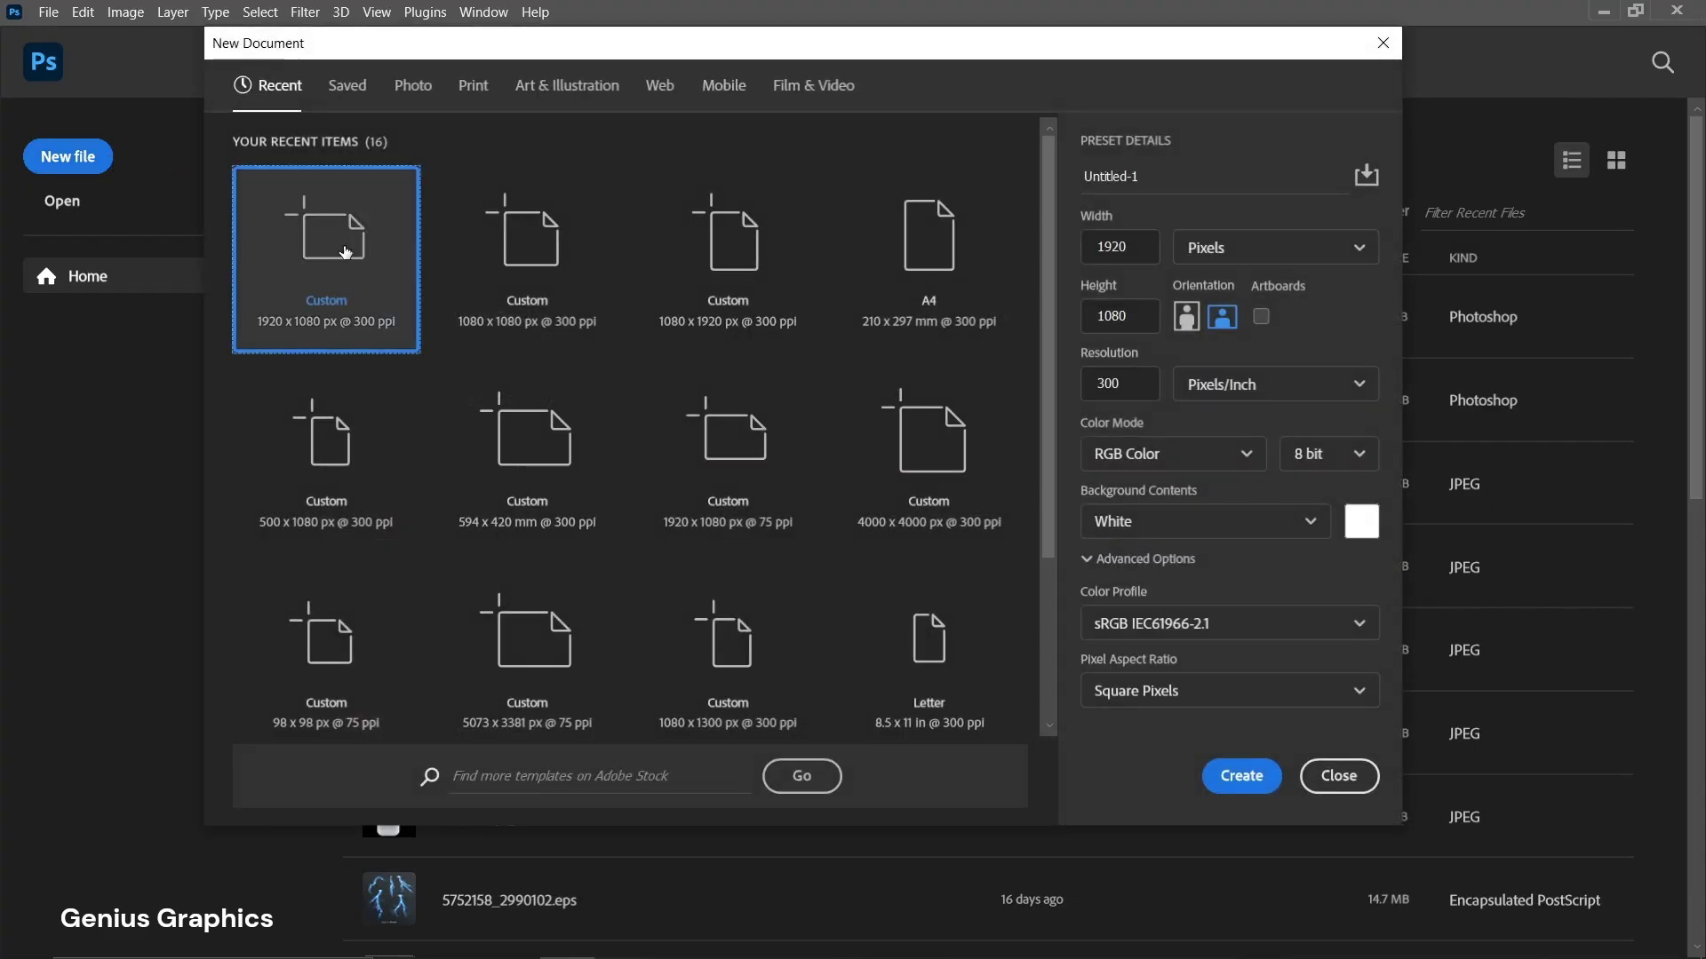
# Create an untitled document from the Custom 1920×1080 px, 300 ppi preset.
pyautogui.click(1240, 776)
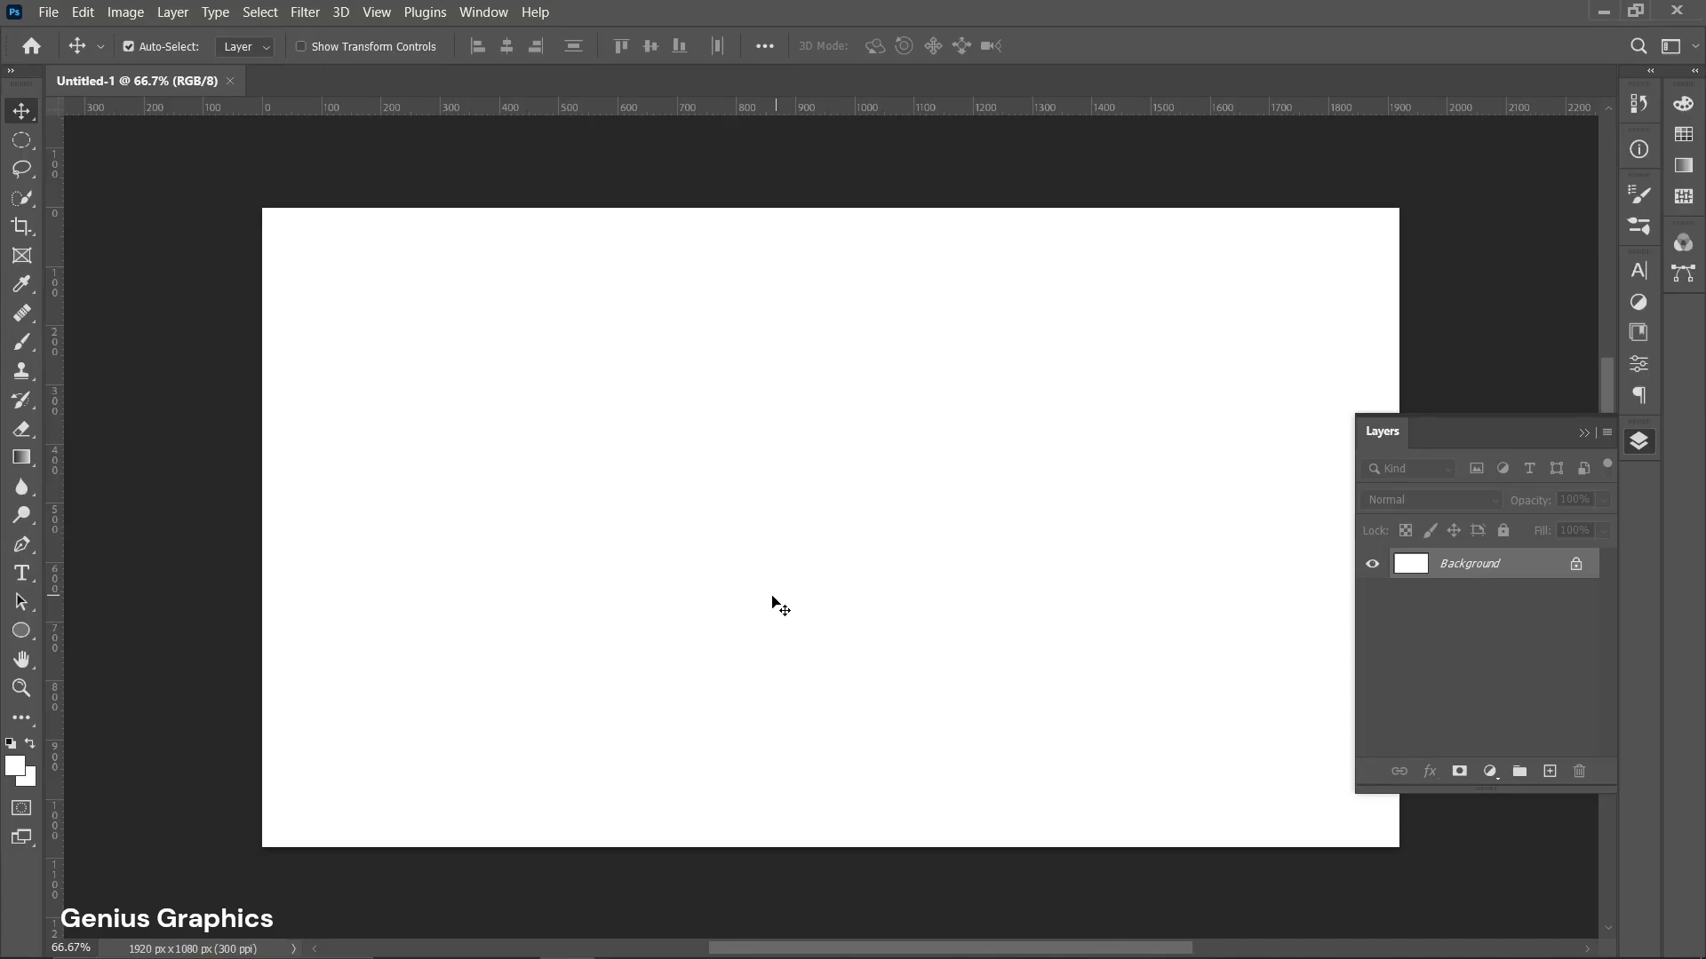
# Place the BACKGROUND image from the IMAGES folder as an embedded layer and commit it.
pyautogui.click(49, 12)
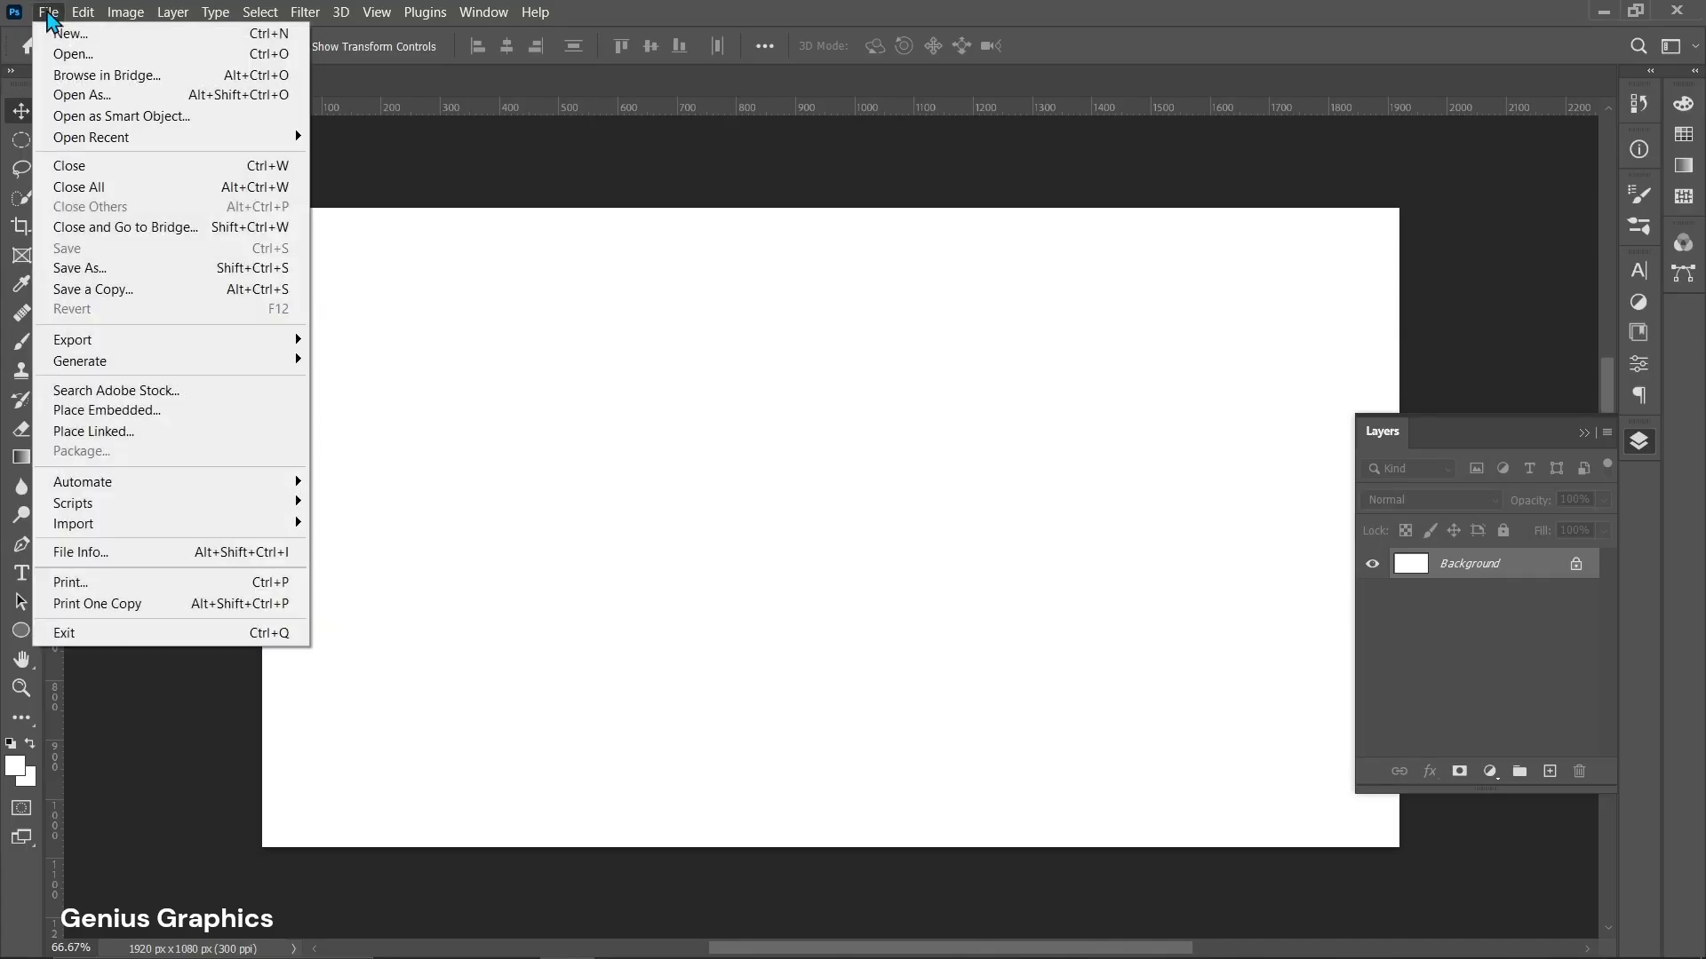
pyautogui.click(86, 414)
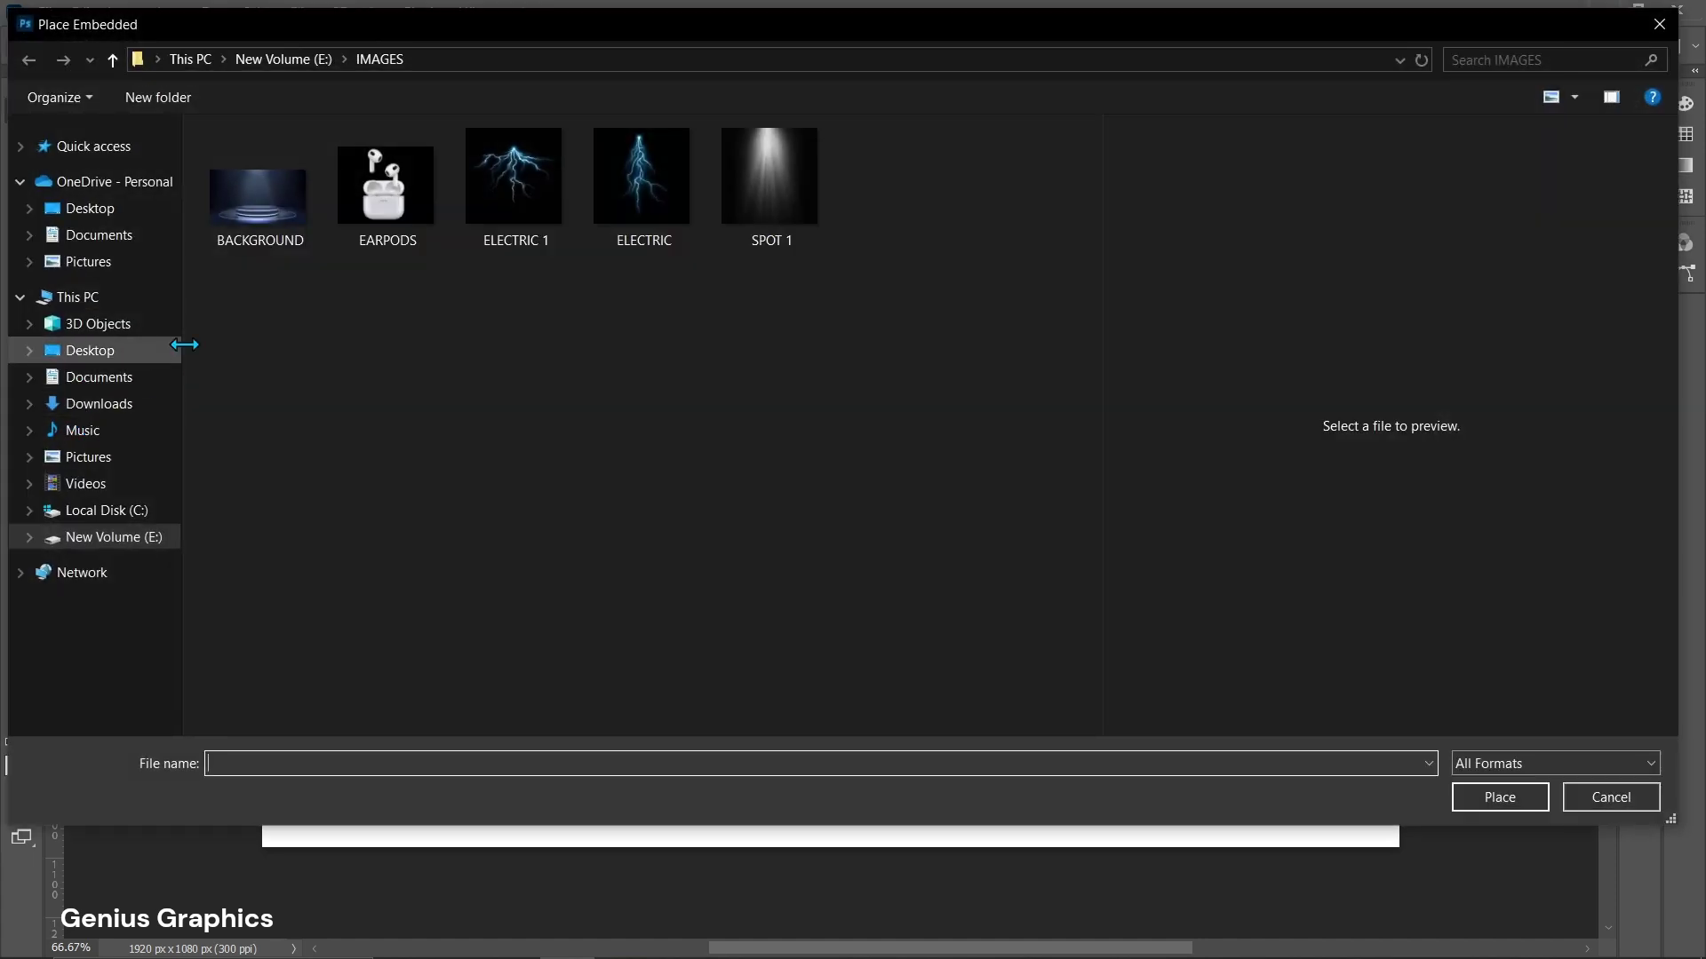
pyautogui.click(248, 227)
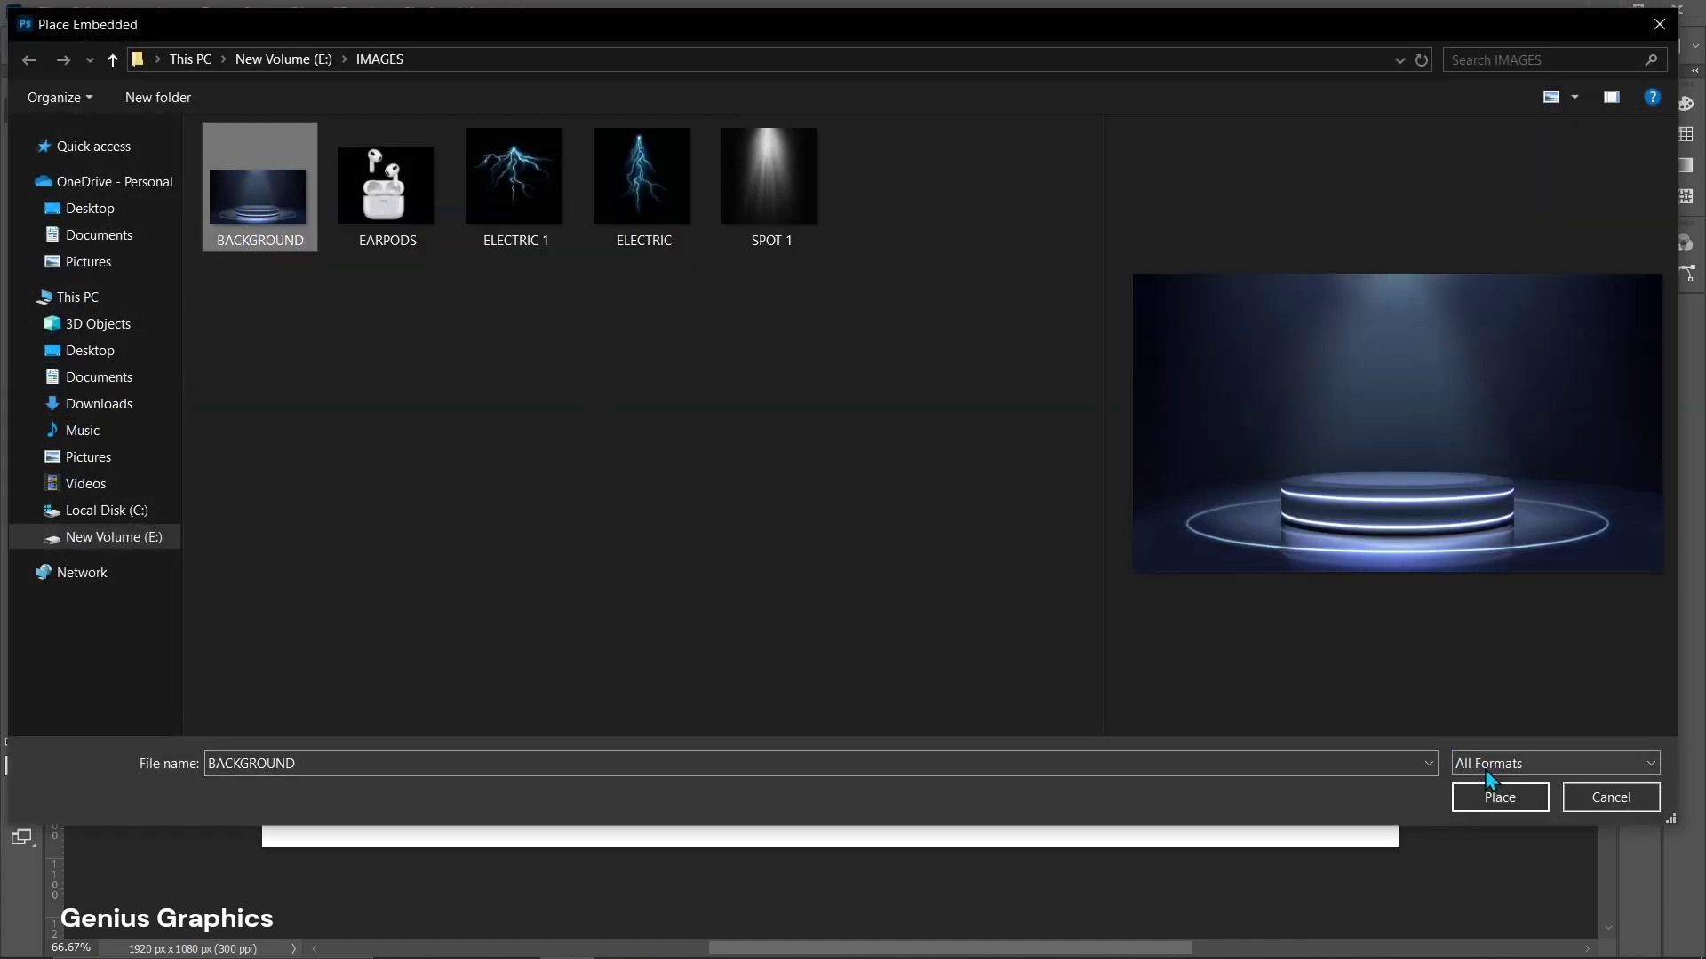
pyautogui.click(1499, 796)
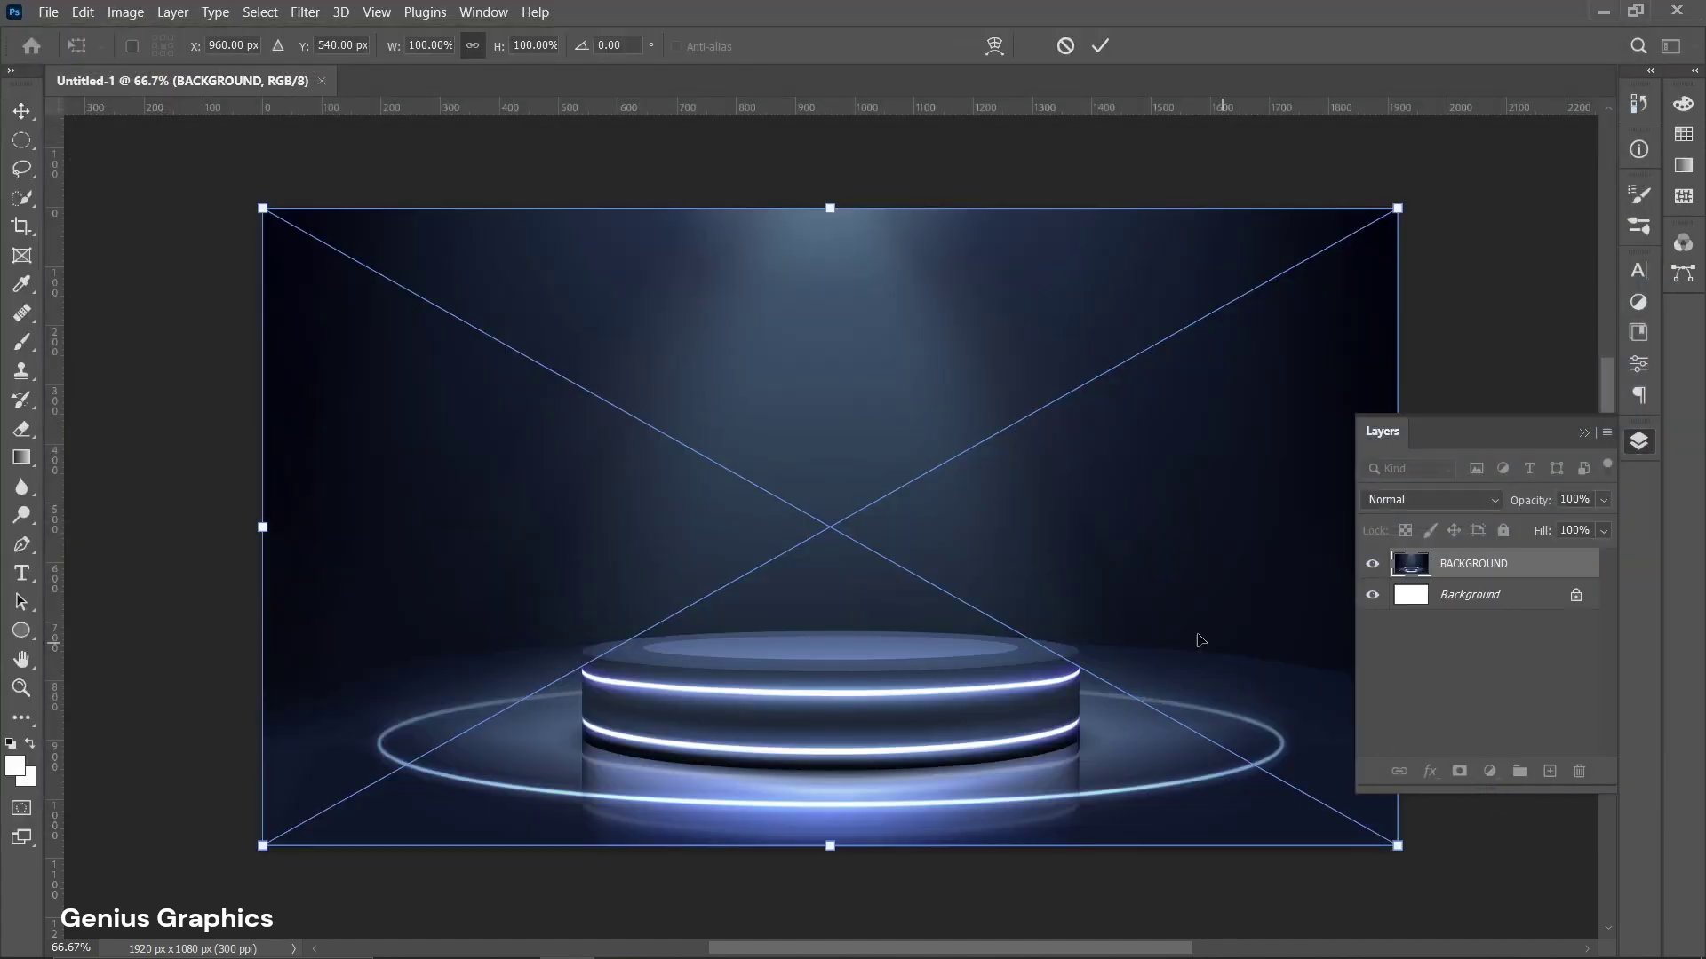
pyautogui.press('Return')
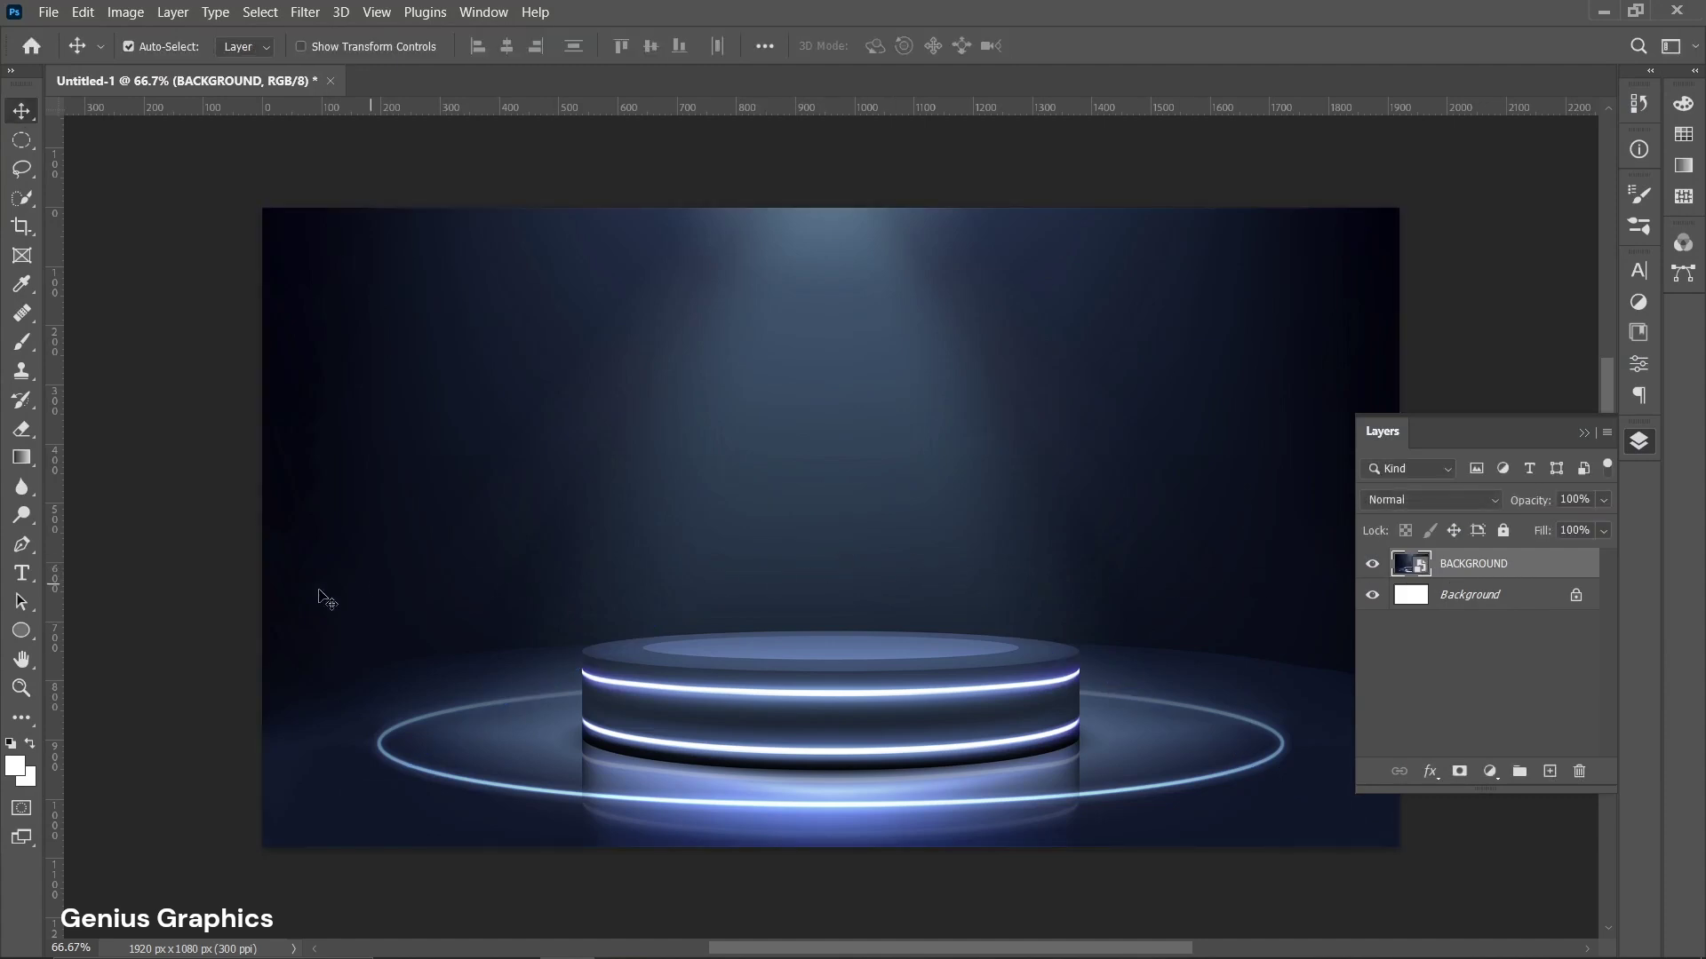
# Draw a flat ellipse across the podium top with the Ellipse Tool.
pyautogui.click(25, 631)
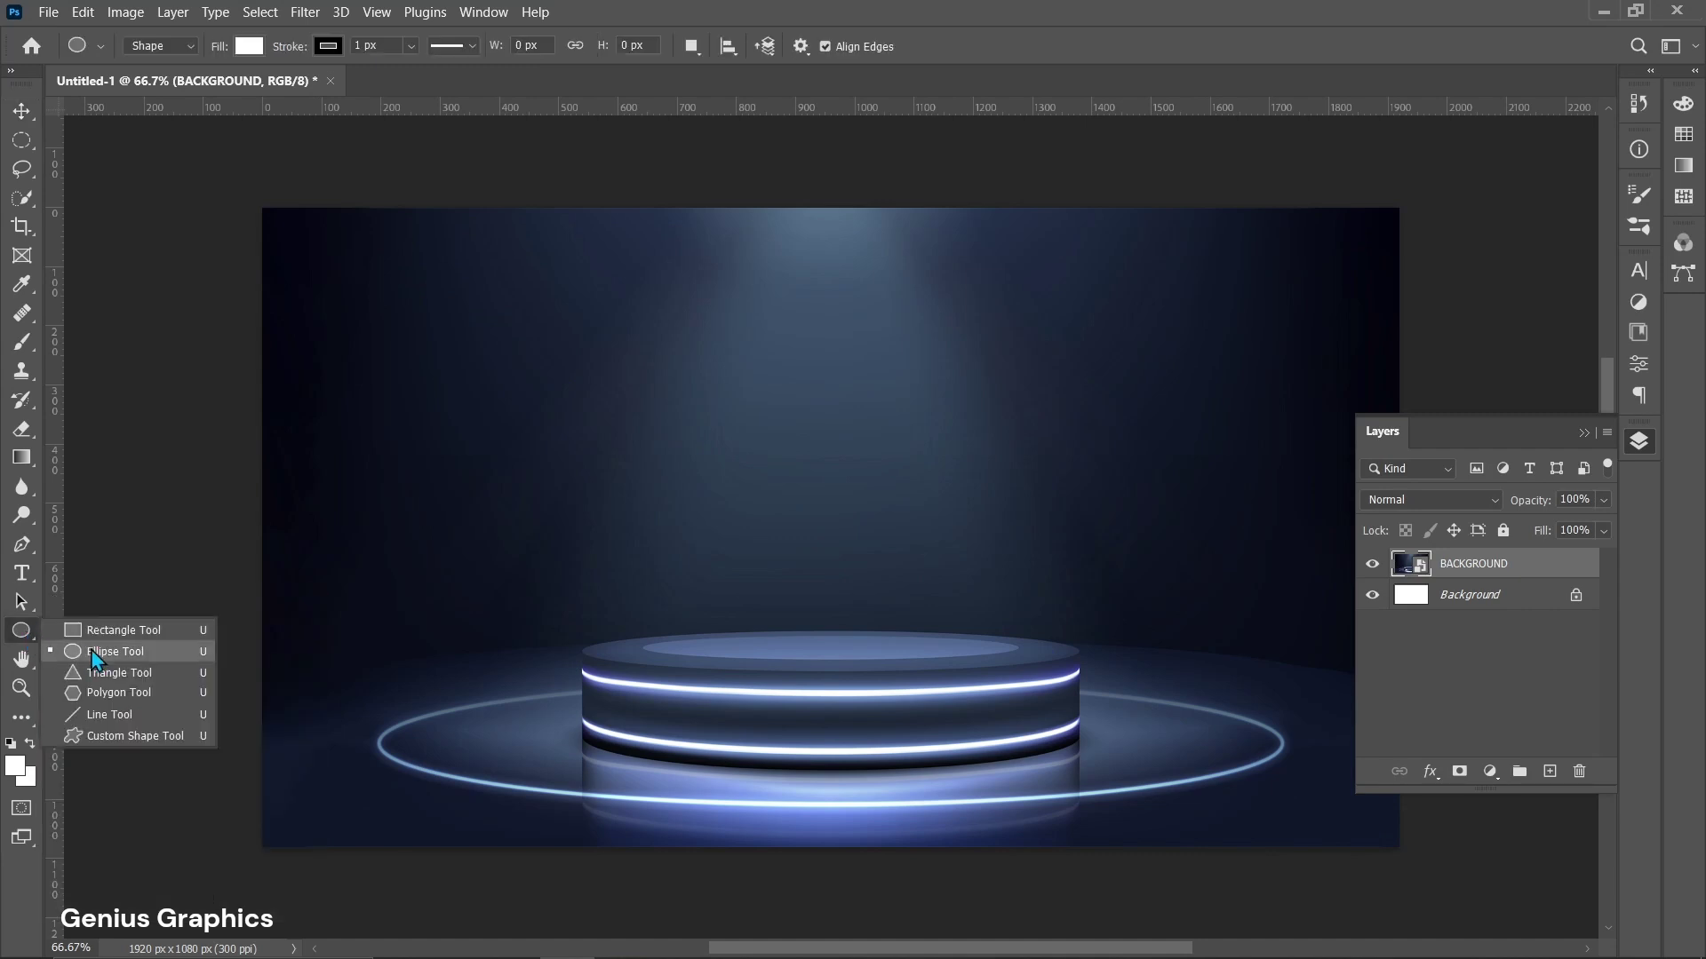
pyautogui.click(102, 654)
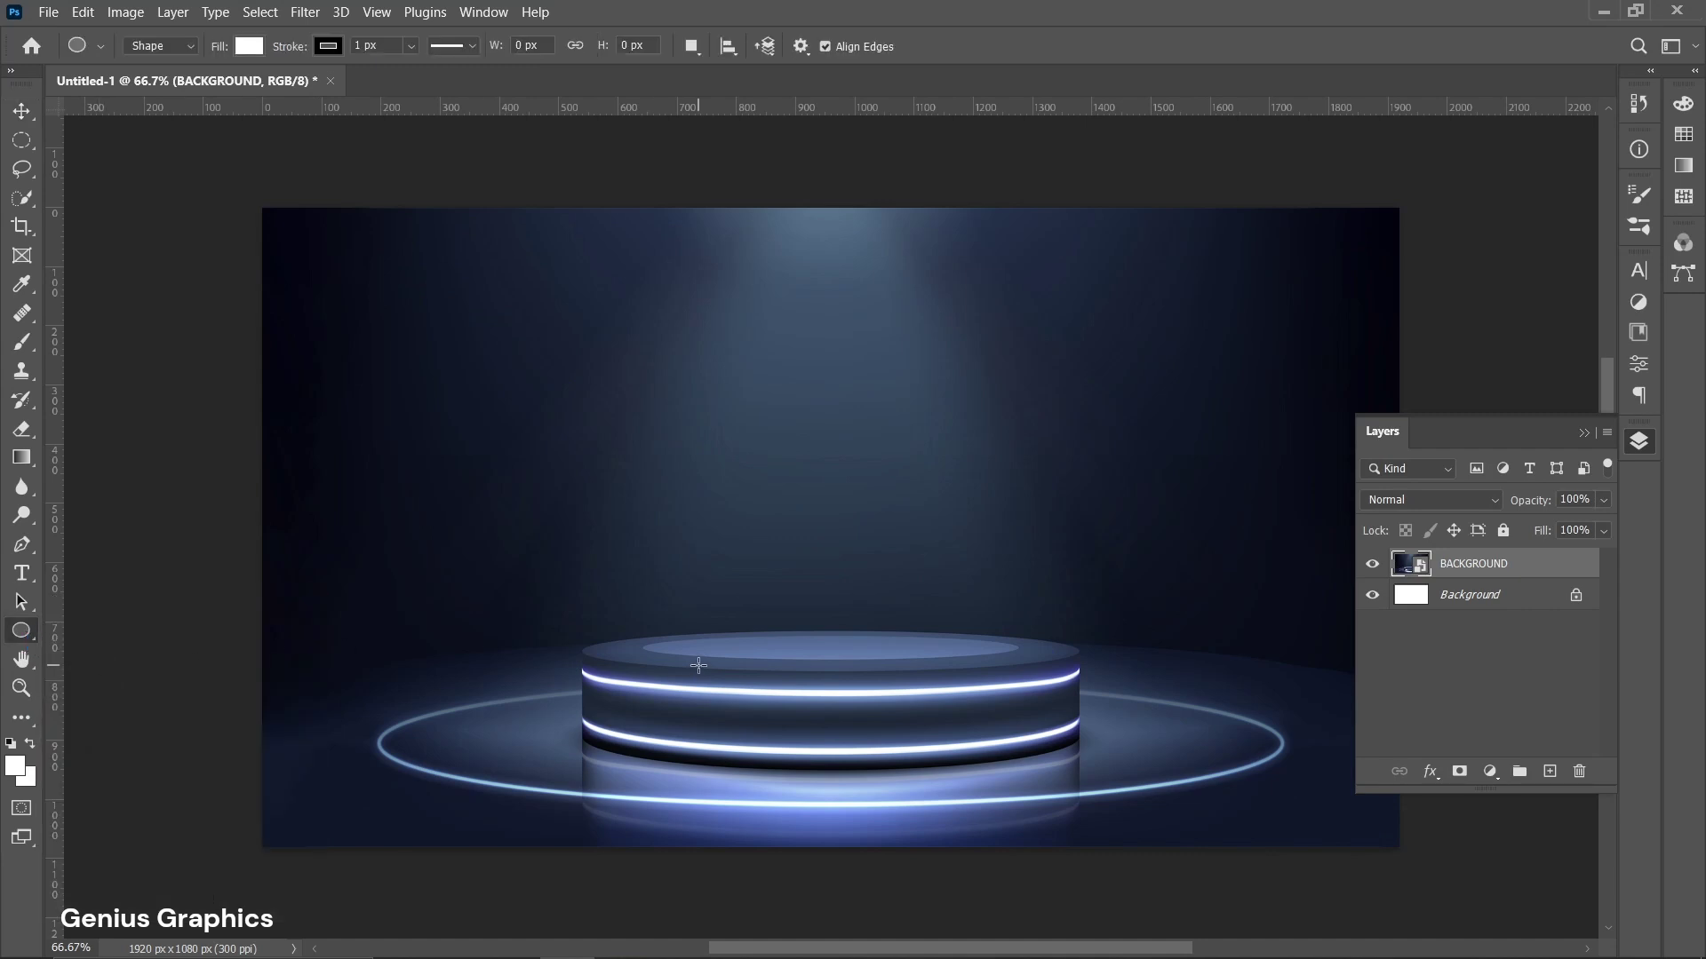
pyautogui.scroll(3, 698, 665)
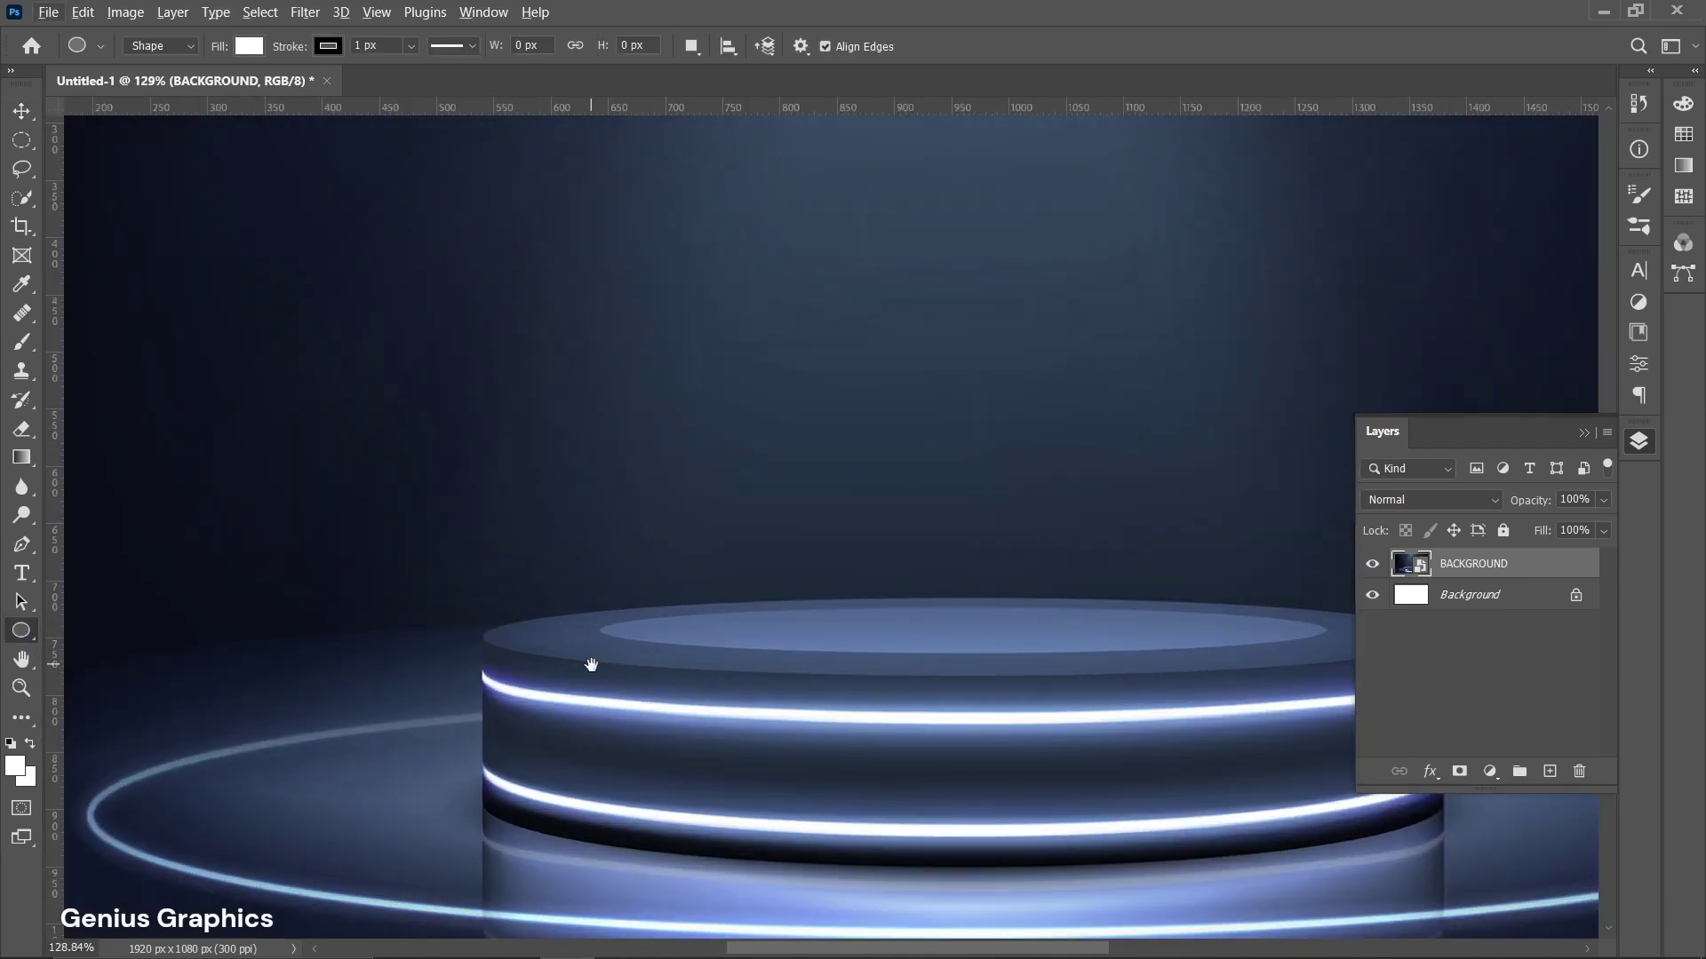
pyautogui.moveTo(468, 666); pyautogui.dragTo(319, 665)
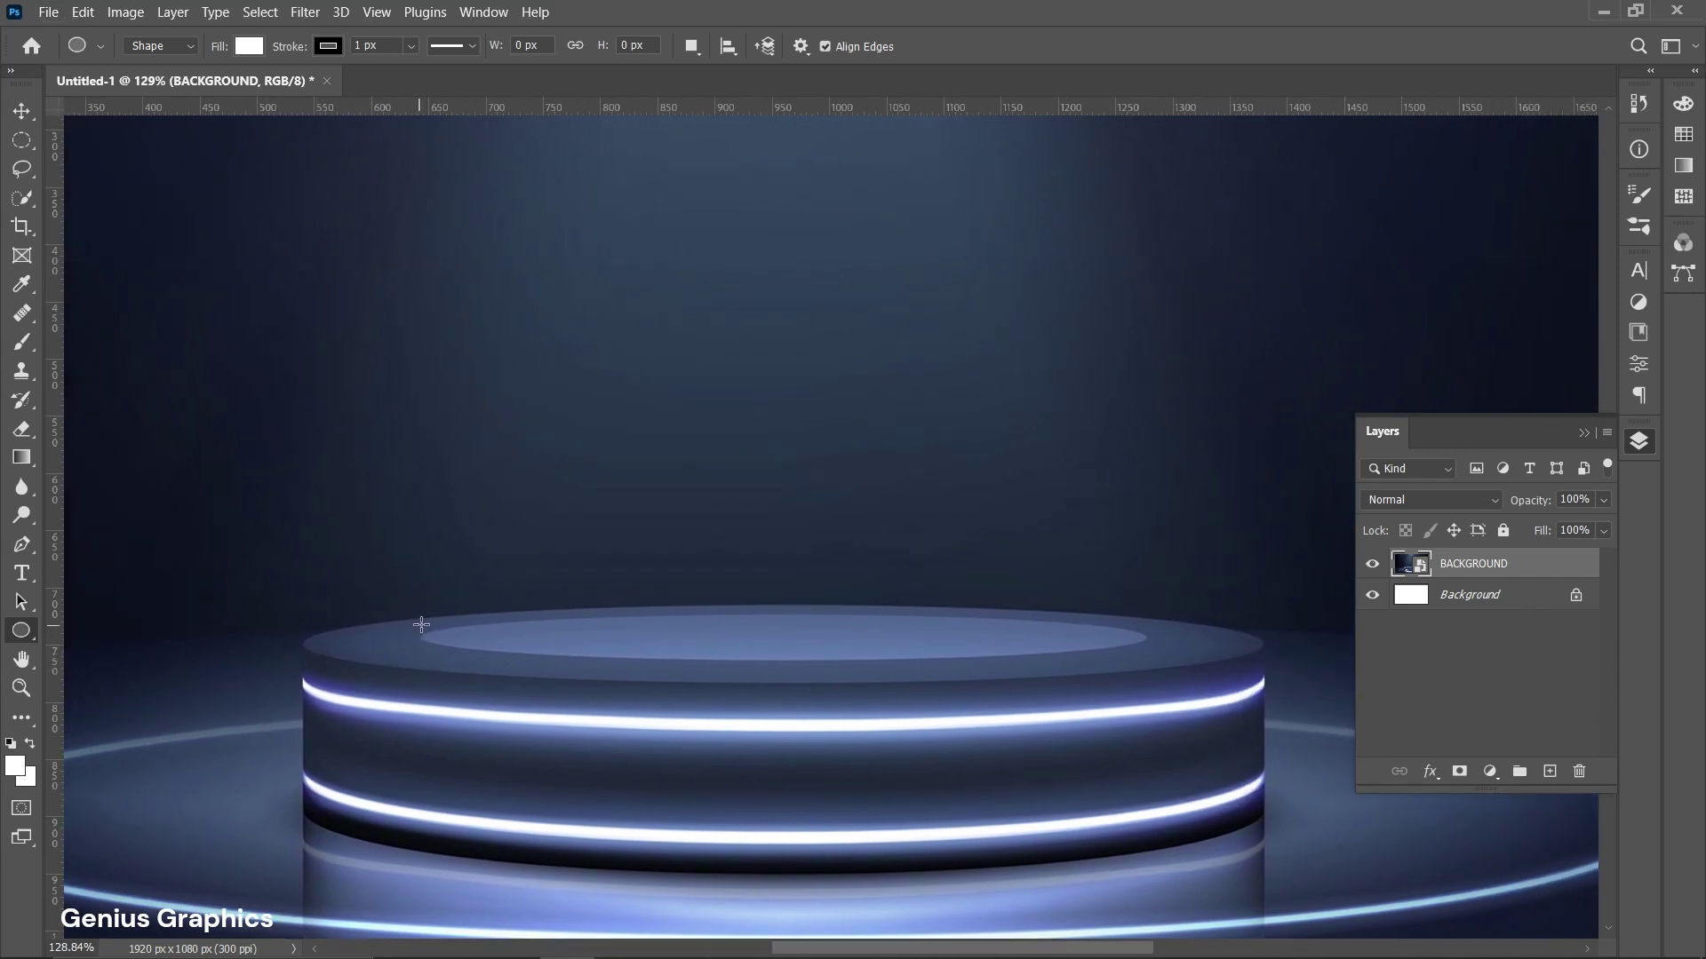
pyautogui.moveTo(422, 625); pyautogui.dragTo(1145, 656)
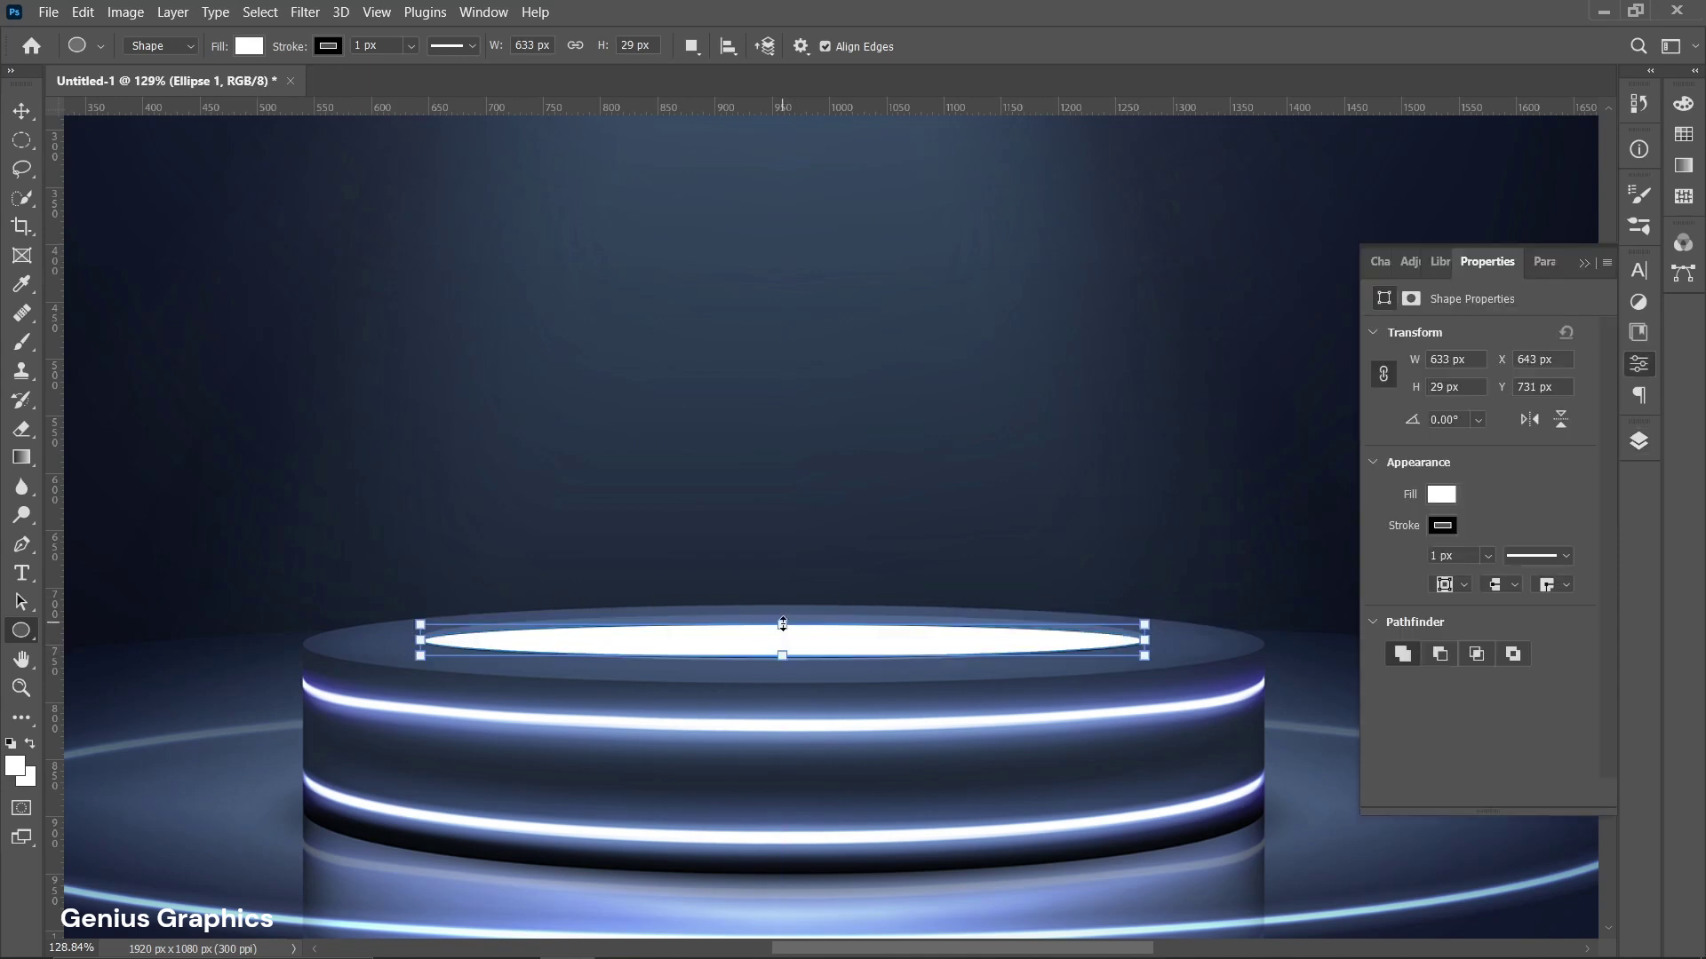
pyautogui.moveTo(781, 622); pyautogui.dragTo(782, 617)
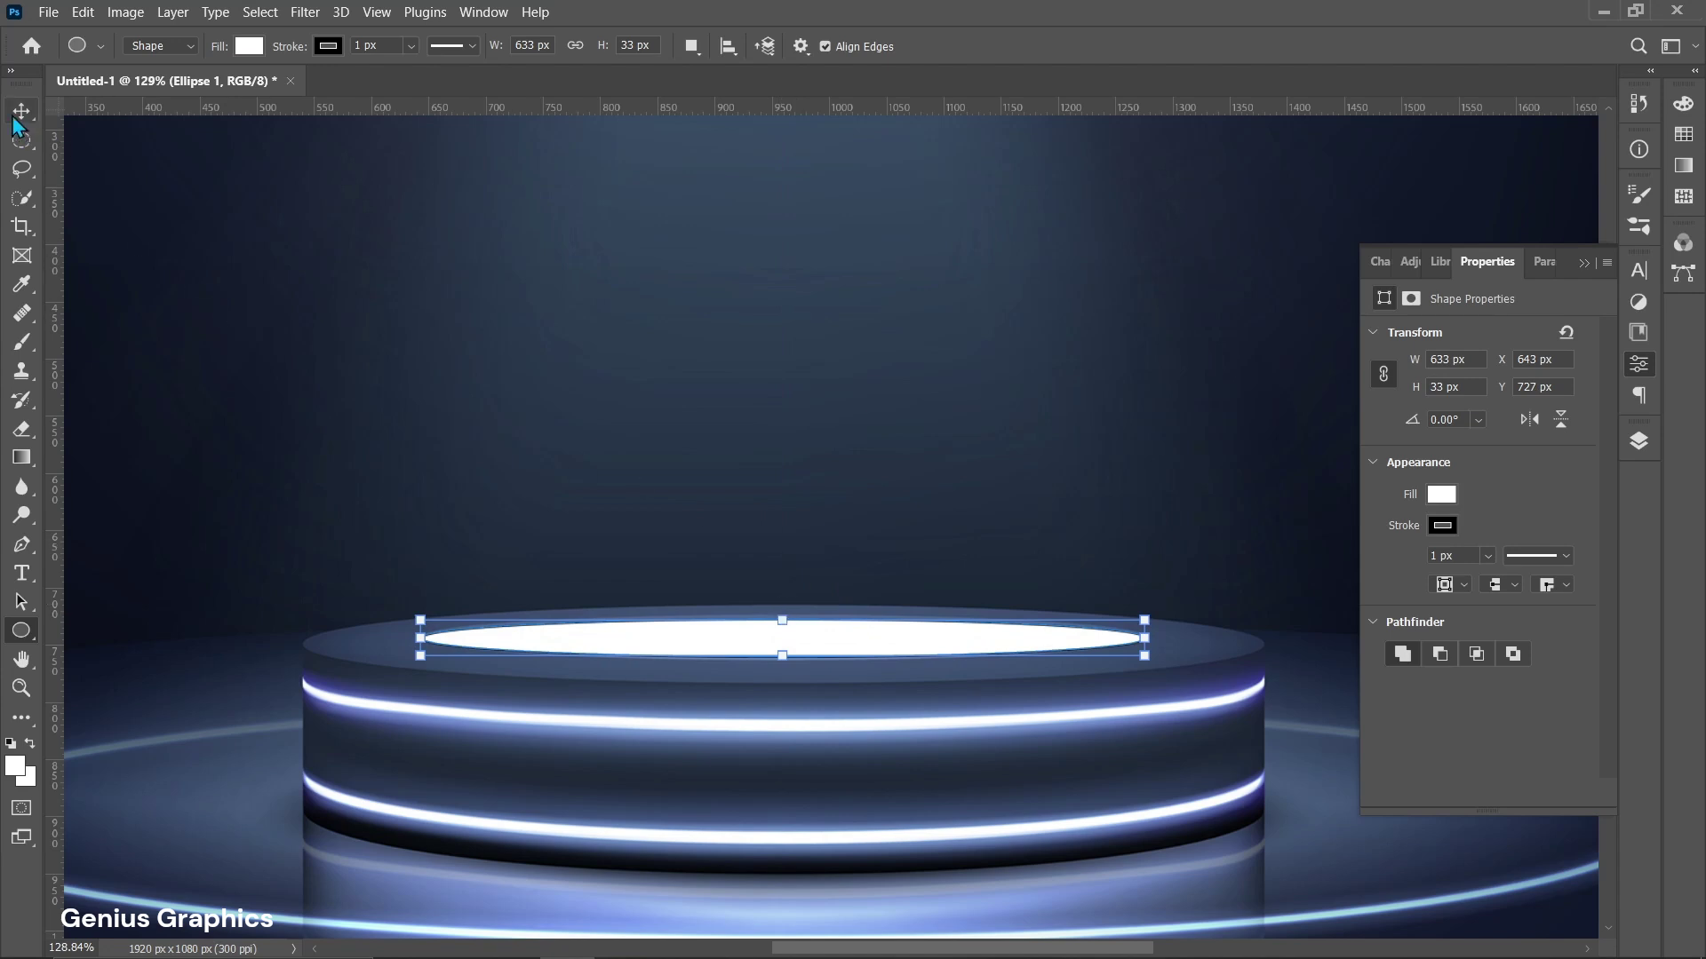
# Adjust the ellipse with Free Transform and set its stroke to No Color.
pyautogui.hotkey('ctrl', 't')
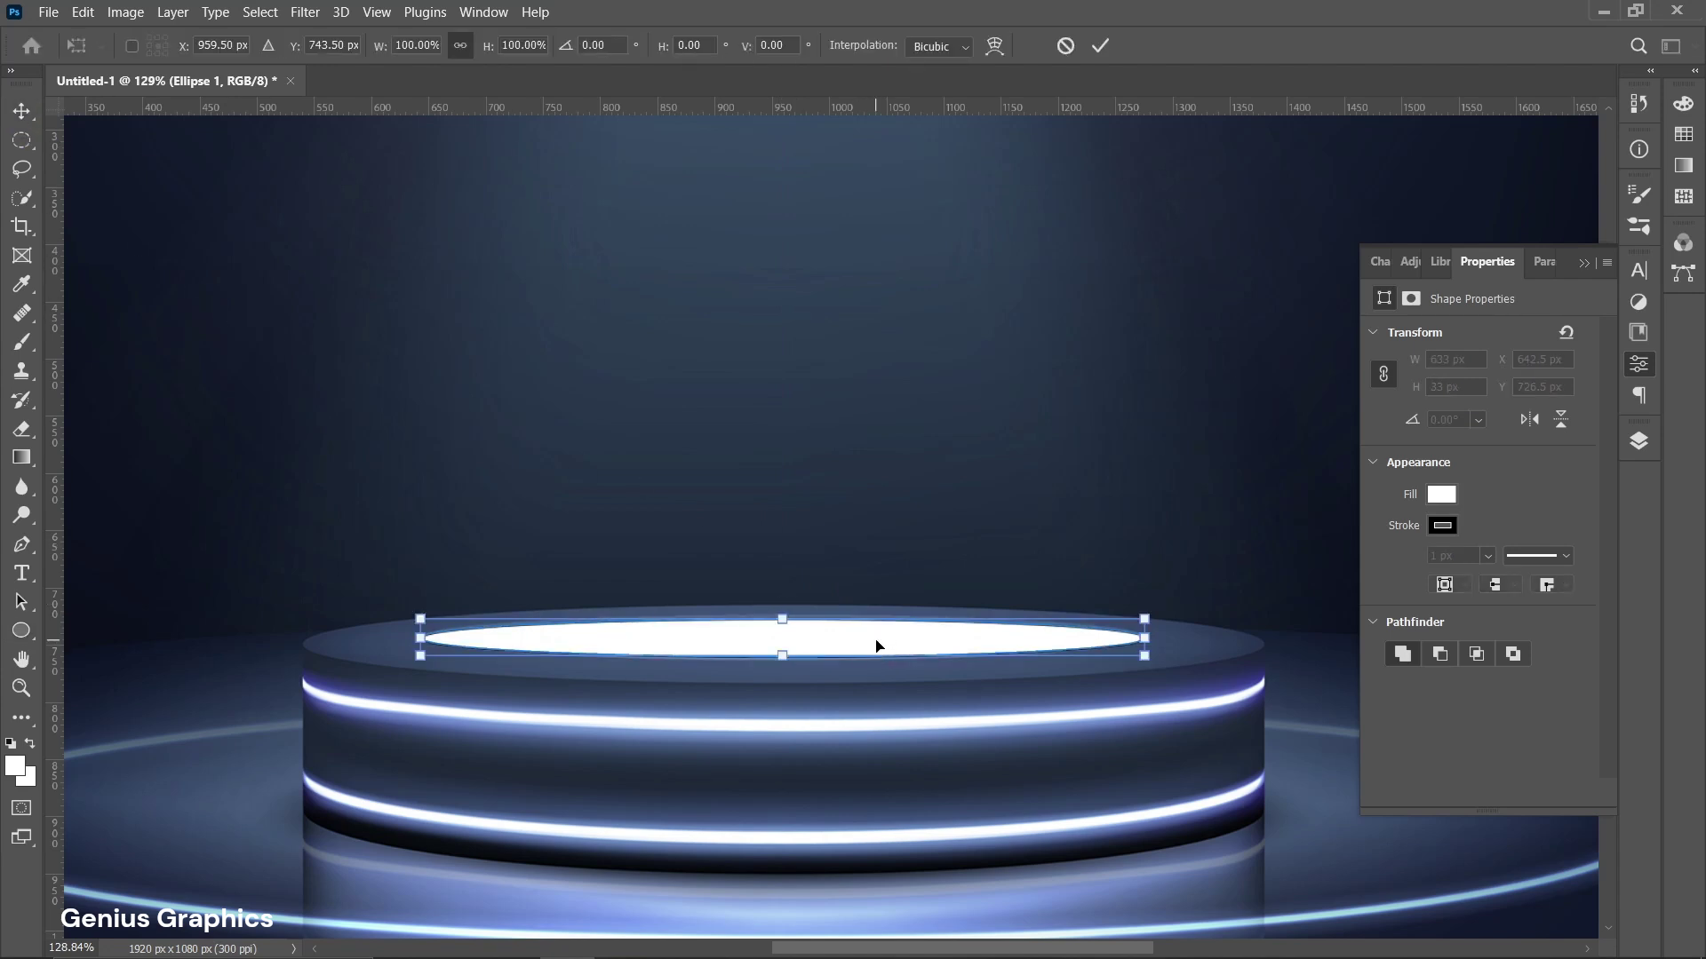
pyautogui.press('v')
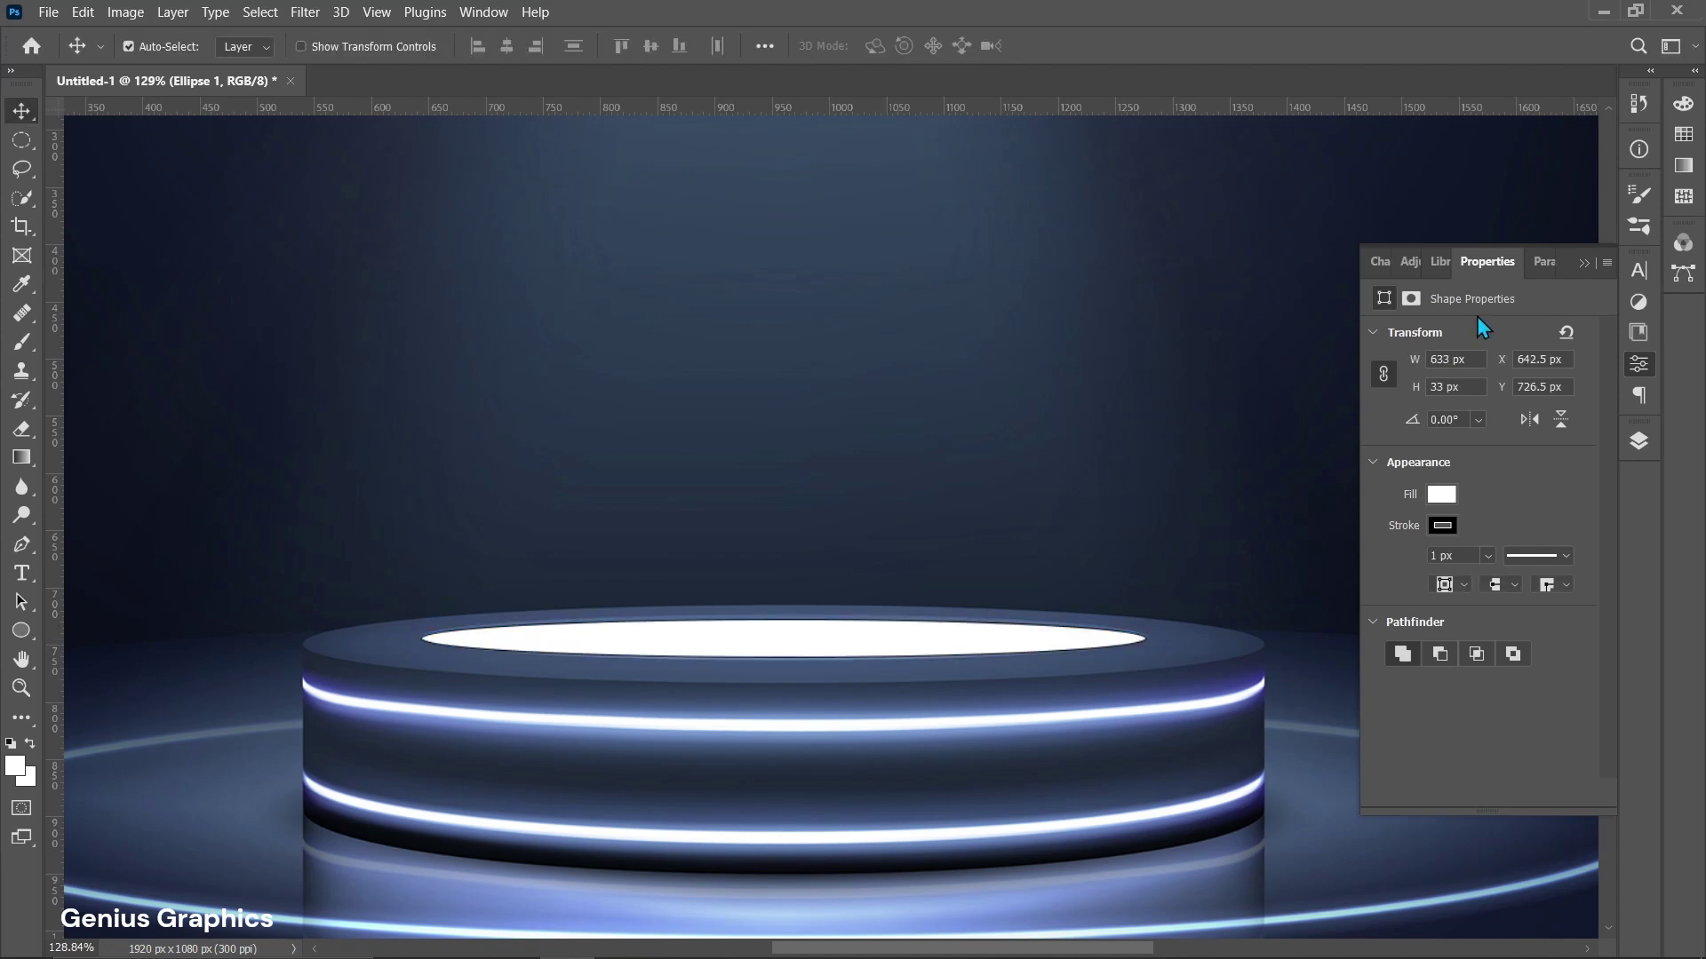
pyautogui.click(1446, 533)
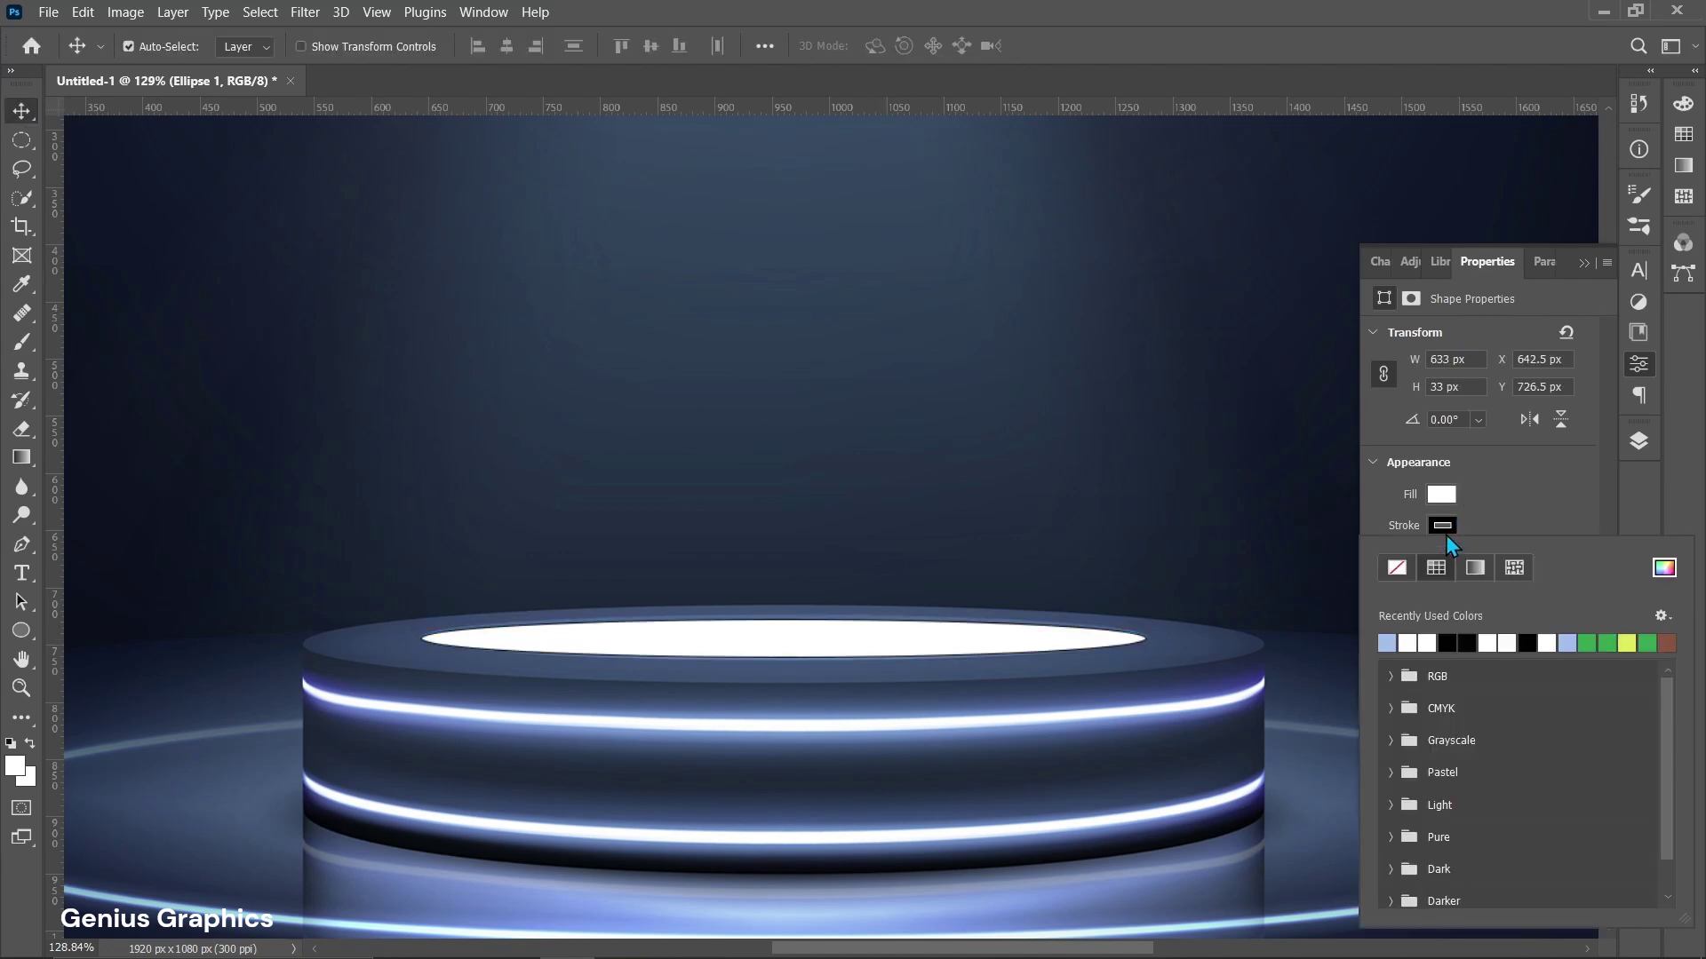
pyautogui.click(1397, 578)
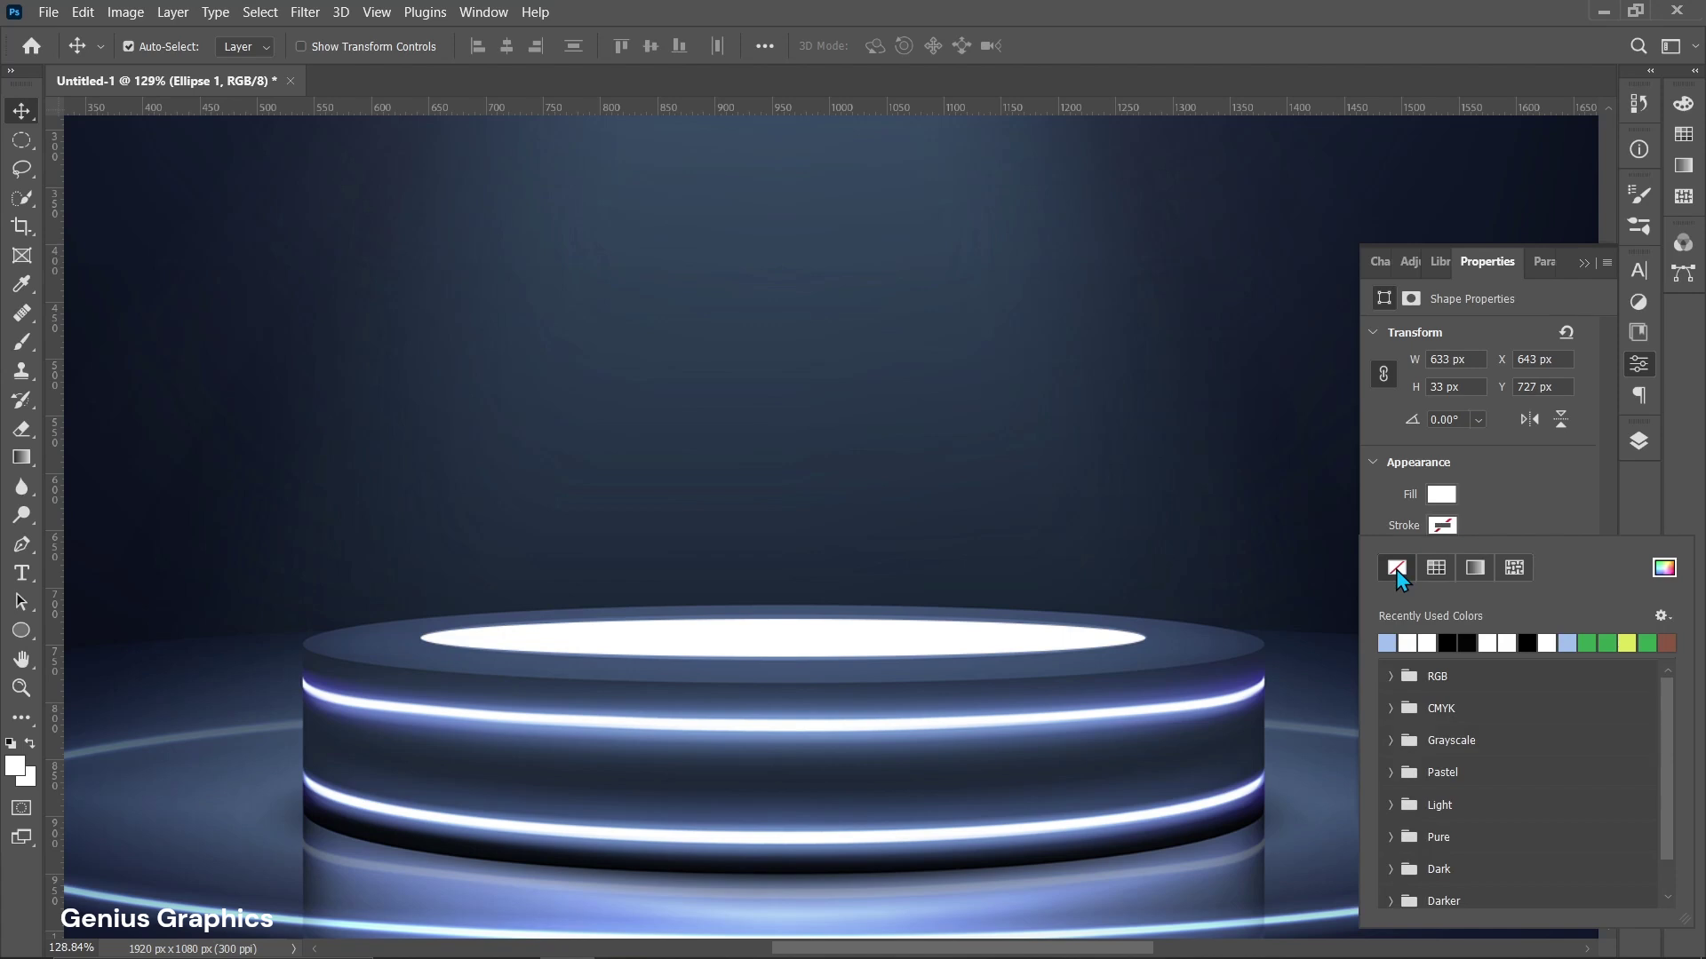
pyautogui.click(1585, 266)
pyautogui.click(1584, 264)
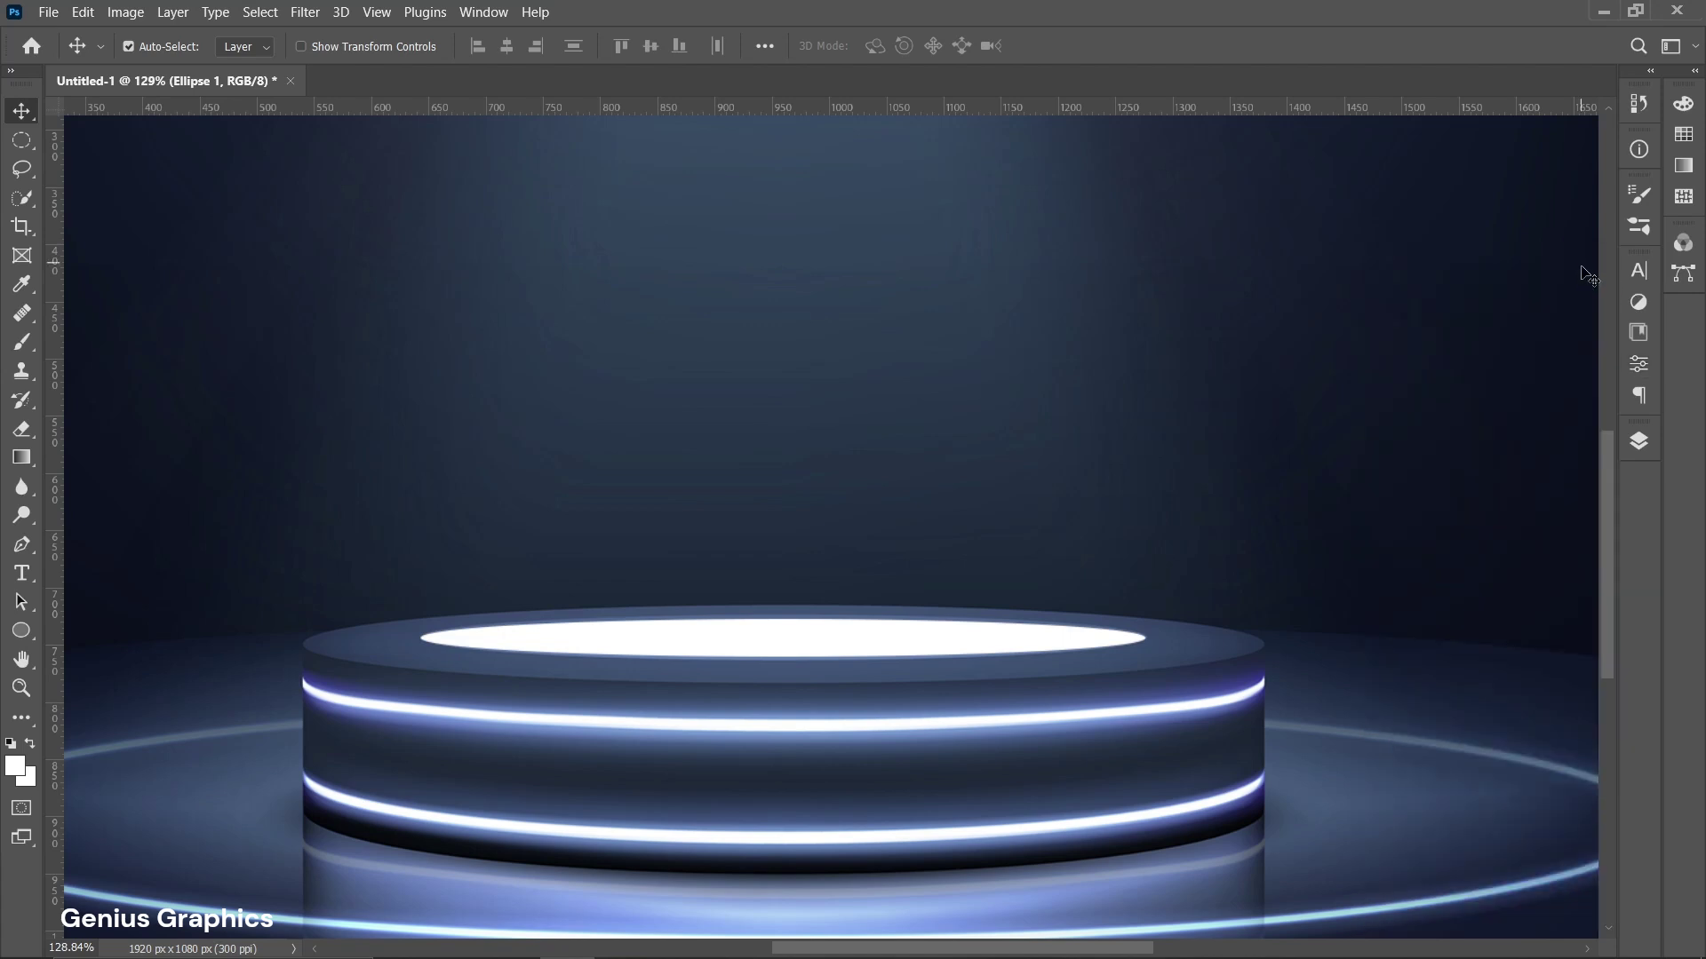
pyautogui.click(1639, 444)
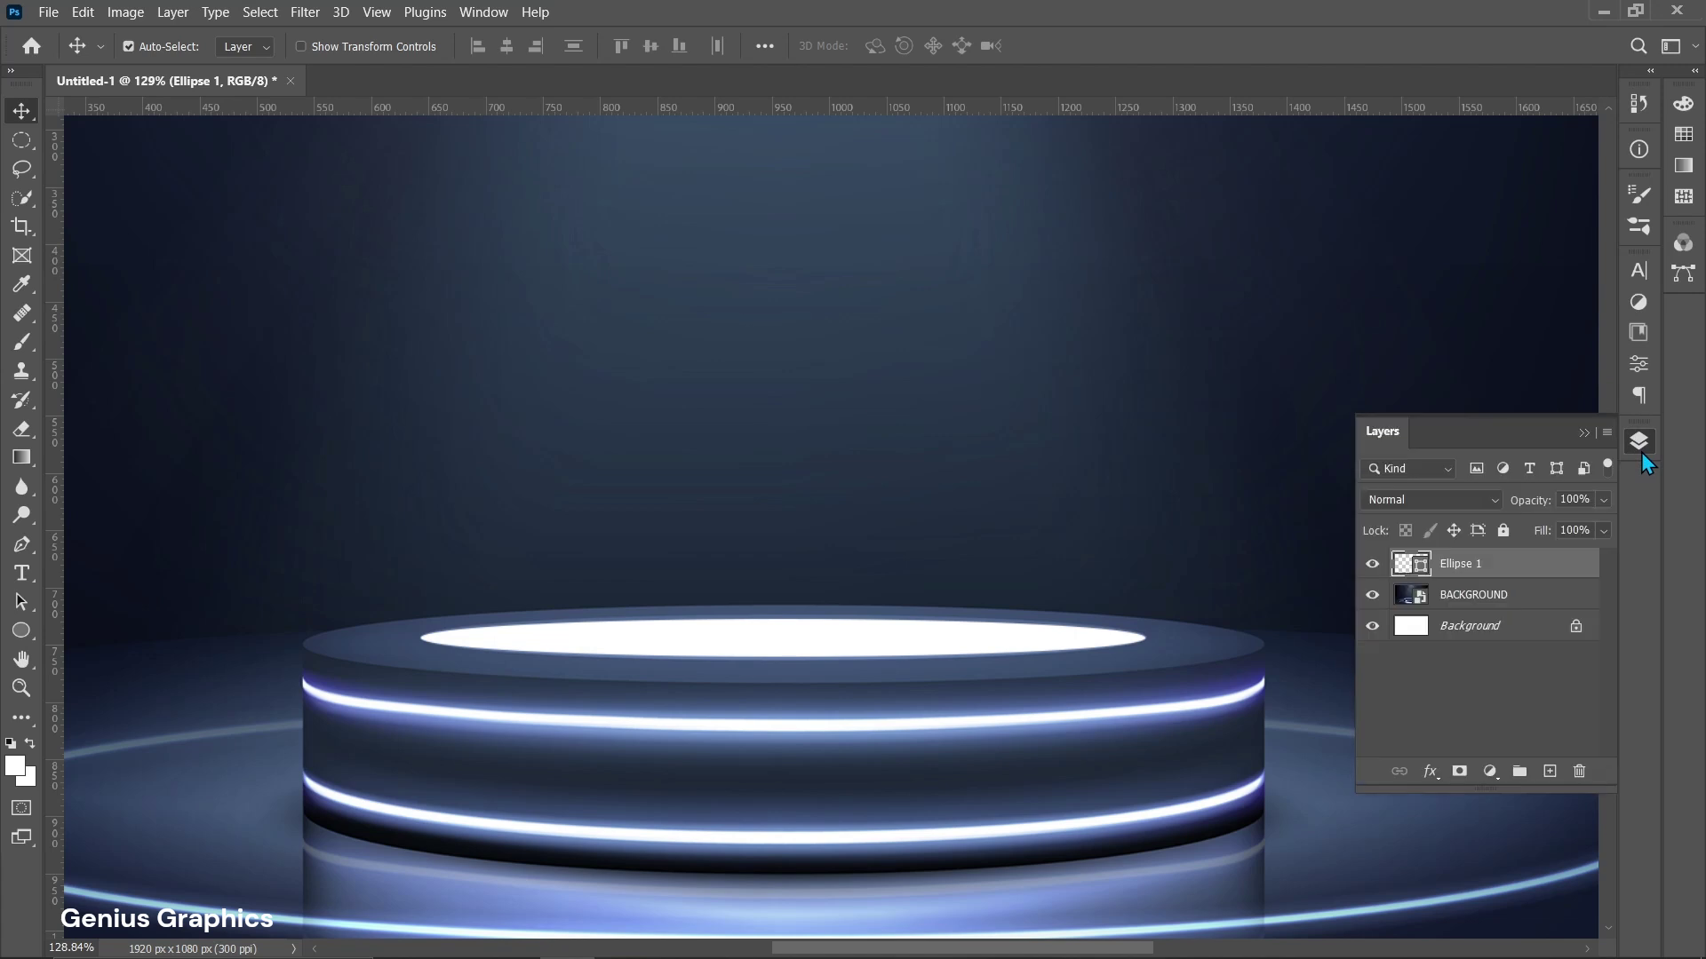
# Give Ellipse 1 a Hard Light Outer Glow, size 70 px, colour a1c1ef, then fit on screen.
pyautogui.doubleClick(1519, 570)
pyautogui.moveTo(1016, 366); pyautogui.dragTo(1131, 189)
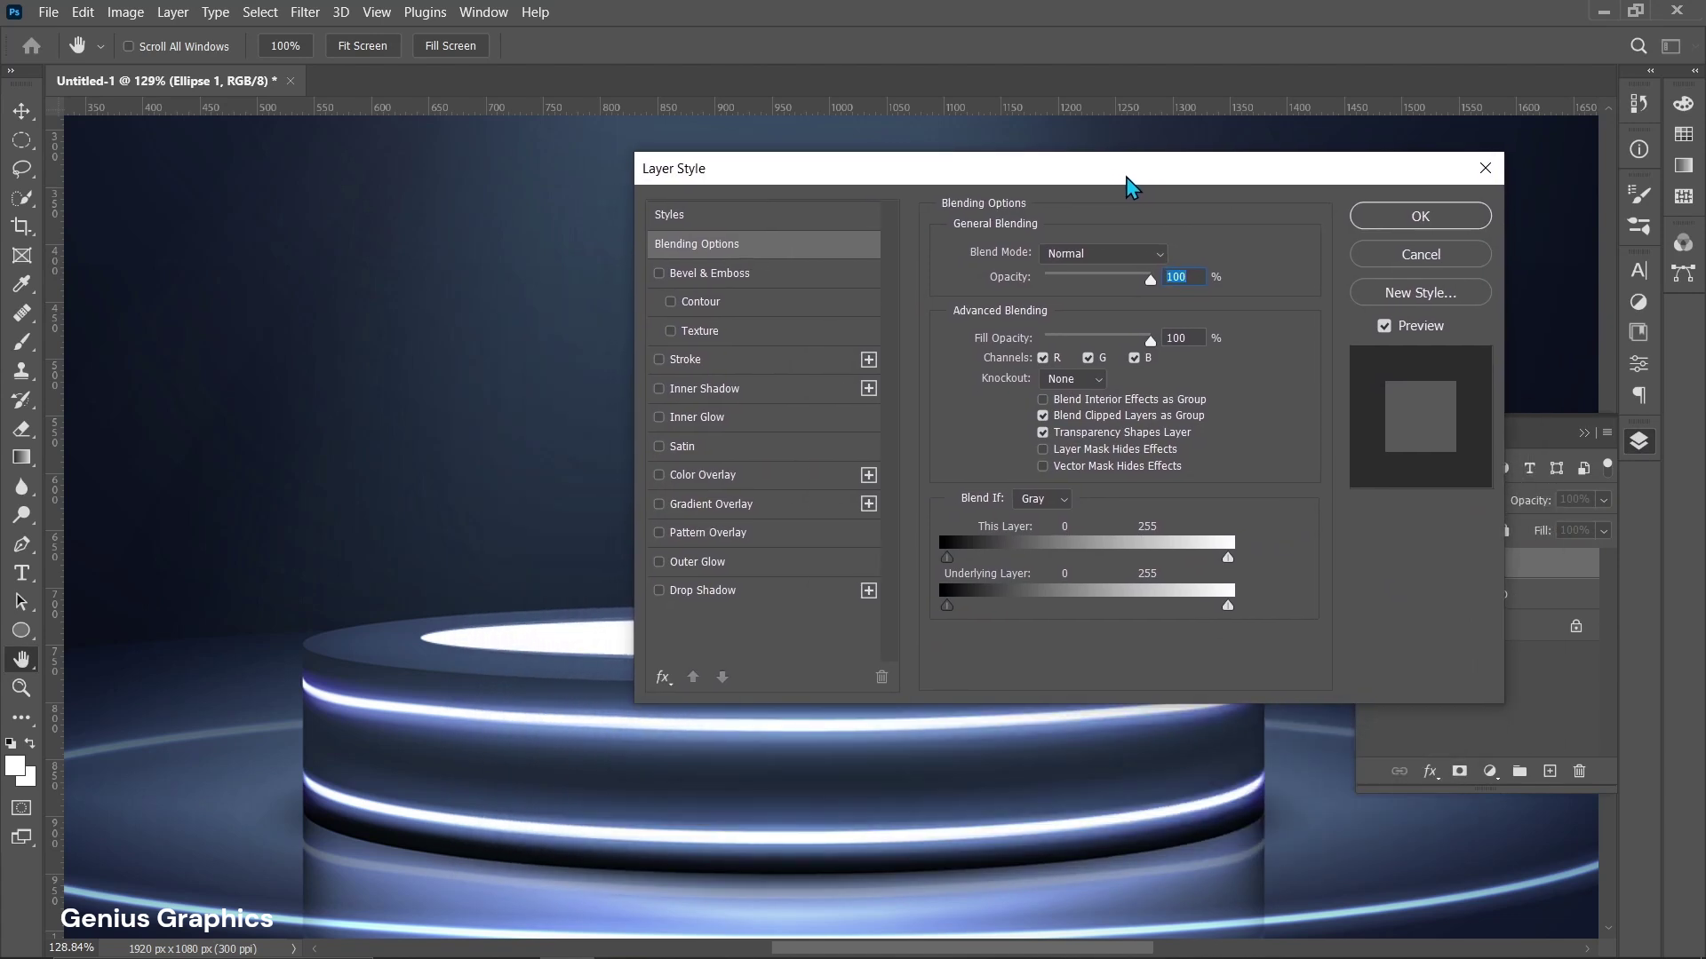
pyautogui.click(718, 564)
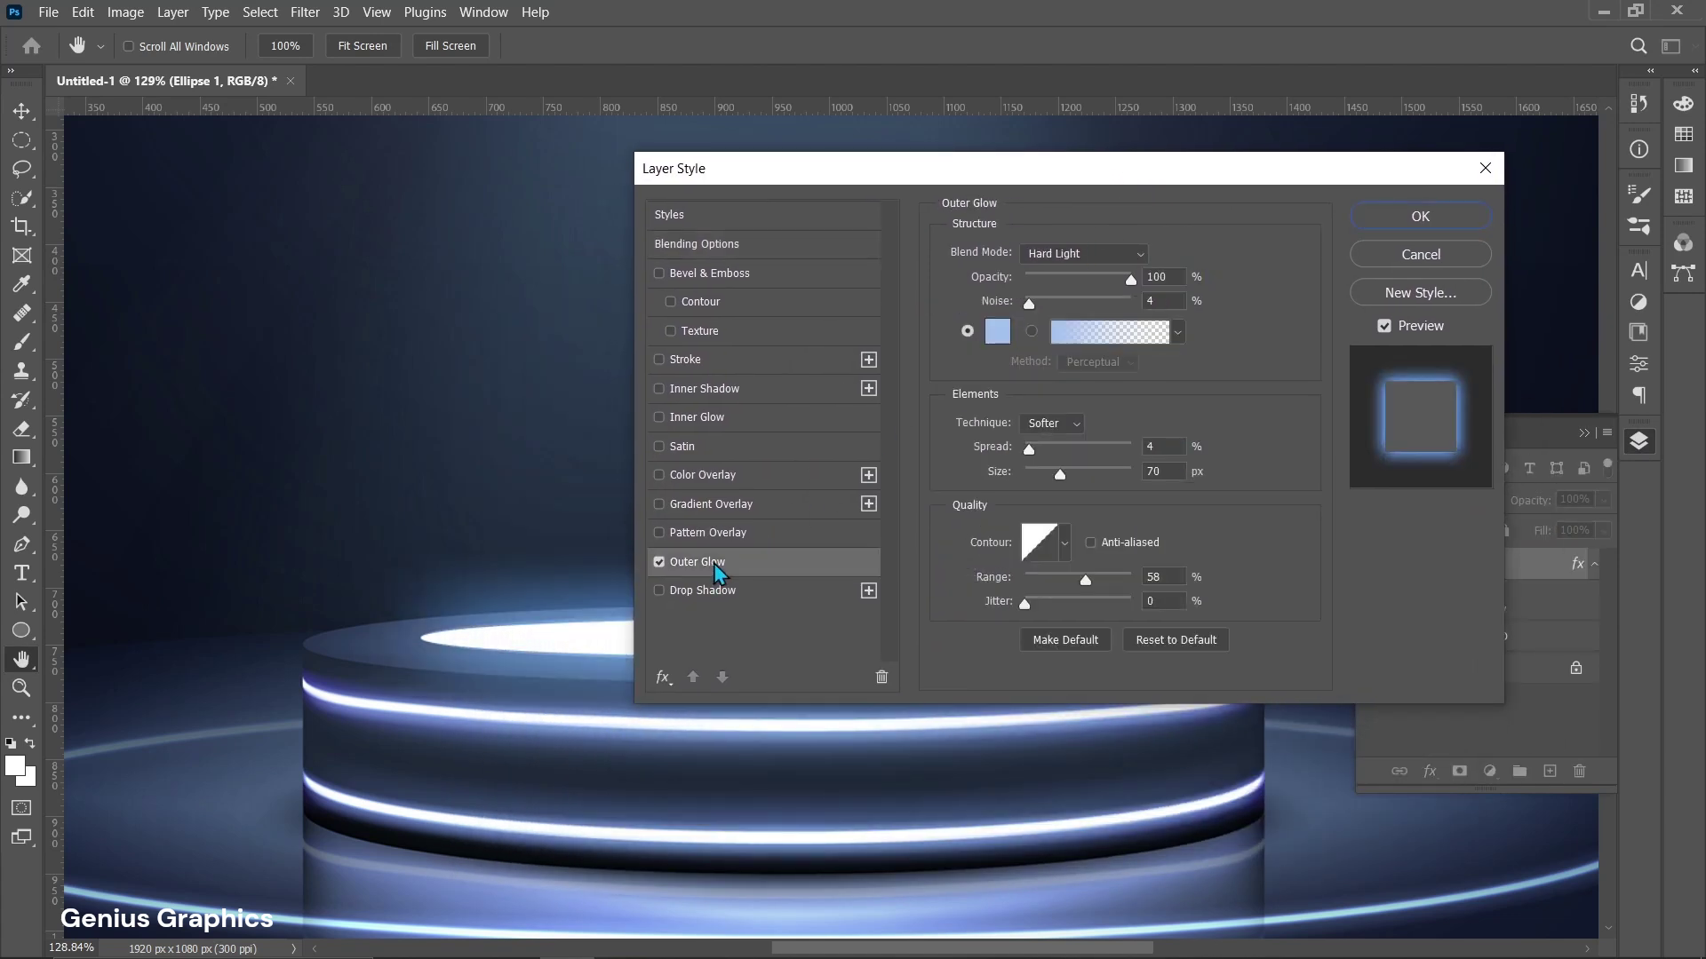
pyautogui.moveTo(998, 164); pyautogui.dragTo(959, 231)
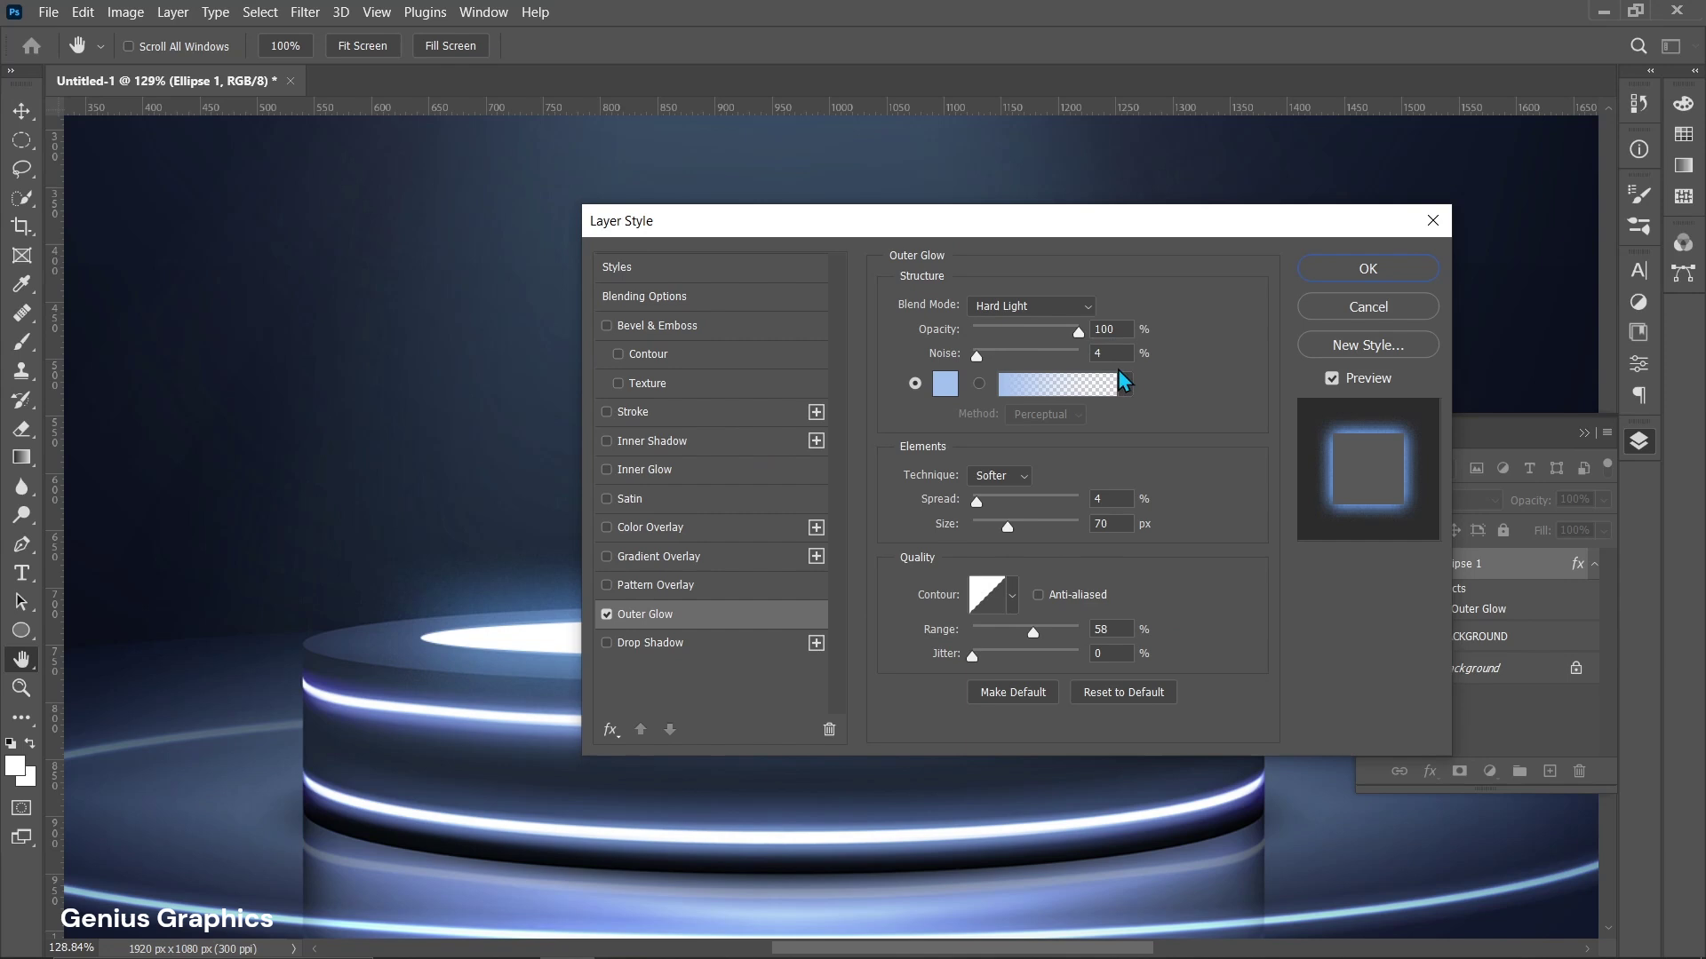
pyautogui.click(946, 387)
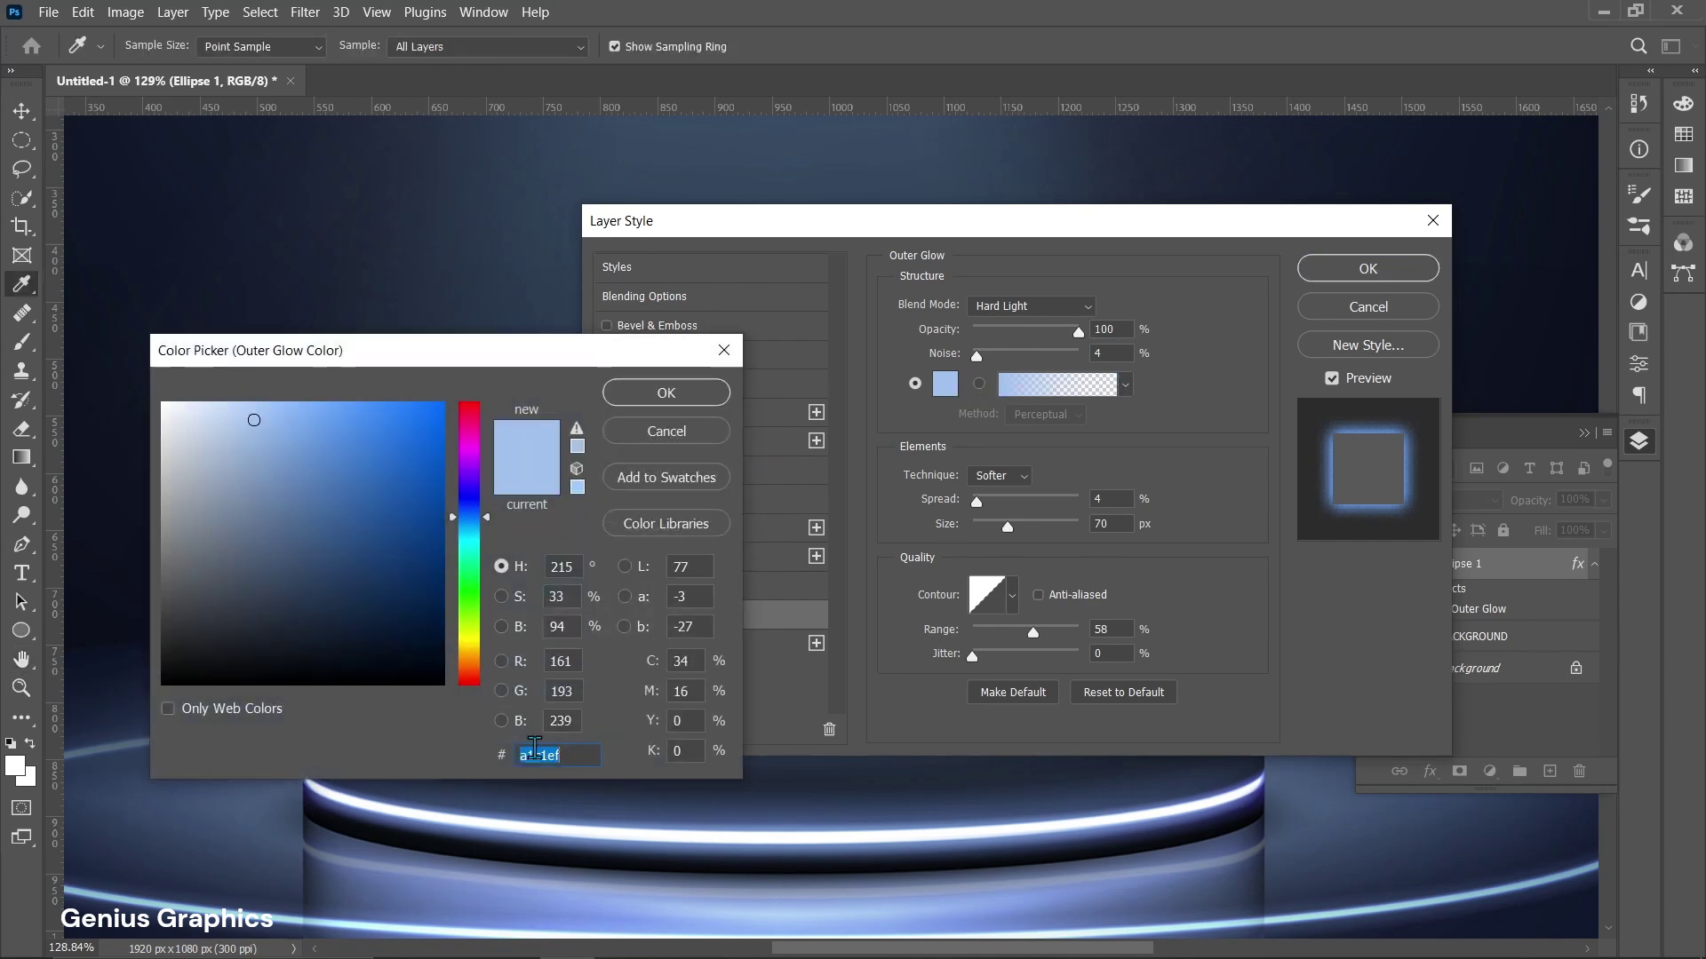
pyautogui.click(699, 397)
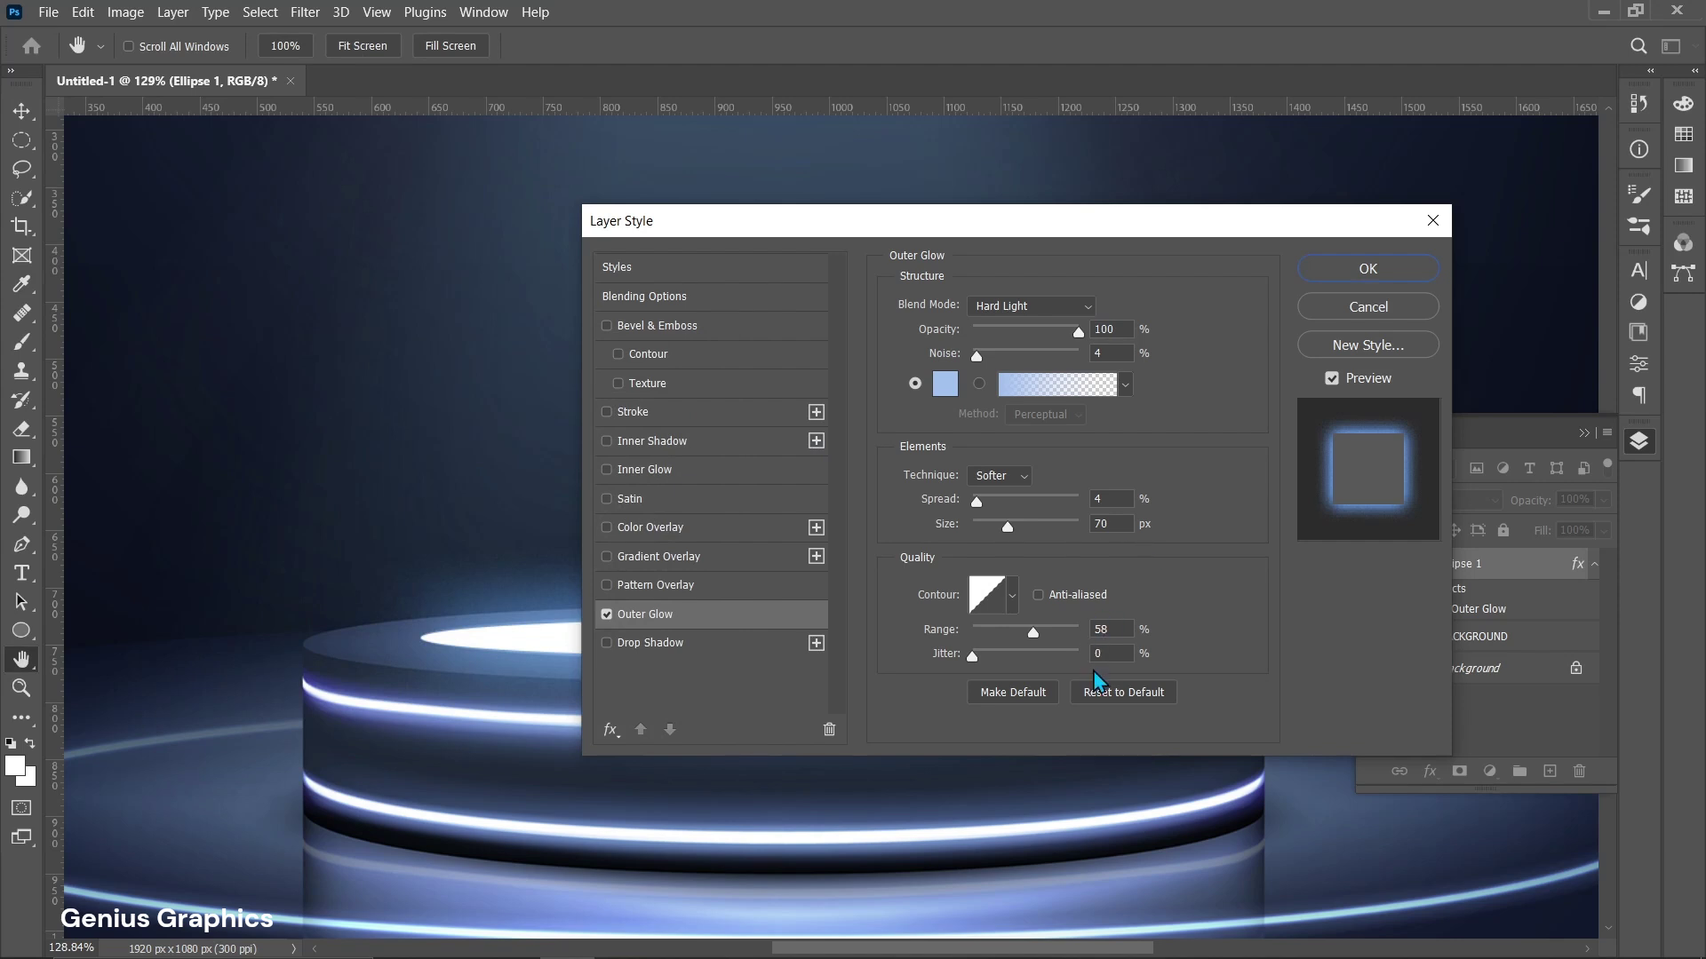
pyautogui.click(1356, 268)
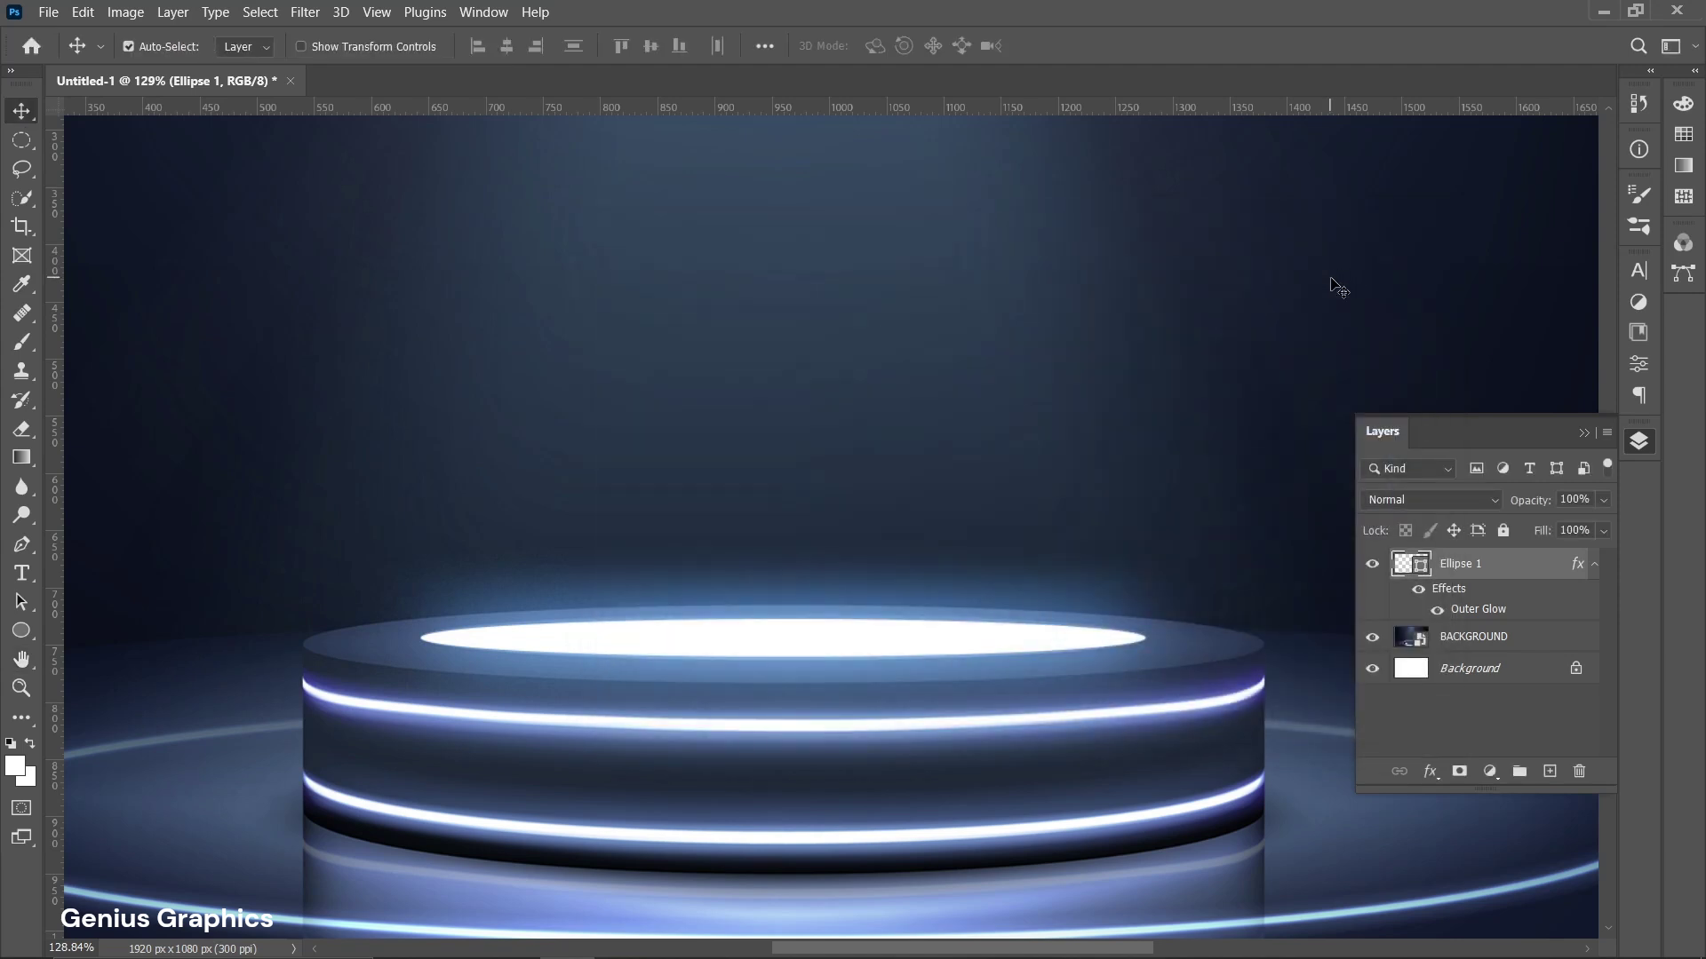
pyautogui.hotkey('ctrl', '0')
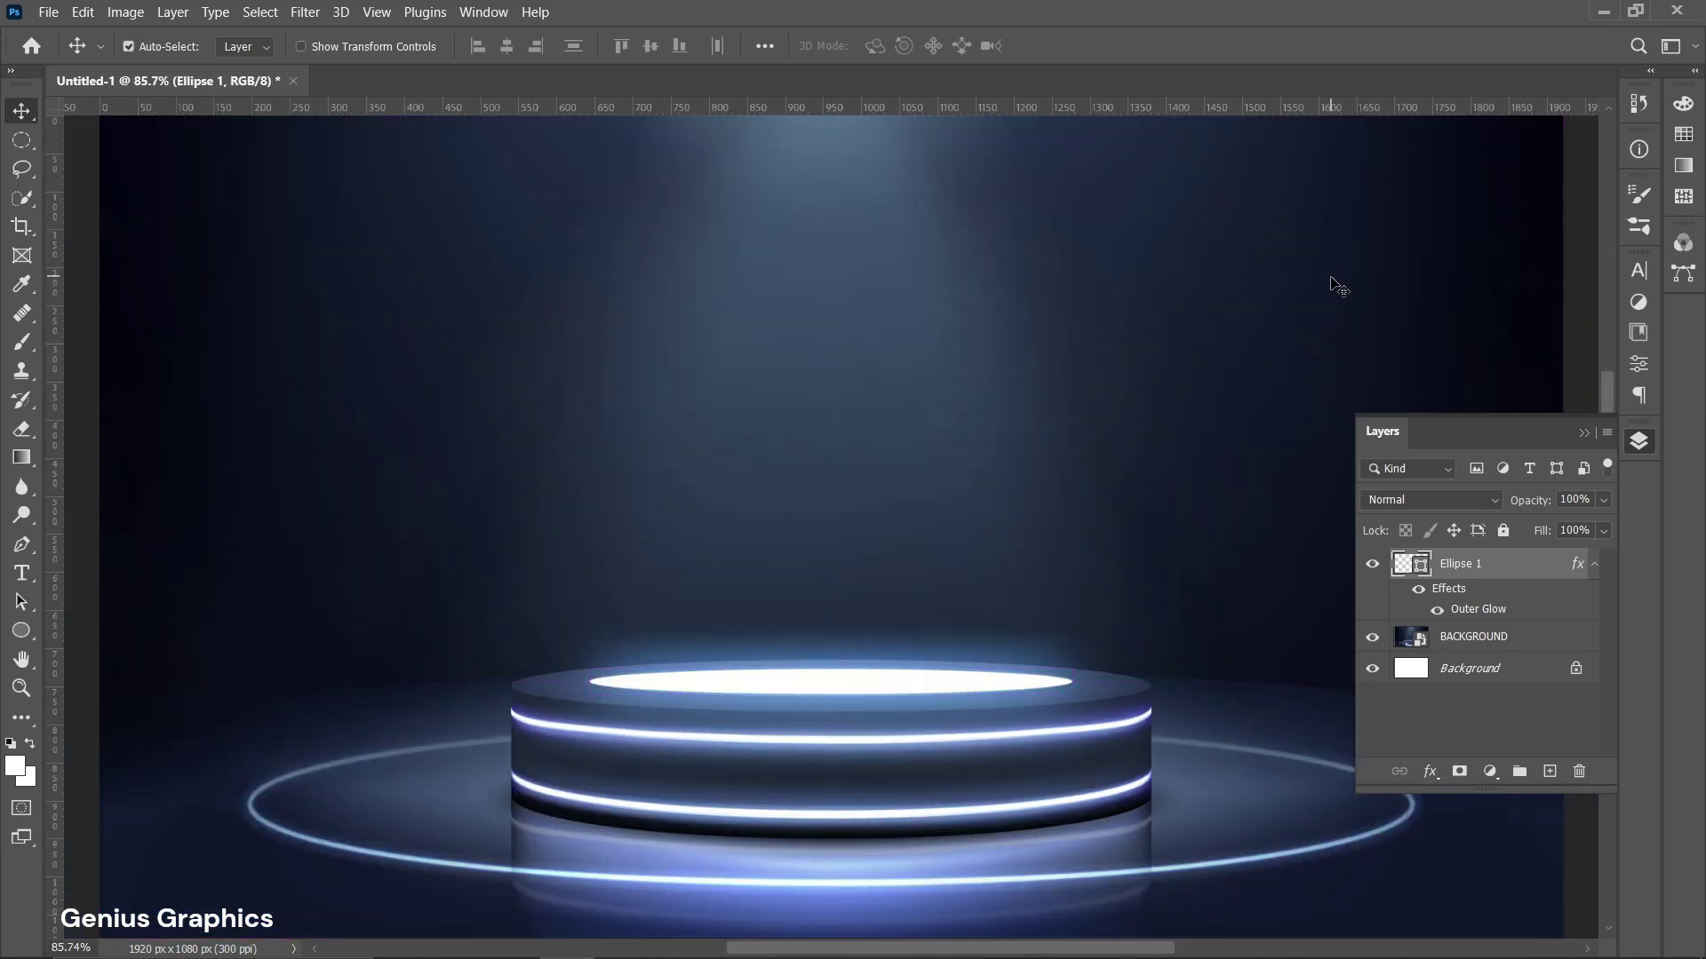
# Place the EARPODS image into the document as an embedded layer.
pyautogui.click(49, 13)
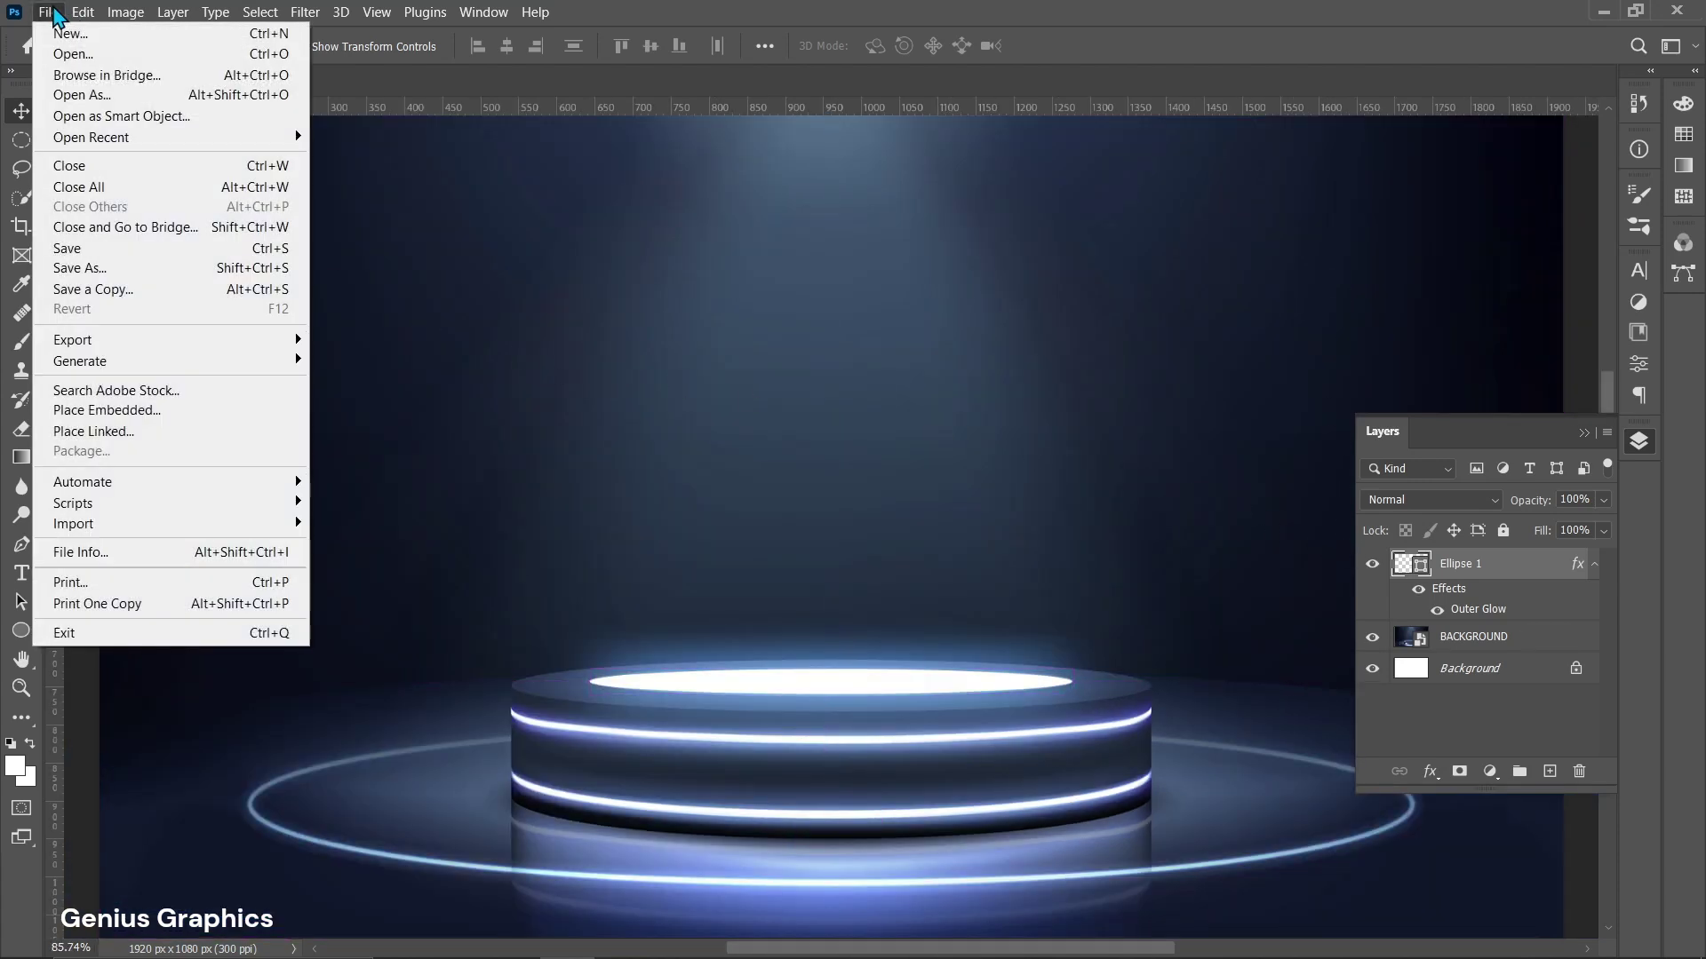
pyautogui.click(113, 411)
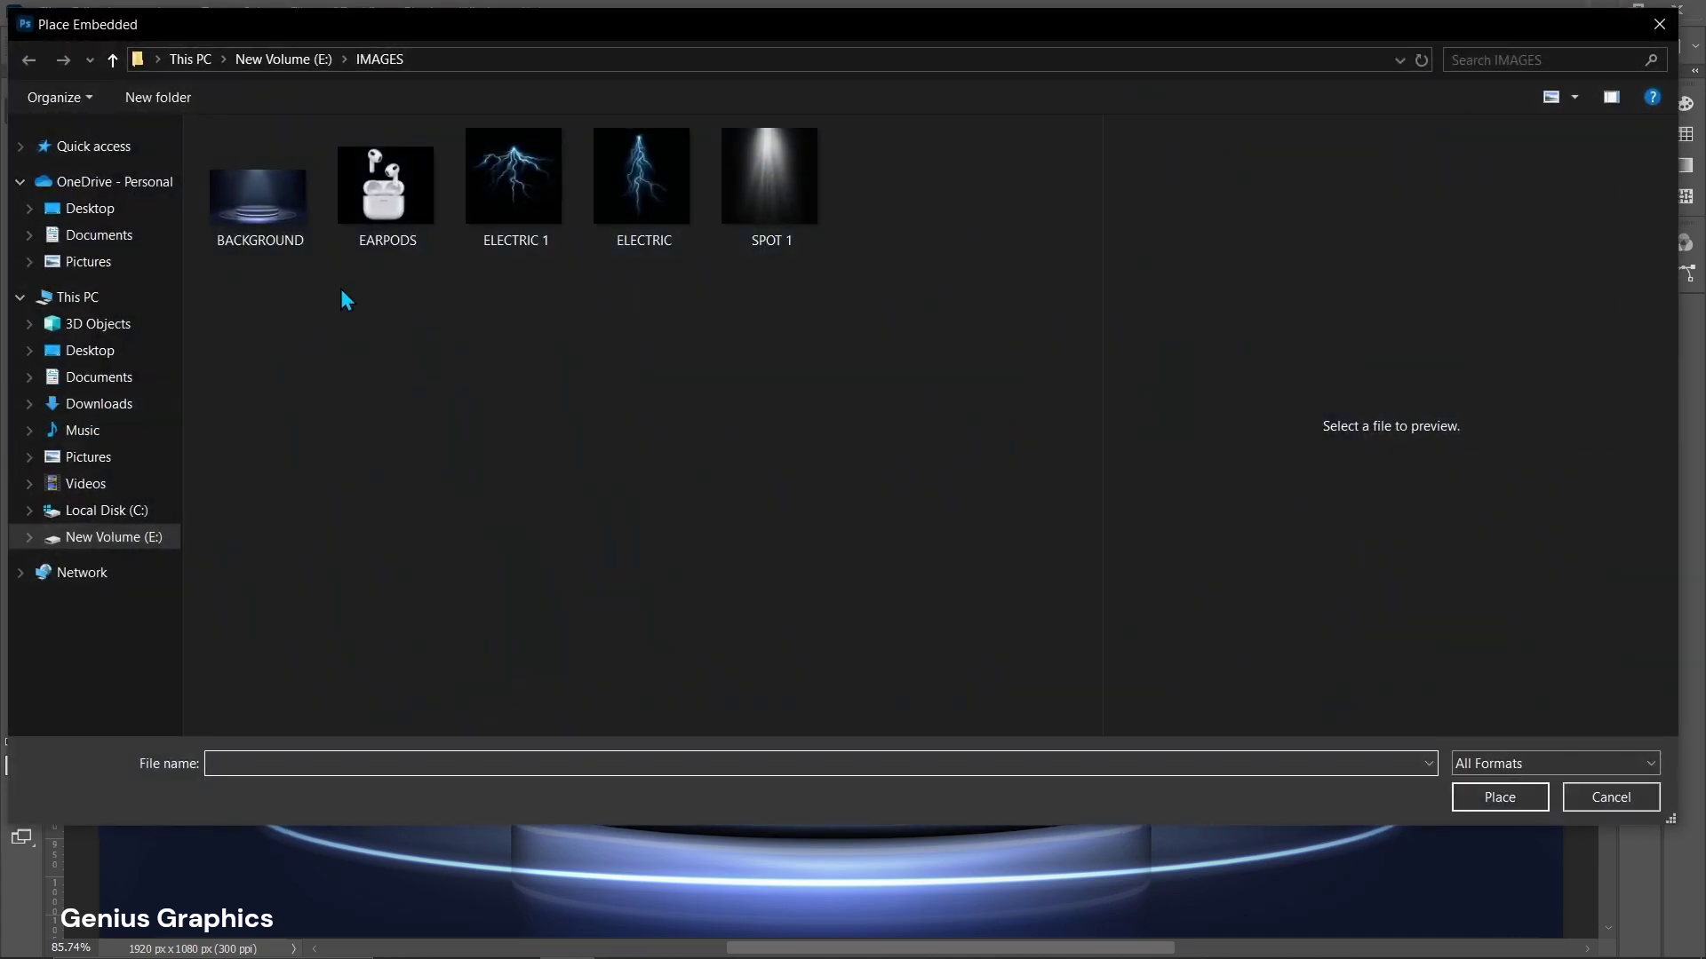
pyautogui.click(385, 186)
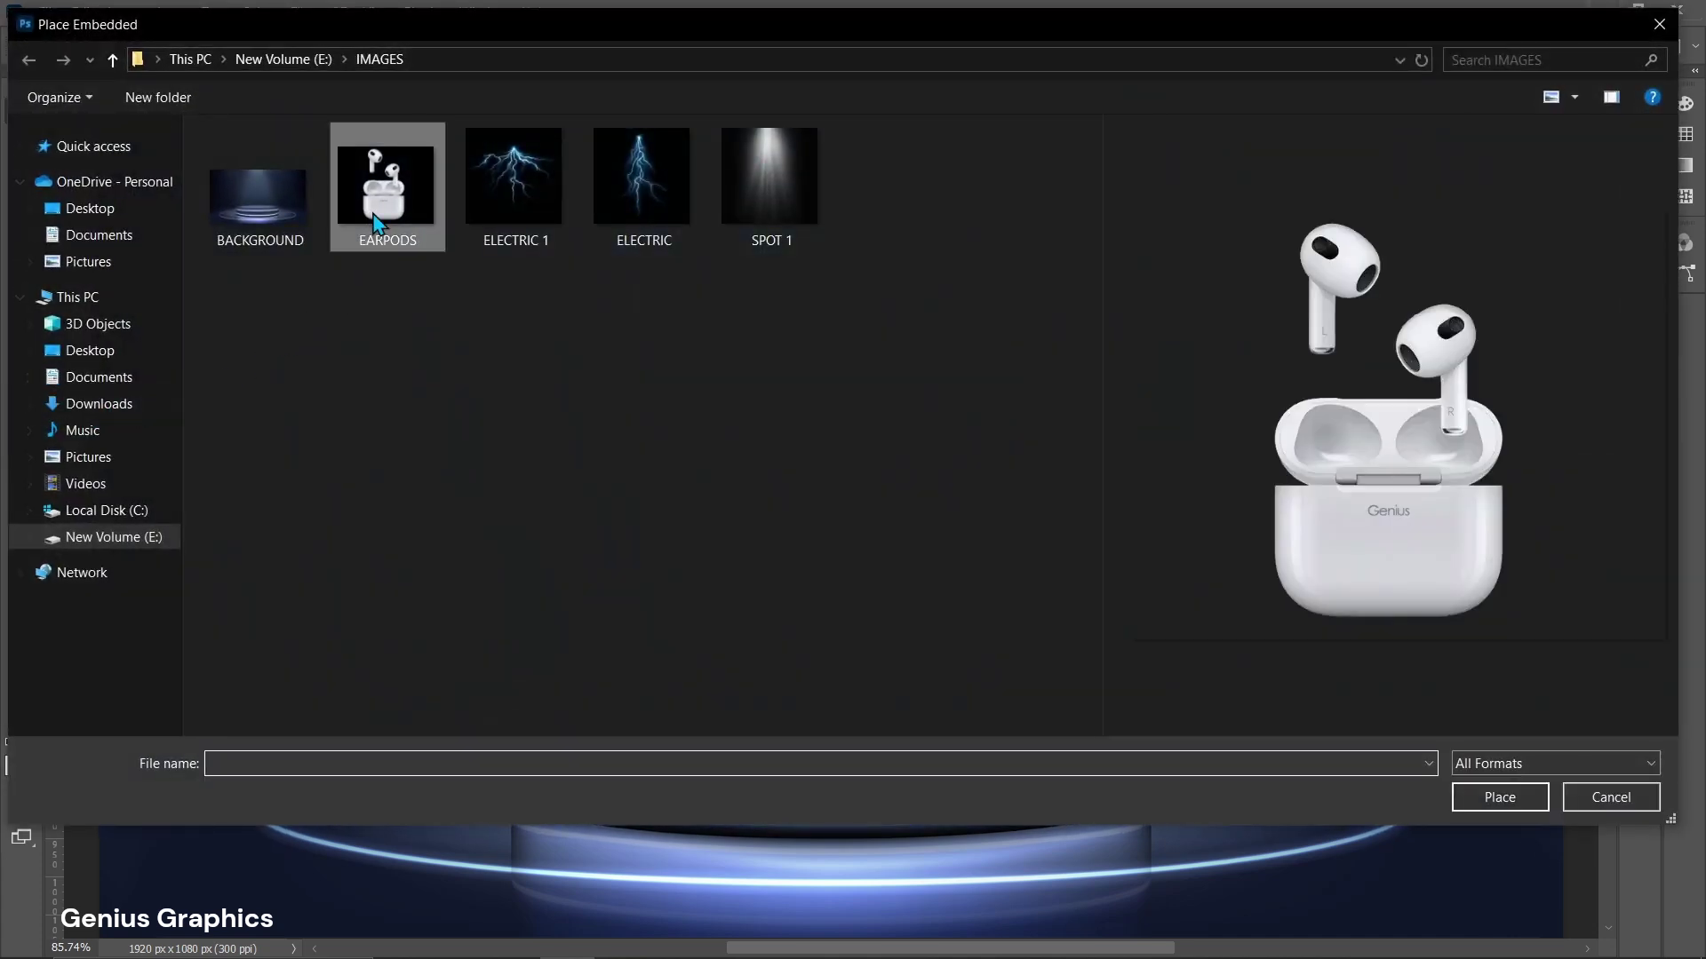
pyautogui.click(1499, 796)
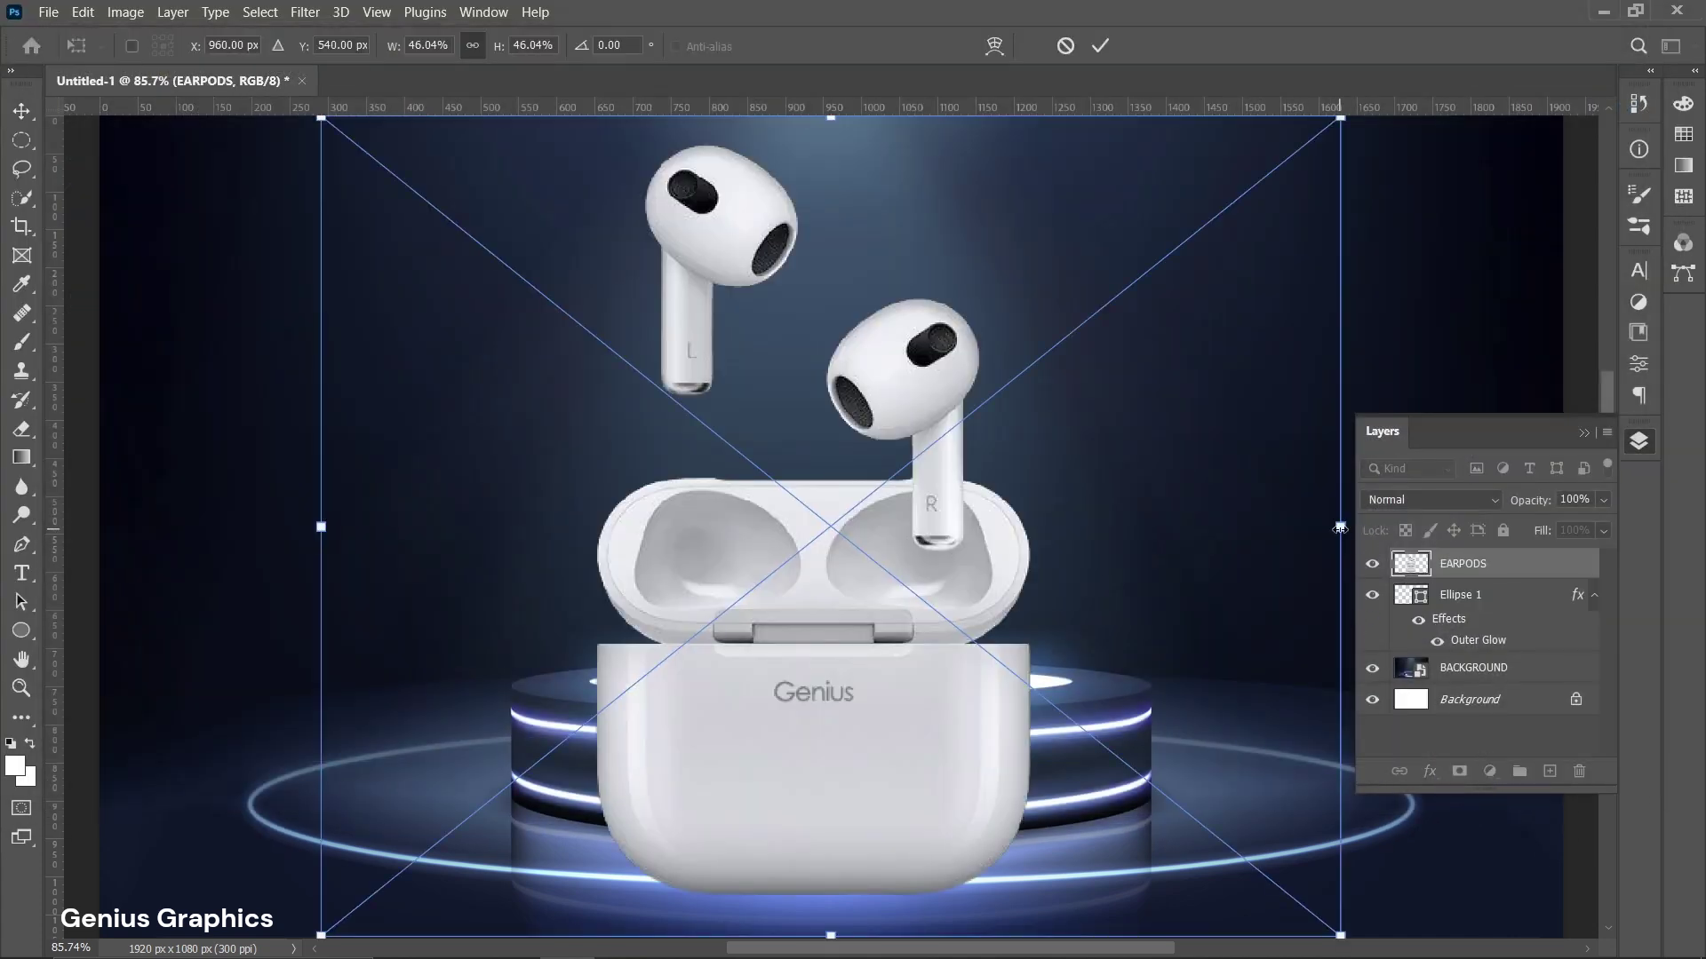
# Scale the earbuds to about 29.36% and nudge them onto the podium top.
pyautogui.moveTo(1338, 529); pyautogui.dragTo(1155, 569)
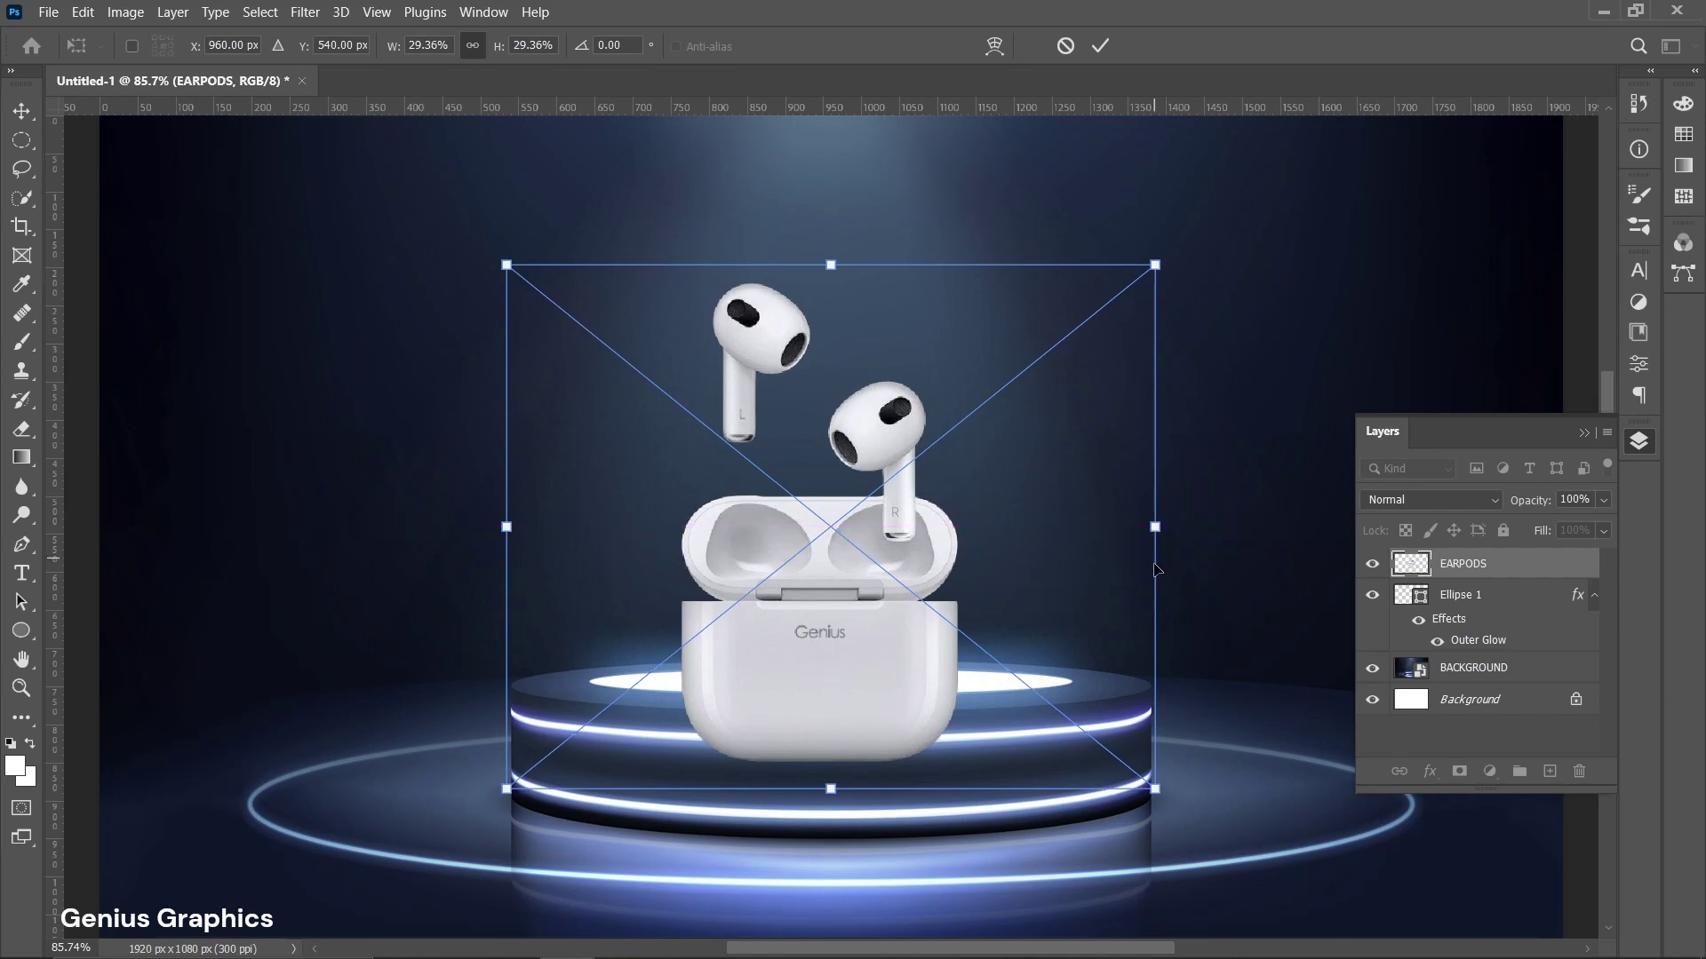
pyautogui.moveTo(835, 727)
pyautogui.mouseDown()
pyautogui.moveTo(835, 672)
pyautogui.moveTo(834, 720)
pyautogui.mouseUp()
pyautogui.press('Right')
pyautogui.press('Right')
pyautogui.press('Right')
pyautogui.press('Right')
pyautogui.press('Right')
pyautogui.press('Right')
pyautogui.press('Right')
pyautogui.press('Right')
pyautogui.press('Right')
pyautogui.press('Right')
pyautogui.press('Right')
pyautogui.press('Right')
pyautogui.press('Right')
pyautogui.press('Right')
pyautogui.press('Right')
pyautogui.press('Right')
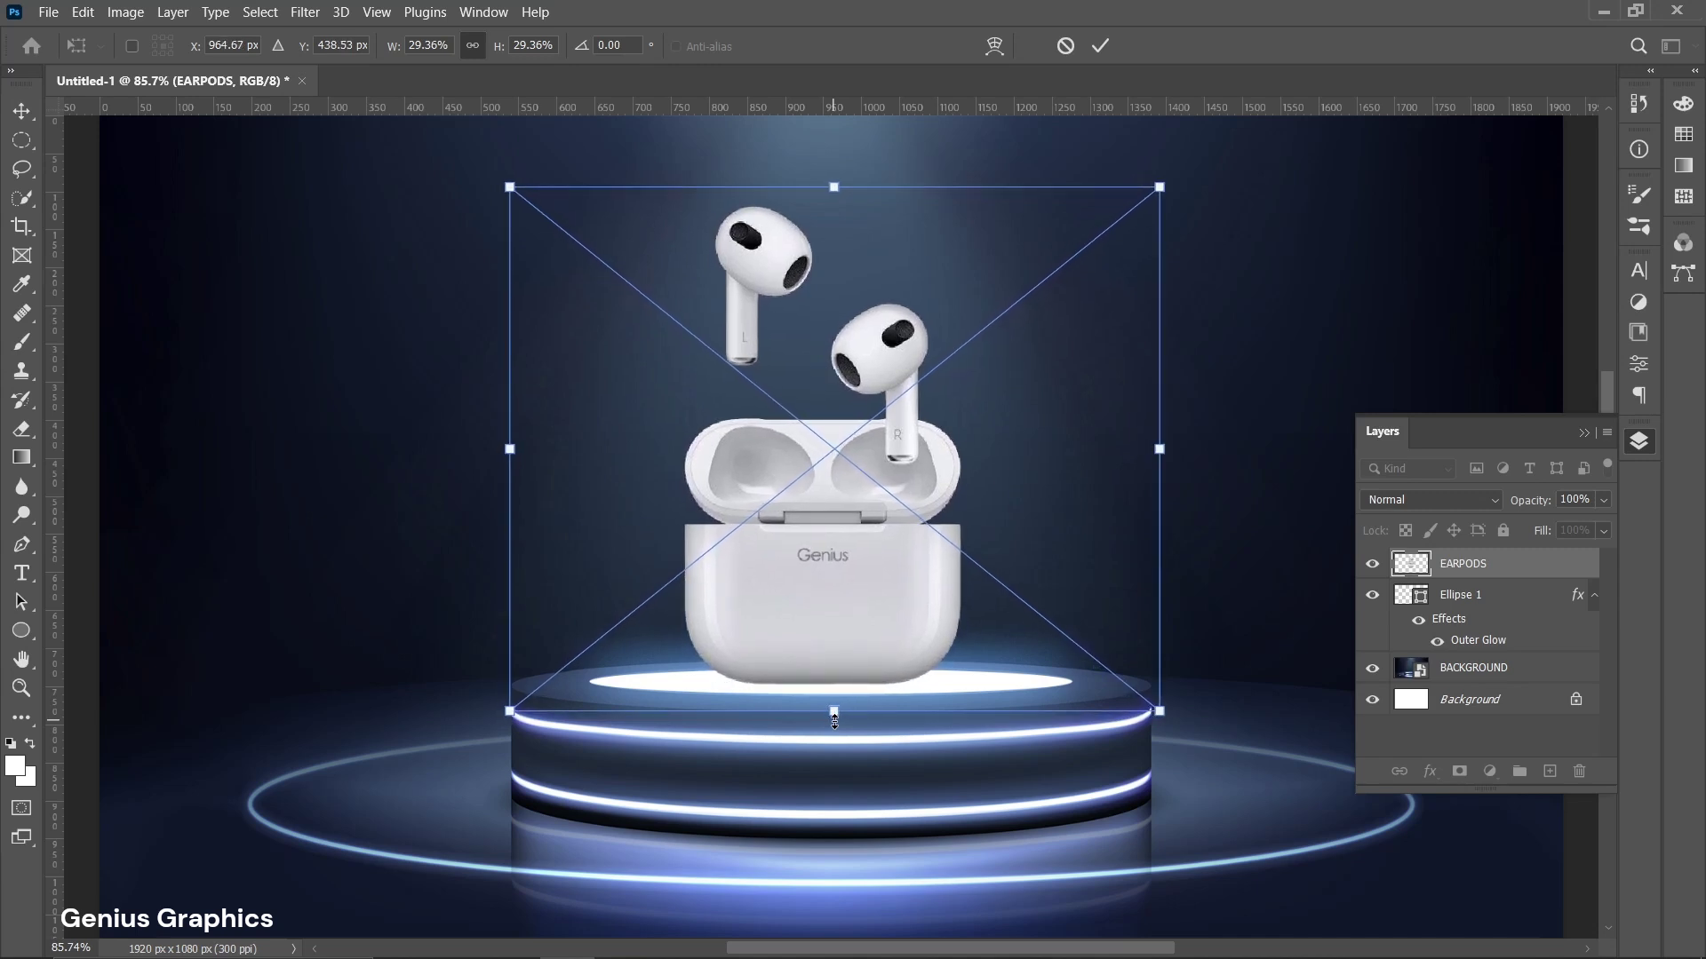
pyautogui.press('Left')
pyautogui.press('Left')
pyautogui.press('Left')
pyautogui.press('Left')
pyautogui.press('Left')
pyautogui.press('Left')
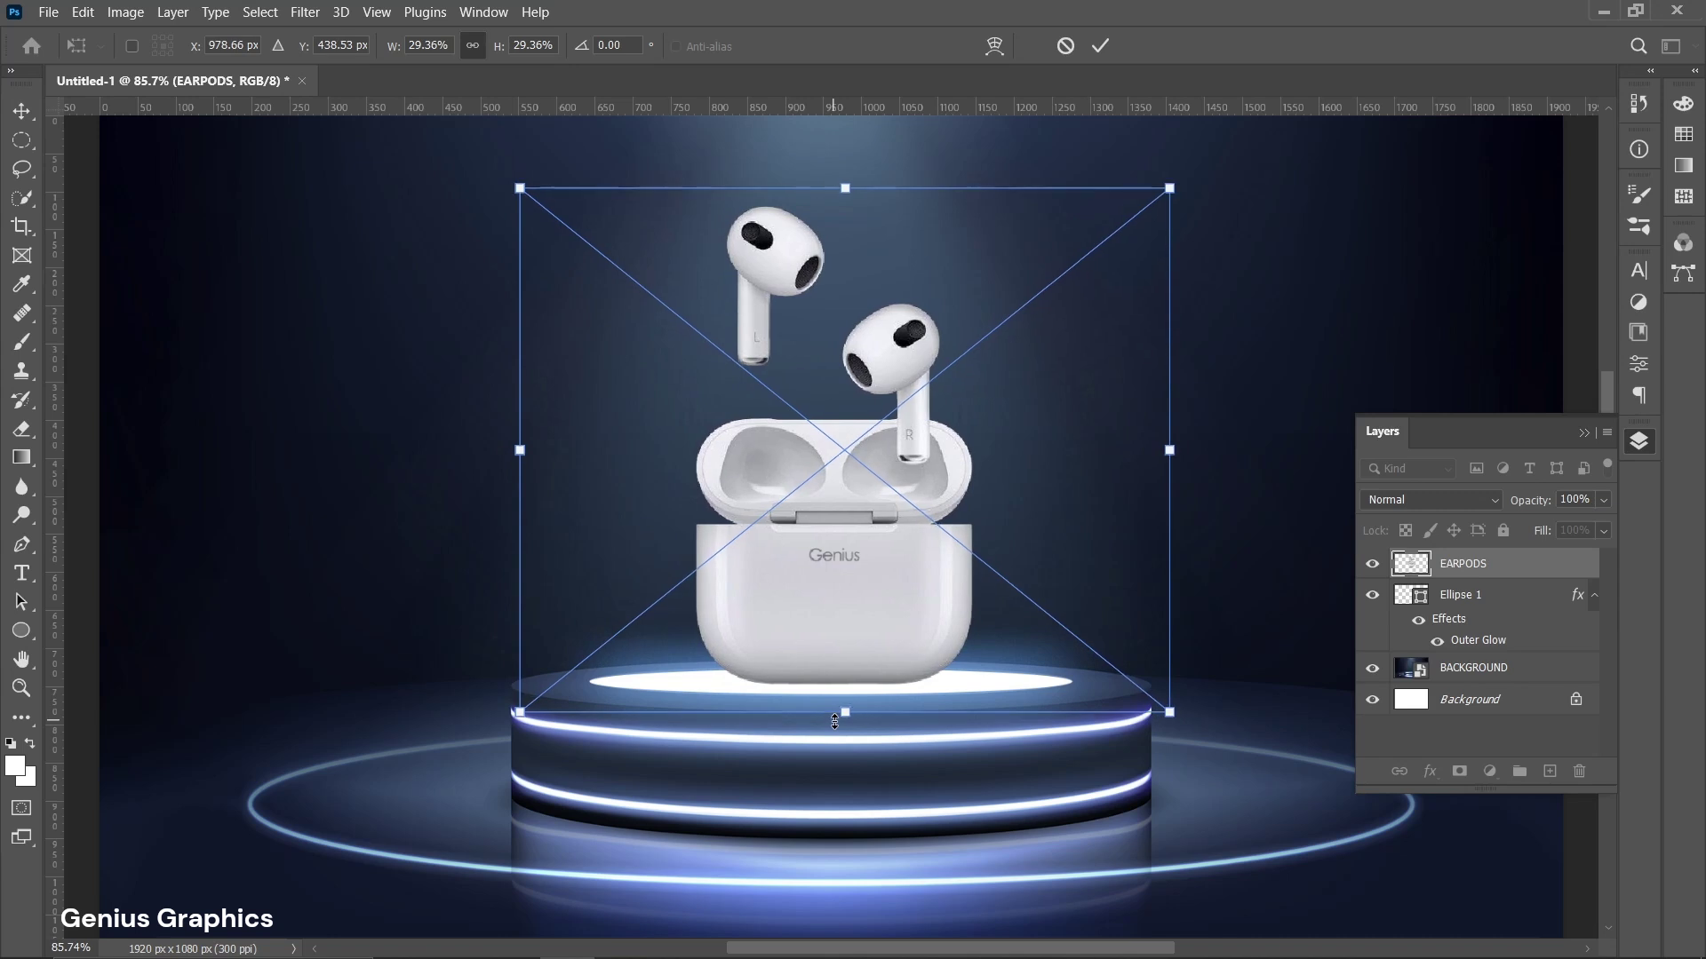
pyautogui.press('Down')
pyautogui.press('Down')
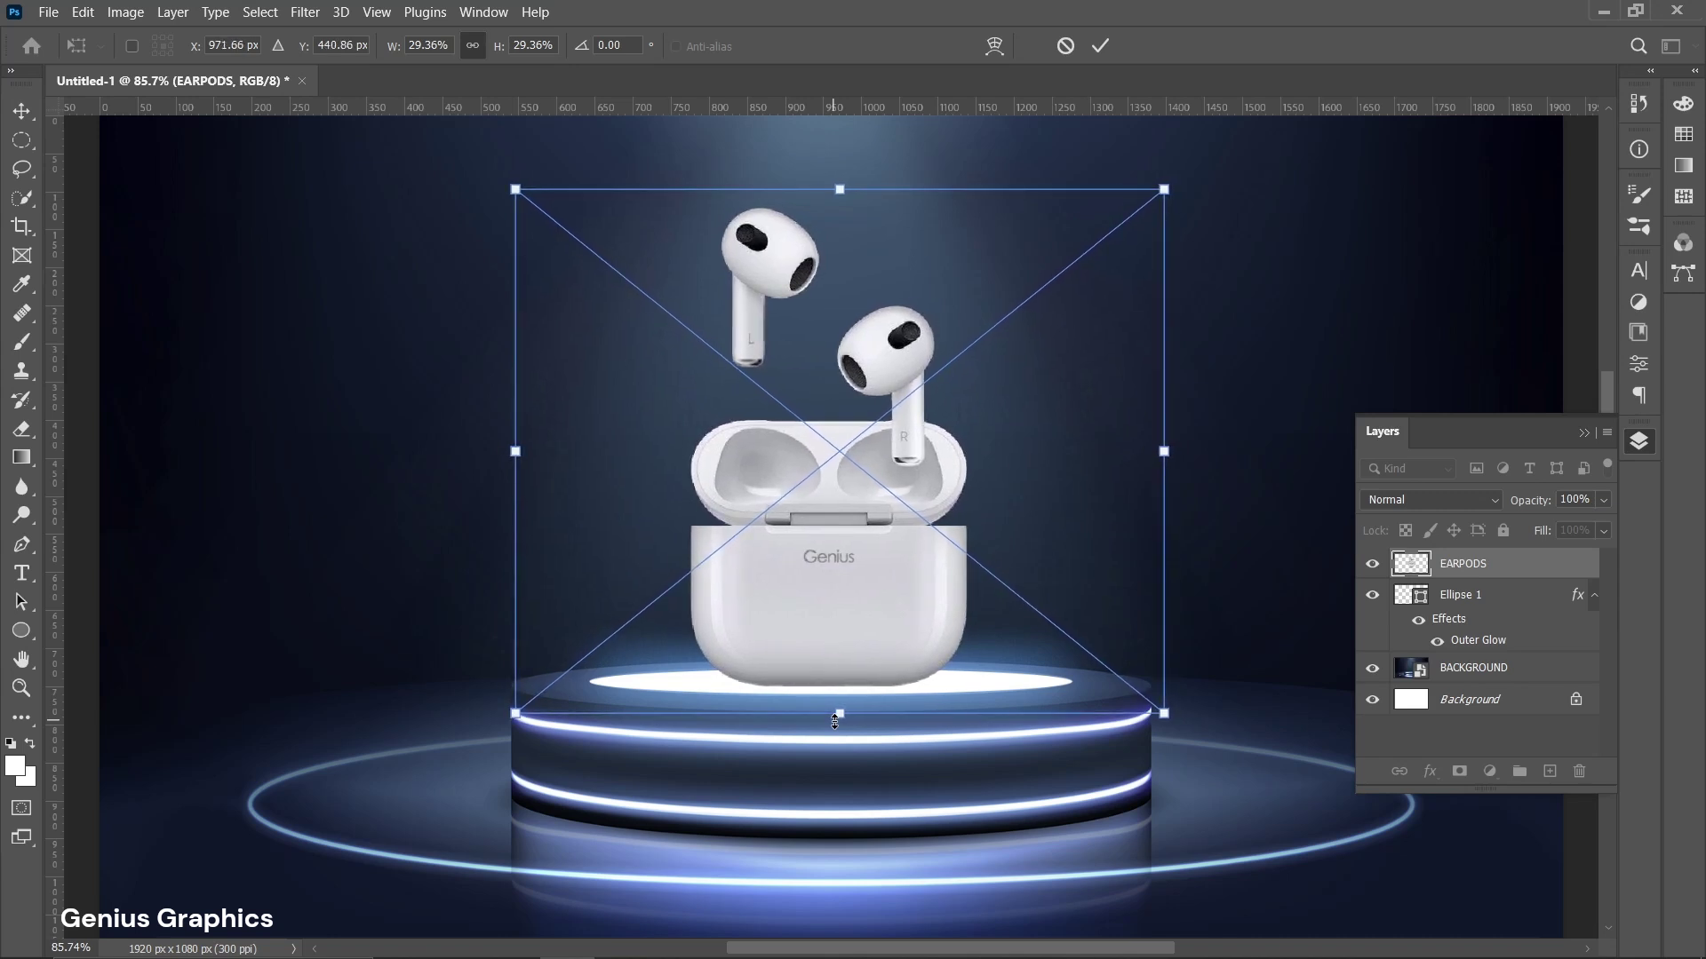
pyautogui.press('Right')
pyautogui.click(23, 110)
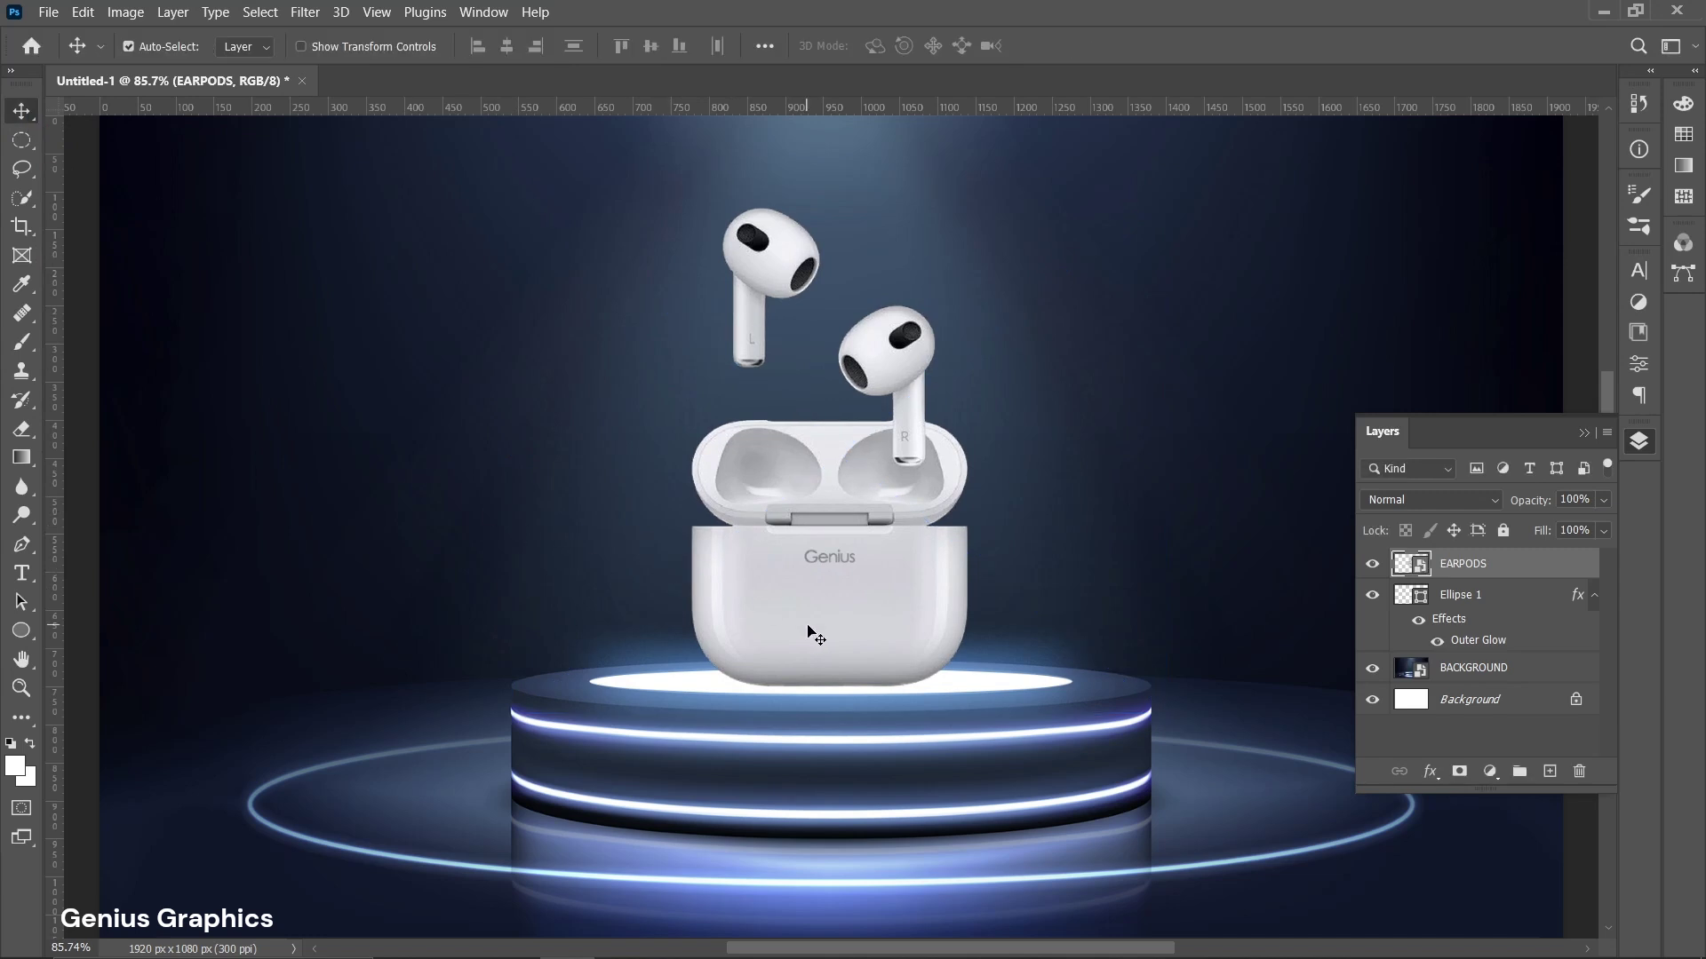
# Add a Hue/Saturation layer clipped to EARPODS, colorized at Hue 225, Saturation 47, Lightness -7.
pyautogui.click(1490, 772)
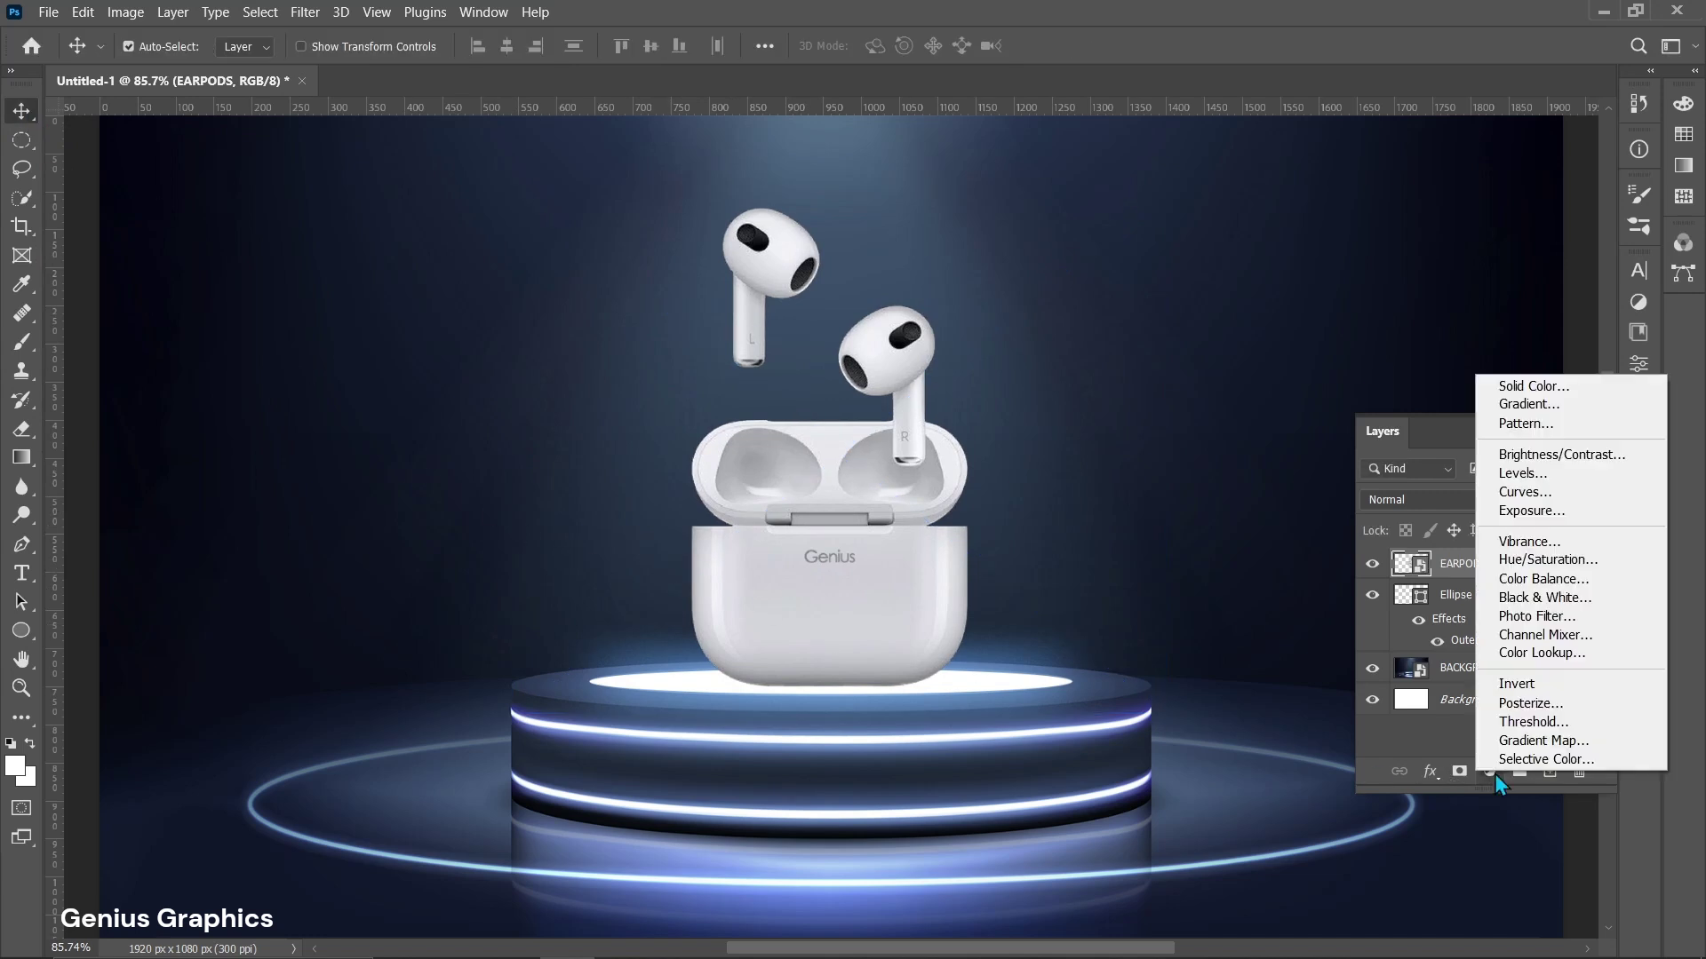
pyautogui.click(1525, 561)
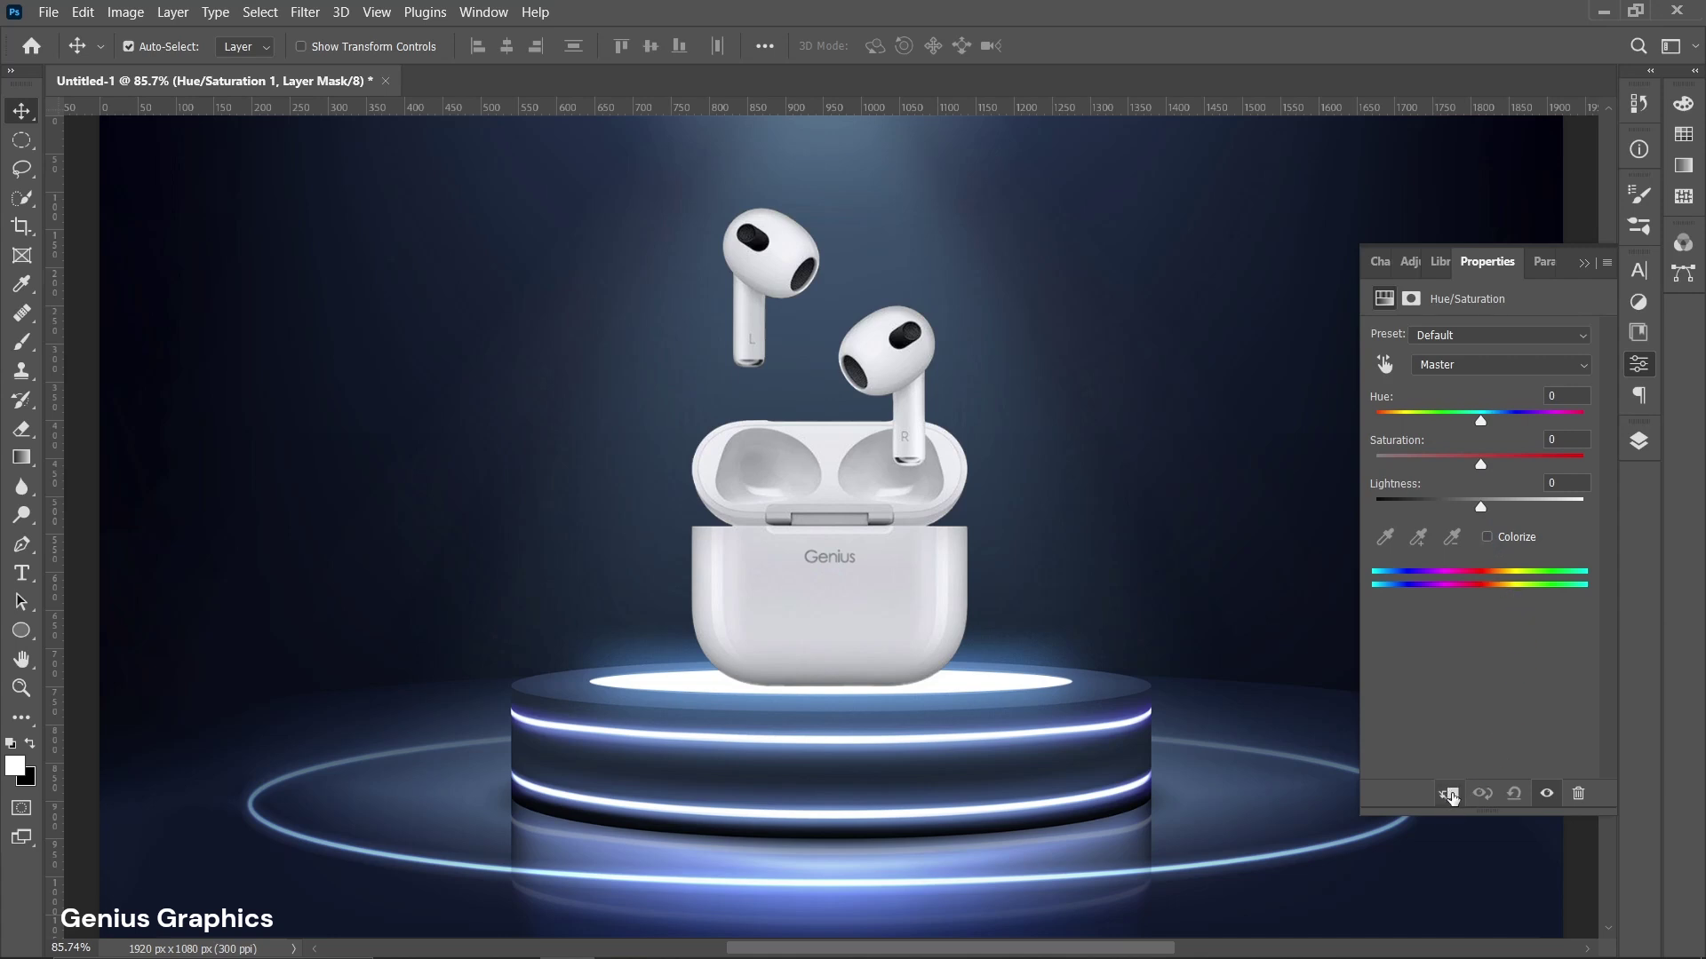
pyautogui.click(1449, 794)
pyautogui.click(1486, 536)
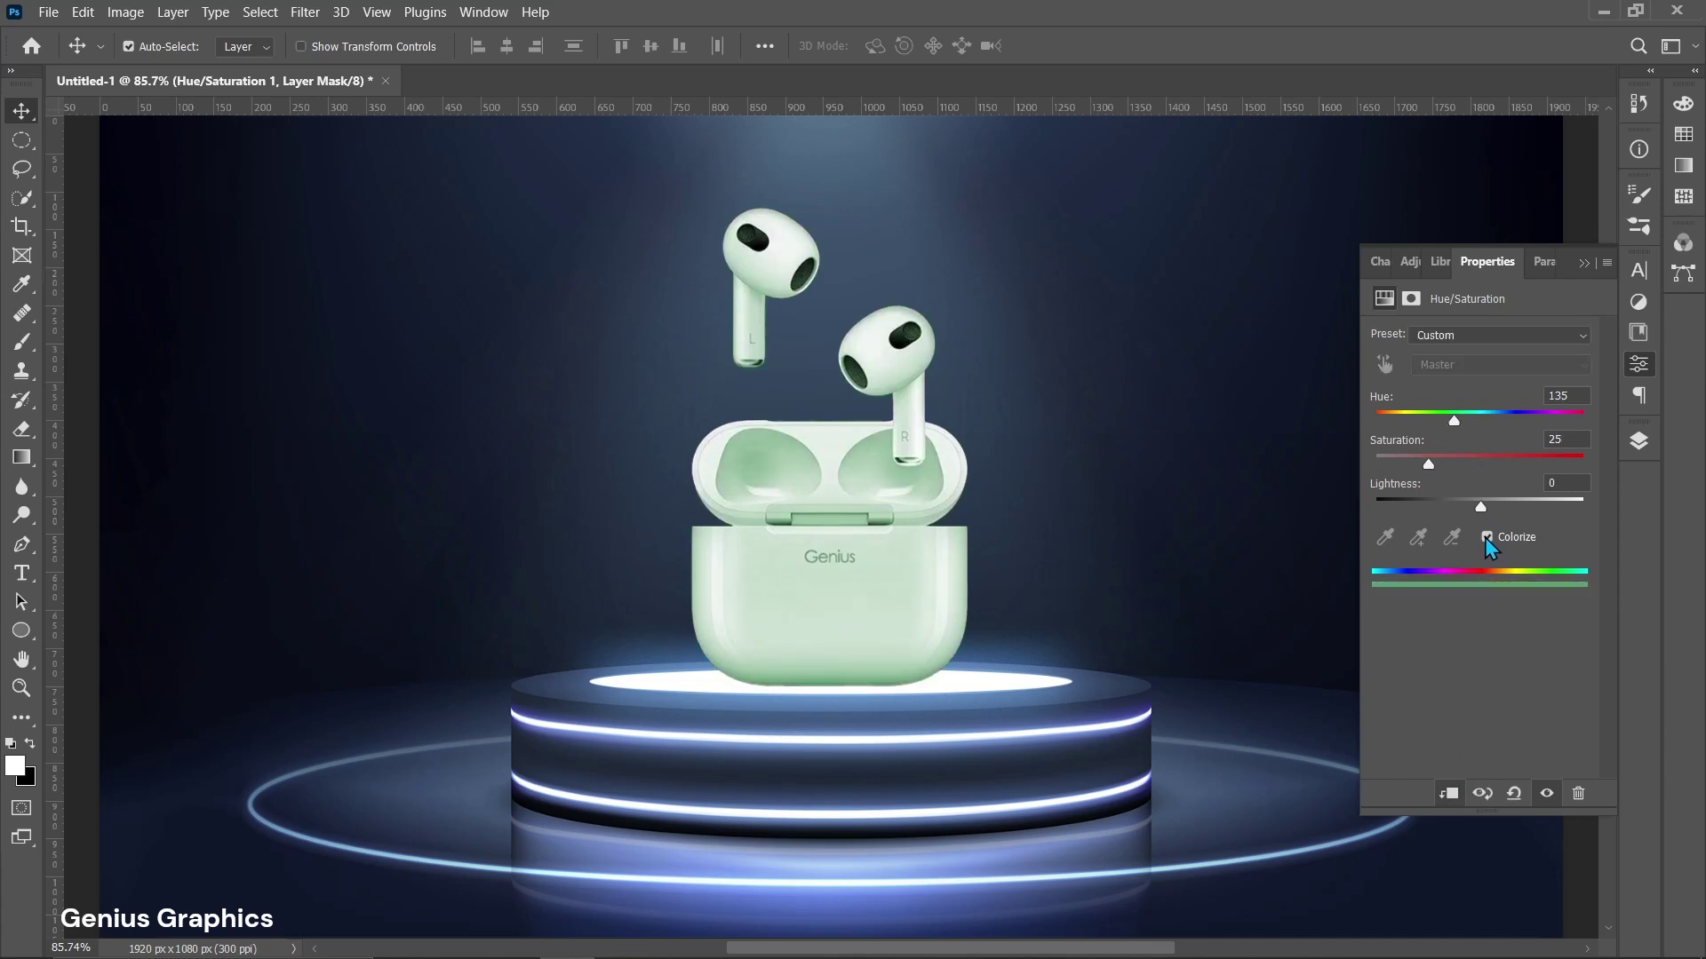
pyautogui.moveTo(1458, 429); pyautogui.dragTo(1500, 428)
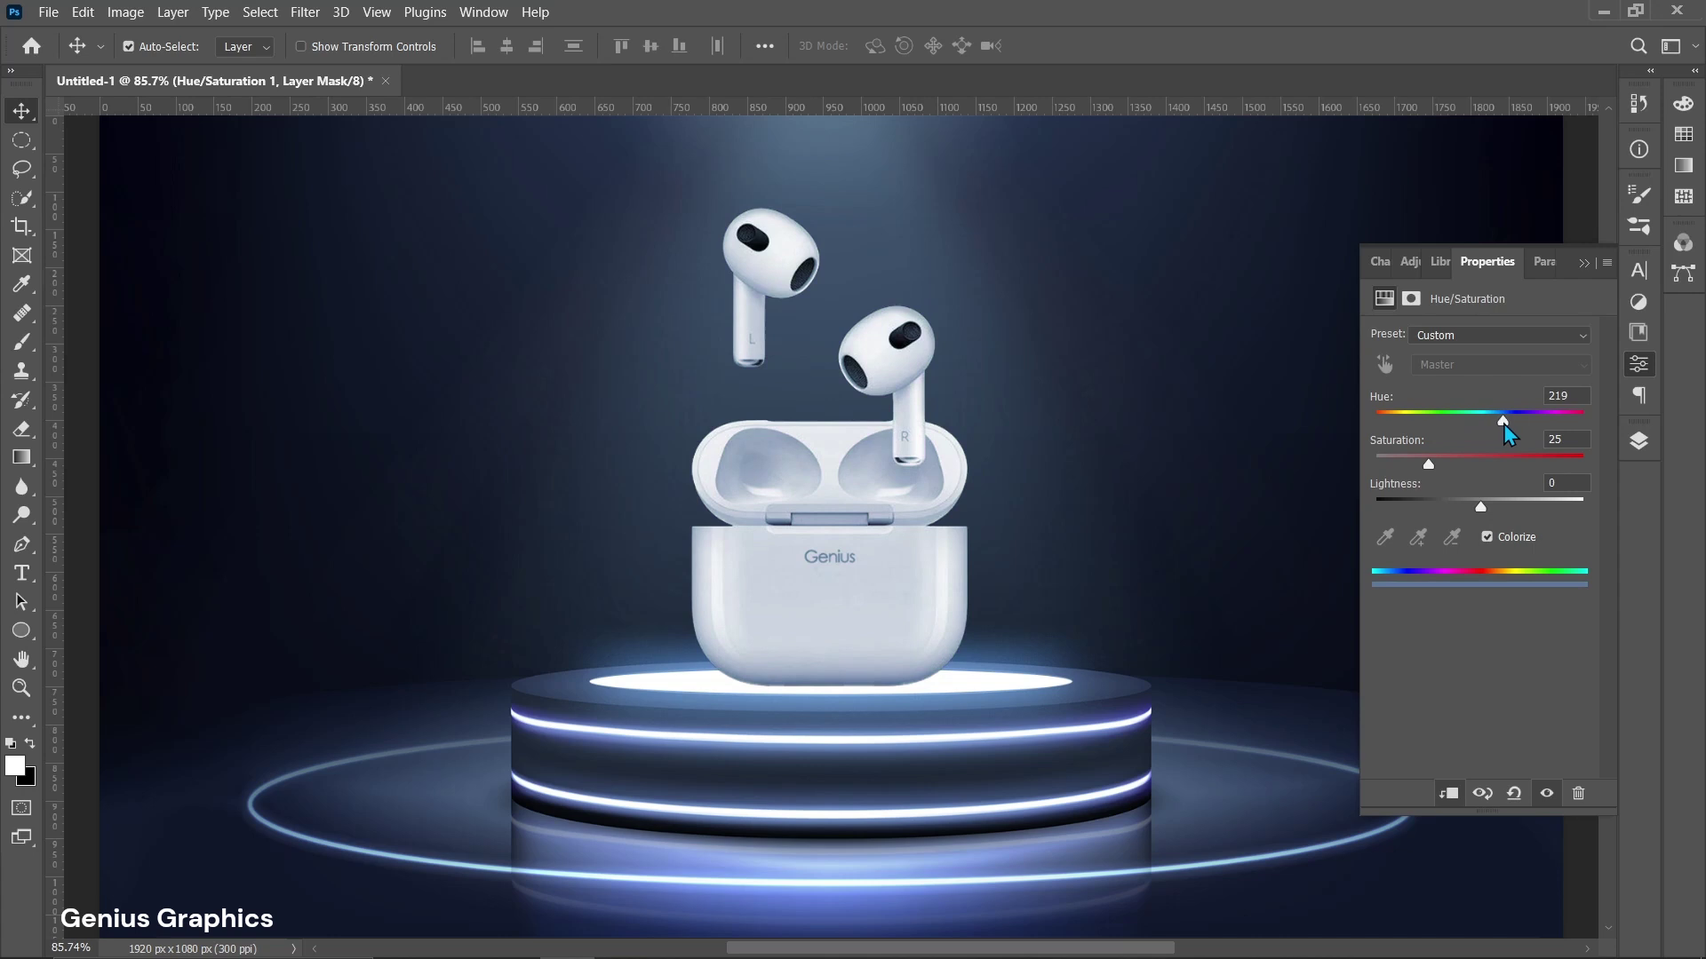
pyautogui.moveTo(1507, 424); pyautogui.dragTo(1506, 424)
pyautogui.moveTo(1429, 464); pyautogui.dragTo(1474, 509)
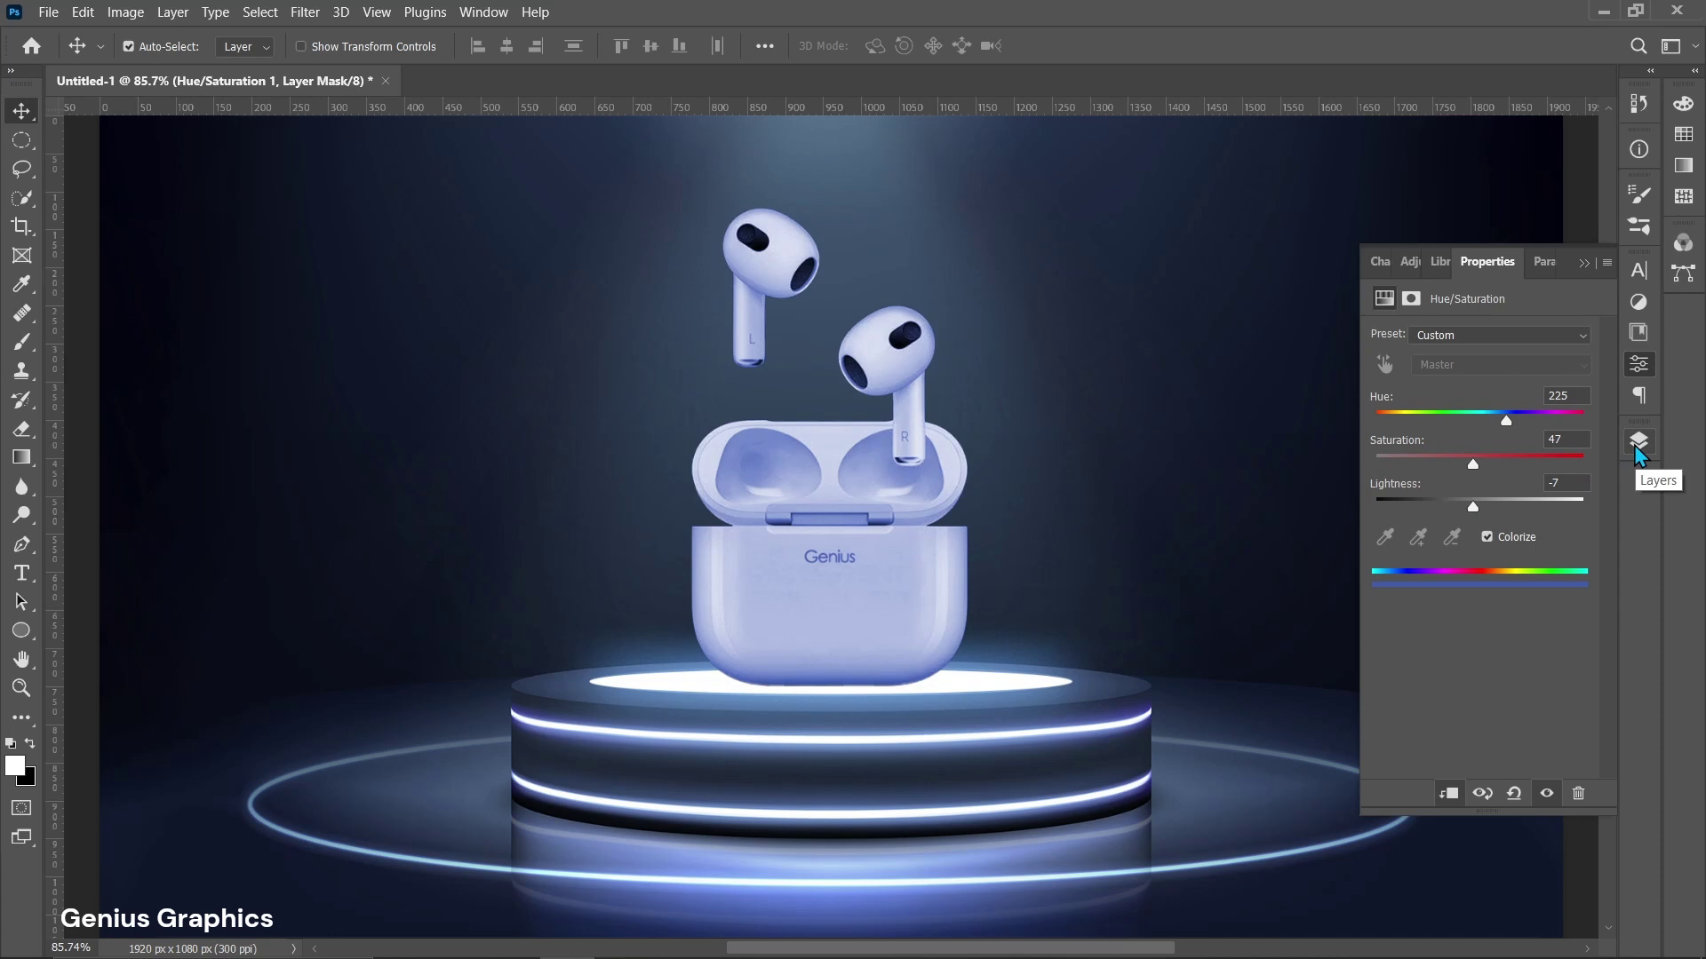
pyautogui.click(1638, 443)
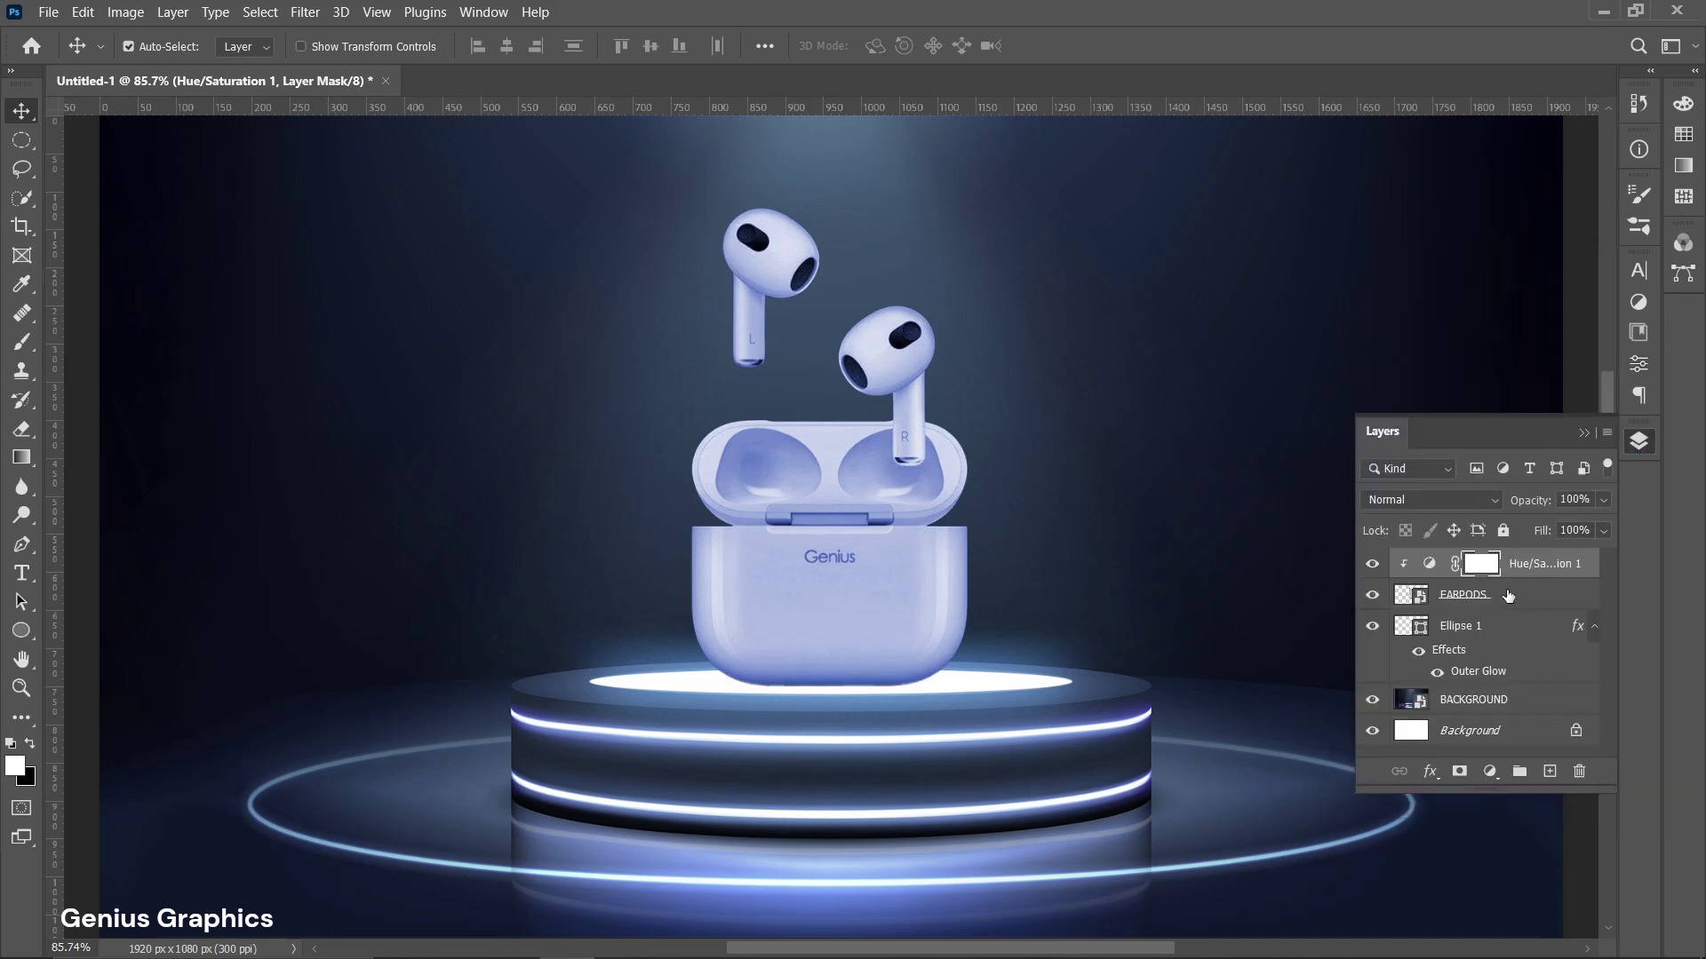
# Add an Exposure adjustment layer on the earbuds and raise Exposure to about +1.82.
pyautogui.click(1490, 771)
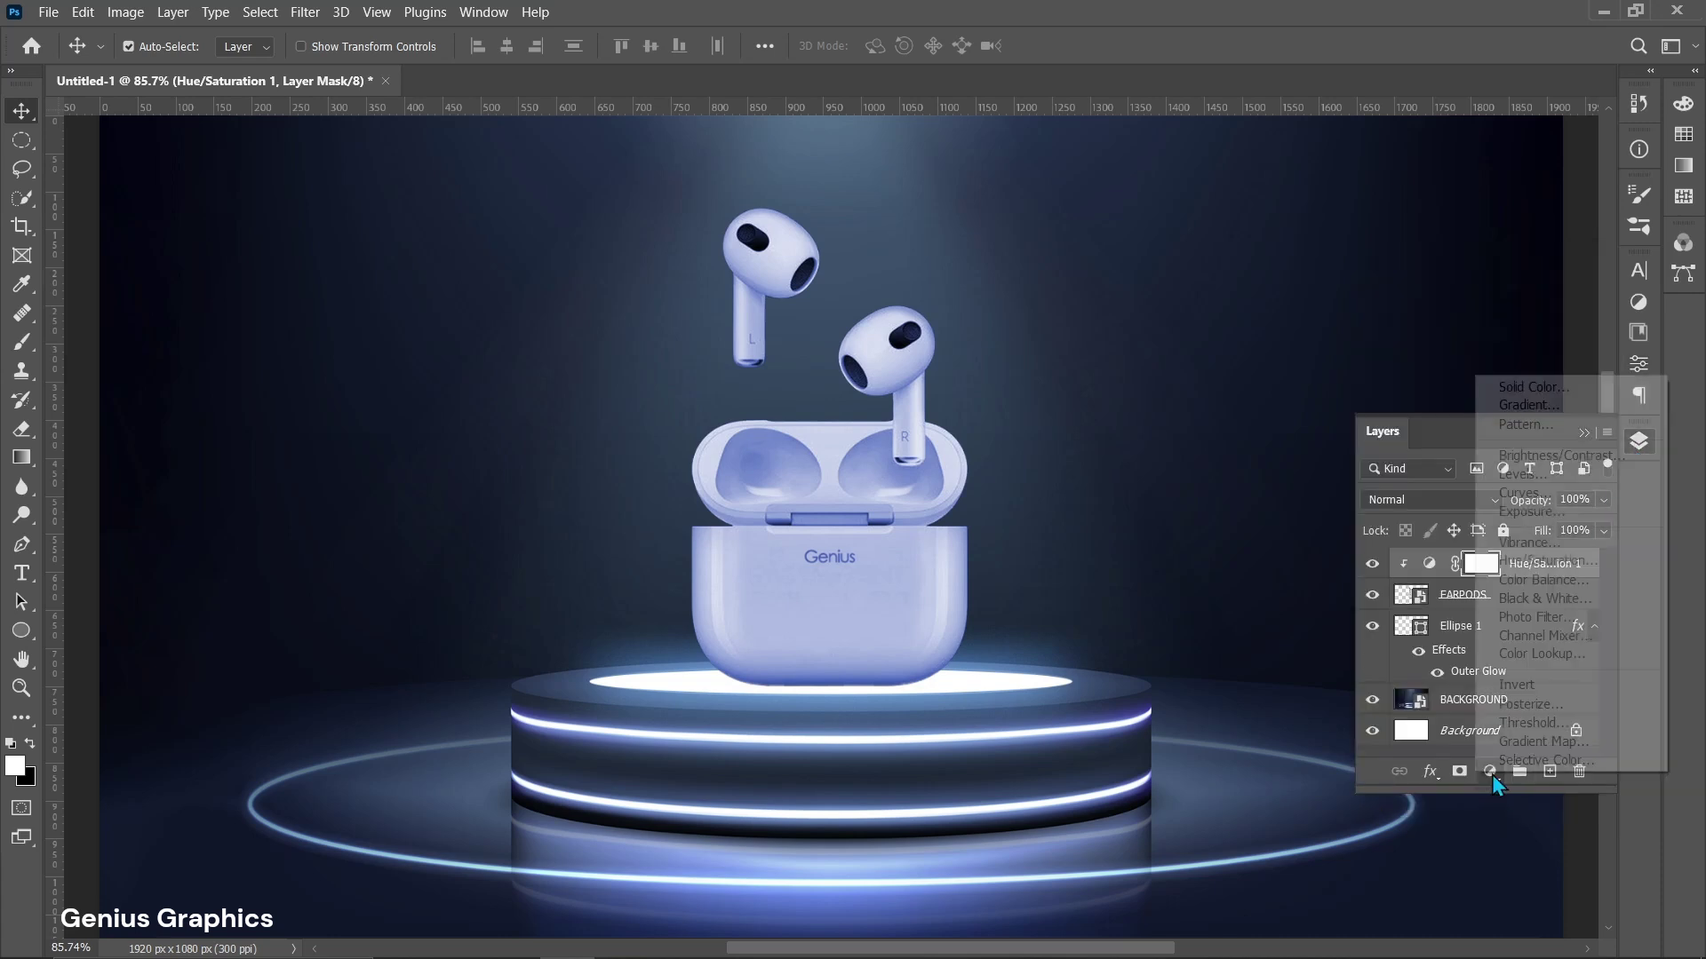
pyautogui.click(1541, 513)
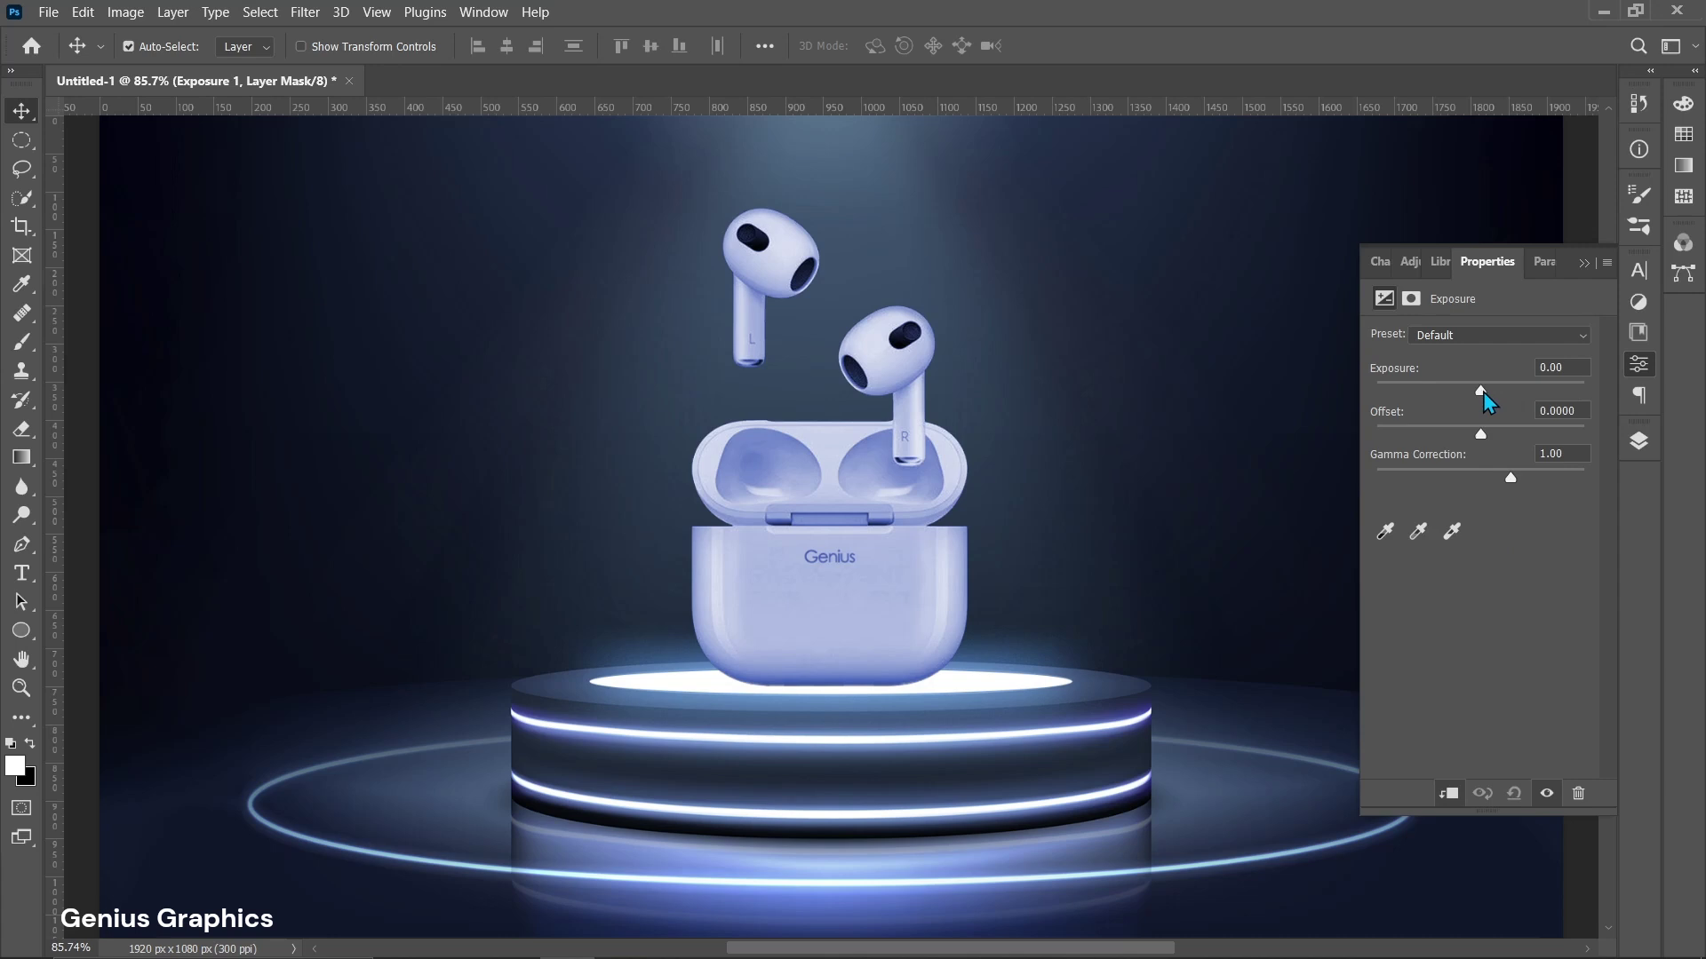
pyautogui.moveTo(1481, 392); pyautogui.dragTo(1514, 402)
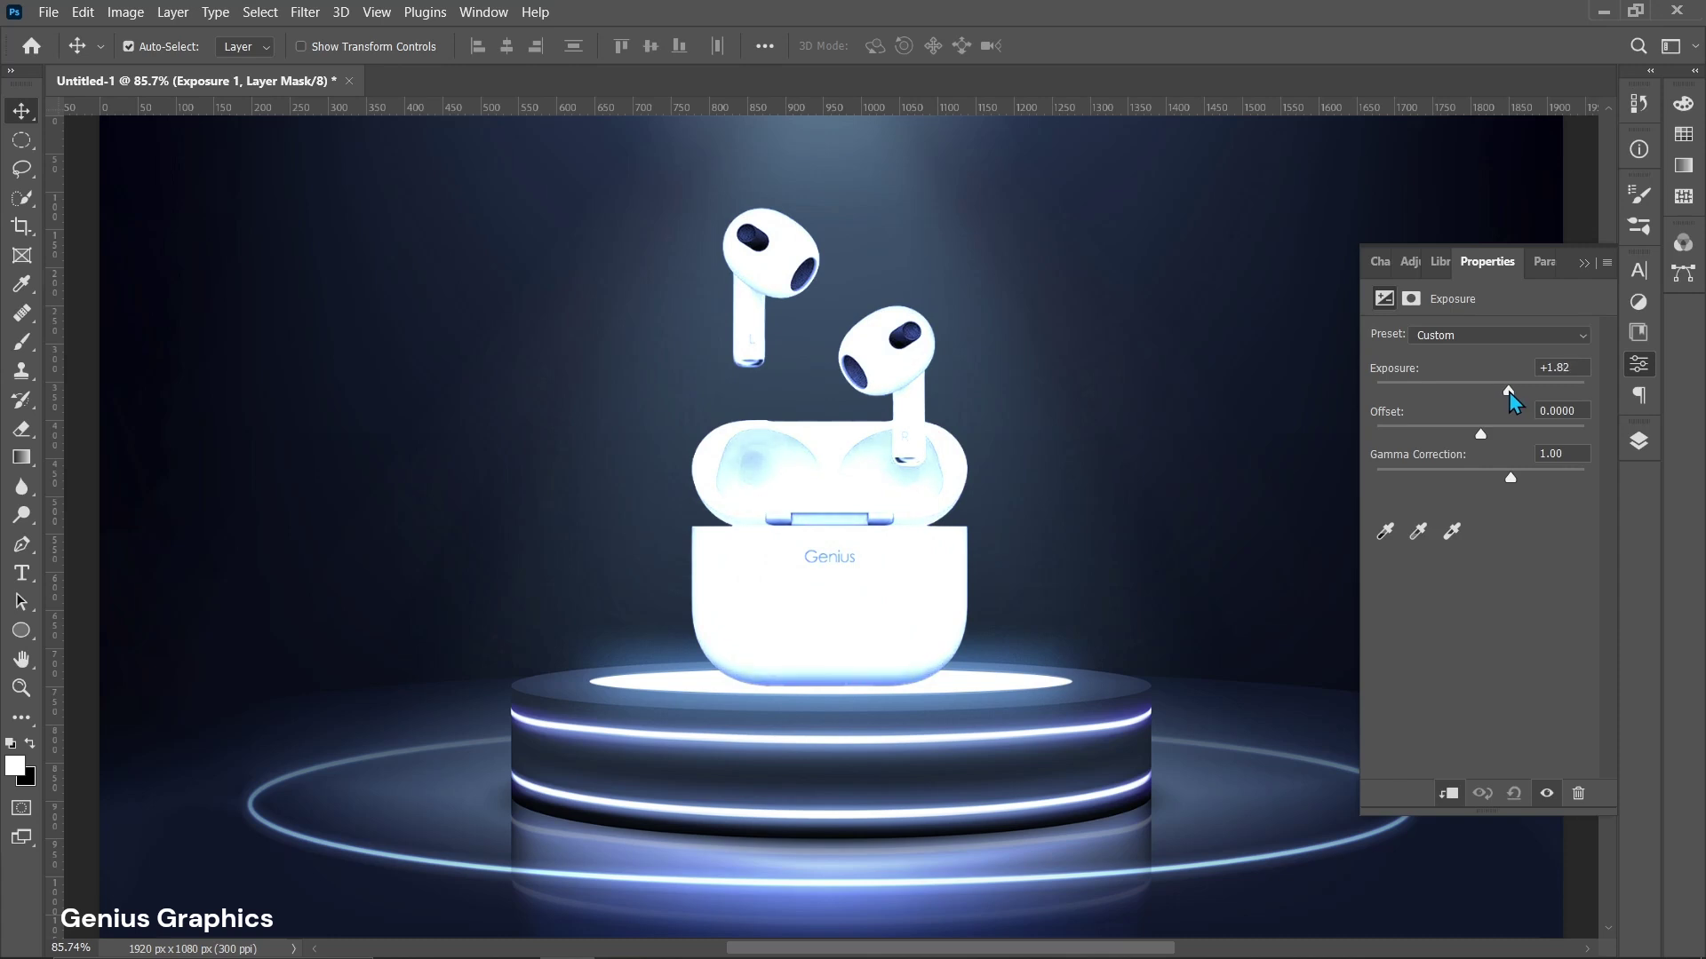
pyautogui.click(1583, 265)
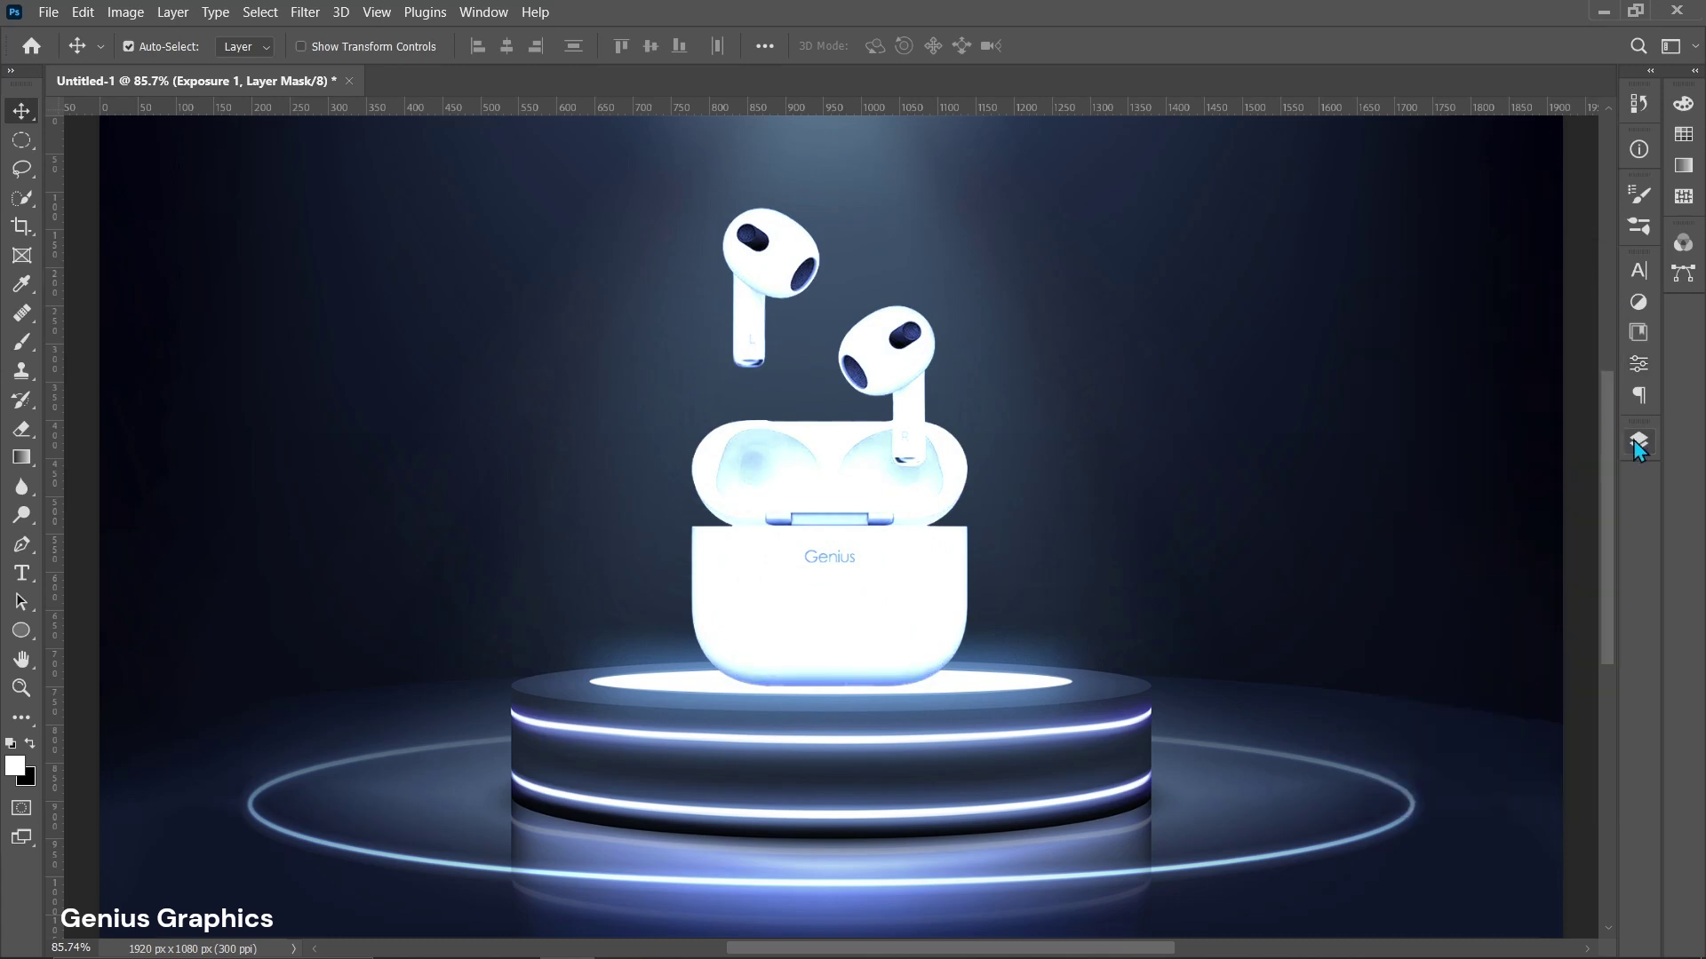
pyautogui.click(1638, 444)
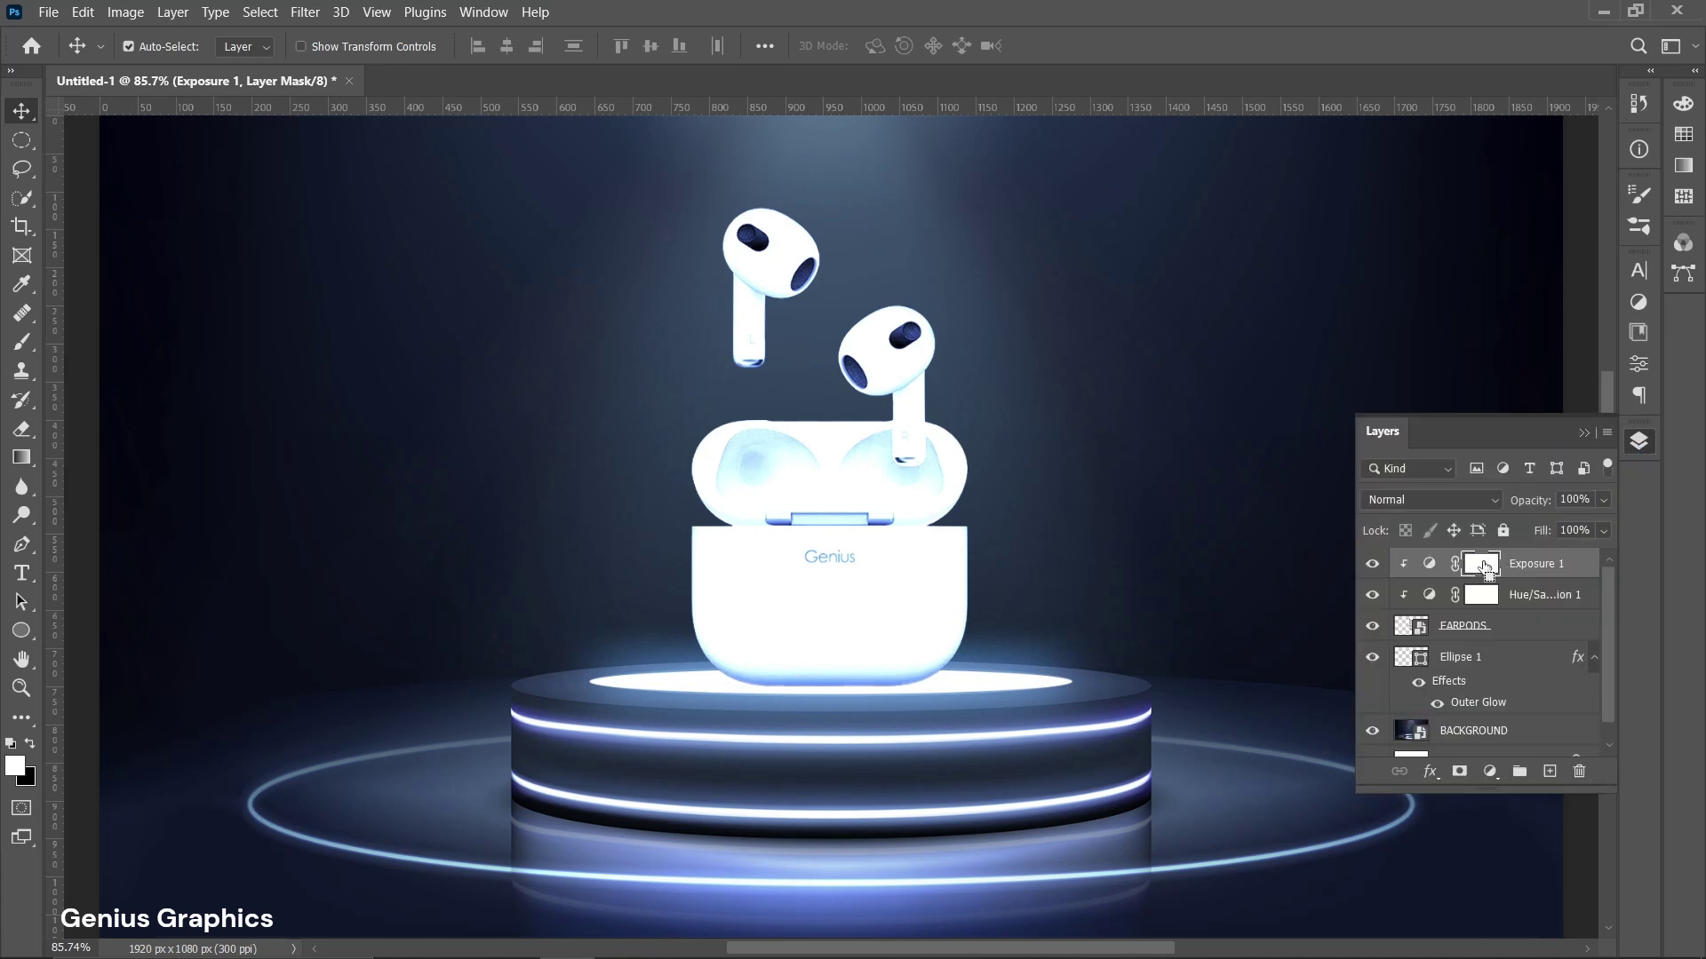
# Invert the Exposure 1 mask and paint white with a soft brush over the case bottom.
pyautogui.hotkey('ctrl', 'i')
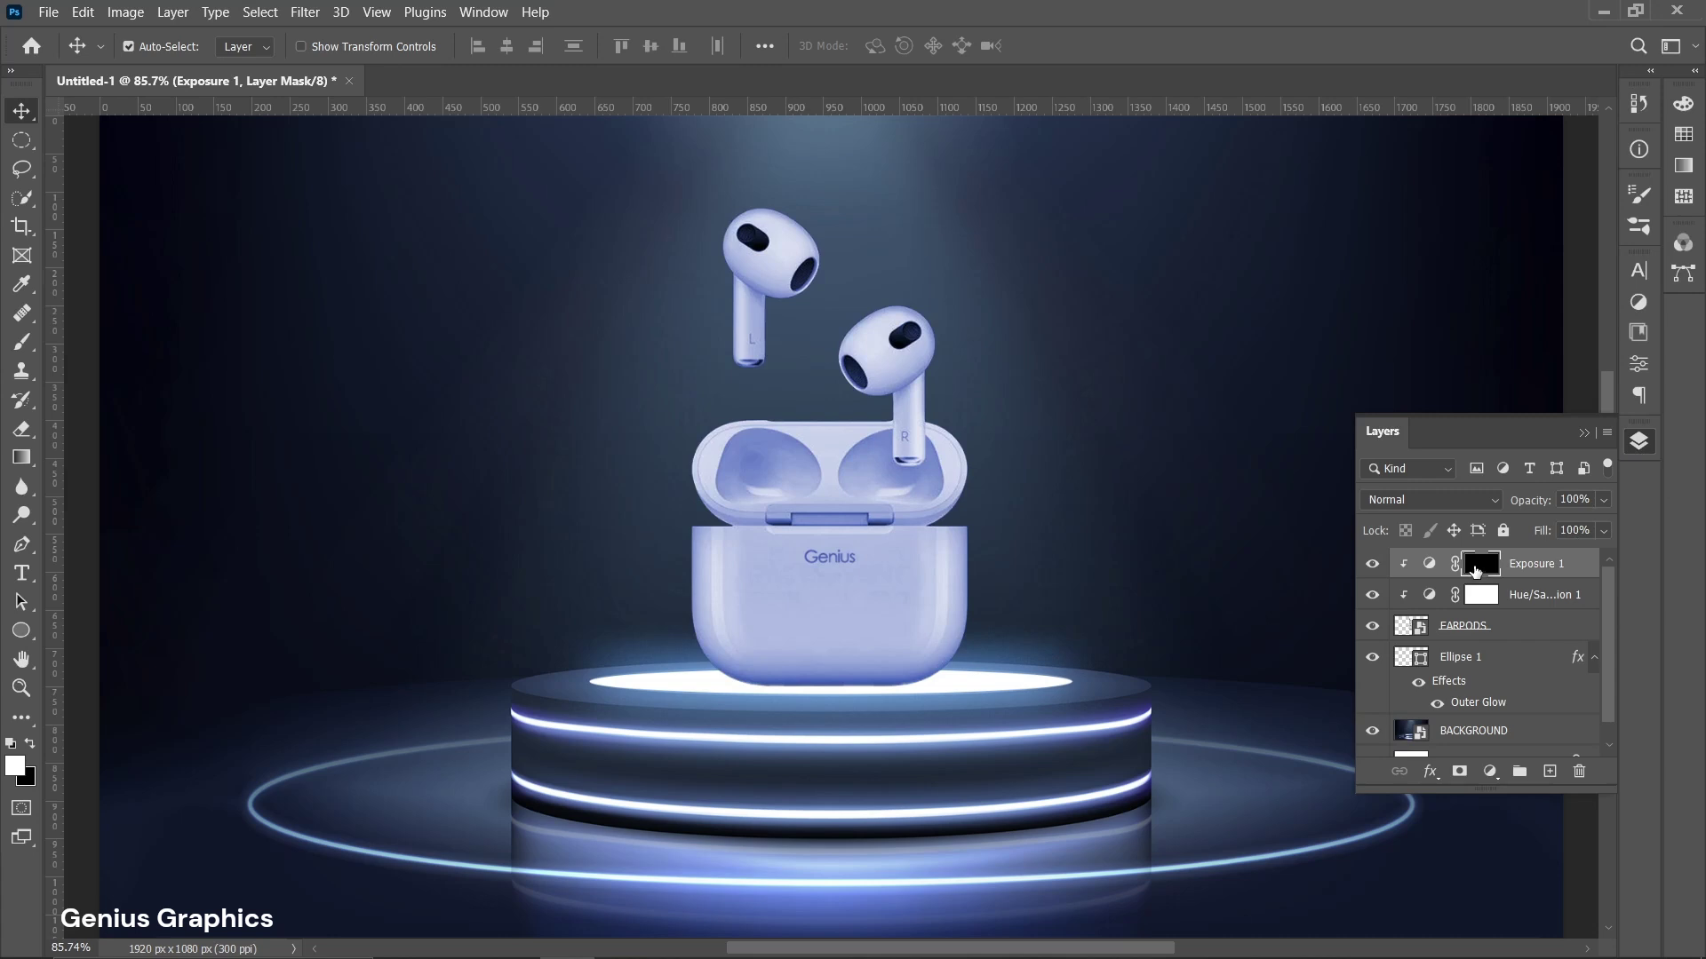
pyautogui.click(22, 345)
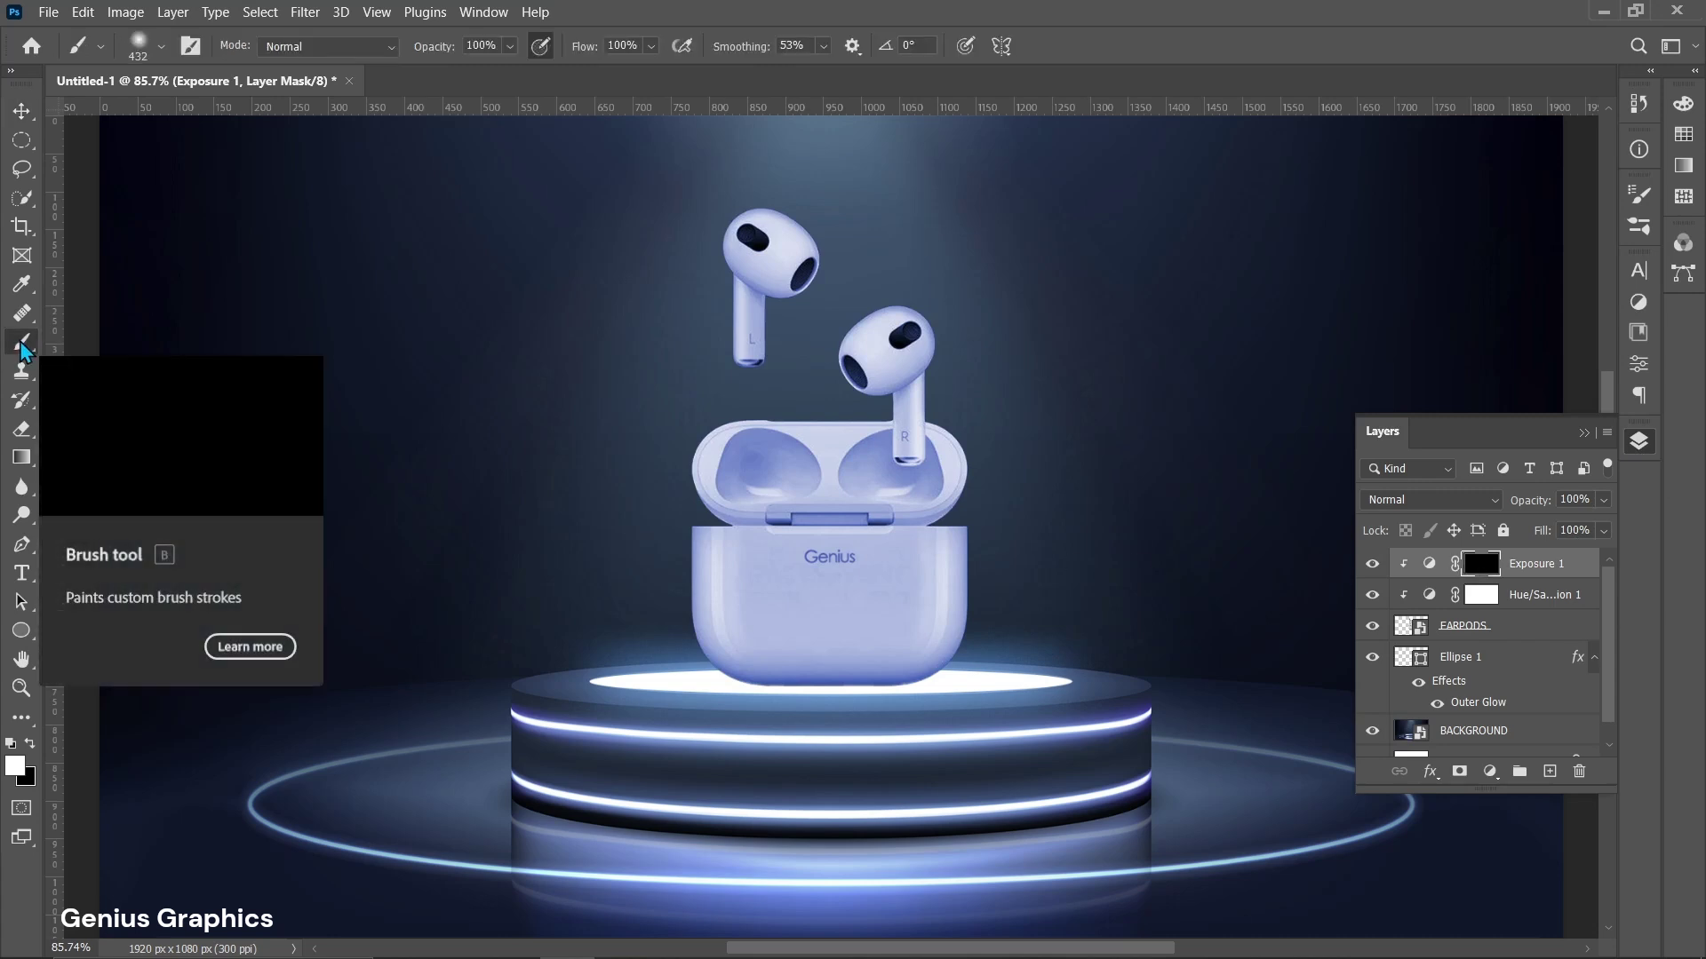
pyautogui.click(162, 47)
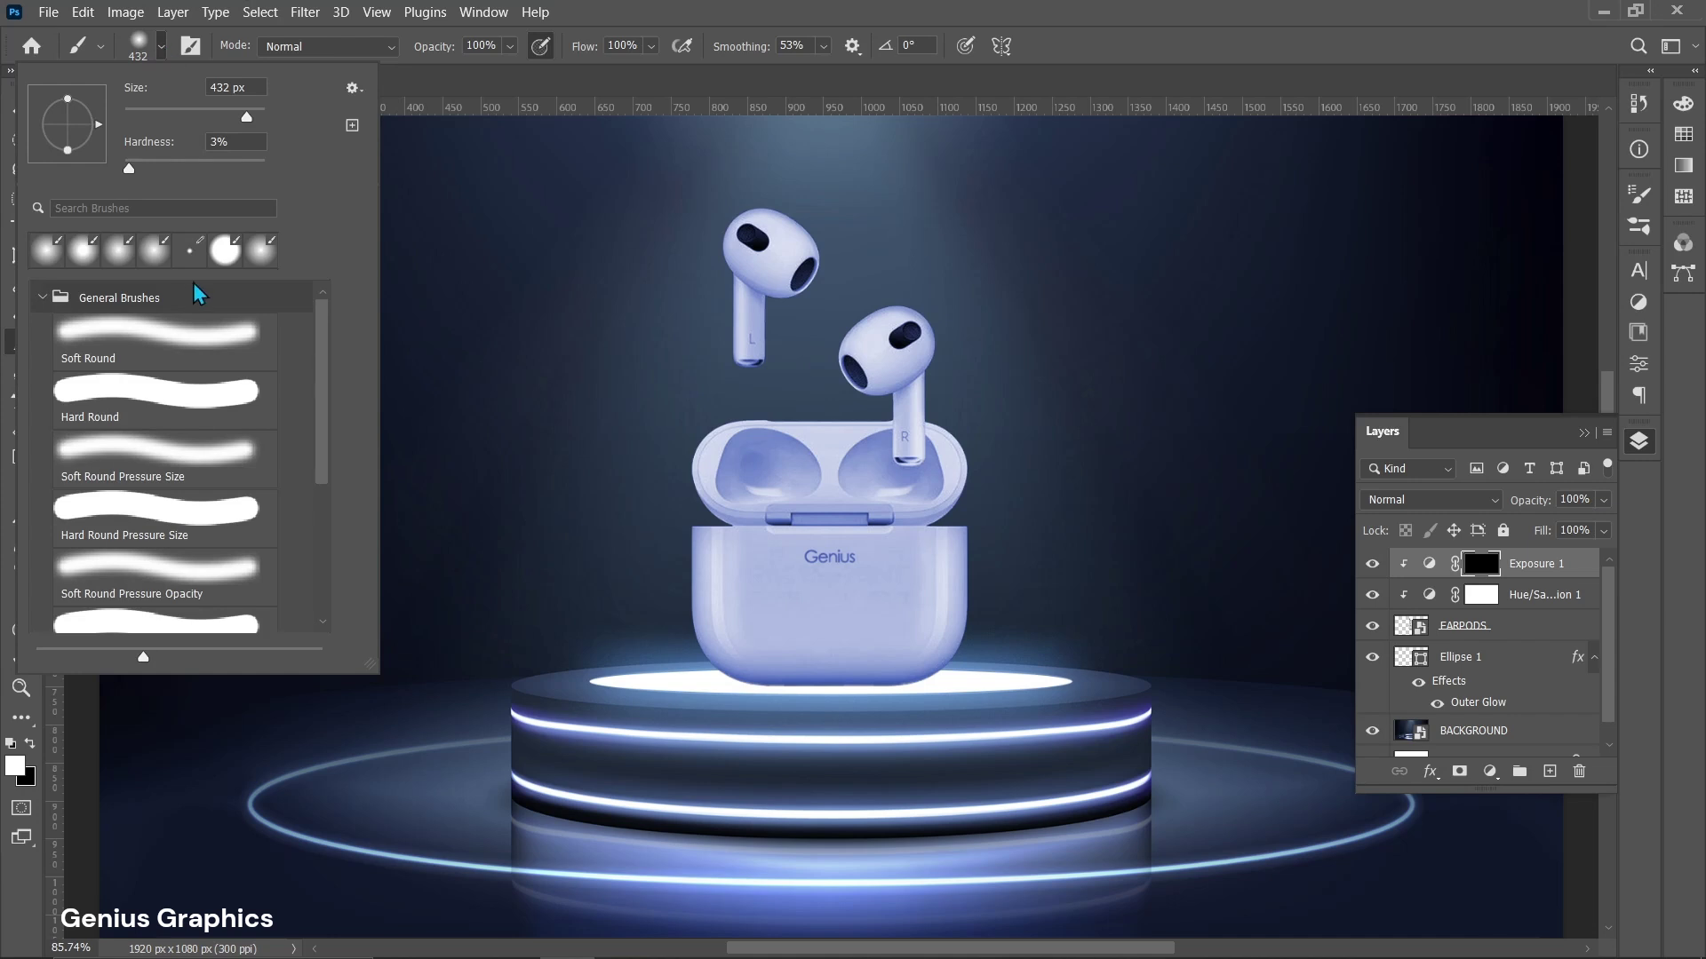
pyautogui.click(161, 49)
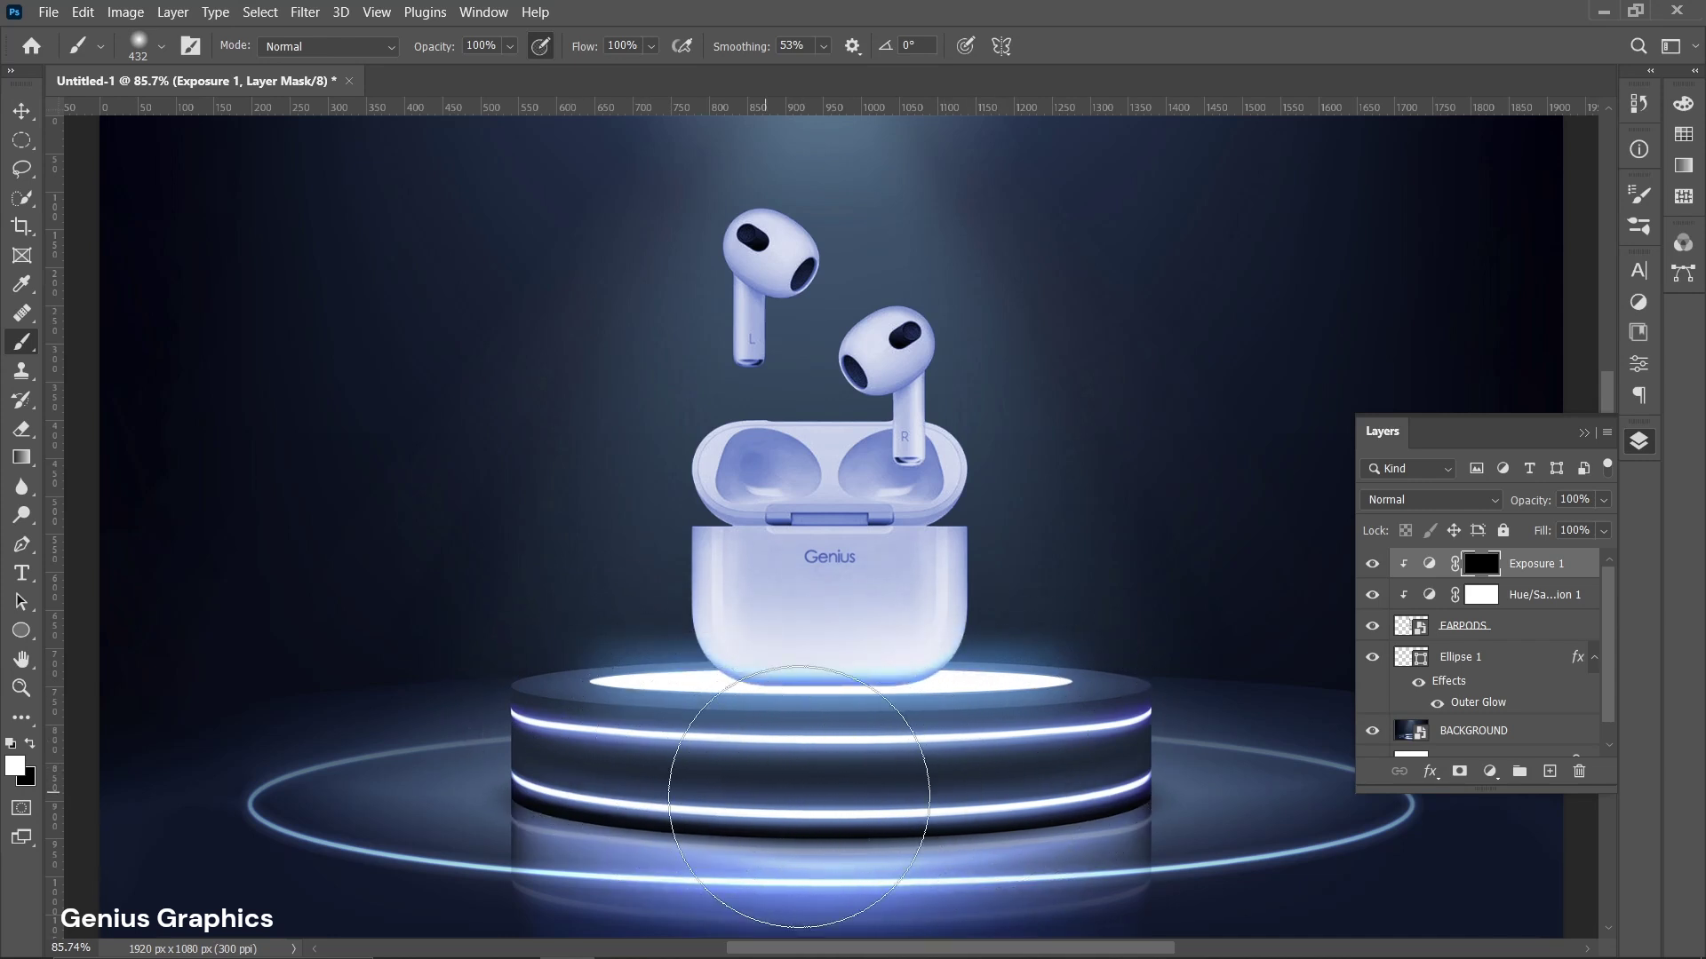
pyautogui.moveTo(778, 774)
pyautogui.mouseDown()
pyautogui.moveTo(675, 711)
pyautogui.moveTo(720, 702)
pyautogui.moveTo(819, 775)
pyautogui.moveTo(868, 777)
pyautogui.moveTo(838, 723)
pyautogui.moveTo(818, 723)
pyautogui.mouseUp()
pyautogui.press('alt')
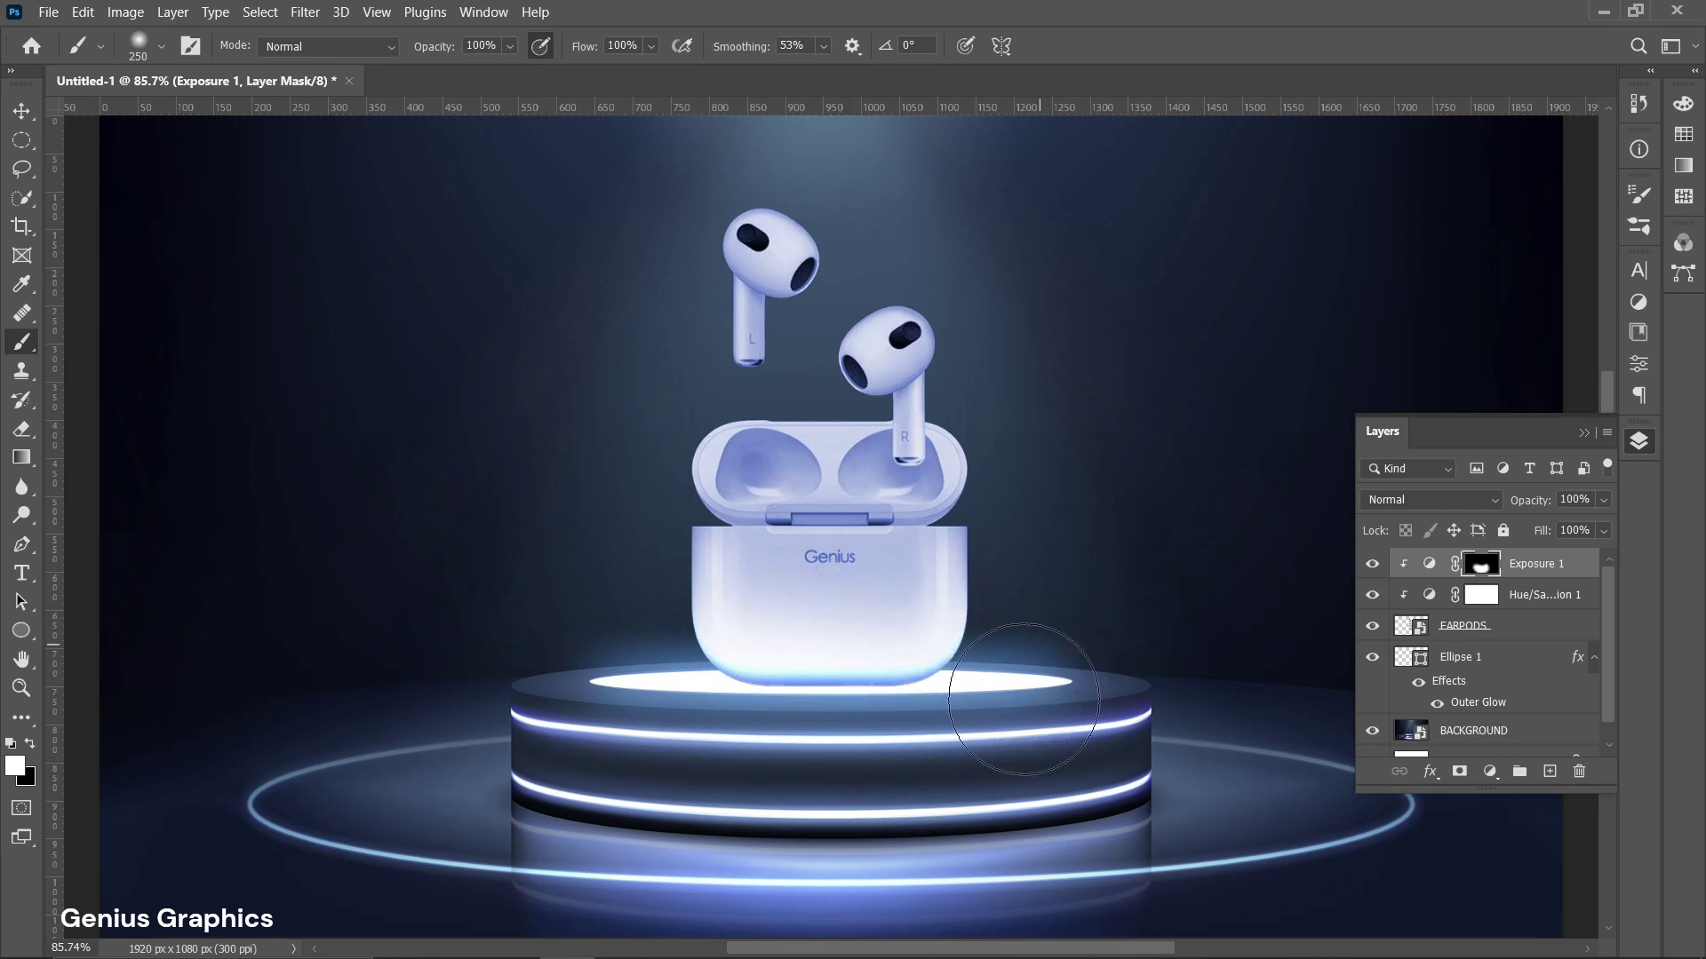
pyautogui.moveTo(1023, 699)
pyautogui.mouseDown()
pyautogui.moveTo(1155, 688)
pyautogui.moveTo(1085, 609)
pyautogui.moveTo(1085, 573)
pyautogui.mouseUp()
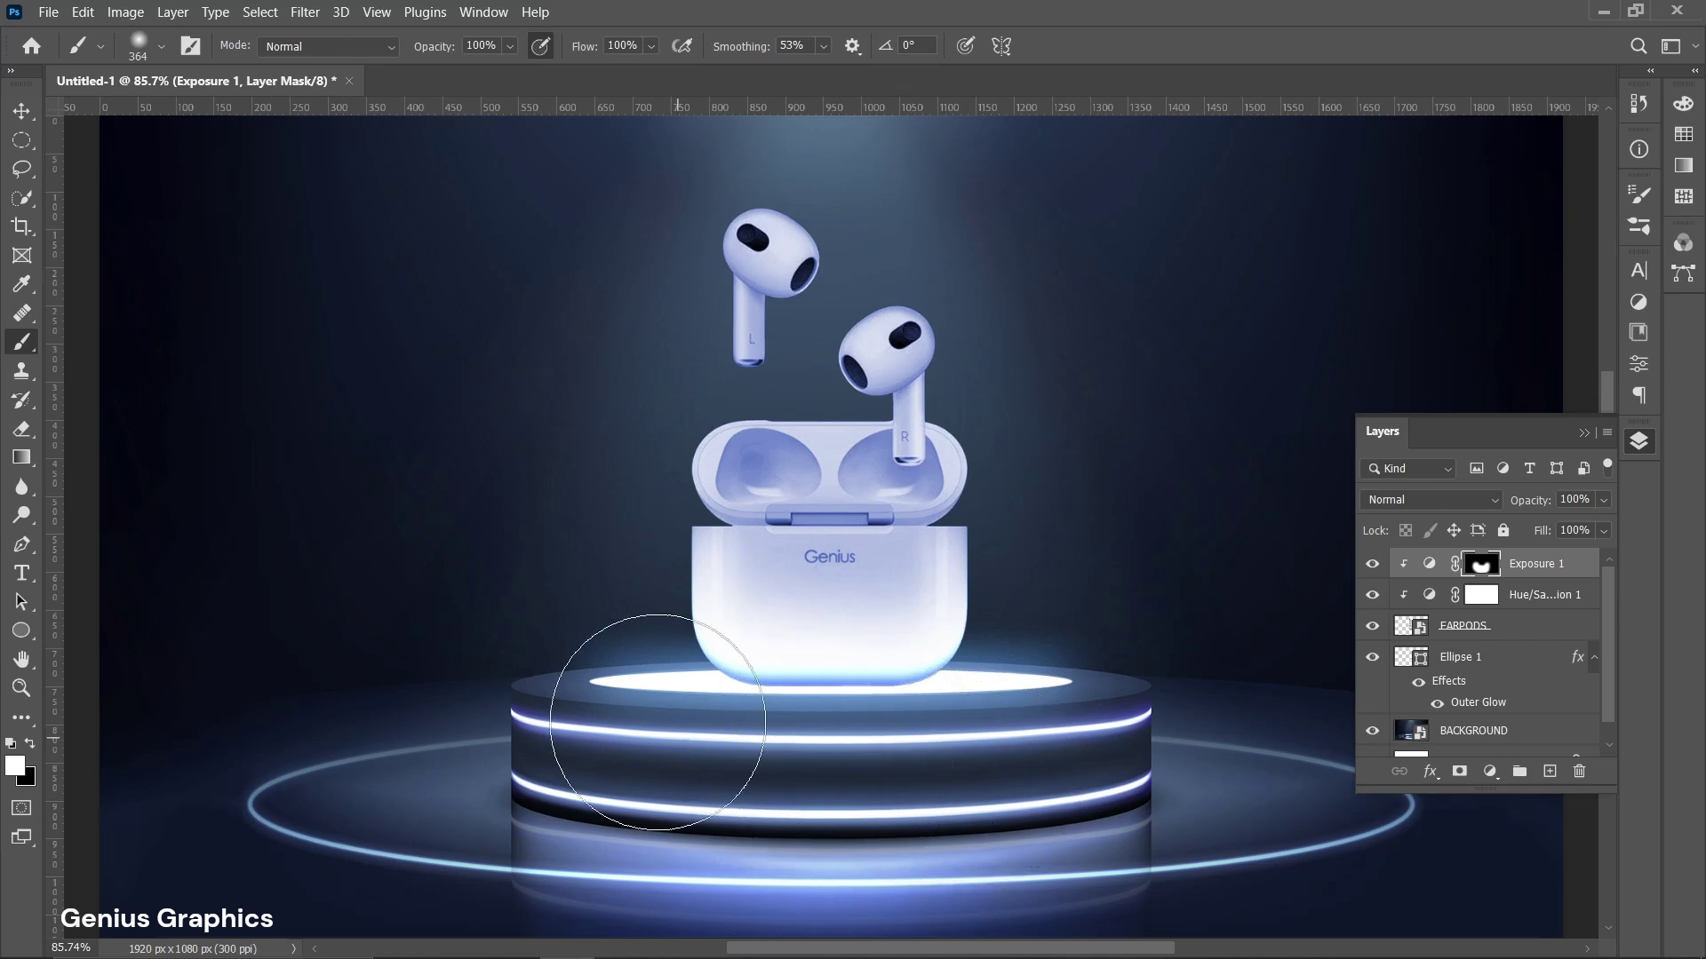
pyautogui.click(22, 110)
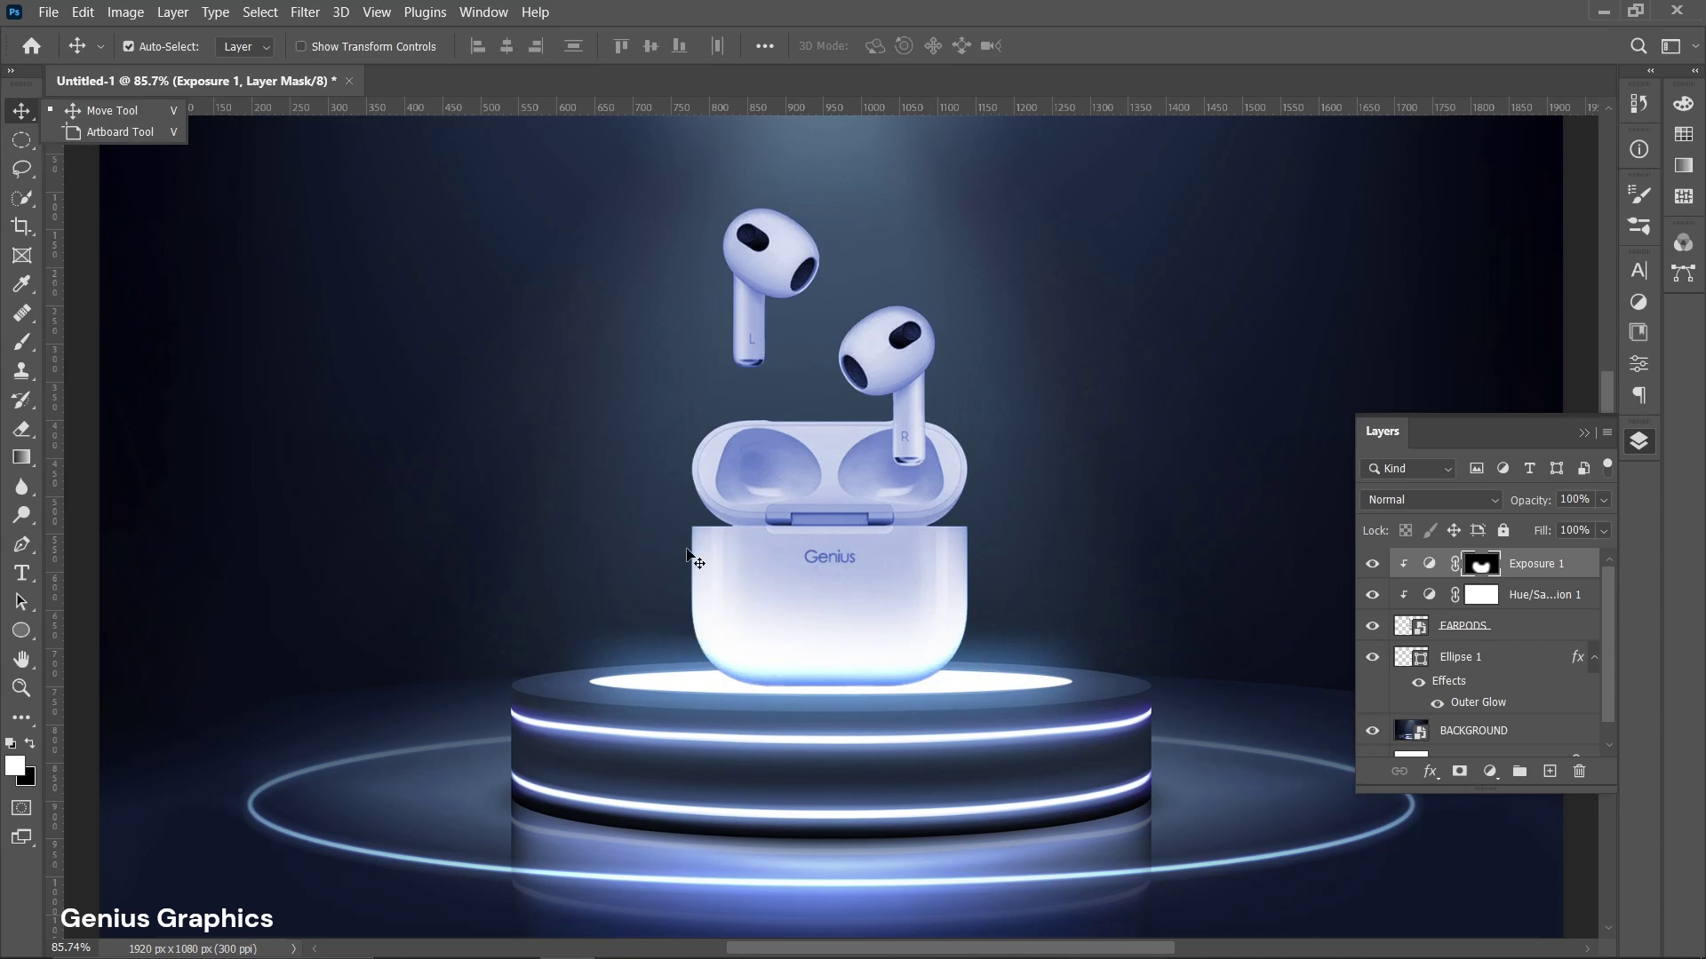
# Place the ELECTRIC lightning image into the composition as an embedded layer.
pyautogui.click(48, 12)
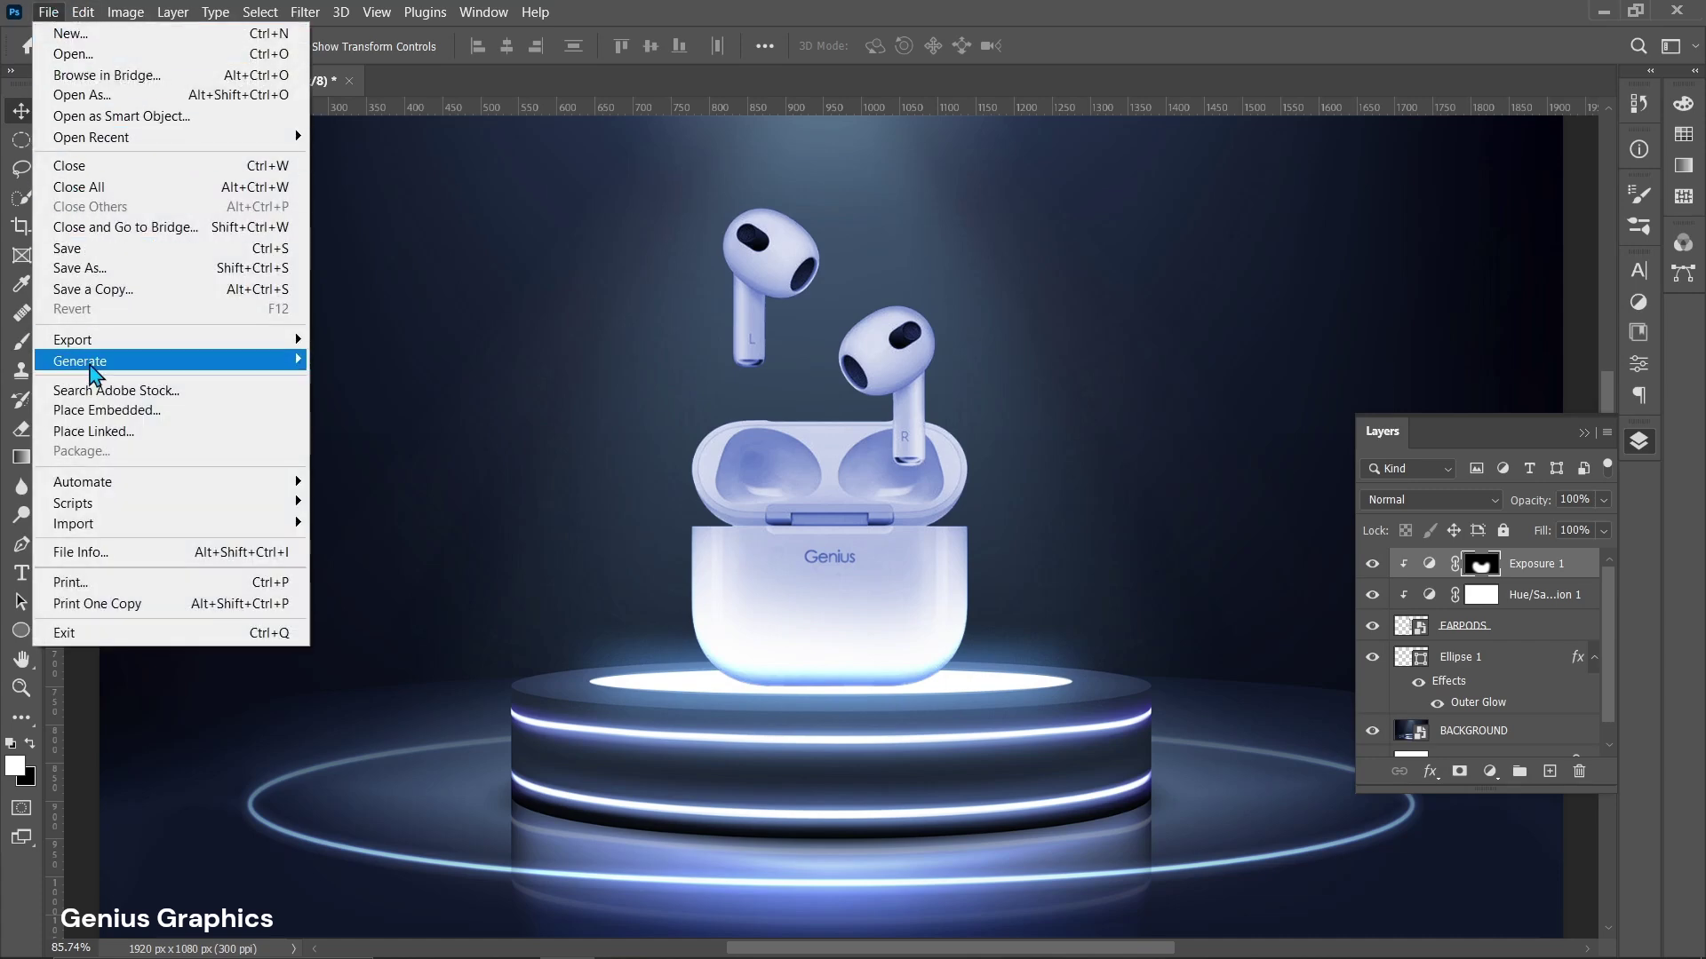
pyautogui.click(98, 411)
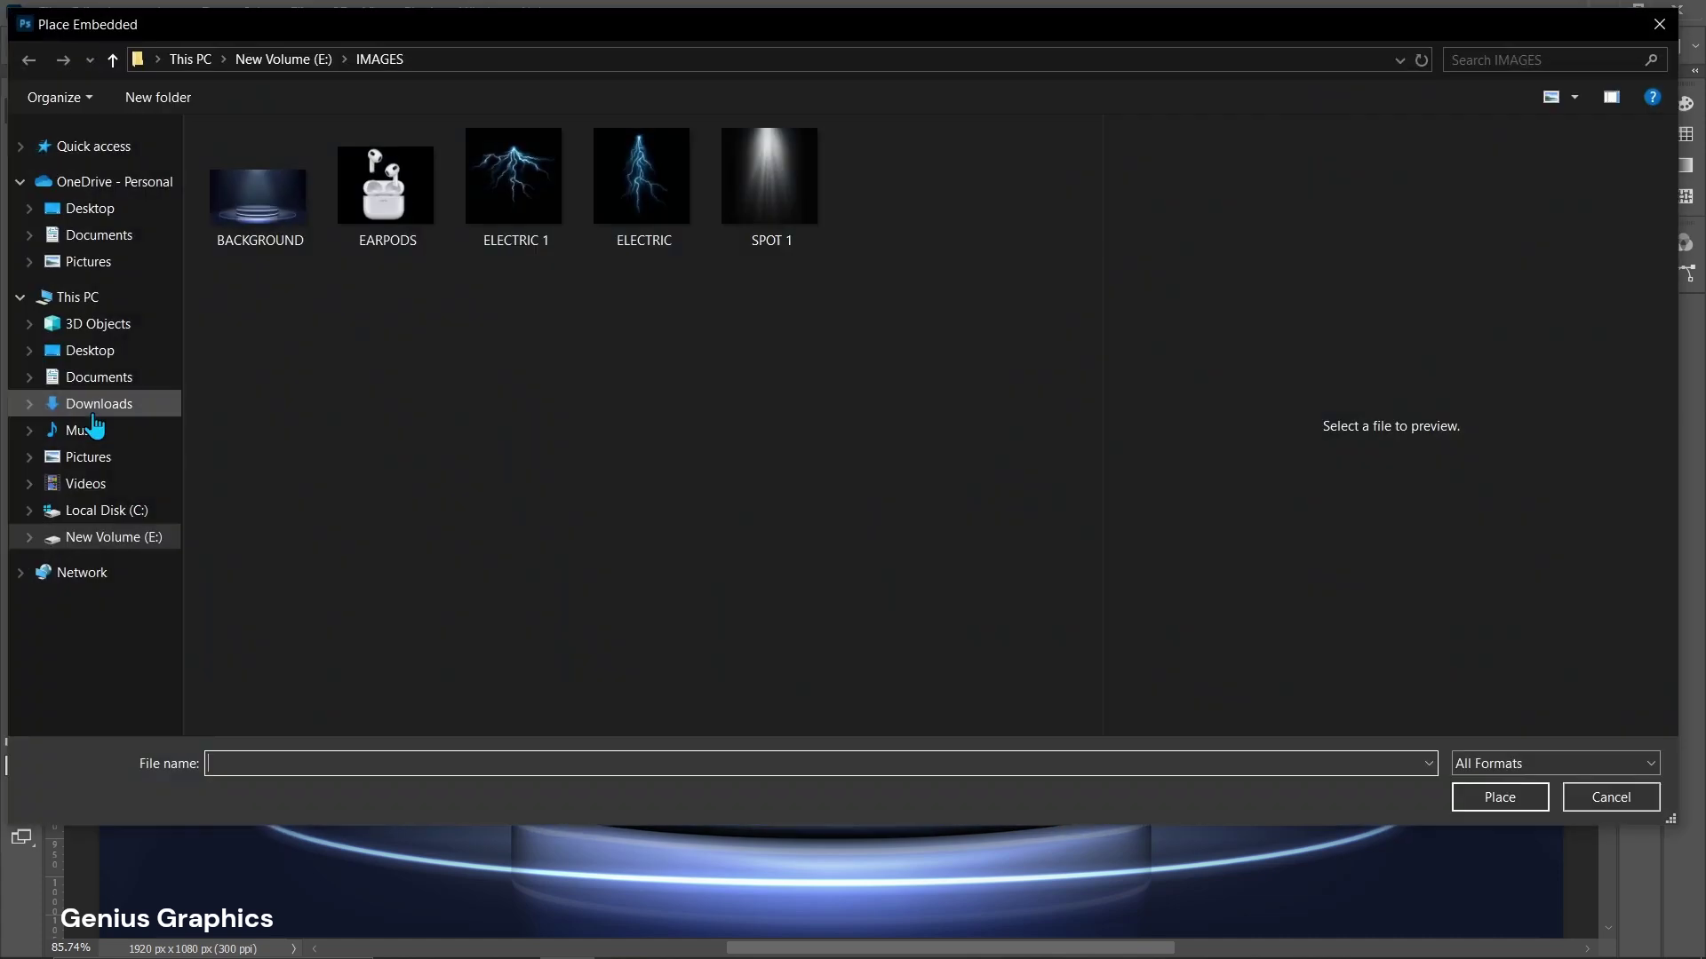
pyautogui.click(617, 202)
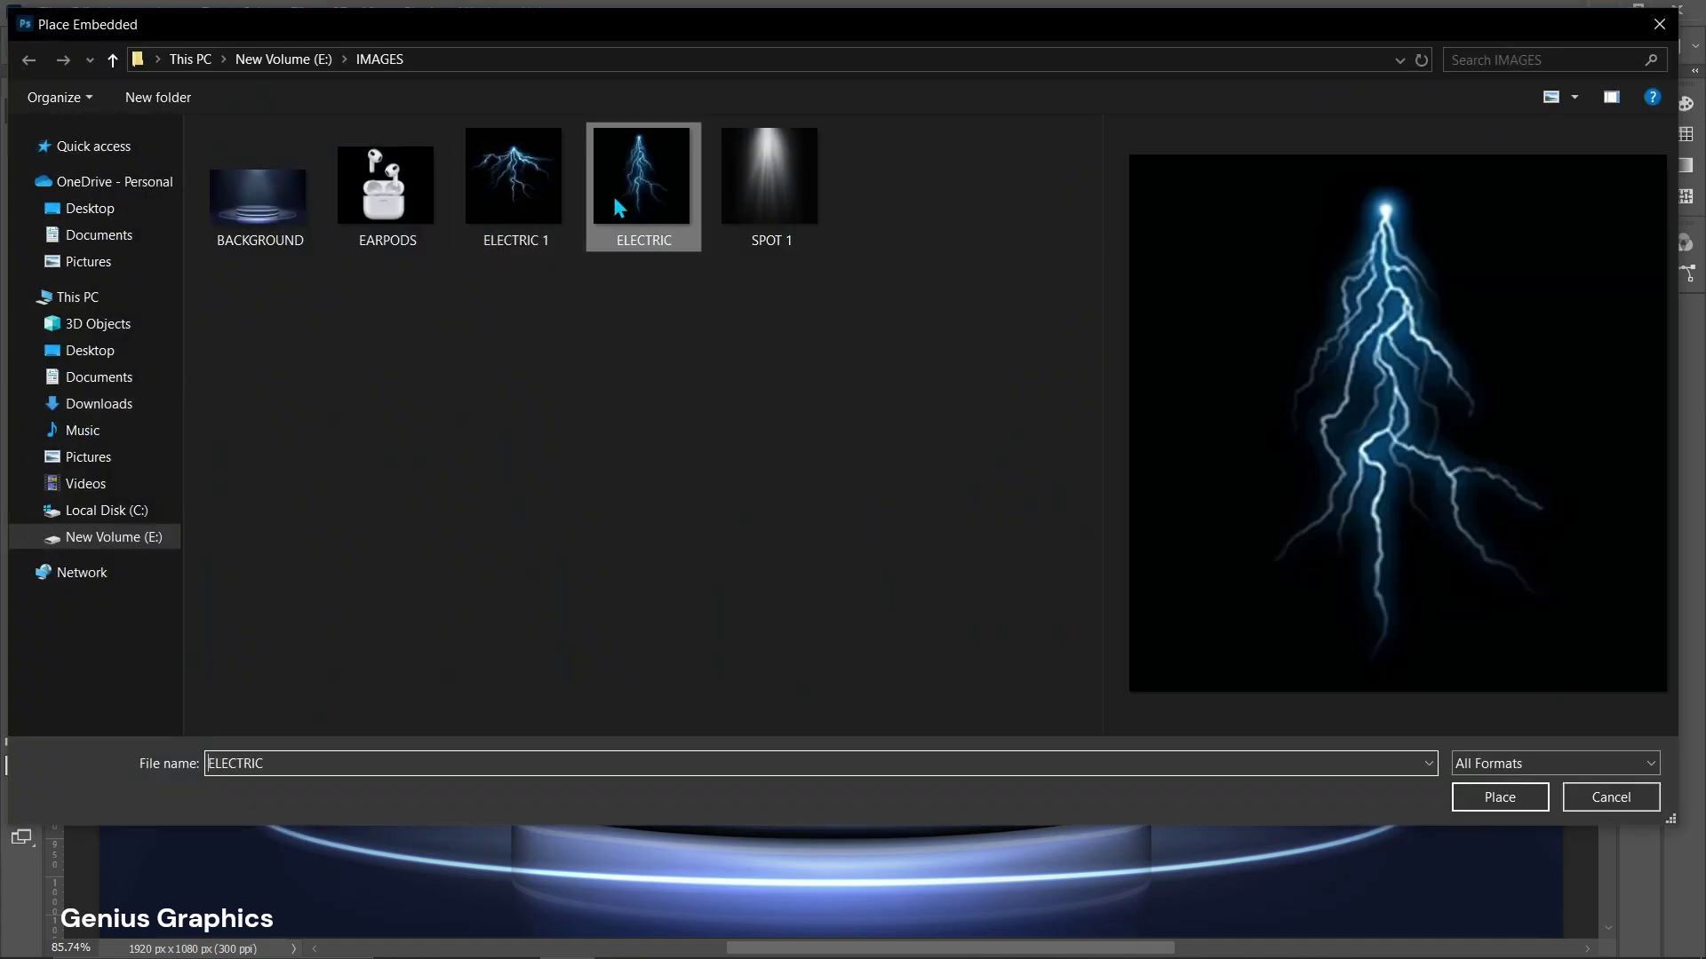
pyautogui.click(1500, 797)
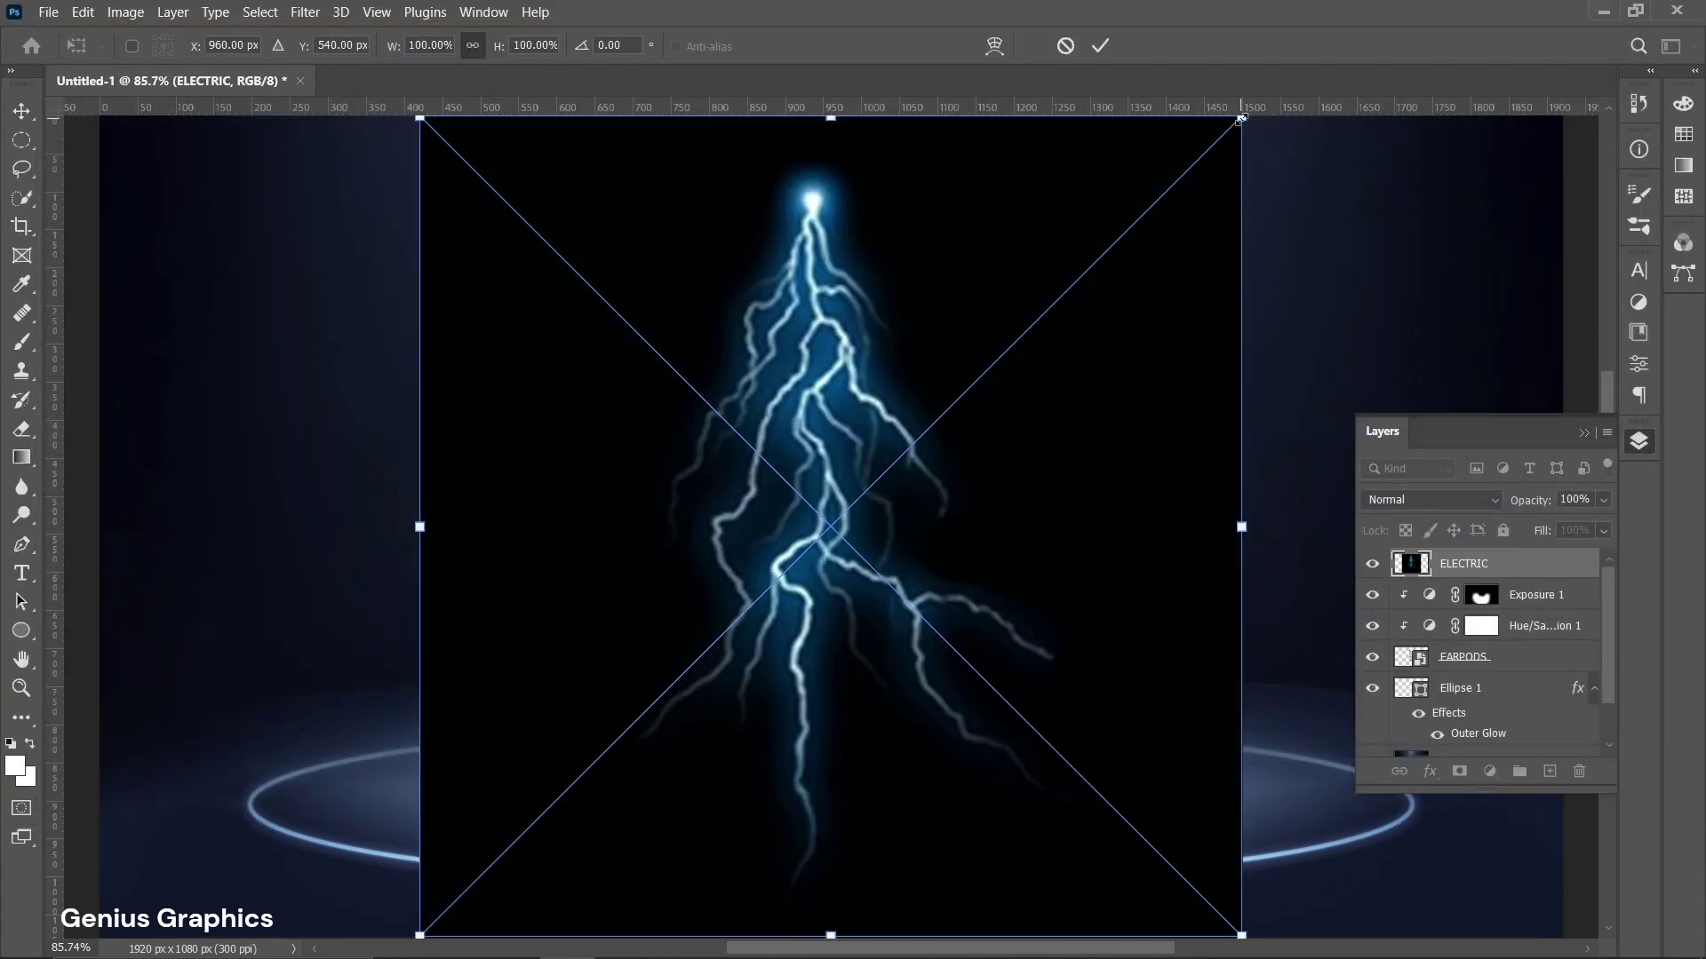
# Scale the lightning to 37.05%, move it over the case, and set Screen blend mode.
pyautogui.moveTo(1241, 116); pyautogui.dragTo(982, 374)
pyautogui.moveTo(901, 528); pyautogui.dragTo(981, 621)
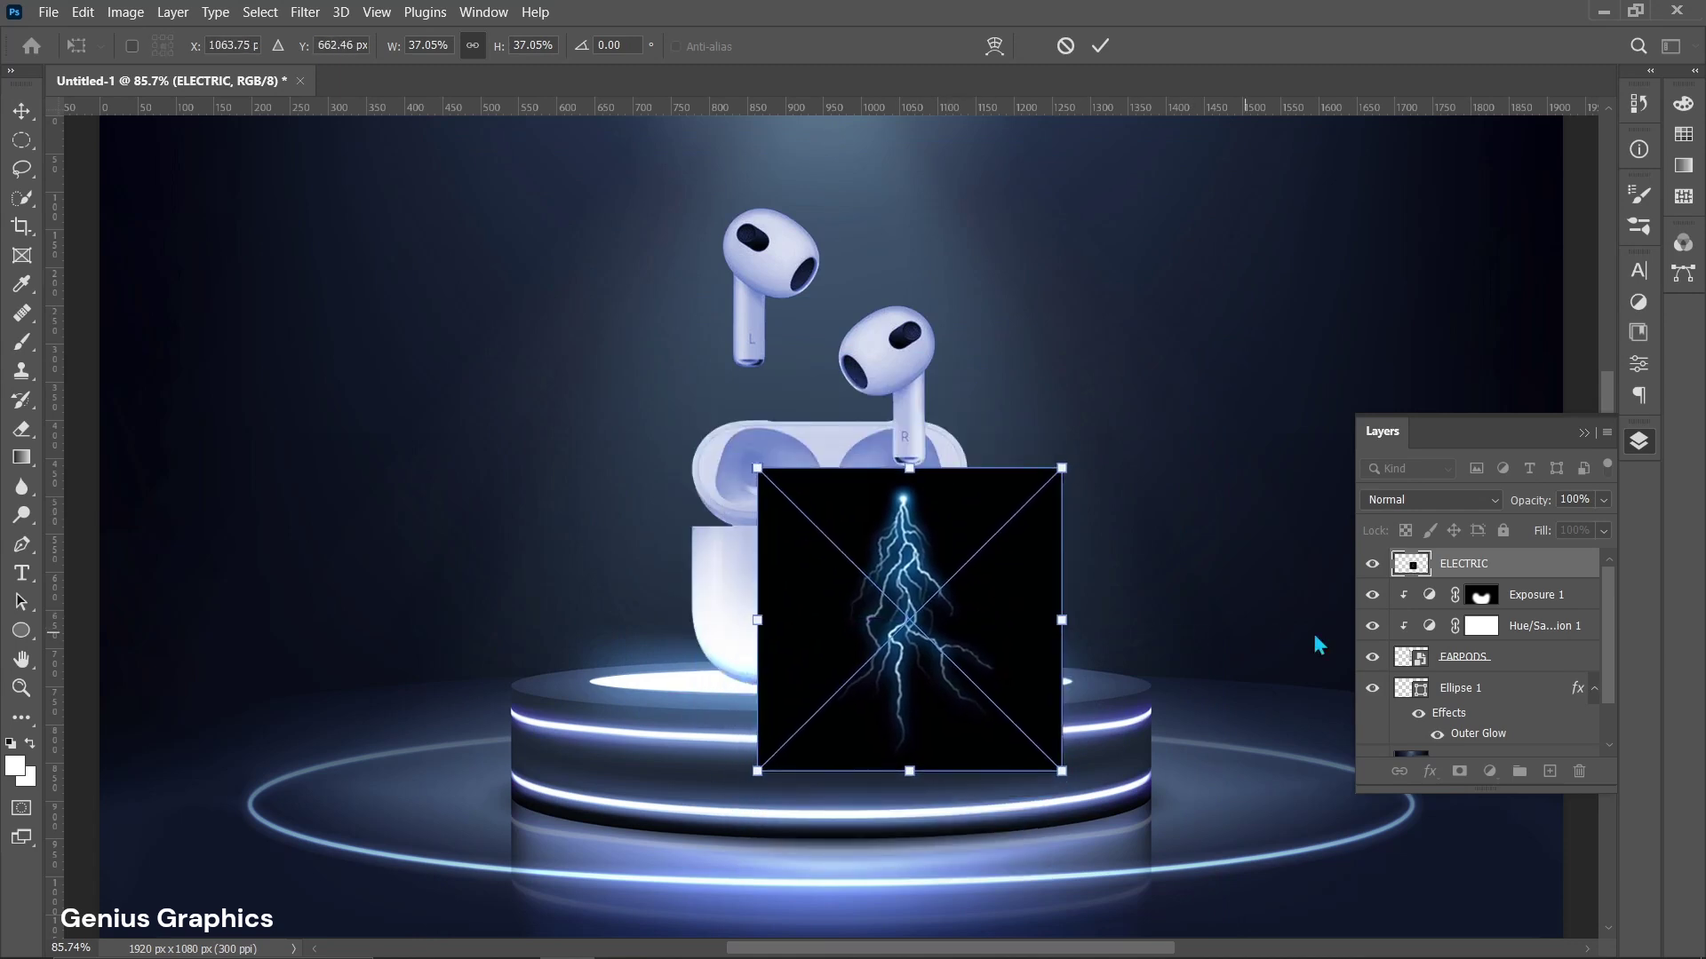
pyautogui.click(1493, 501)
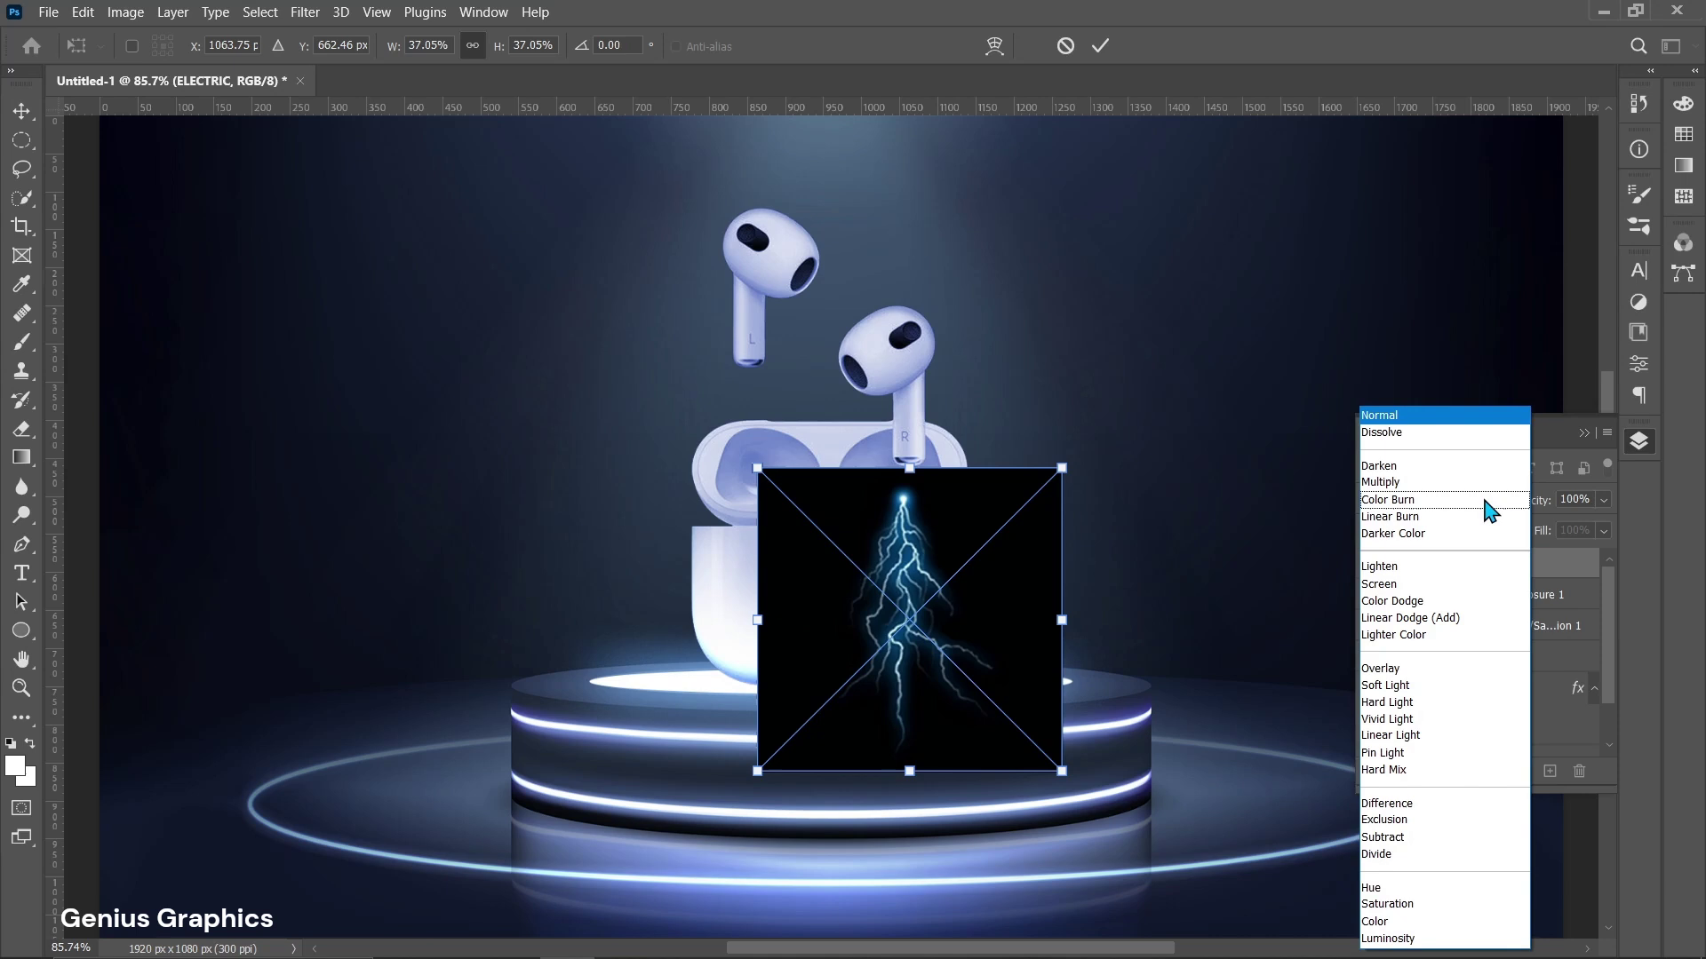
pyautogui.click(1376, 585)
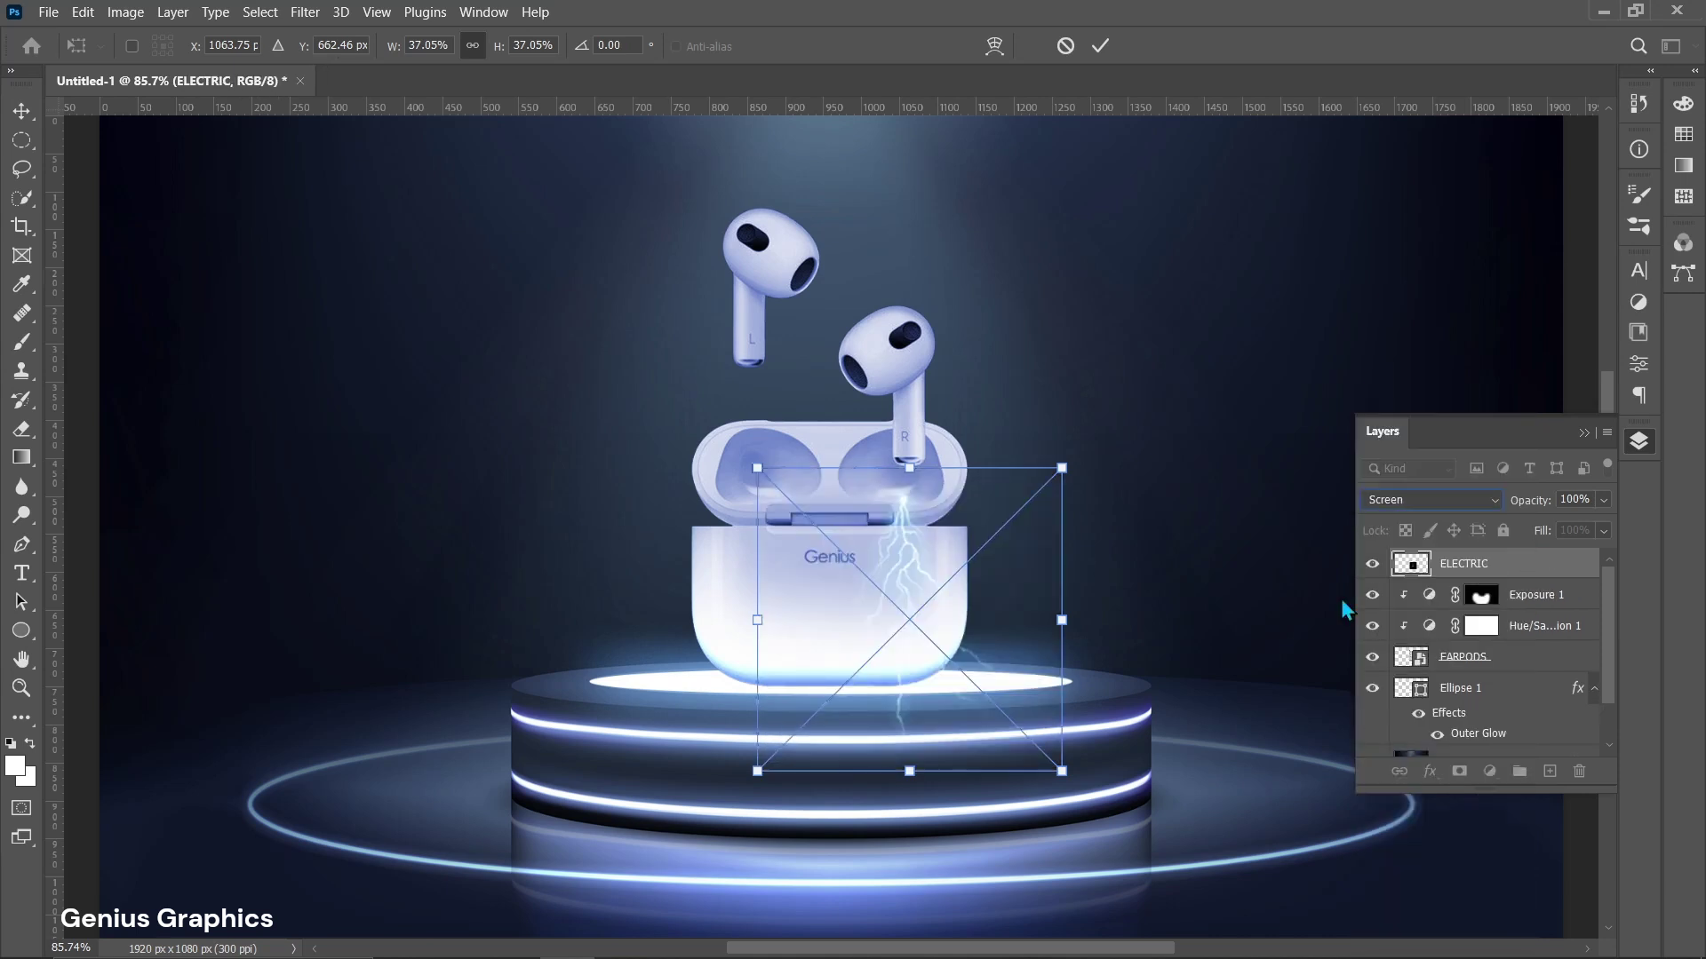
# Commit the lightning and drag it so it starts at the left earbud's stem tip.
pyautogui.press('Return')
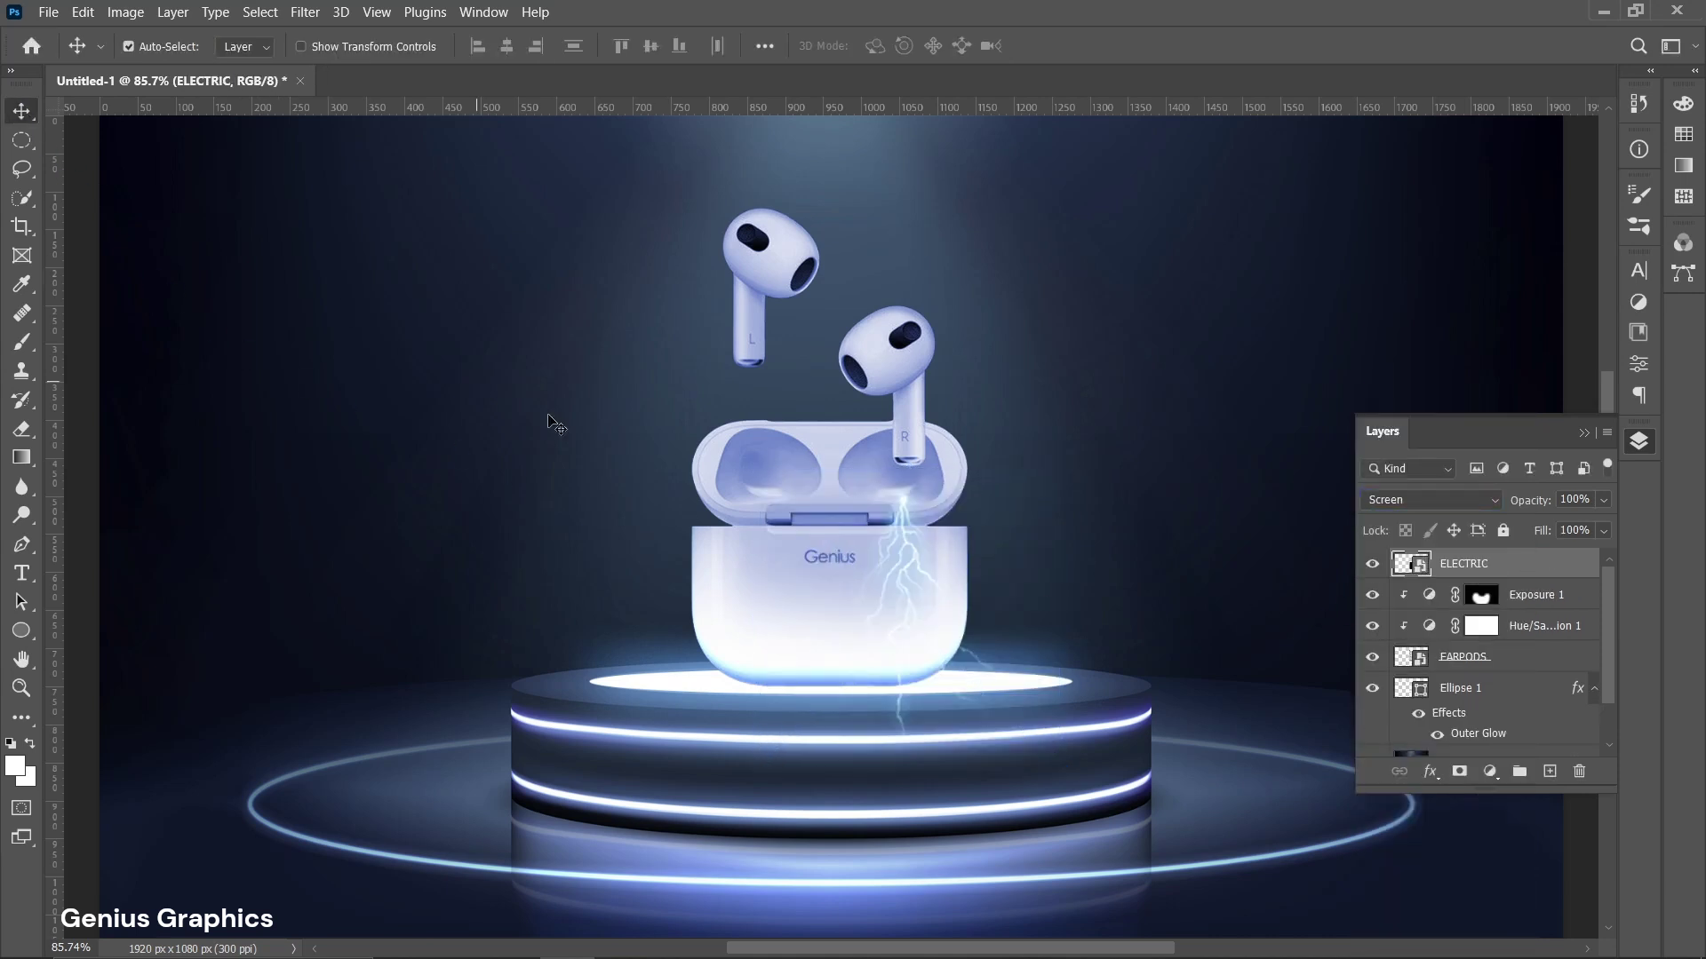
pyautogui.scroll(2, 911, 528)
pyautogui.scroll(1, 911, 530)
pyautogui.moveTo(911, 530); pyautogui.dragTo(696, 318)
pyautogui.scroll(4, 694, 329)
pyautogui.scroll(6, 696, 312)
pyautogui.scroll(-12, 695, 318)
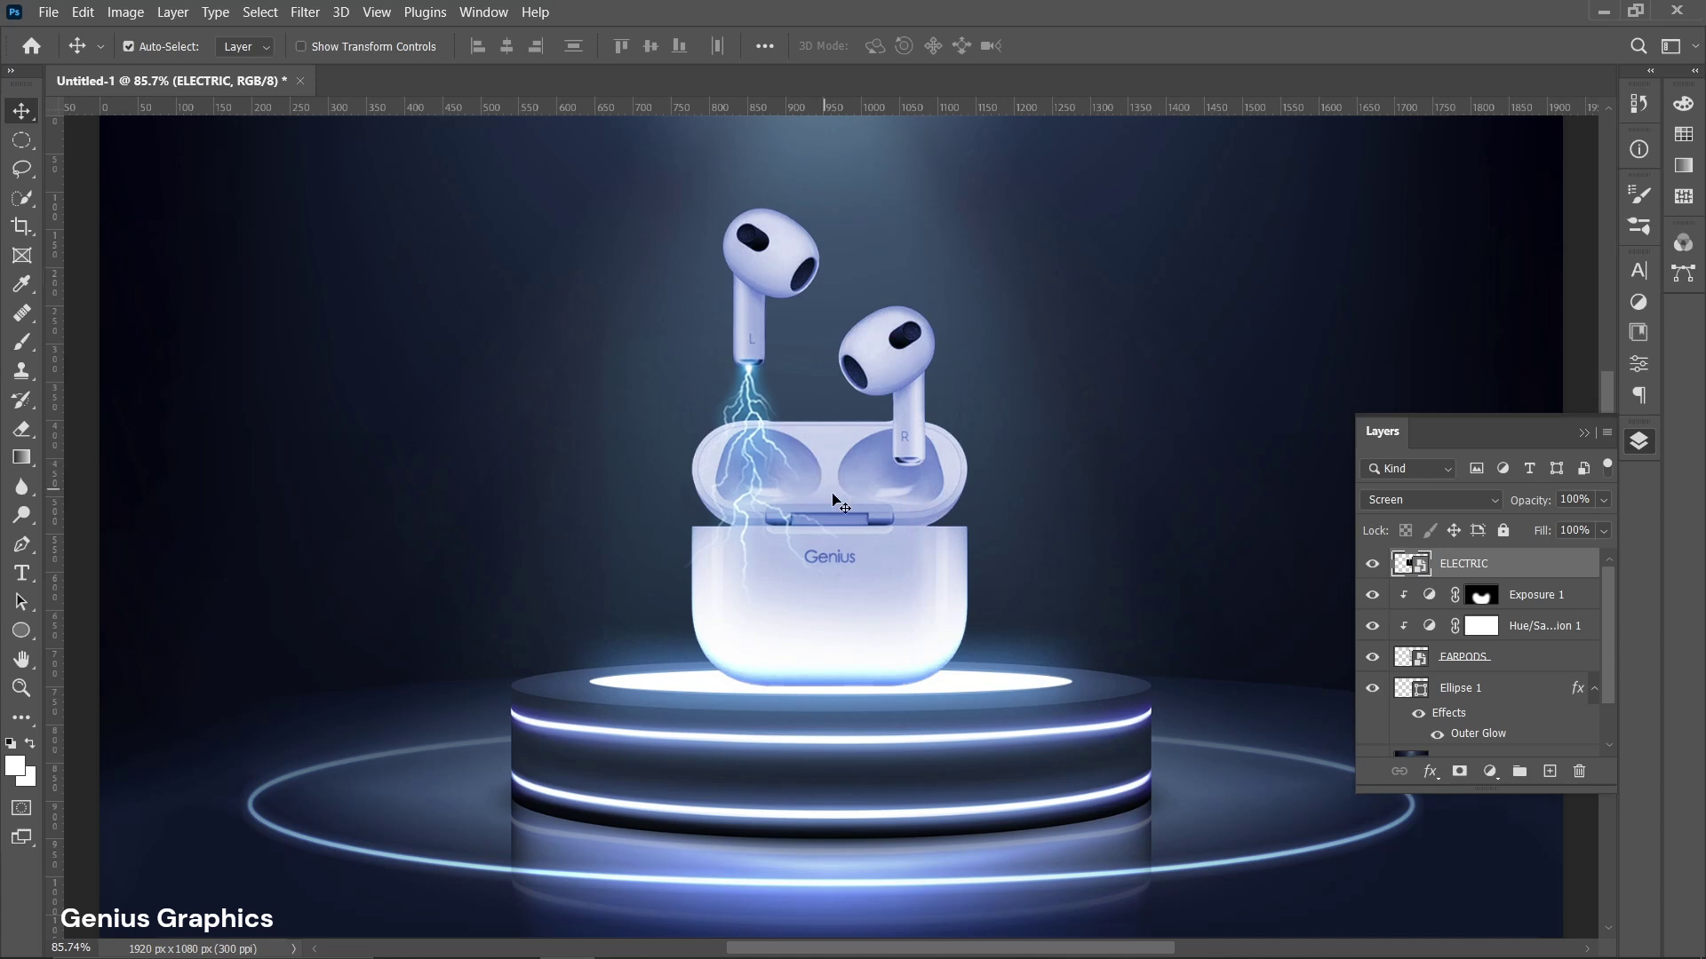
# Add a clipped, colorized Hue/Saturation layer on ELECTRIC at hue 208, saturation 60, lightness -6.
pyautogui.click(1491, 773)
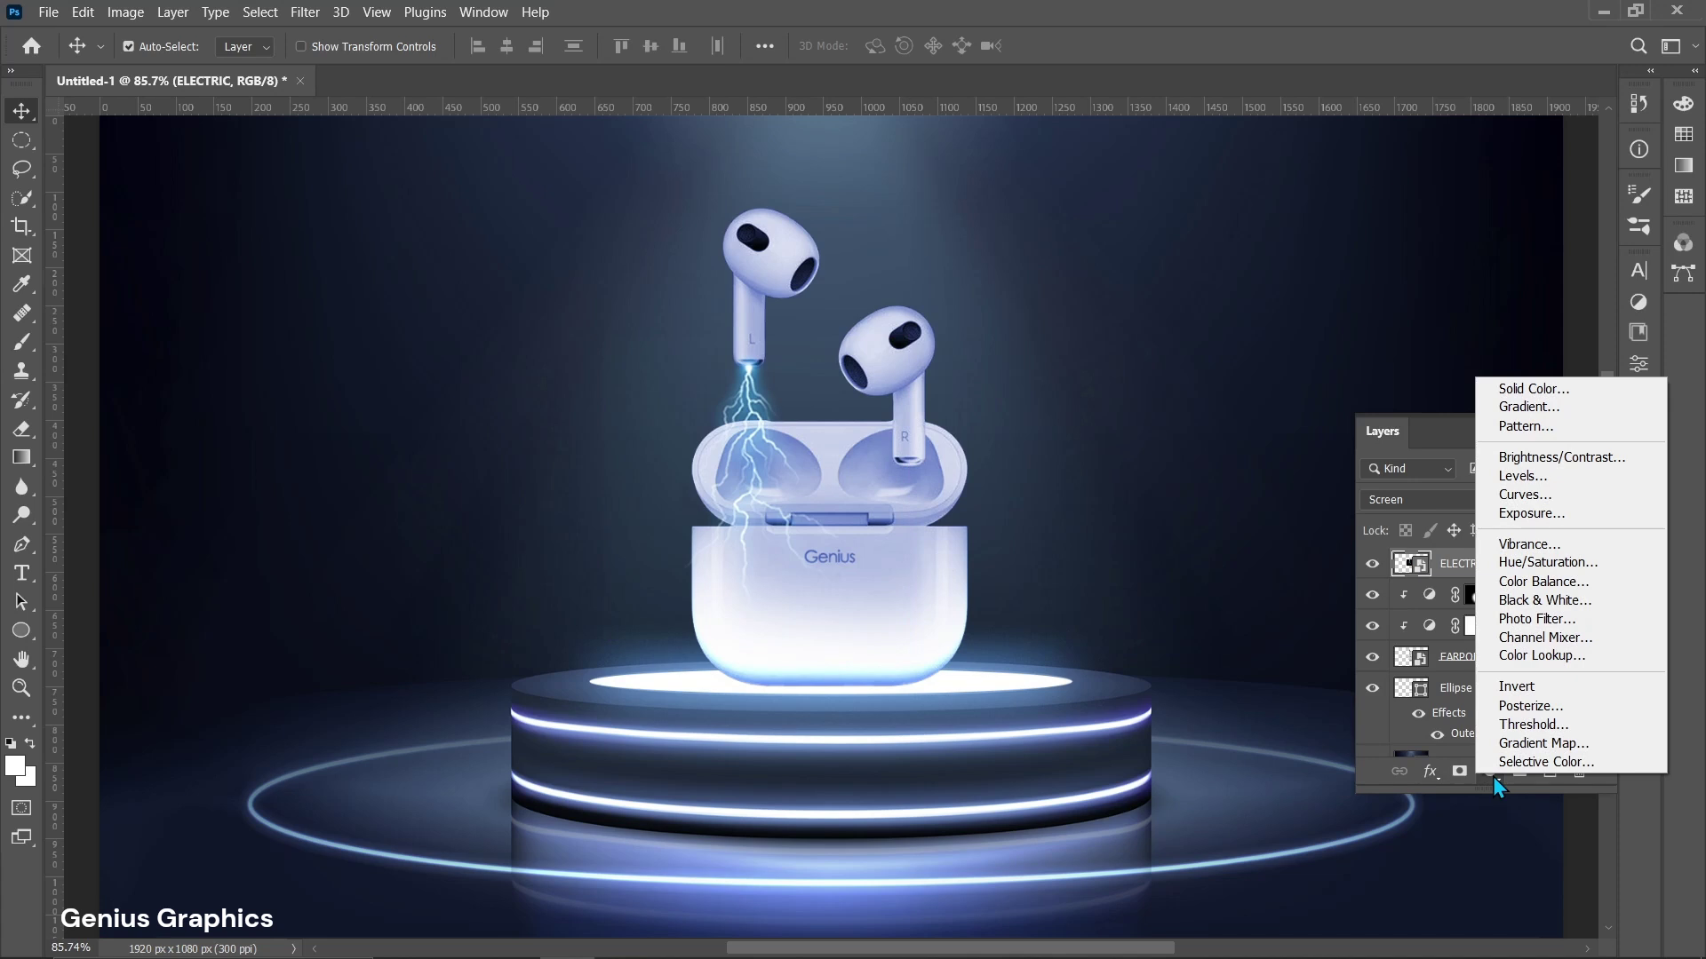
pyautogui.click(1546, 562)
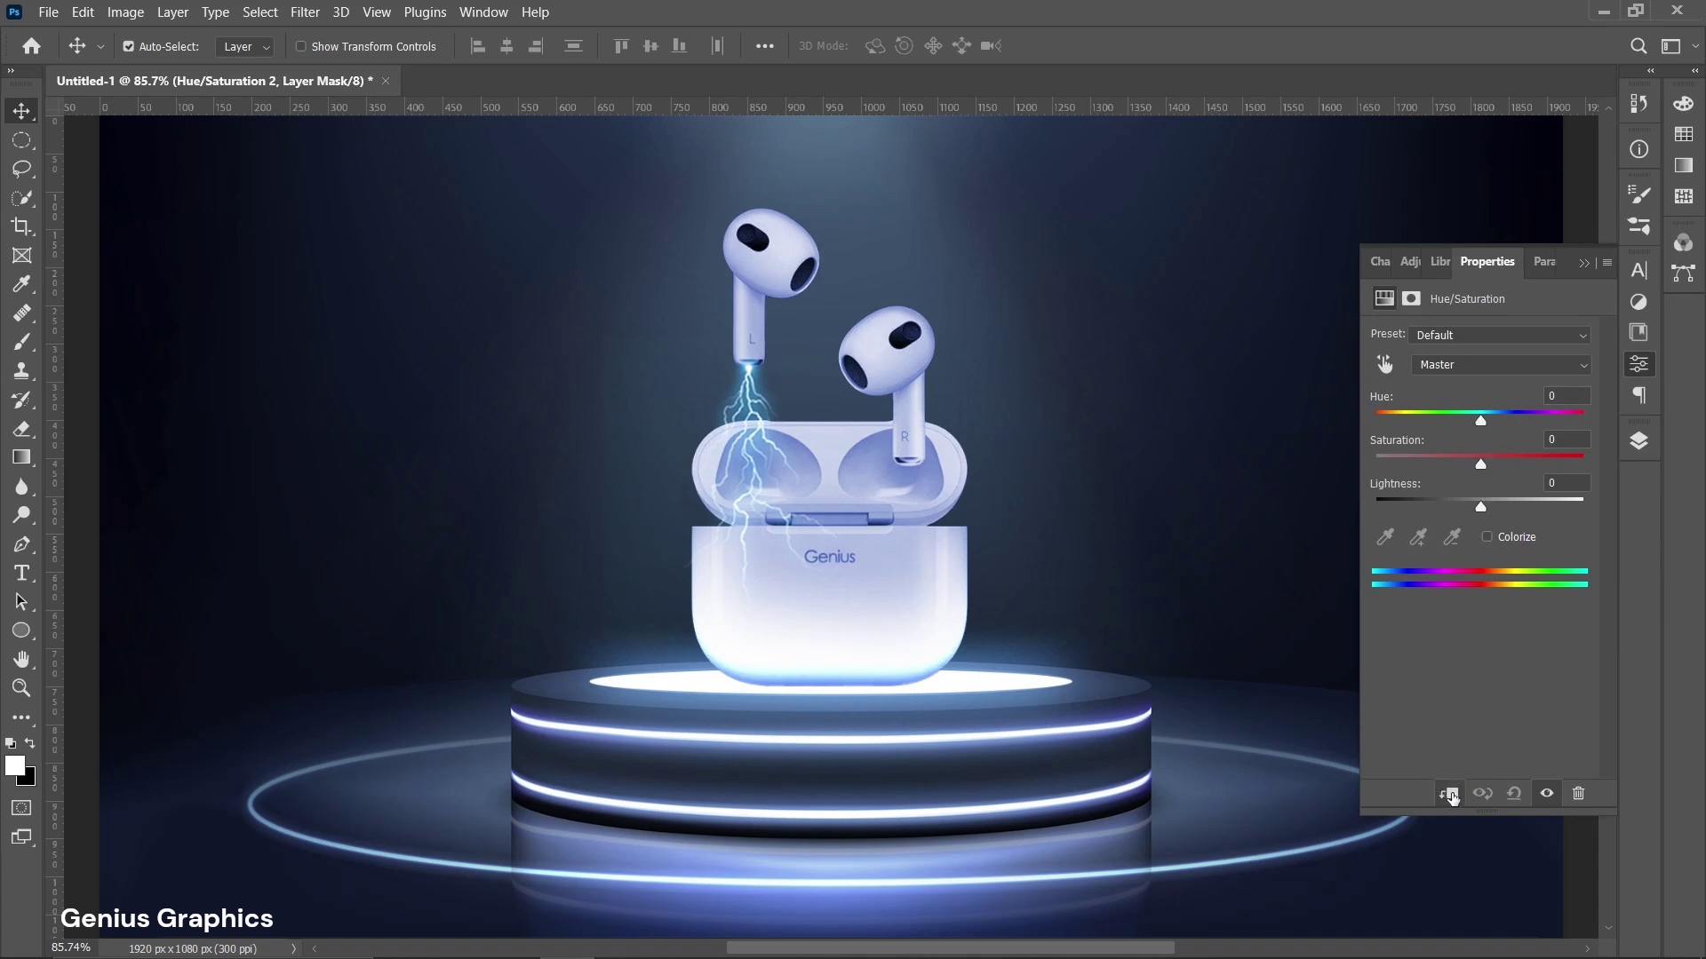
pyautogui.click(1487, 536)
pyautogui.click(1457, 423)
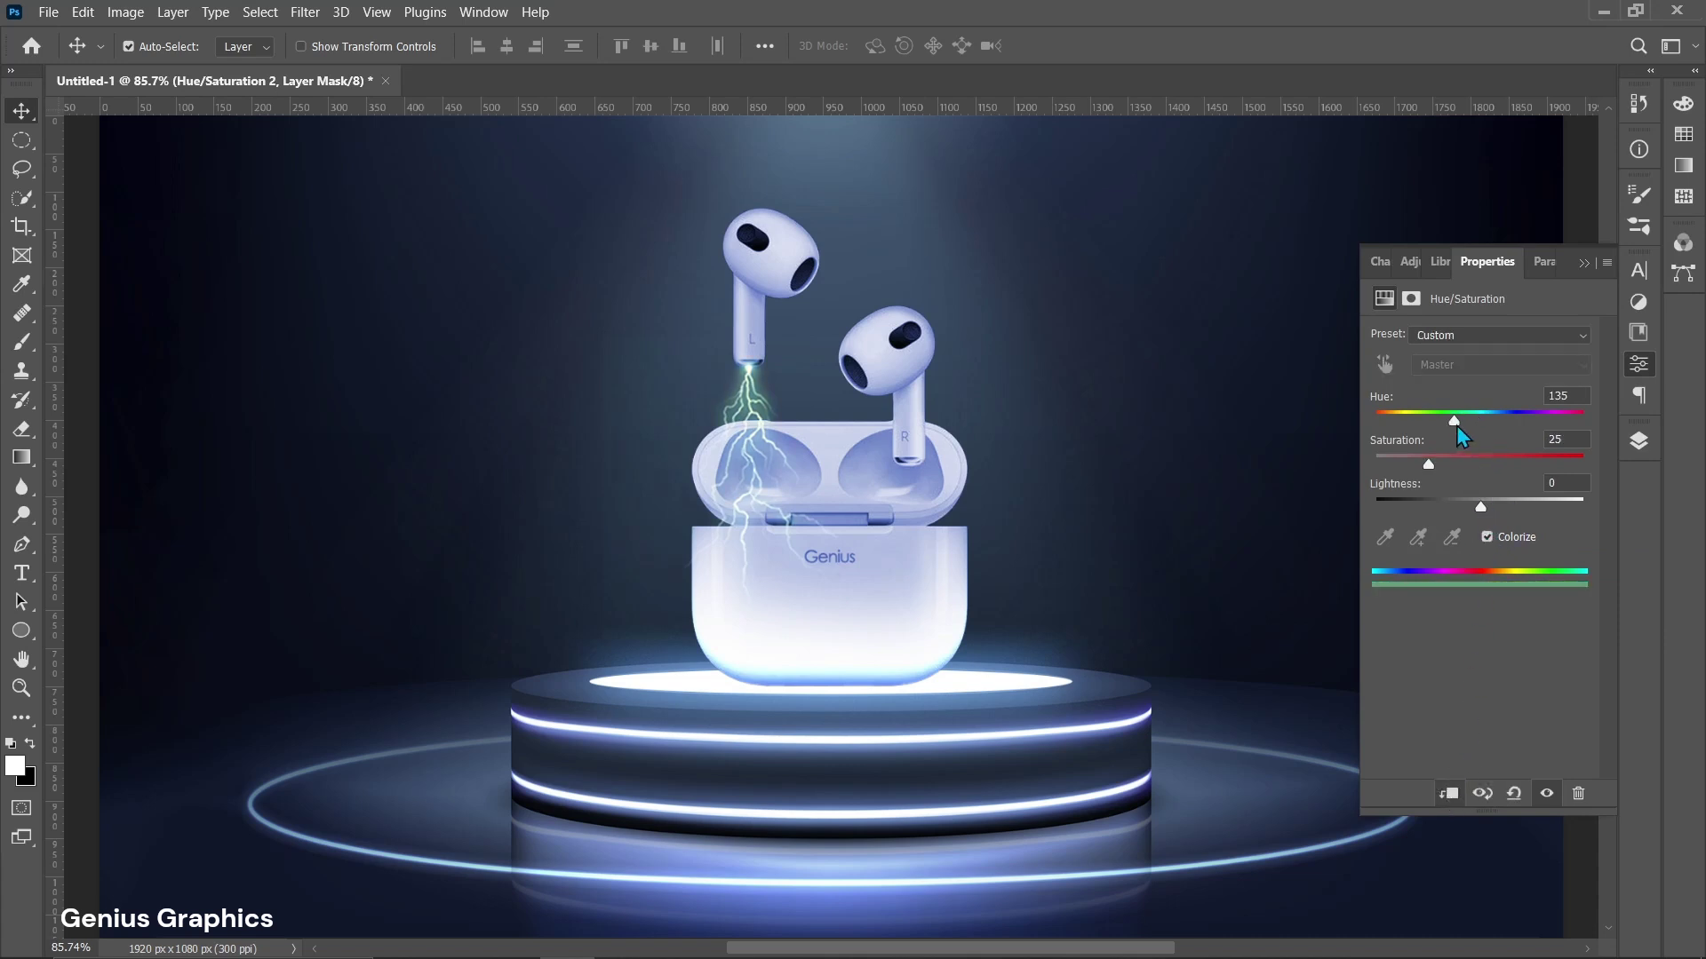
pyautogui.moveTo(1456, 421); pyautogui.dragTo(1498, 422)
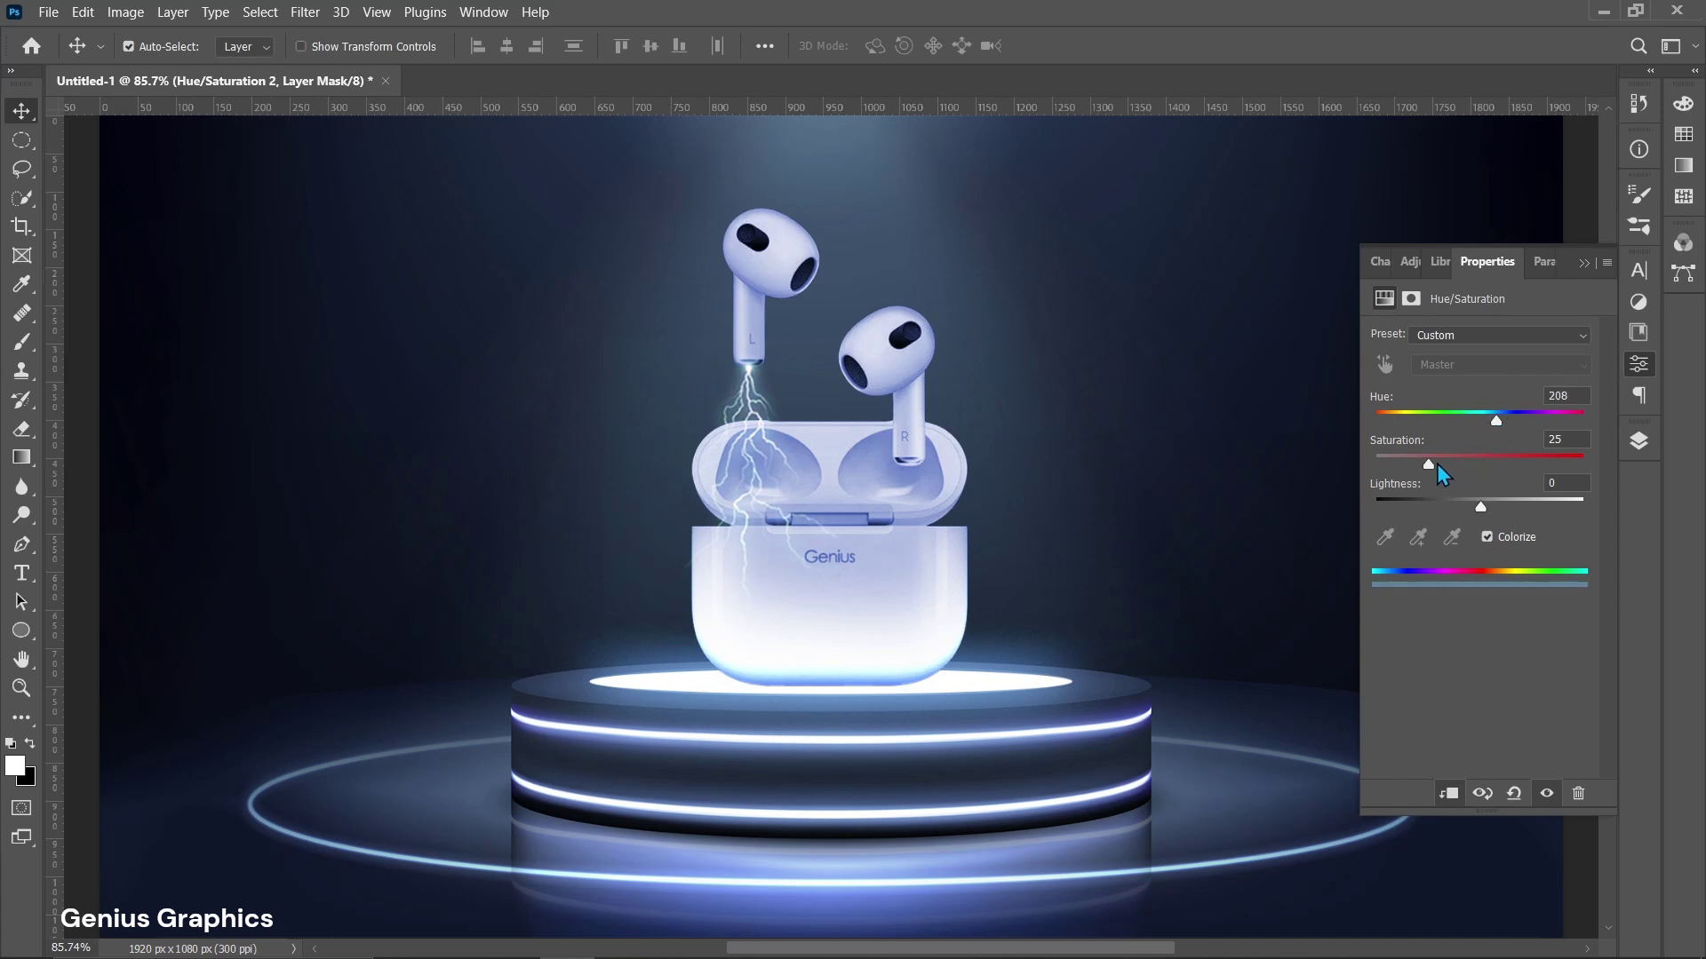
pyautogui.moveTo(1430, 463); pyautogui.dragTo(1472, 512)
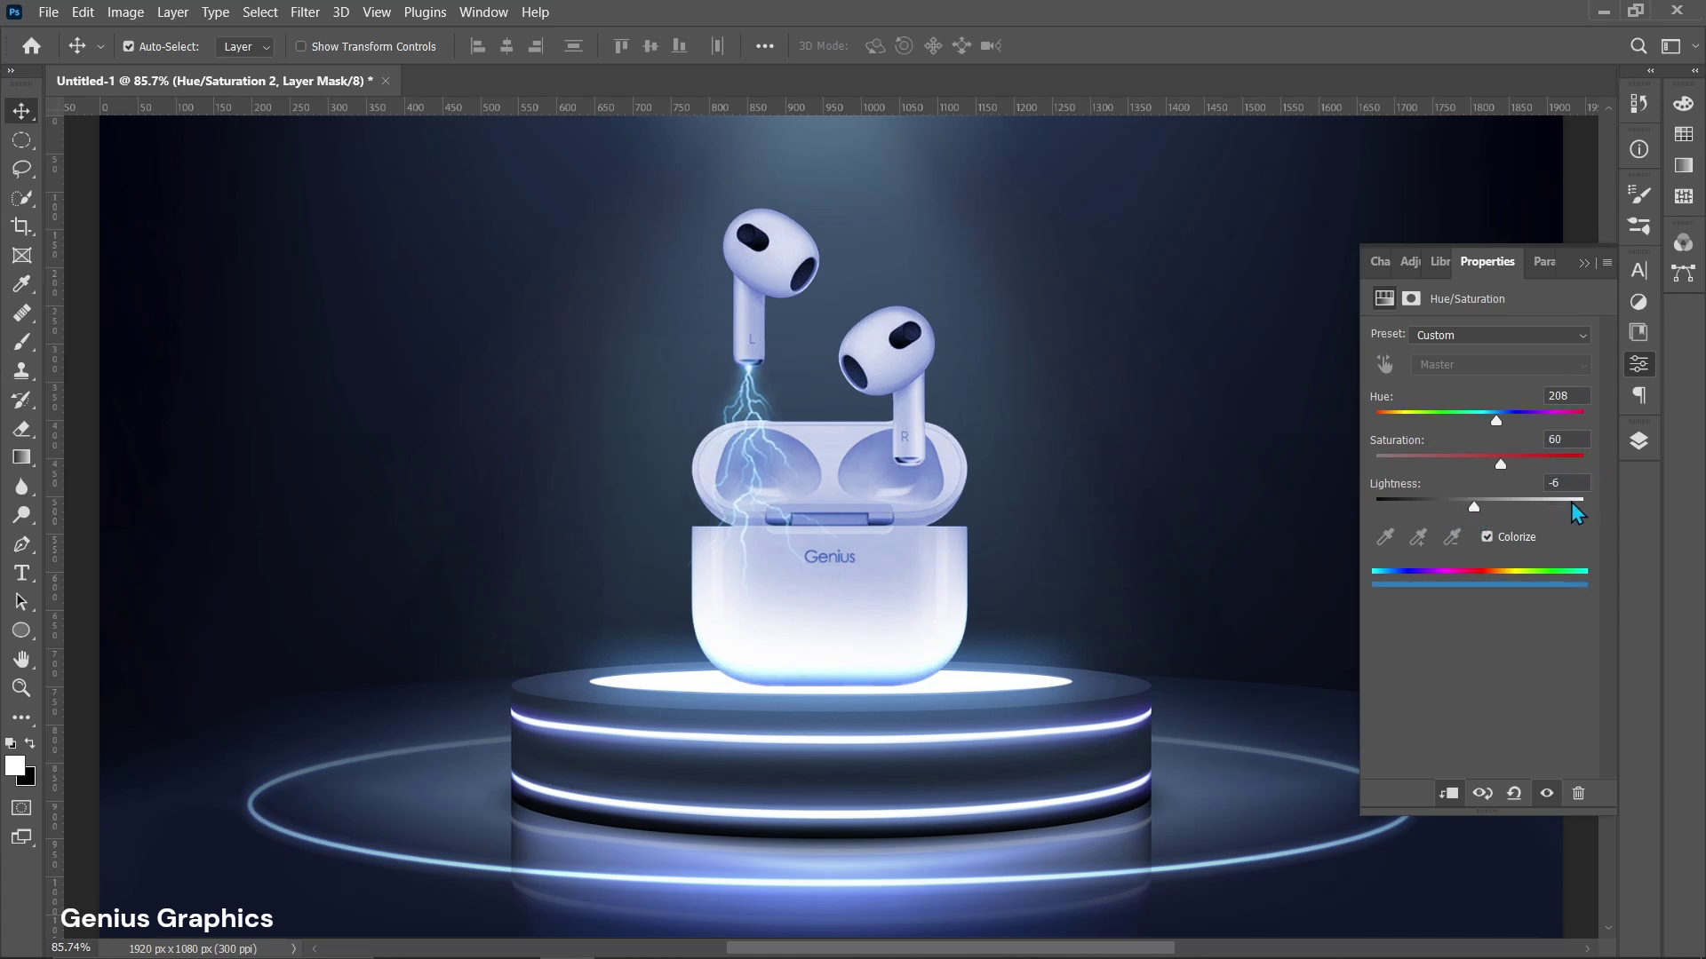
pyautogui.click(1640, 445)
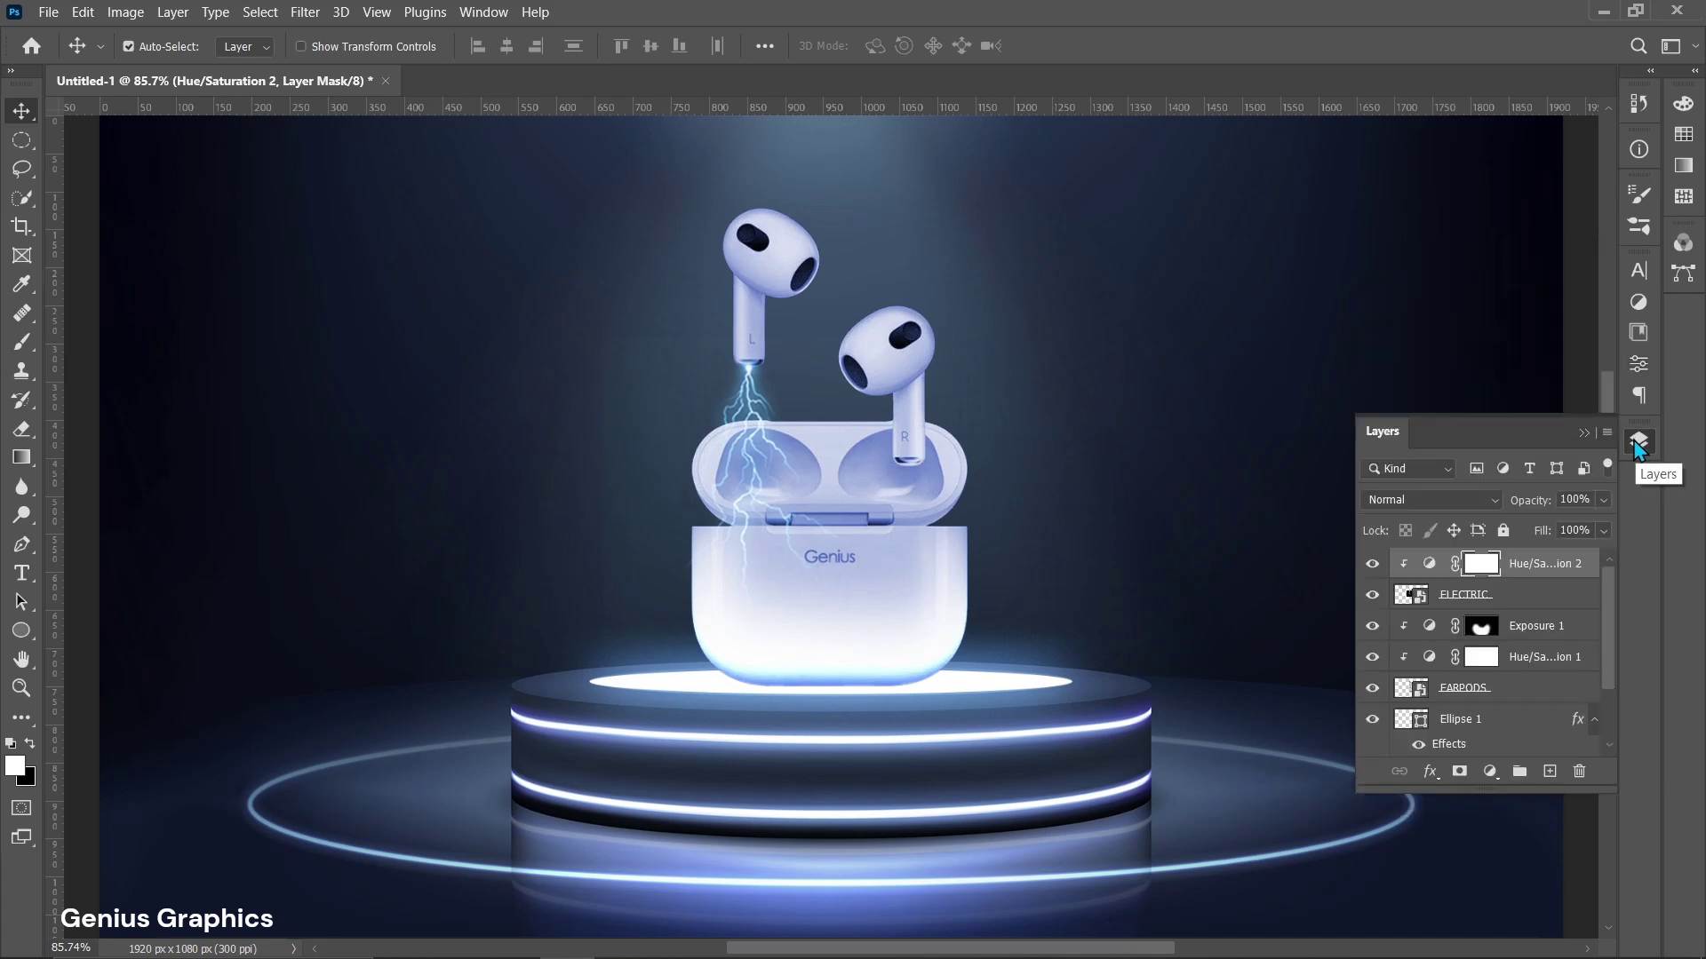
# Add a Brightness/Contrast adjustment layer with brightness raised to 33.
pyautogui.click(1490, 771)
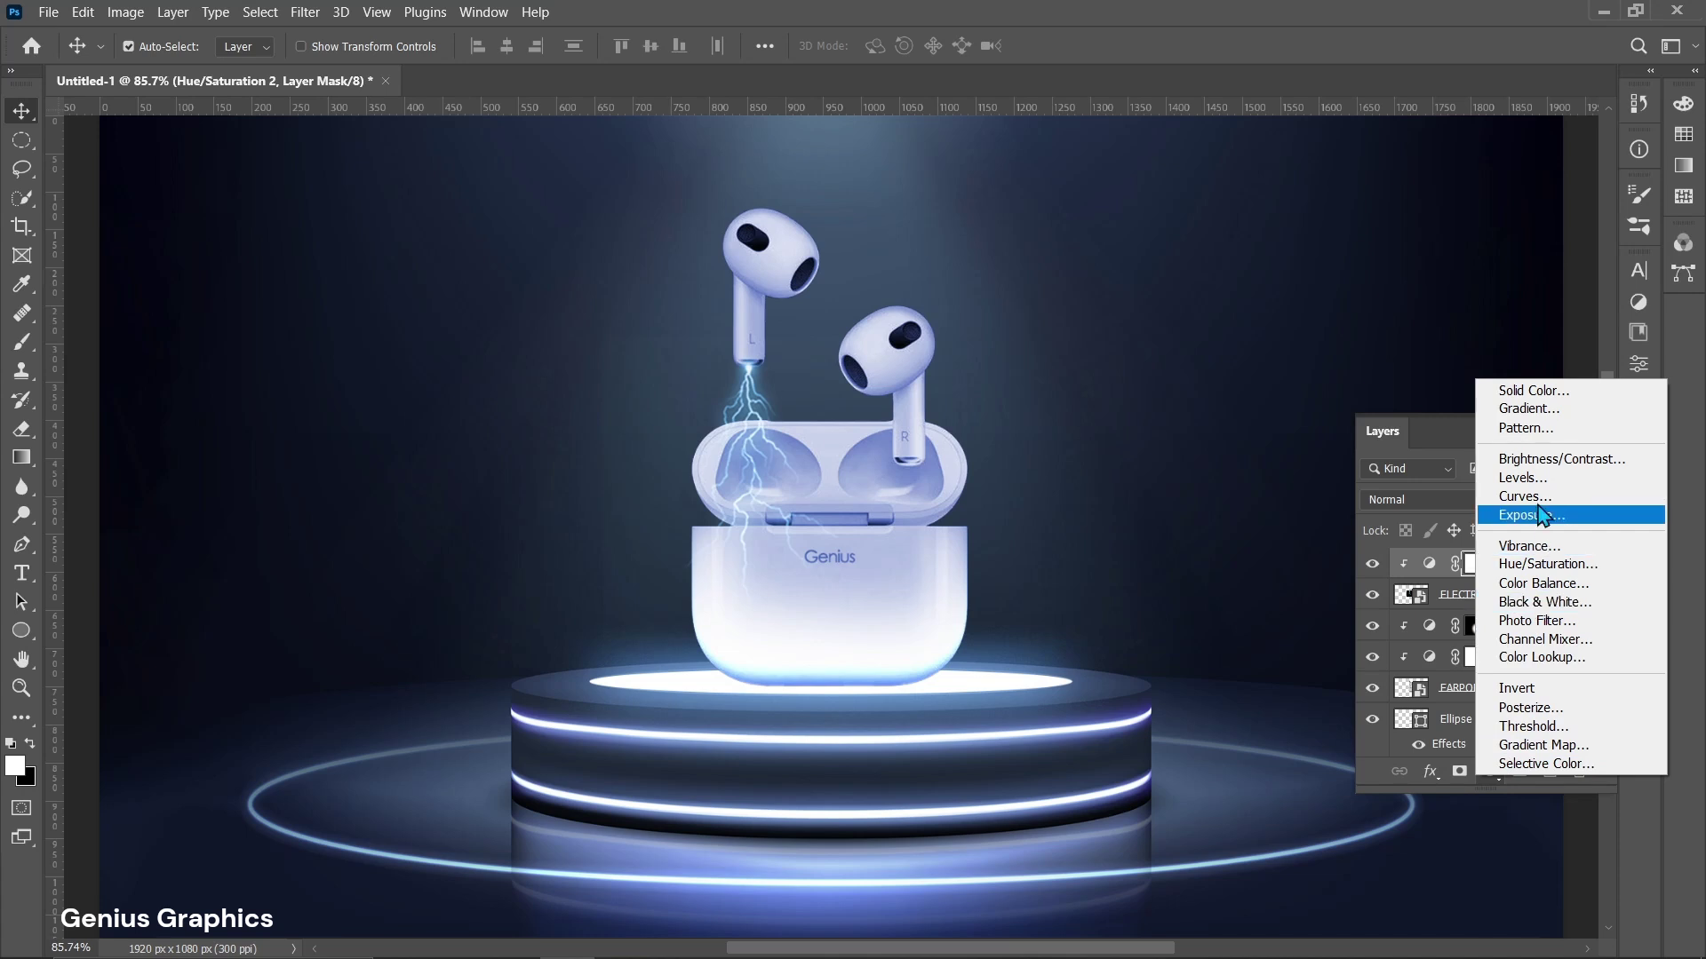
pyautogui.click(1538, 462)
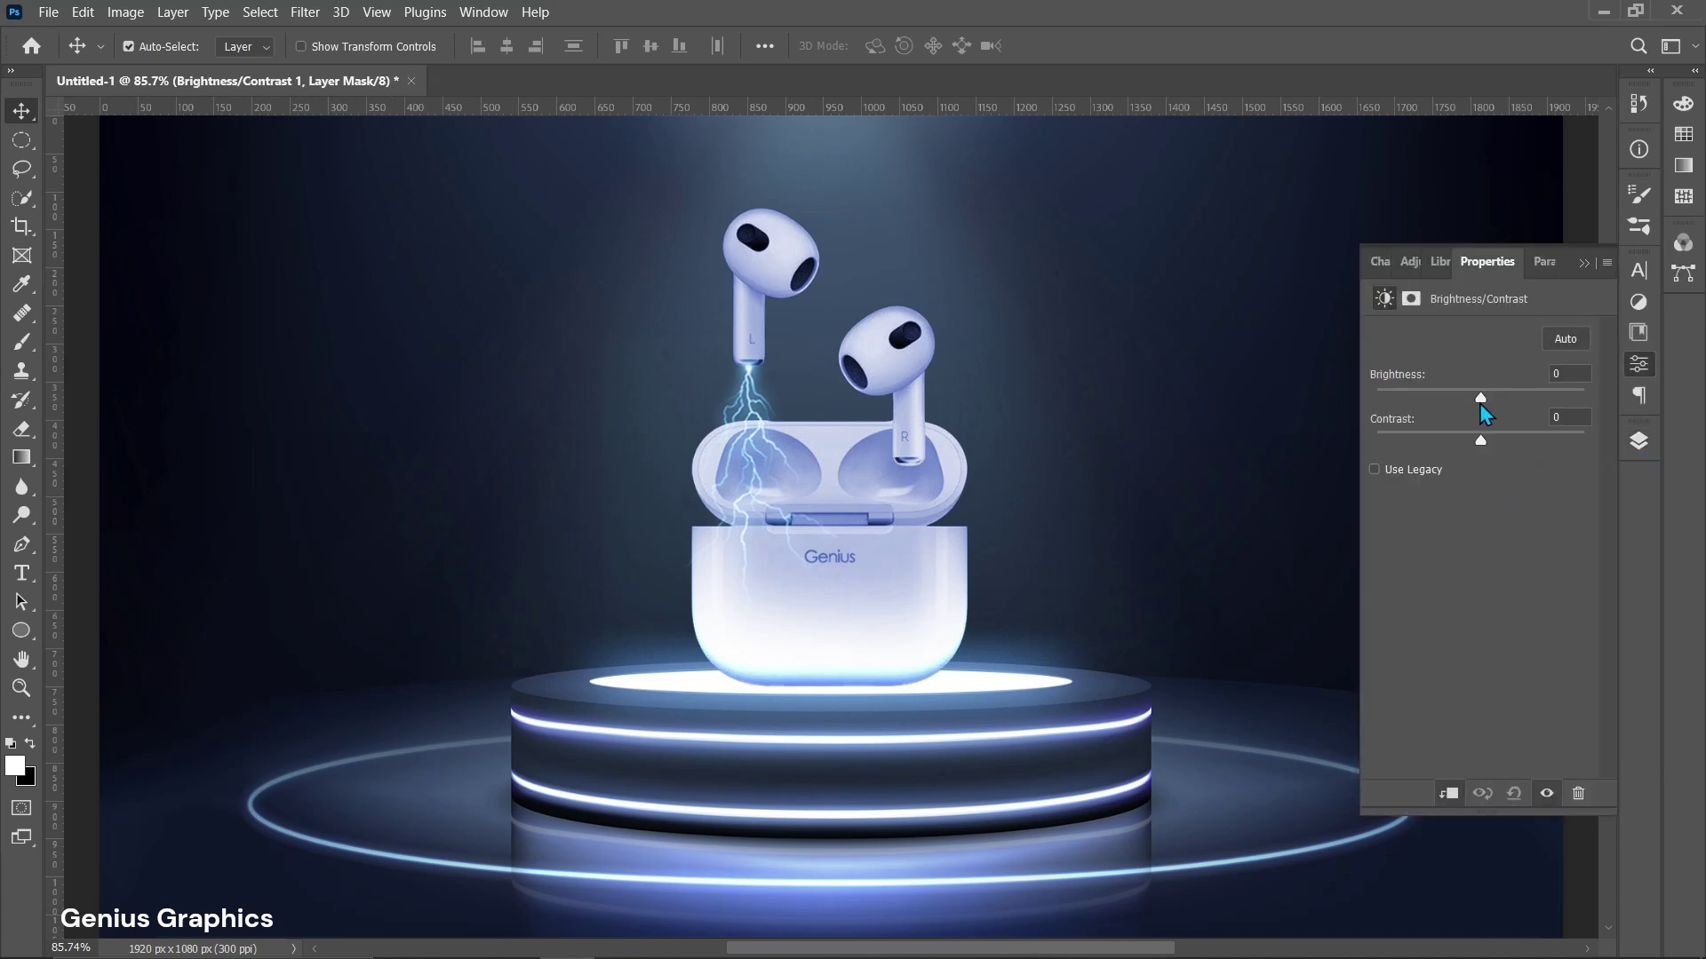
pyautogui.moveTo(1480, 402); pyautogui.dragTo(1559, 452)
pyautogui.click(1584, 264)
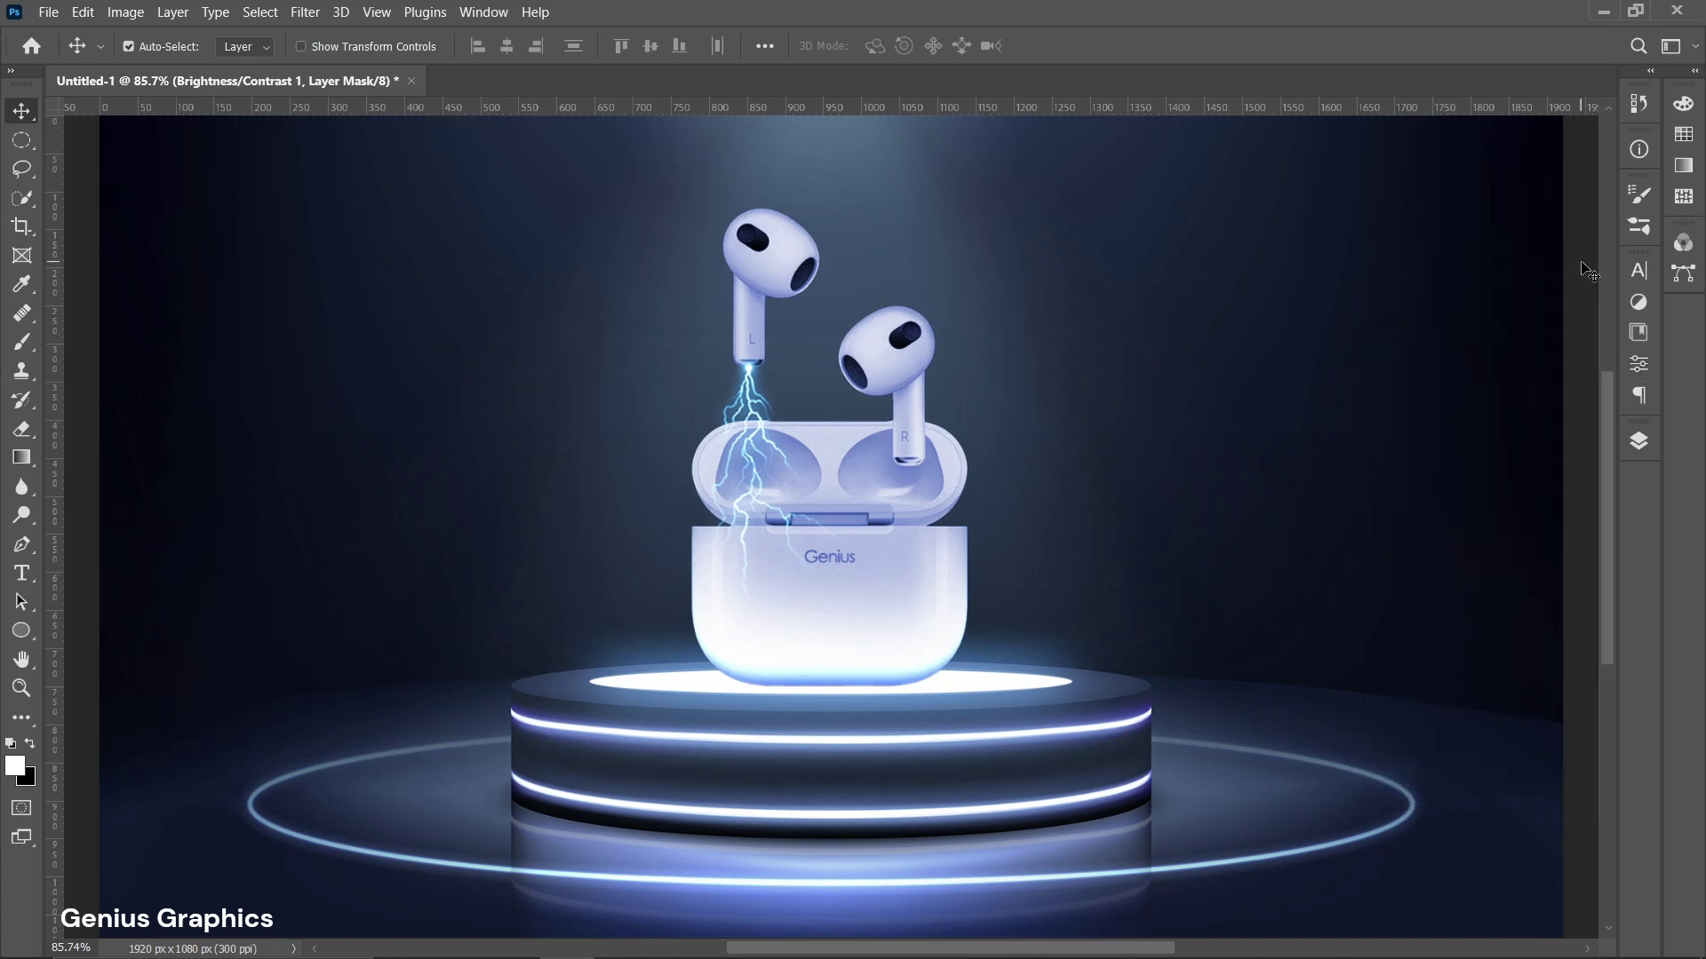
# Add a mask to ELECTRIC and paint black with a 250 px brush around the case.
pyautogui.click(1640, 446)
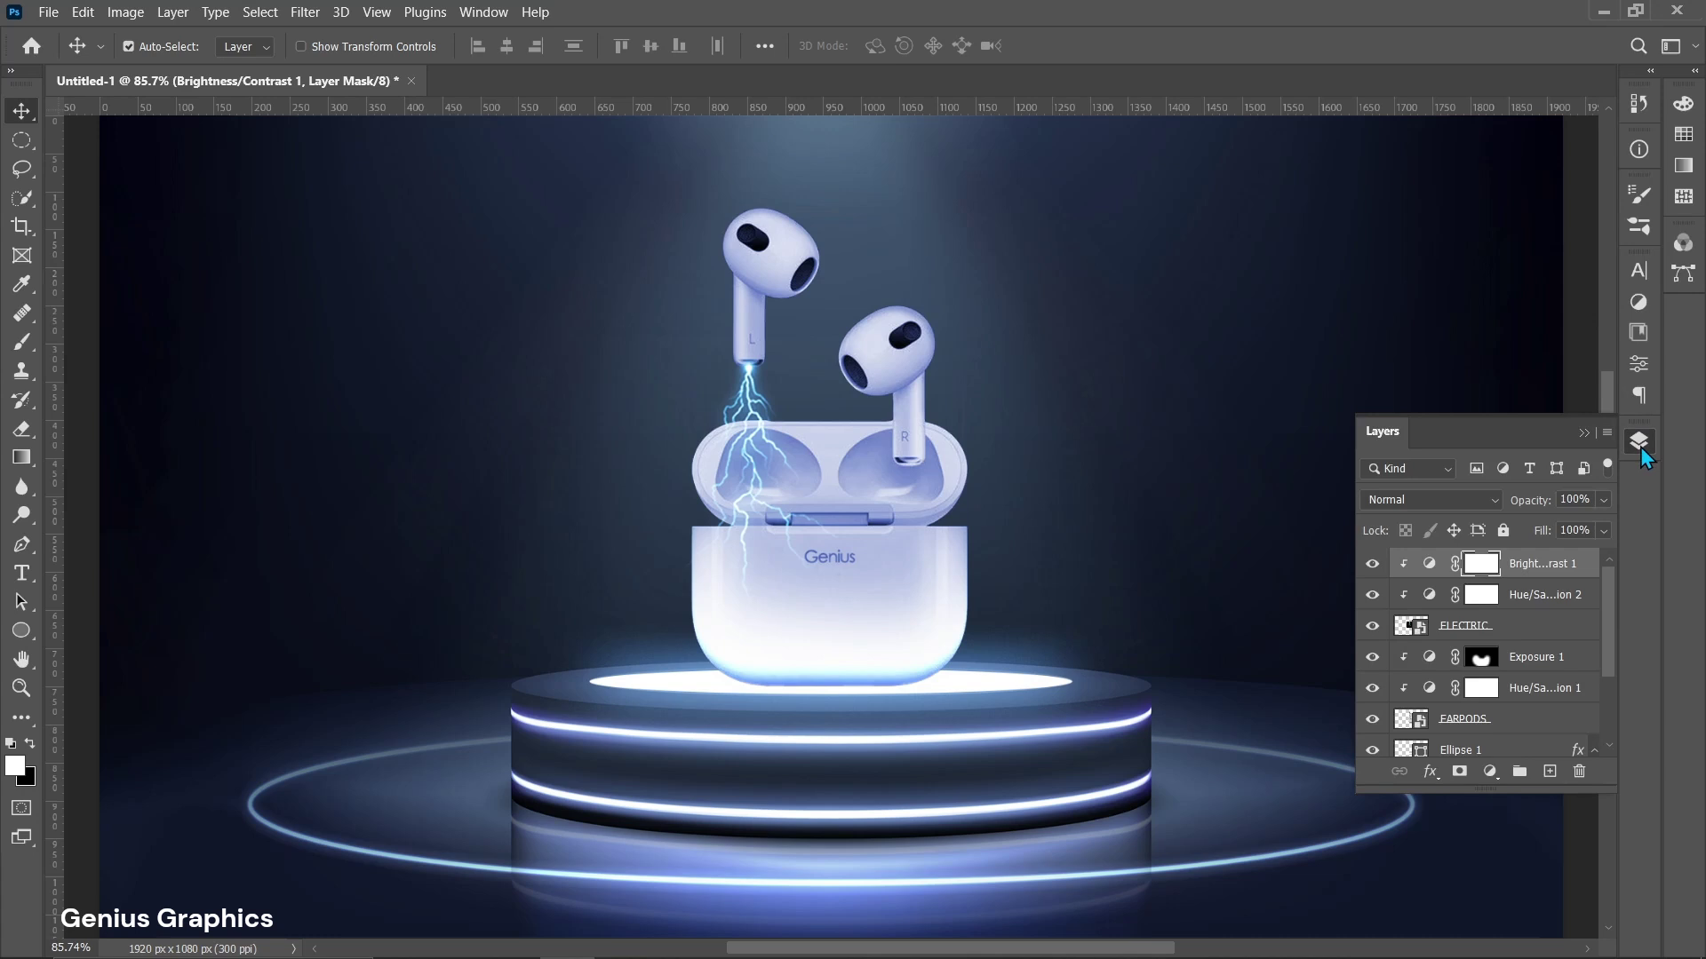
pyautogui.click(1502, 627)
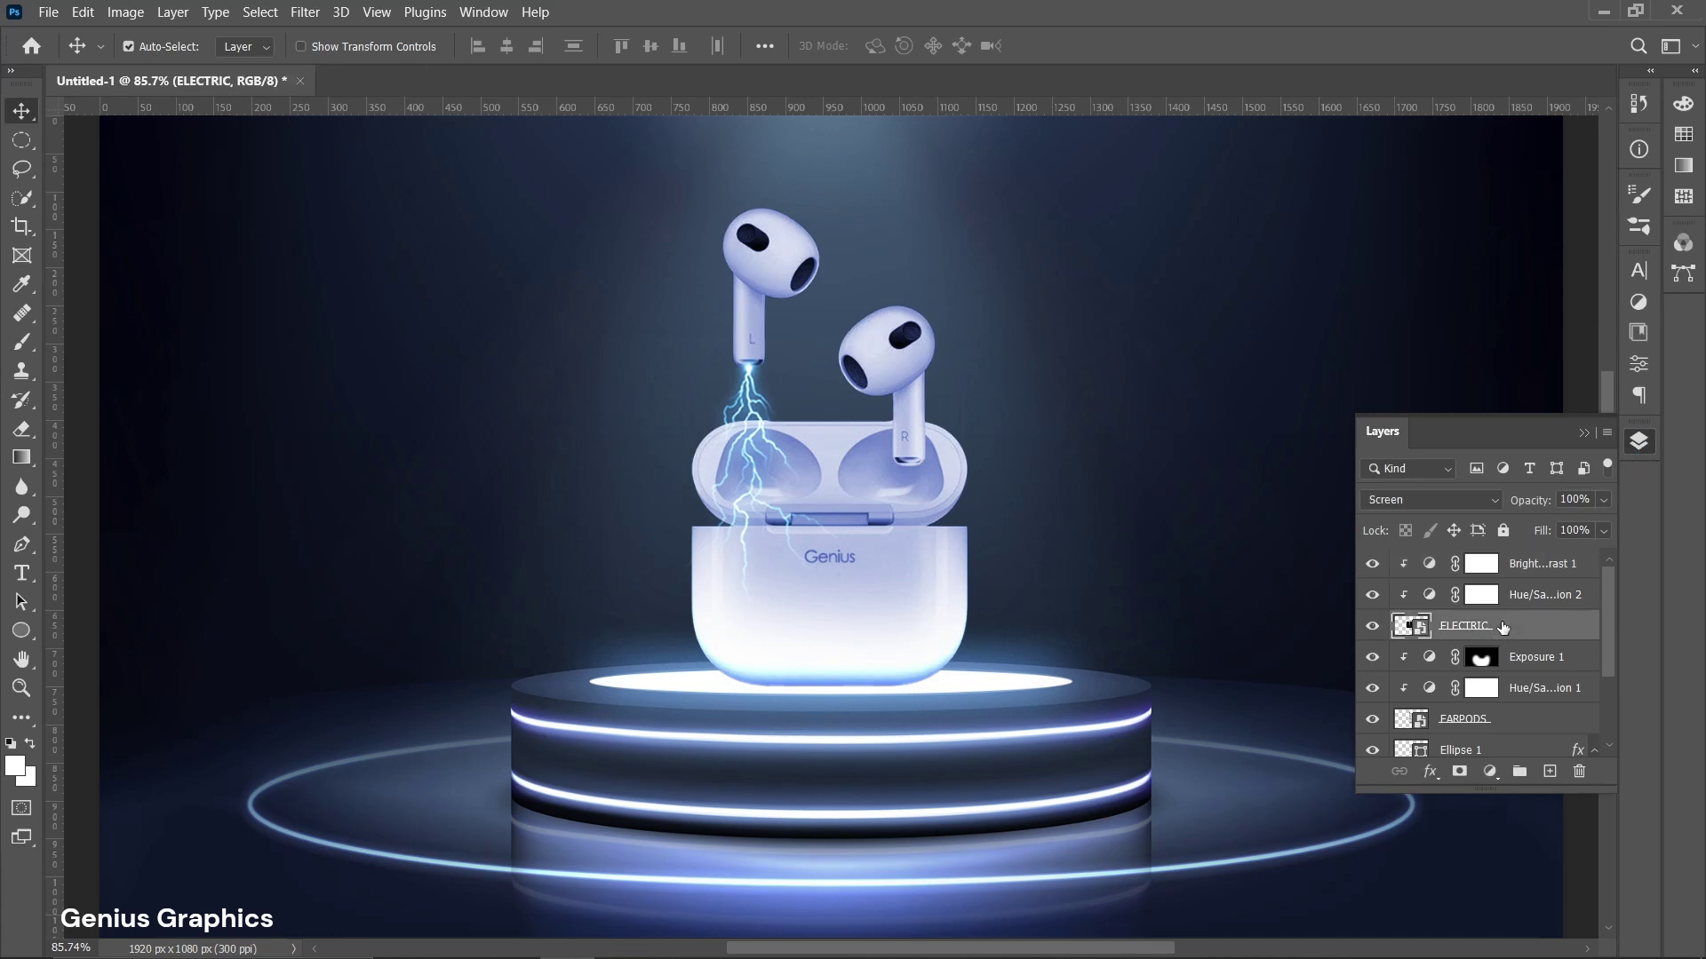
pyautogui.click(1459, 772)
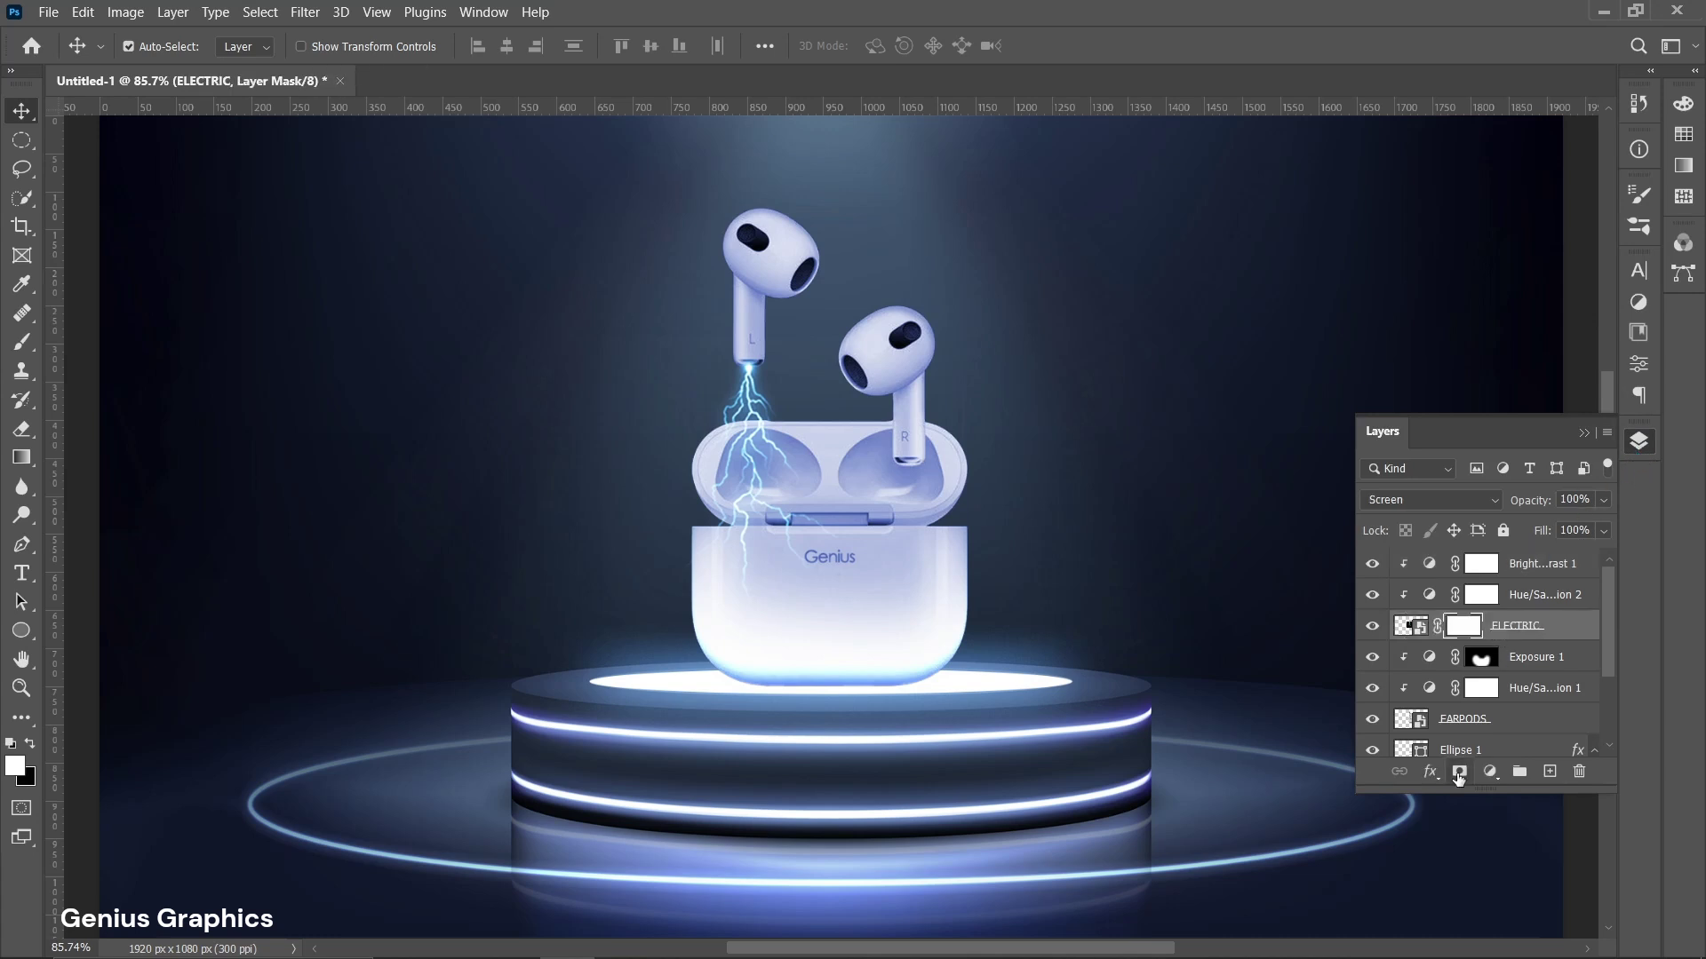
pyautogui.click(22, 343)
pyautogui.press('[')
pyautogui.press('[')
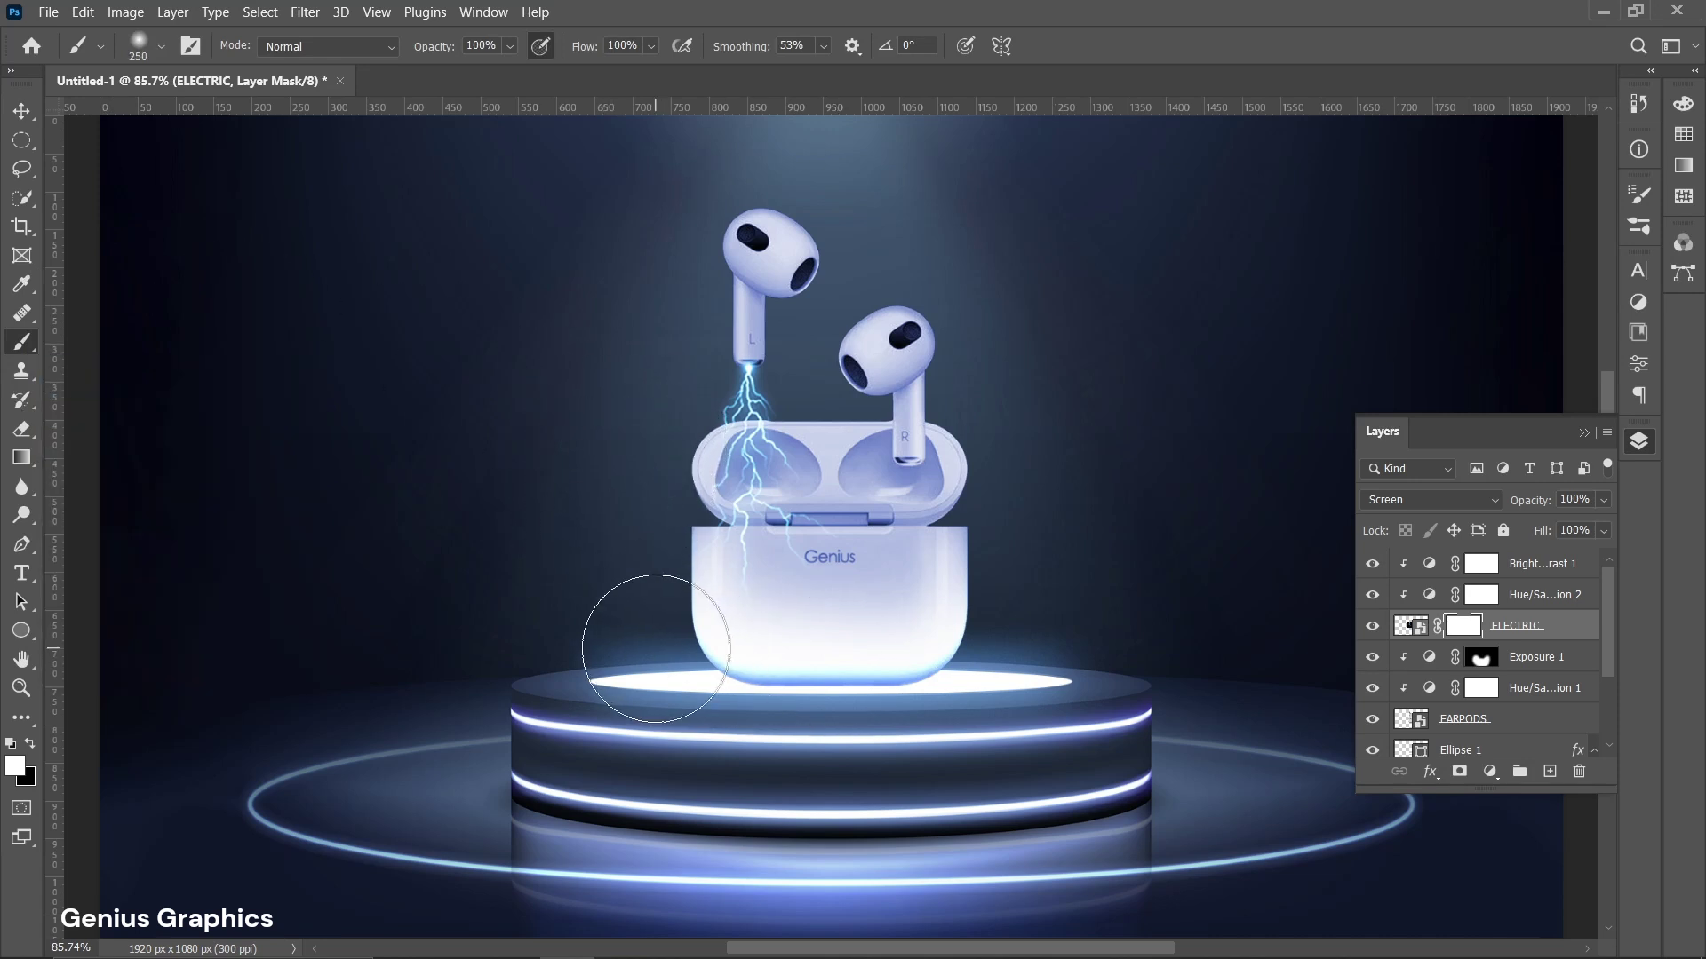
pyautogui.click(30, 744)
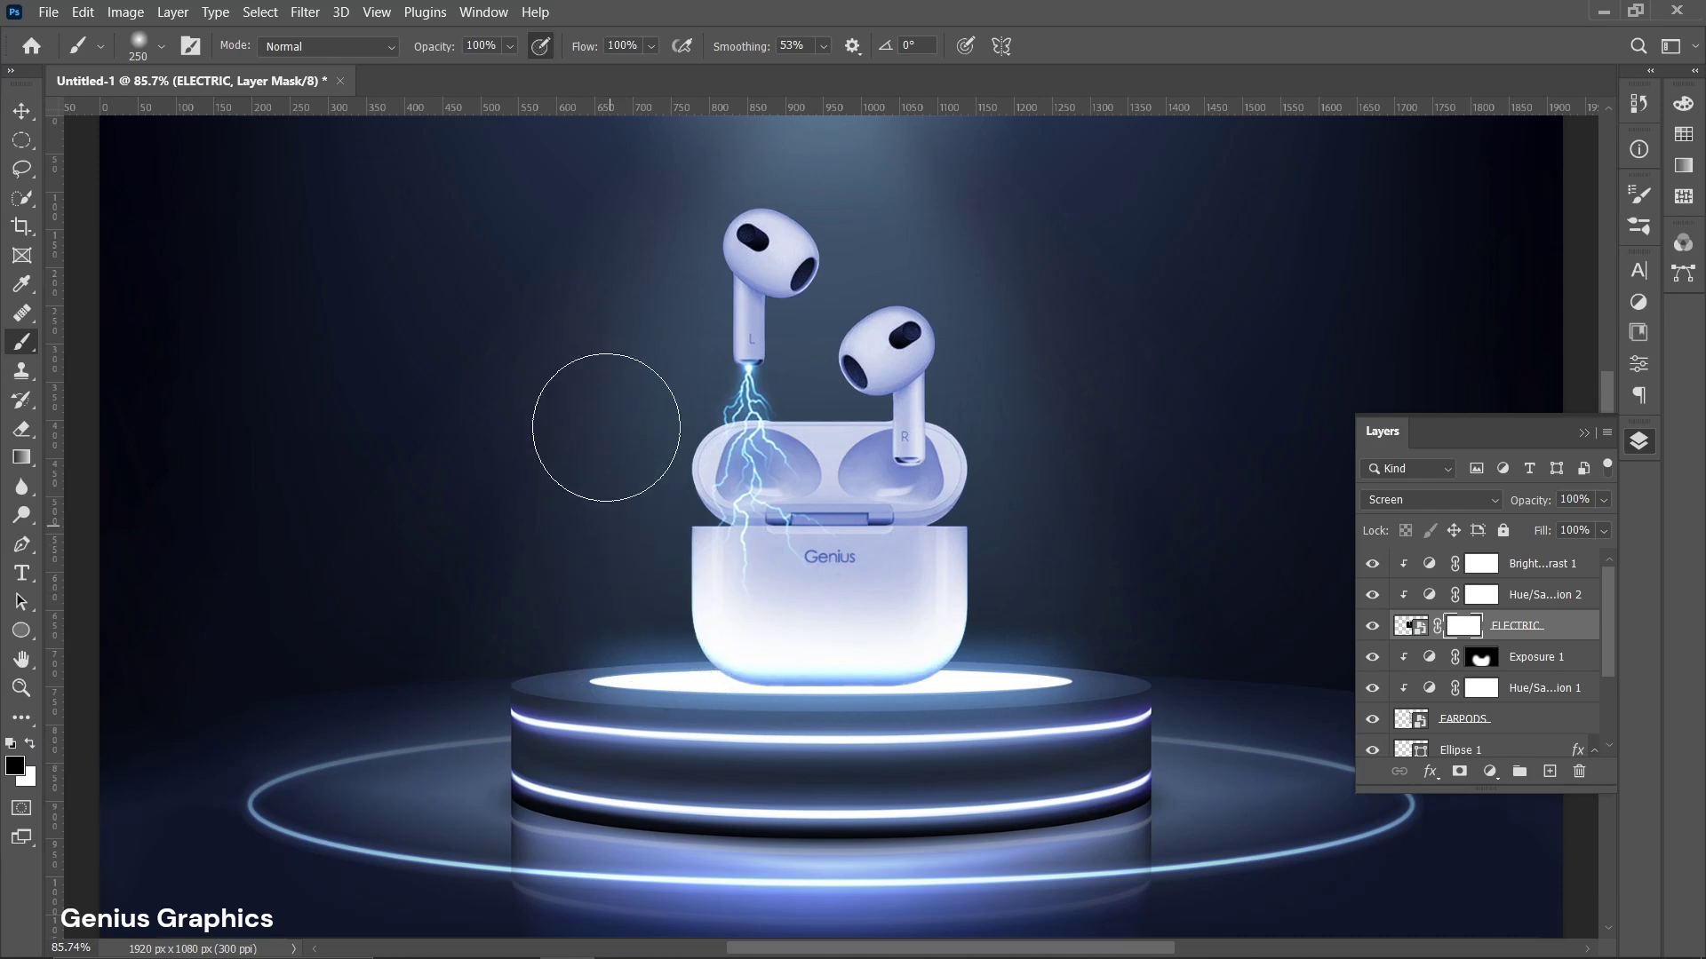
pyautogui.moveTo(595, 463)
pyautogui.mouseDown()
pyautogui.moveTo(610, 657)
pyautogui.moveTo(1001, 525)
pyautogui.moveTo(891, 343)
pyautogui.moveTo(886, 361)
pyautogui.mouseUp()
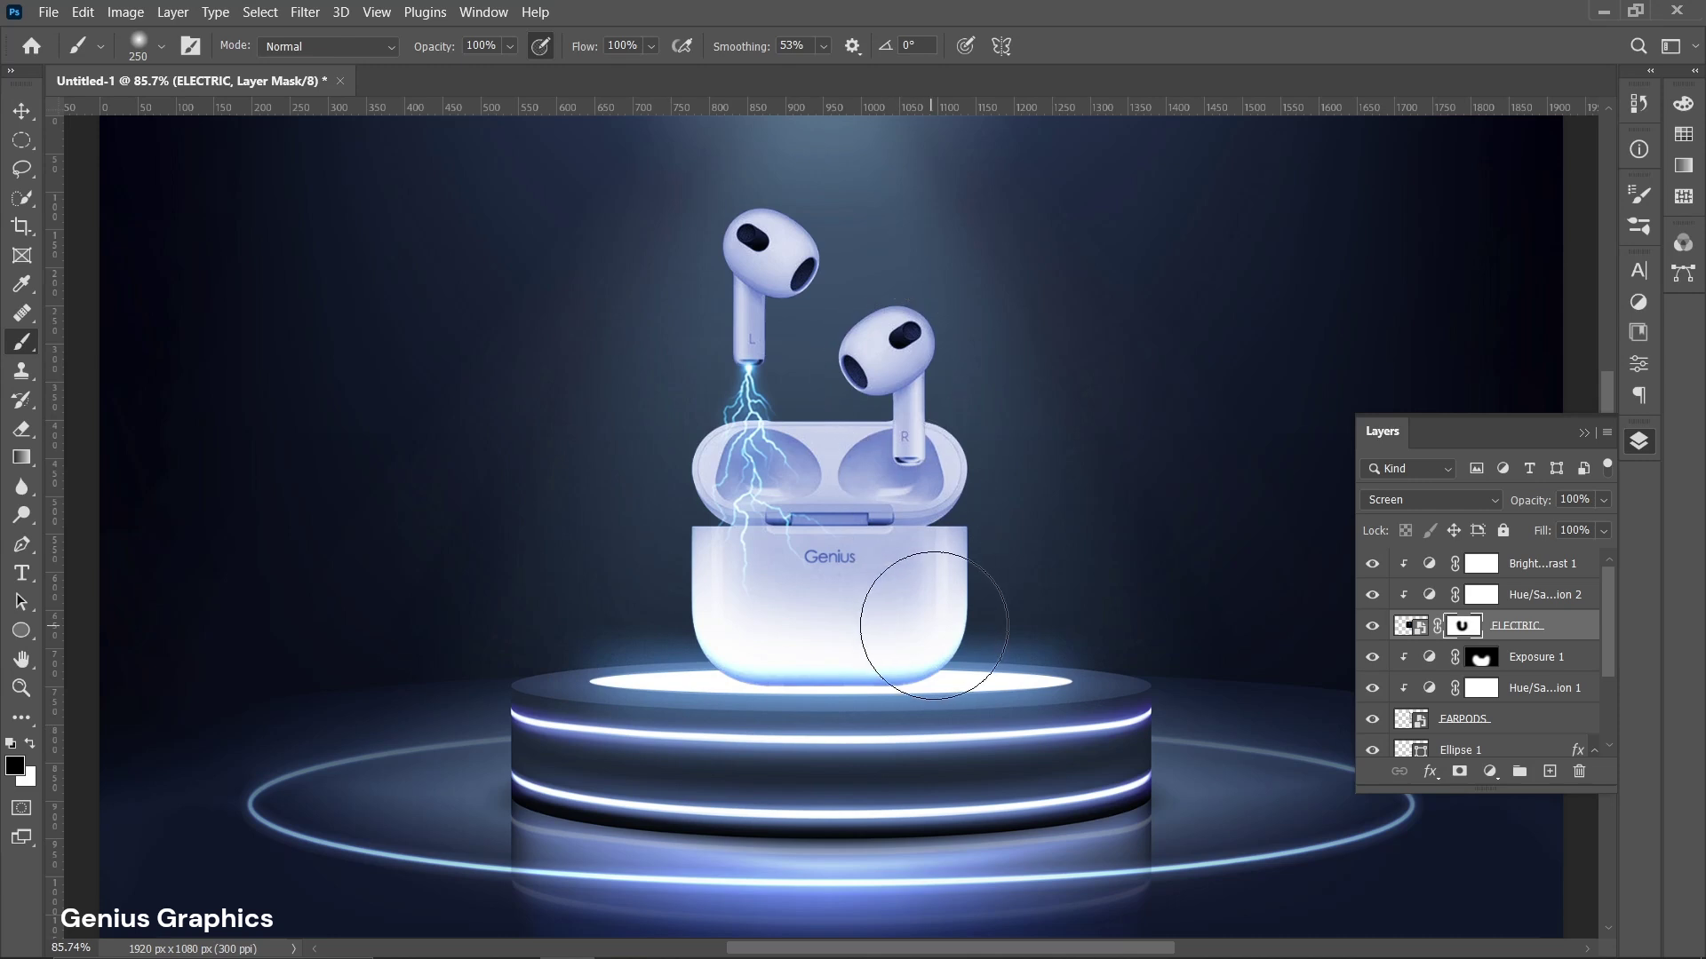
pyautogui.click(1541, 567)
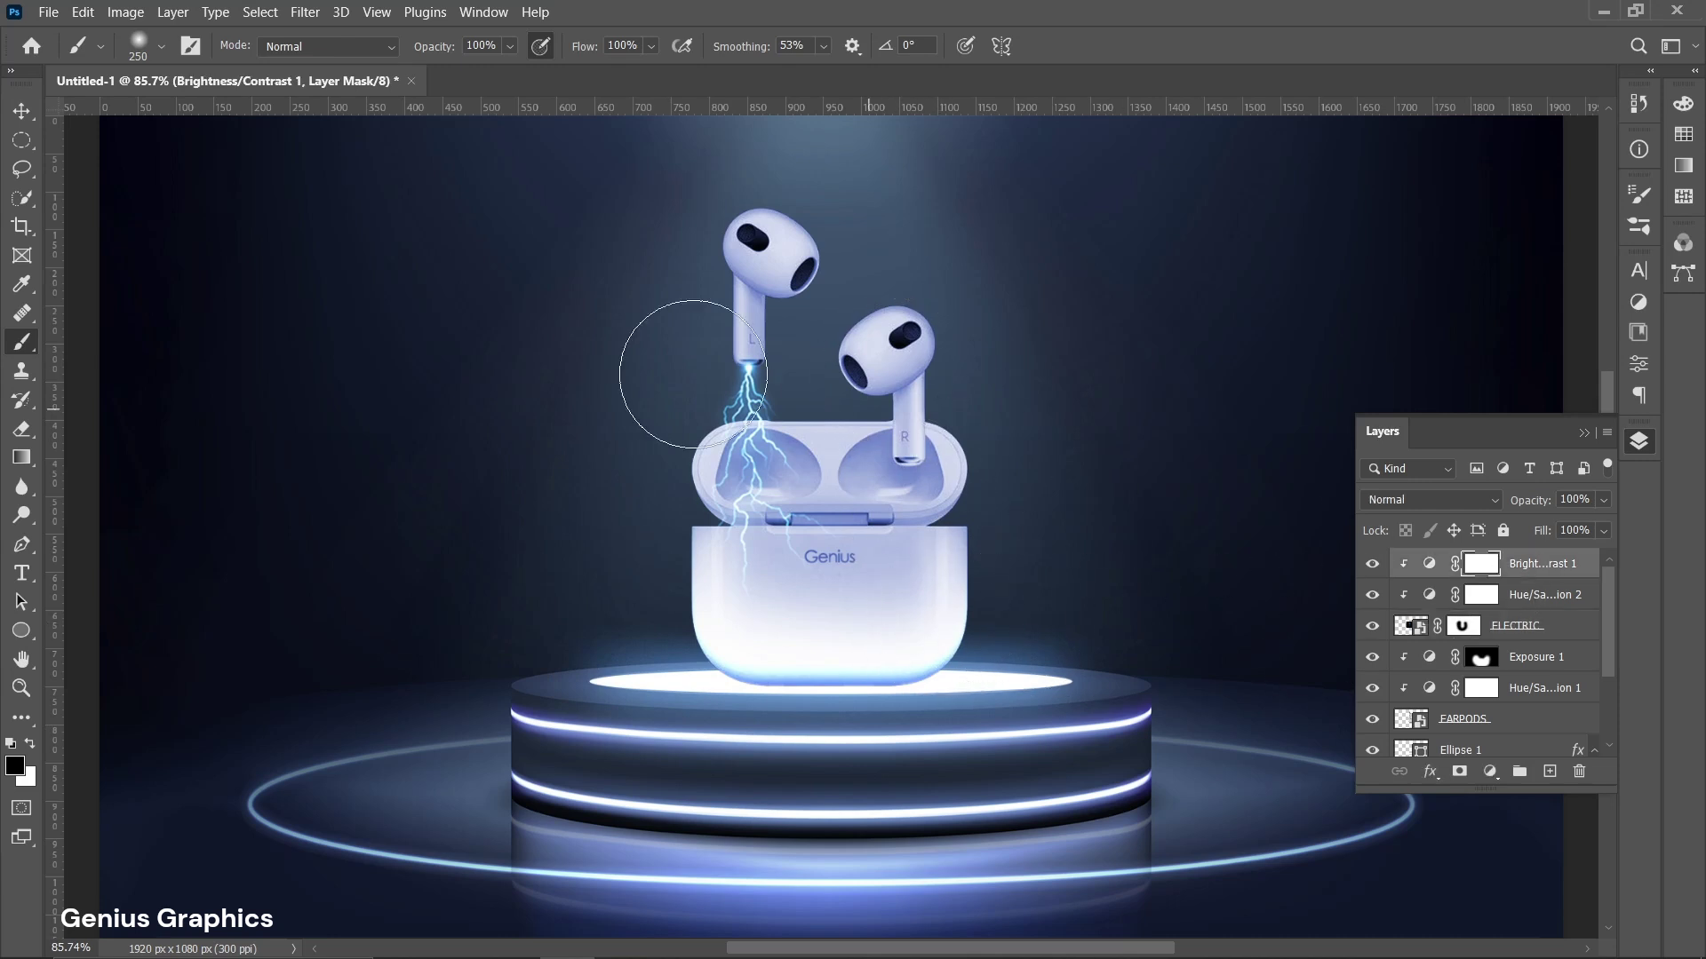
pyautogui.click(22, 113)
# Place the ELECTRIC 1 image embedded, scaled to about 37% over the earbuds case.
pyautogui.click(48, 12)
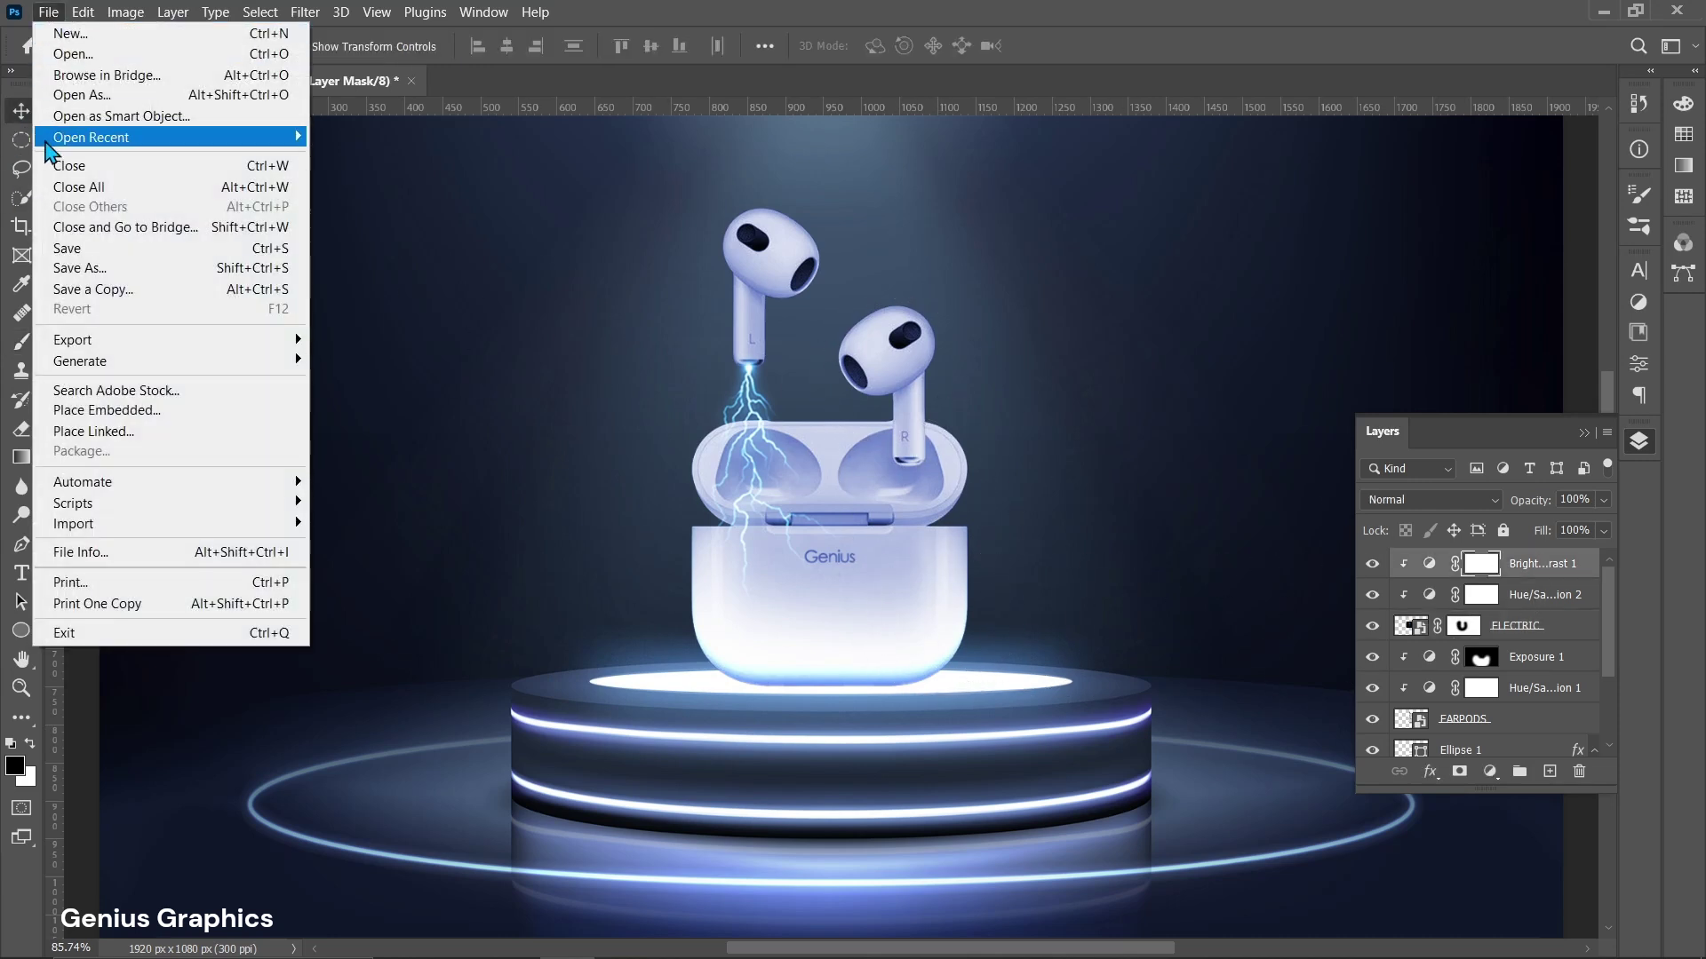
pyautogui.click(92, 410)
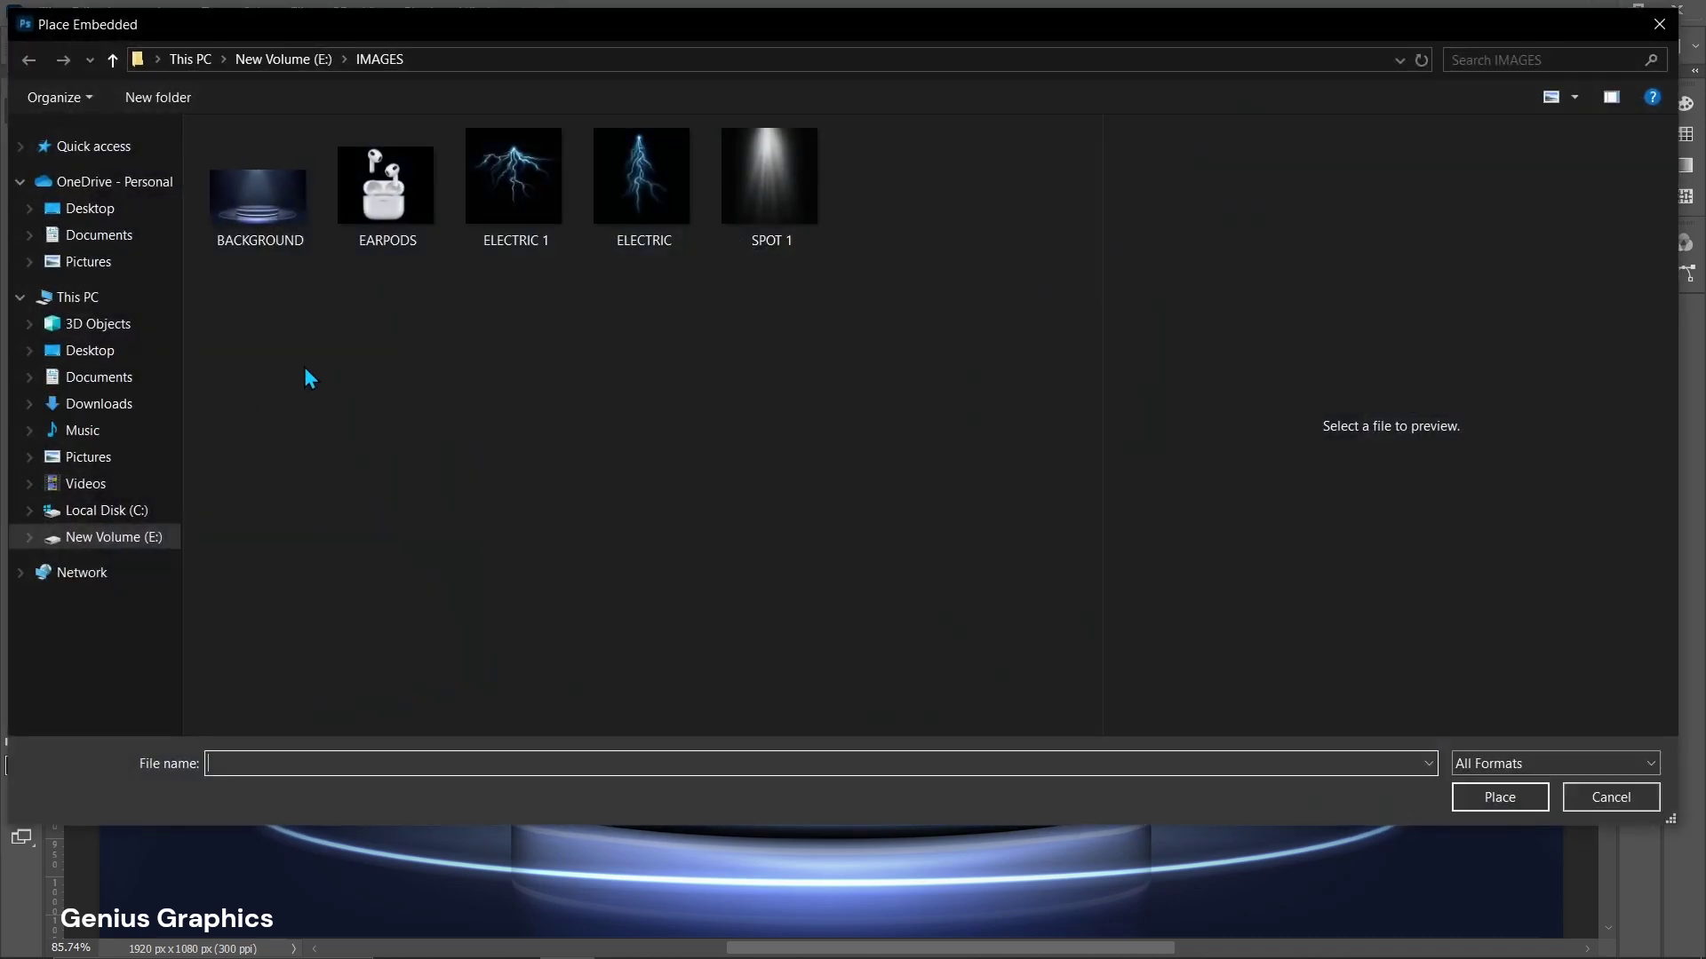
pyautogui.click(517, 209)
pyautogui.click(1501, 796)
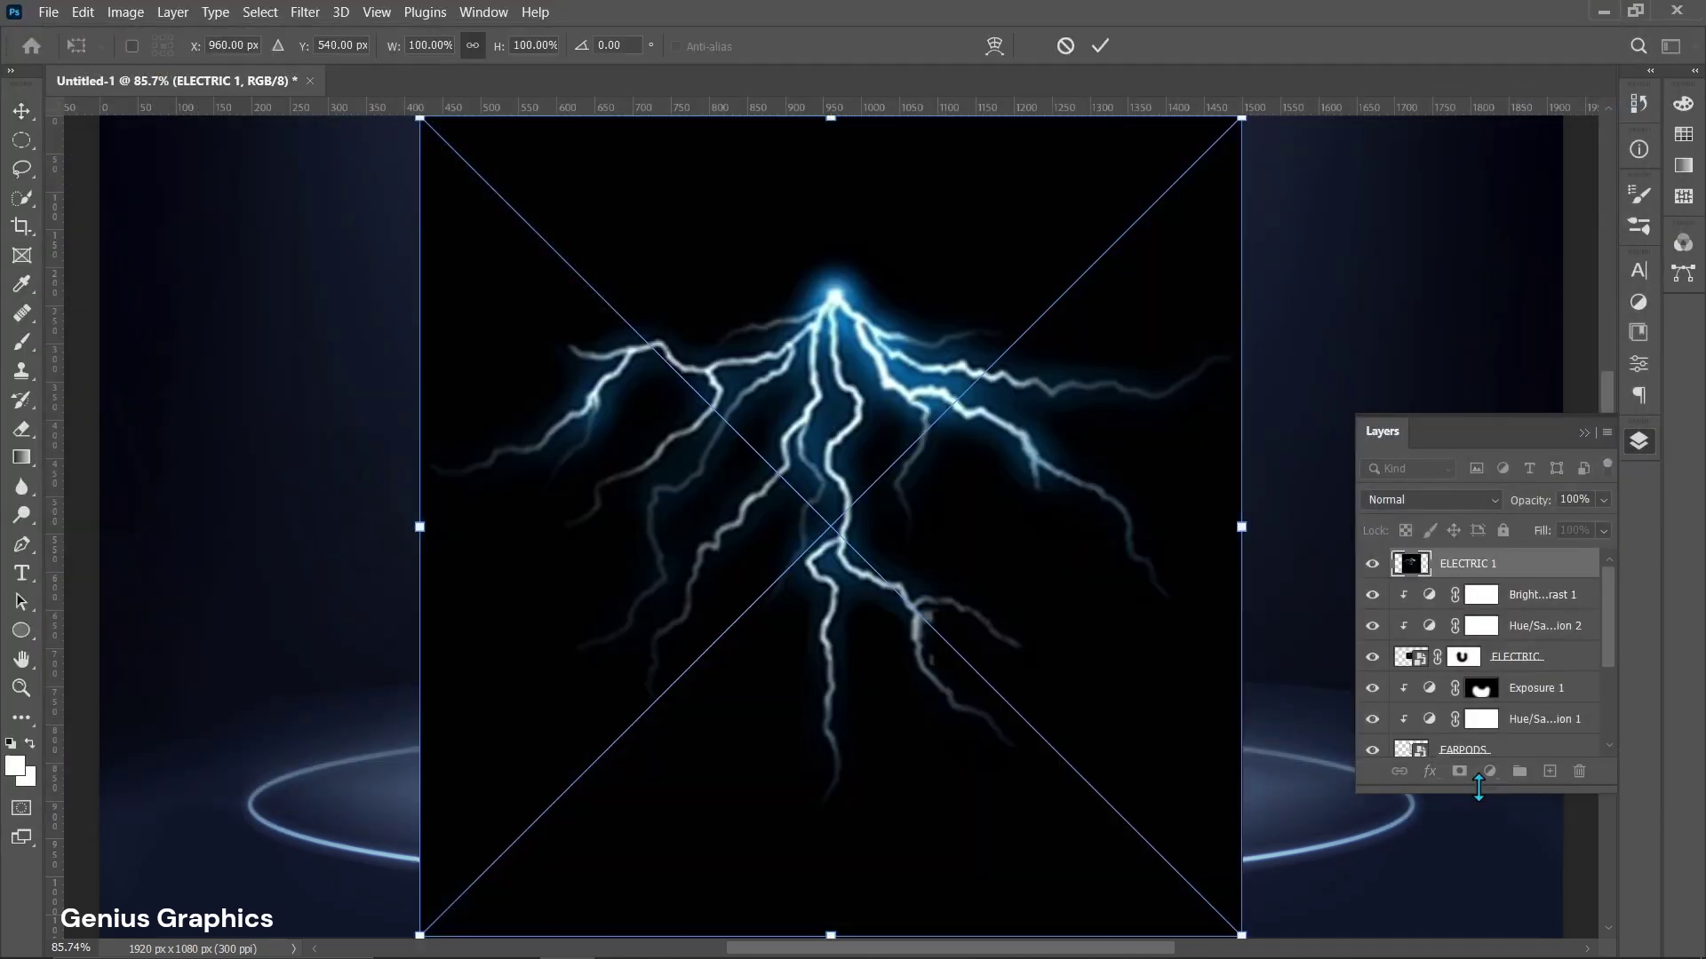
pyautogui.moveTo(1251, 523); pyautogui.dragTo(994, 533)
pyautogui.moveTo(842, 605); pyautogui.dragTo(920, 640)
pyautogui.press('Return')
# Set ELECTRIC 1 to Screen blend mode and move it up to the R earbud tip.
pyautogui.click(1473, 501)
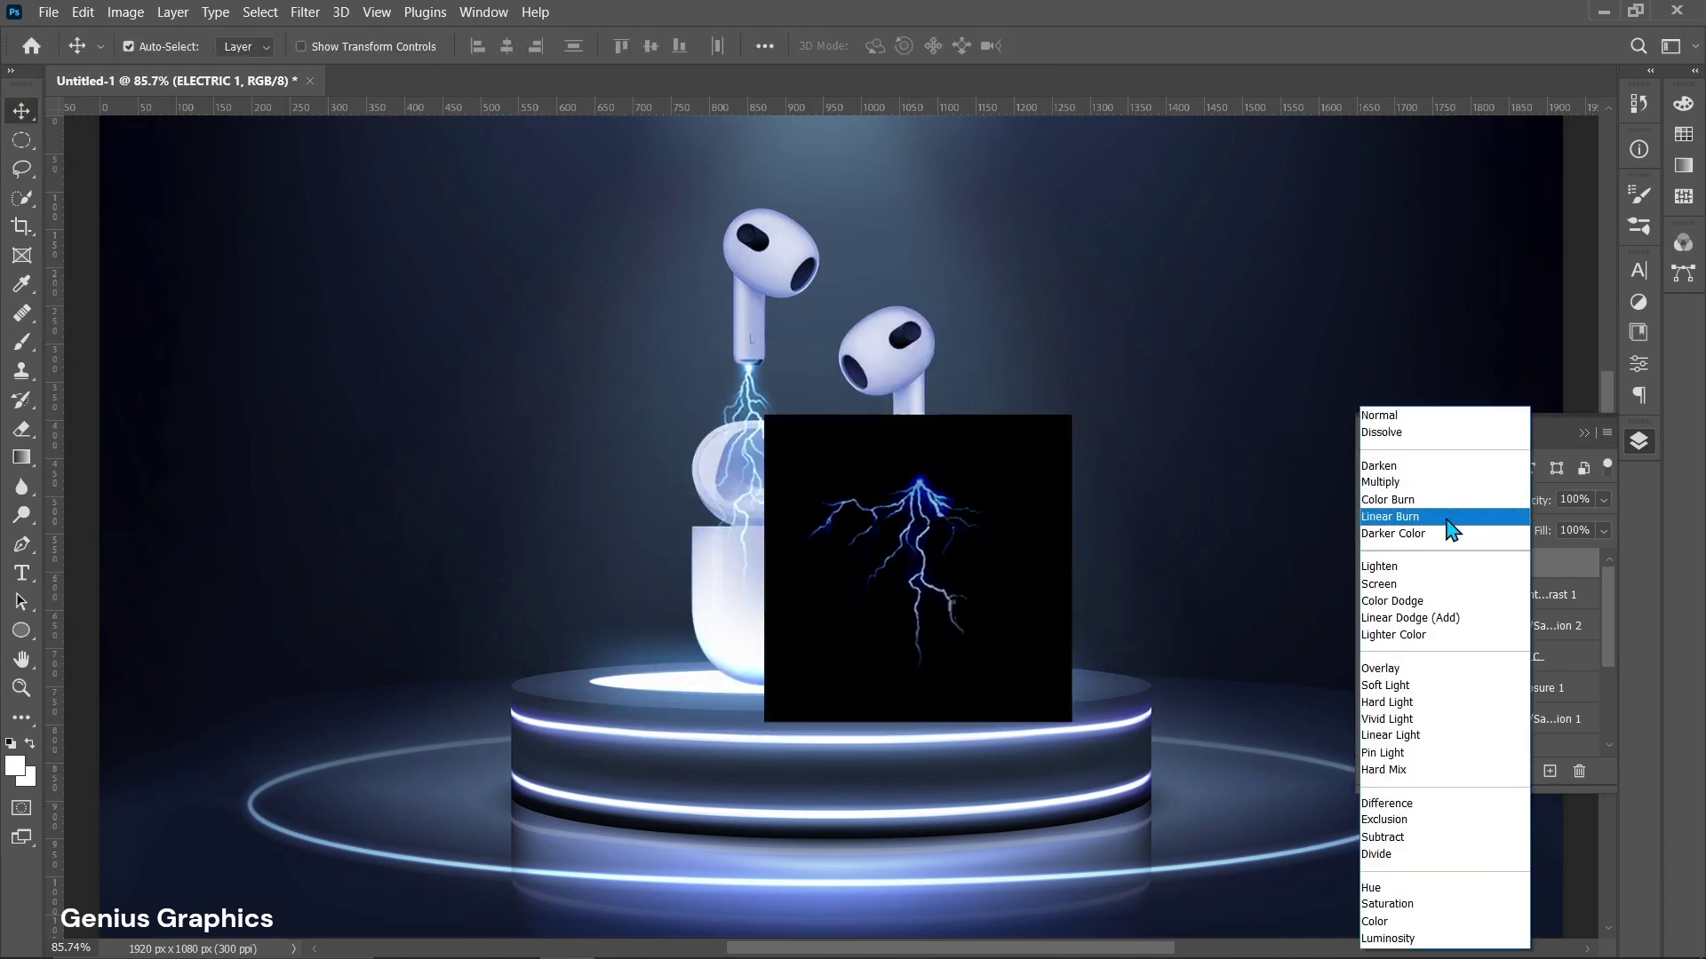
pyautogui.click(1382, 583)
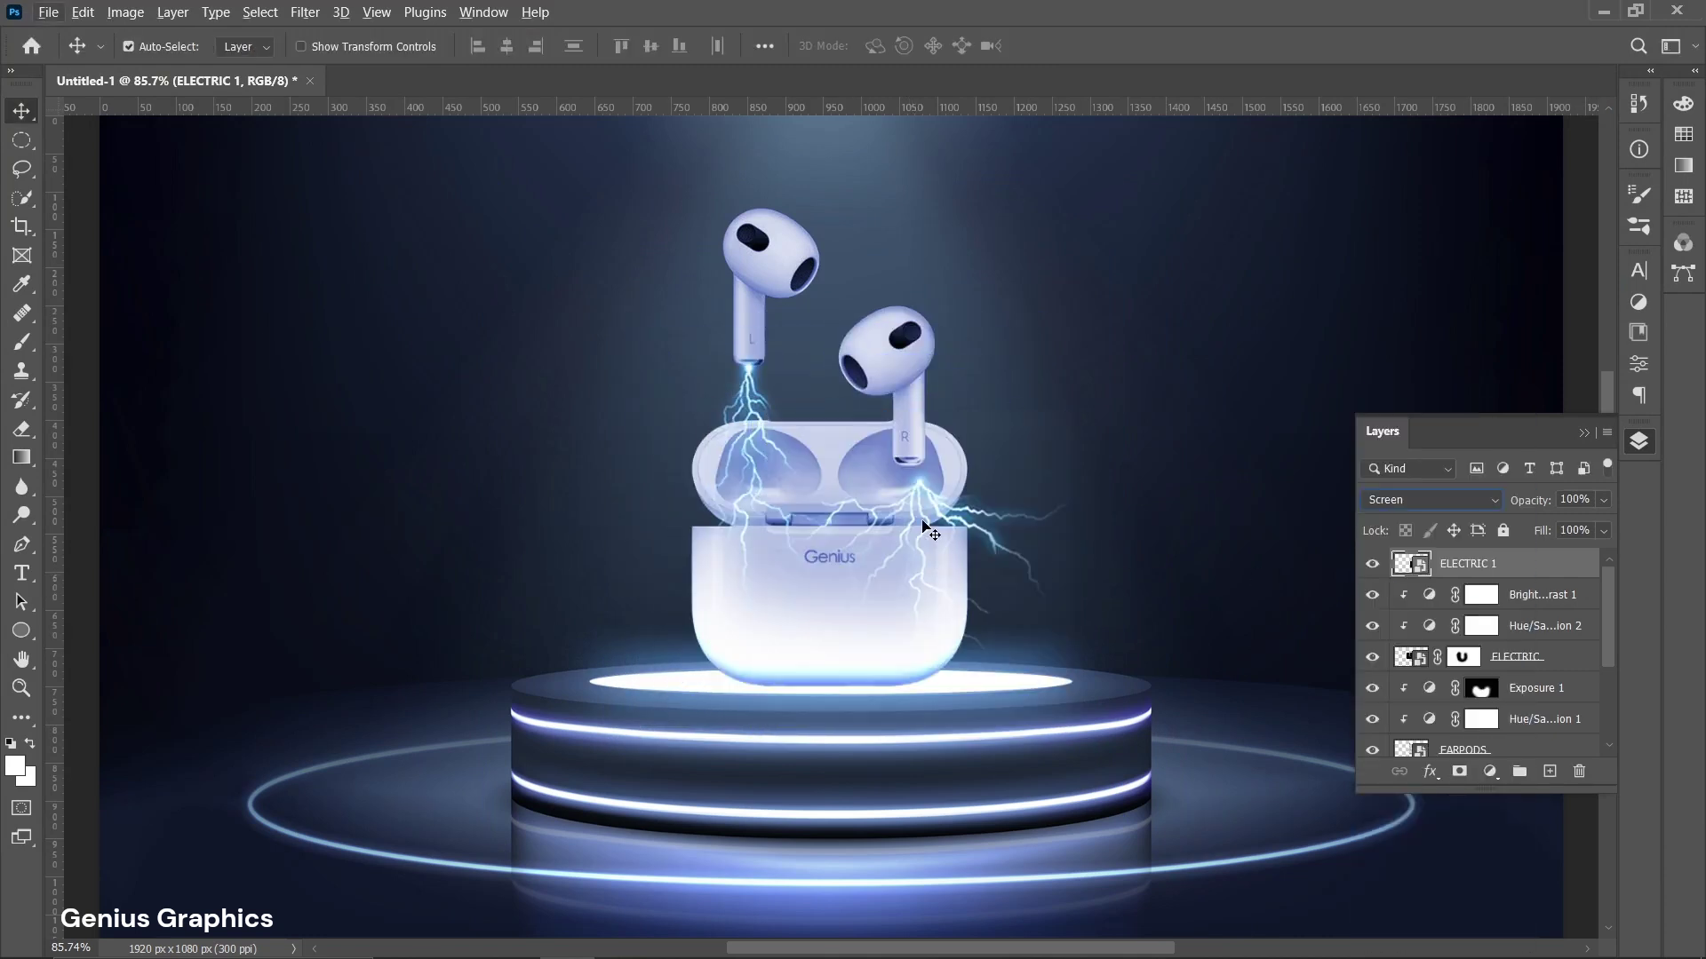
pyautogui.moveTo(924, 516); pyautogui.dragTo(924, 494)
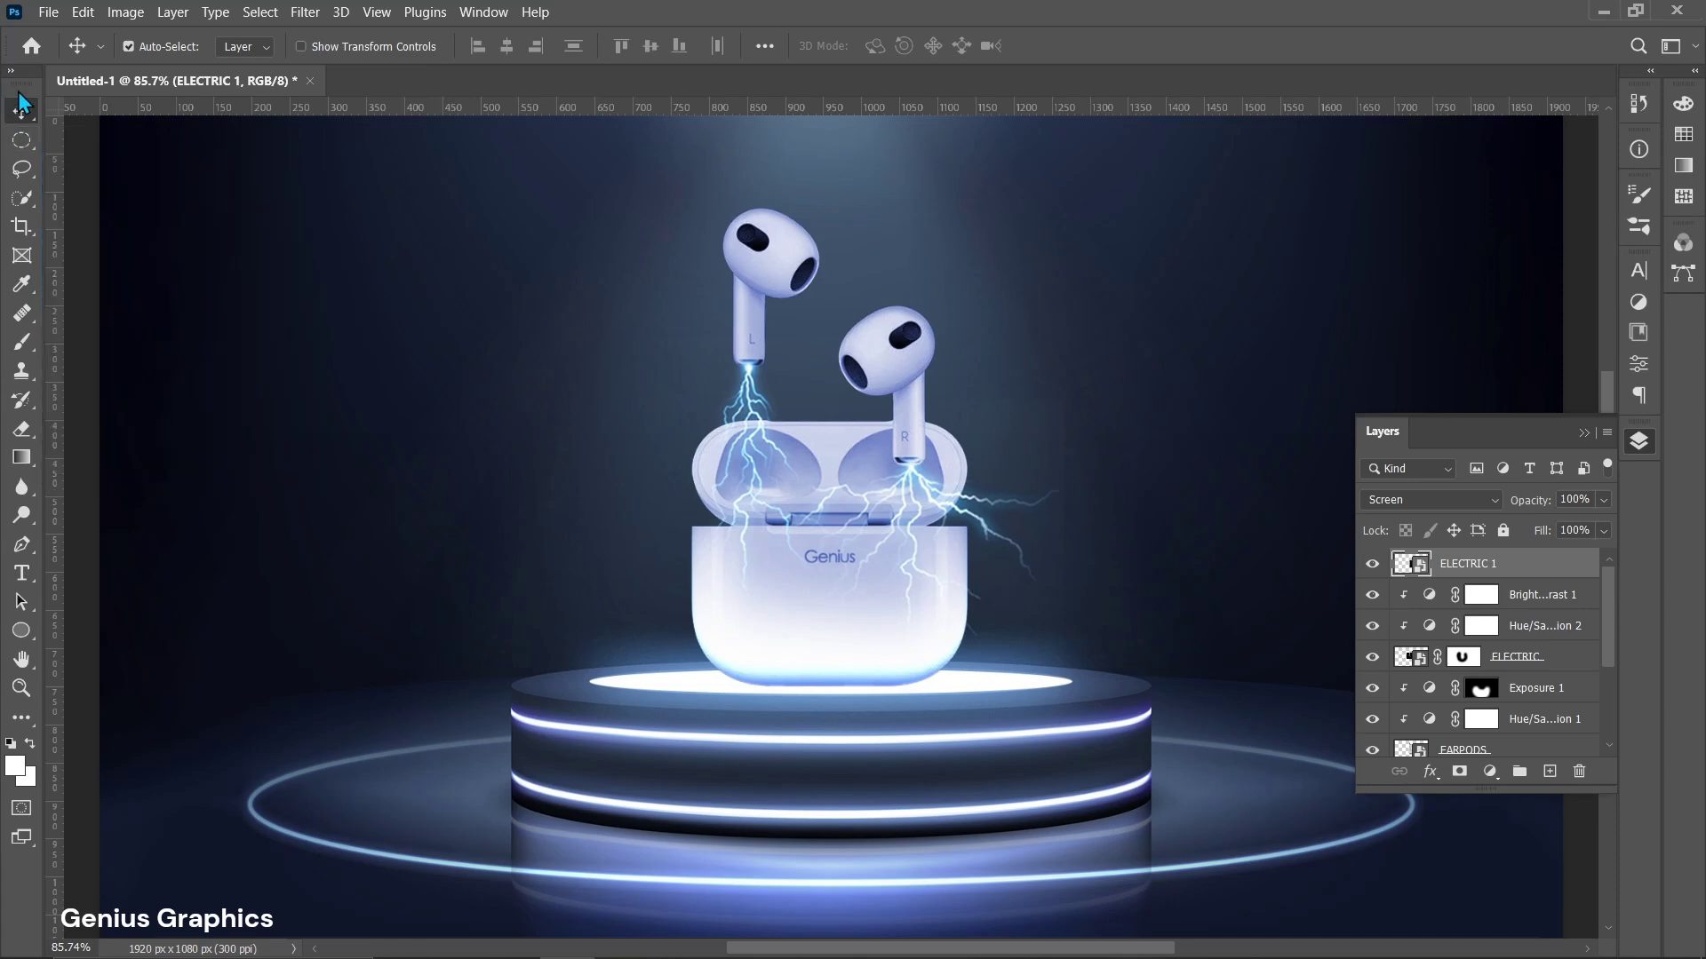
# Rescale ELECTRIC 1 to 37.05% and nudge it down onto the R earbud tip.
pyautogui.scroll(4, 906, 479)
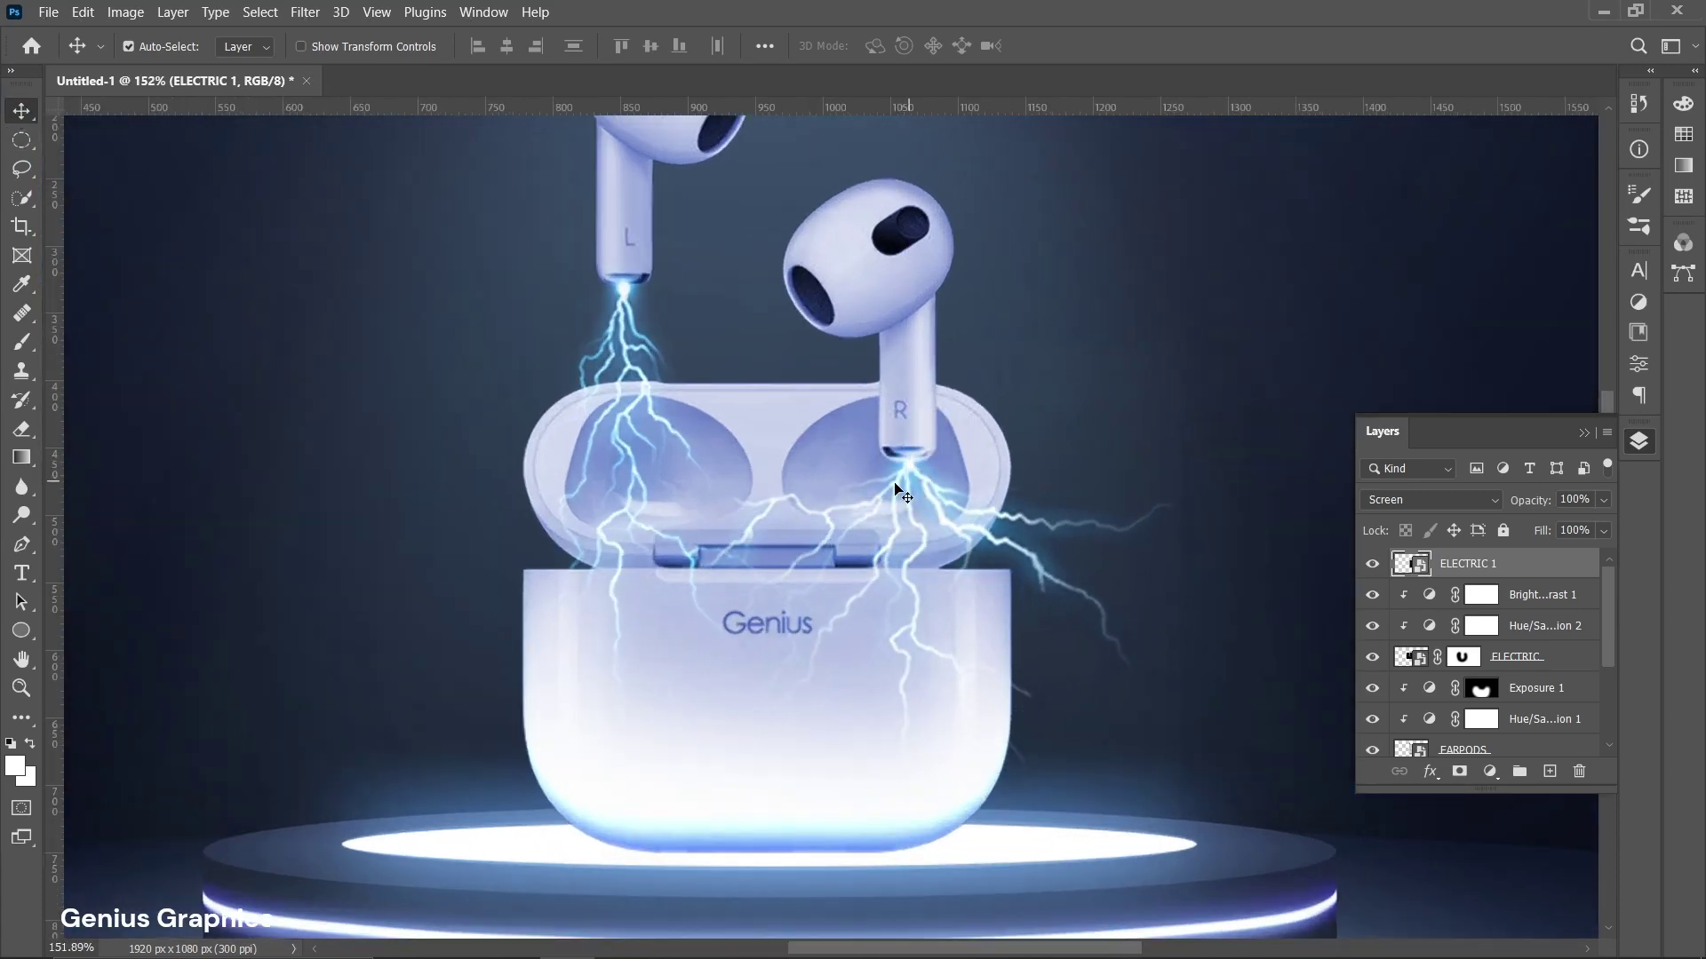
pyautogui.scroll(2, 908, 477)
pyautogui.scroll(-3, 906, 471)
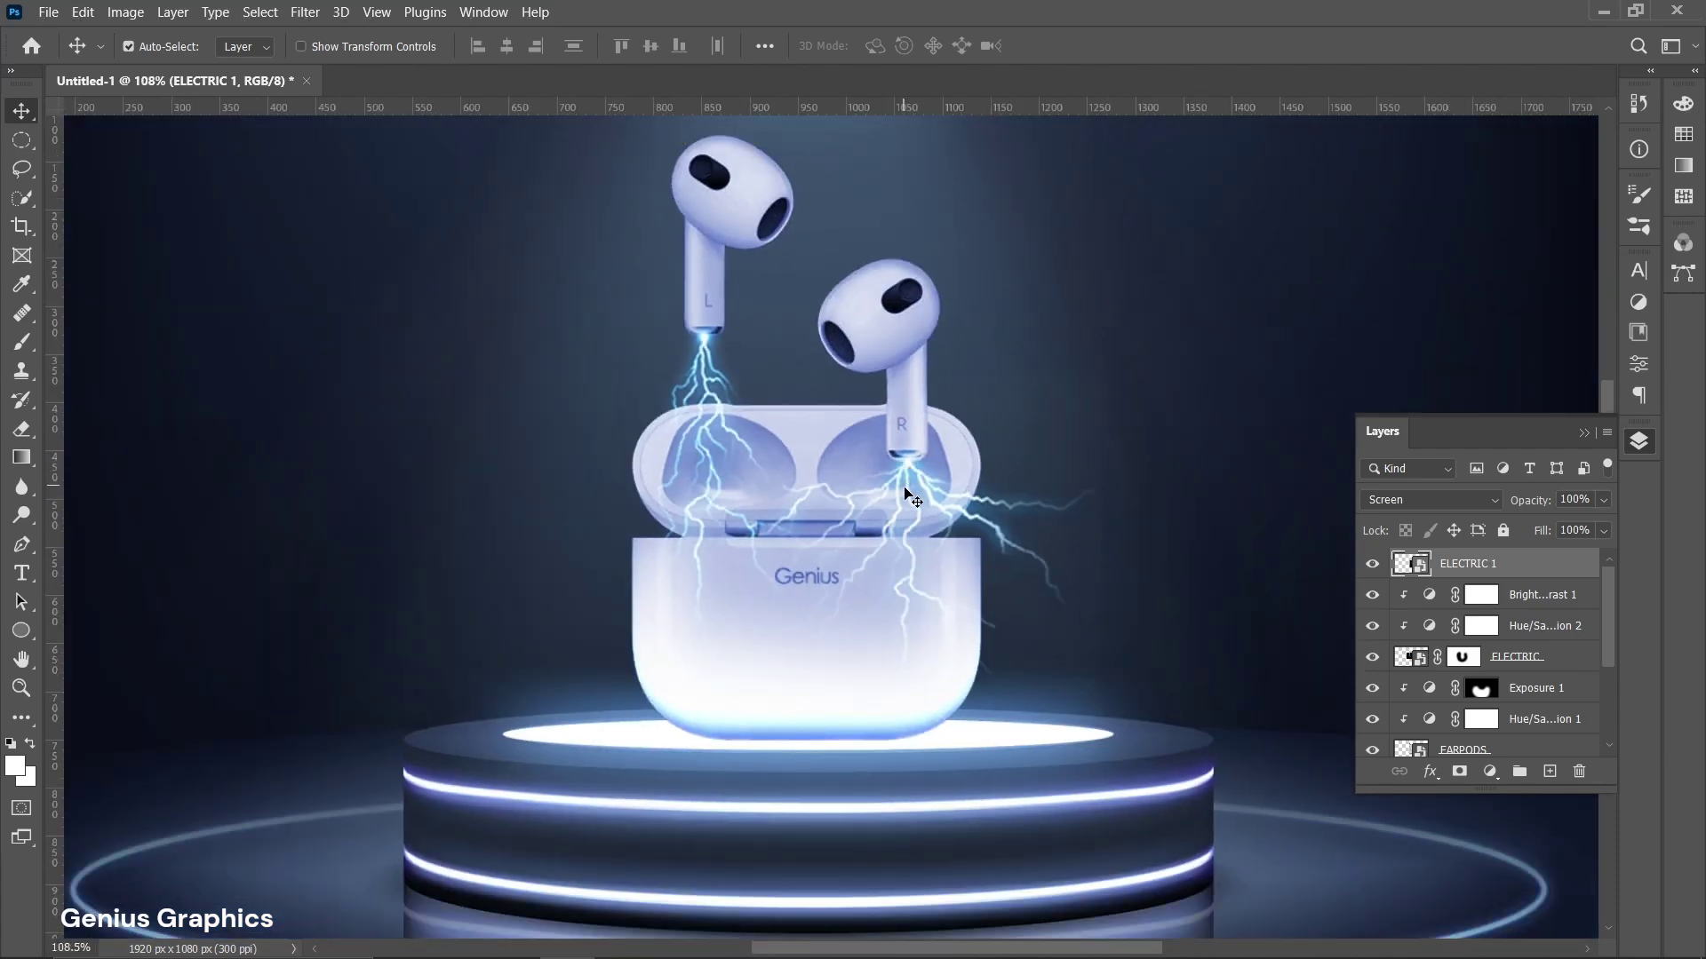
pyautogui.hotkey('ctrl', 't')
pyautogui.moveTo(1099, 570); pyautogui.dragTo(1086, 564)
pyautogui.scroll(3, 908, 515)
pyautogui.moveTo(901, 416); pyautogui.dragTo(902, 415)
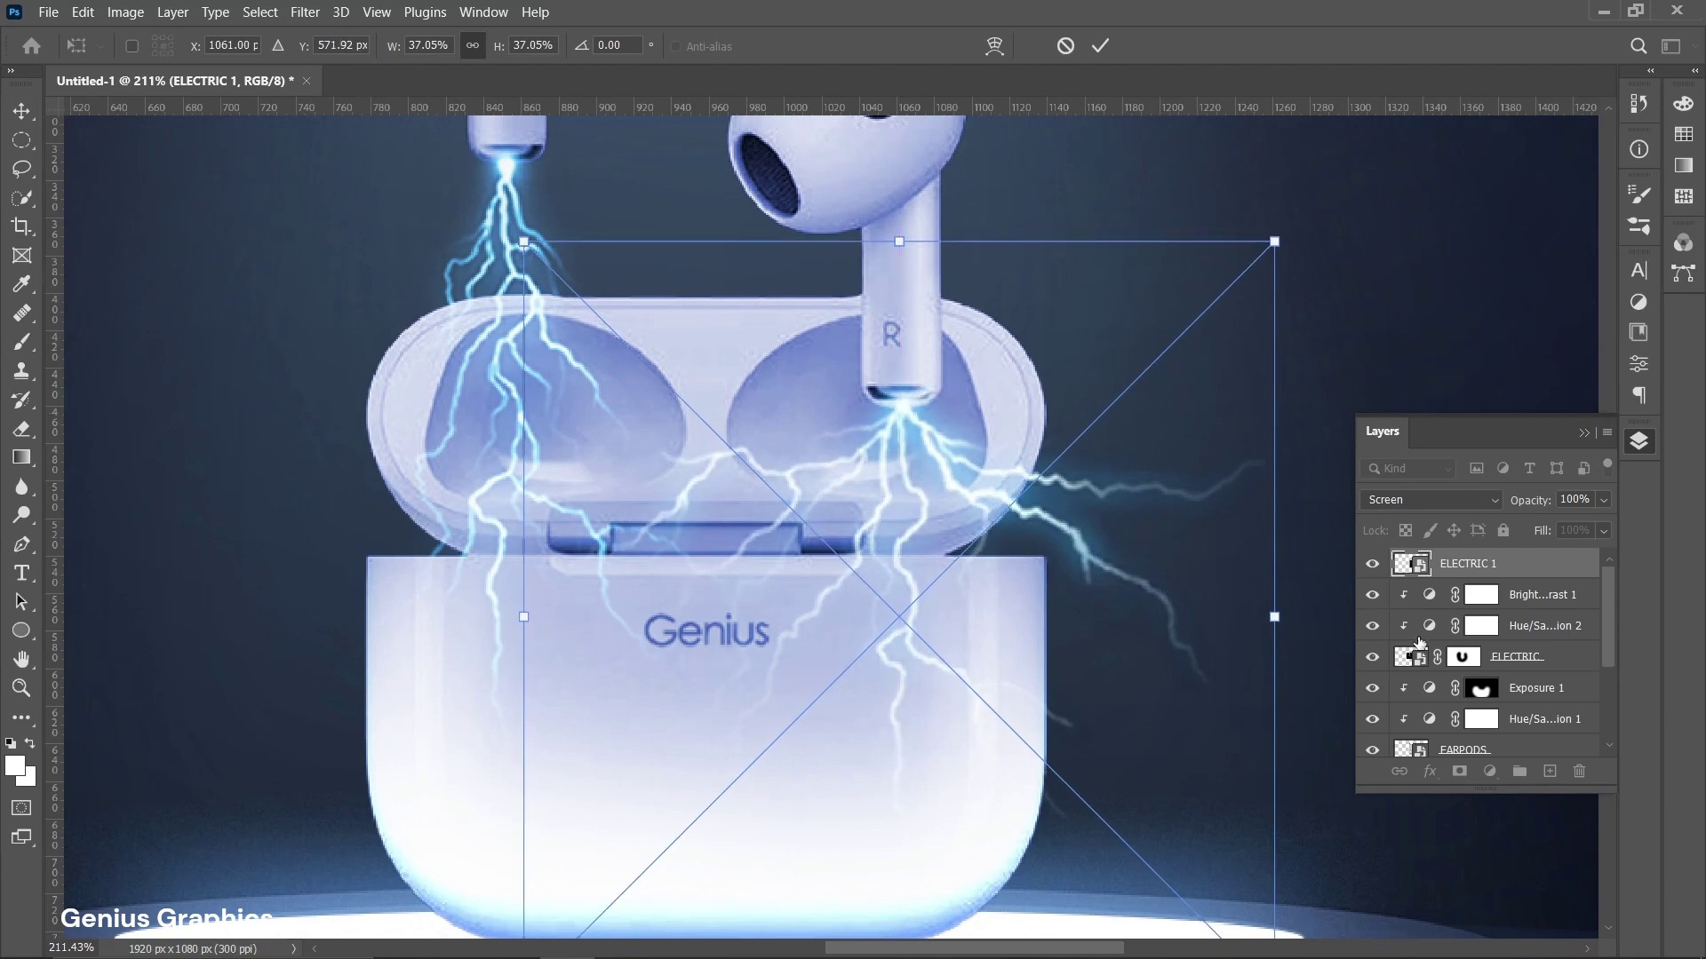
pyautogui.press('Return')
pyautogui.click(506, 190)
pyautogui.moveTo(503, 171); pyautogui.dragTo(504, 165)
pyautogui.scroll(2, 503, 165)
pyautogui.scroll(-5, 1020, 578)
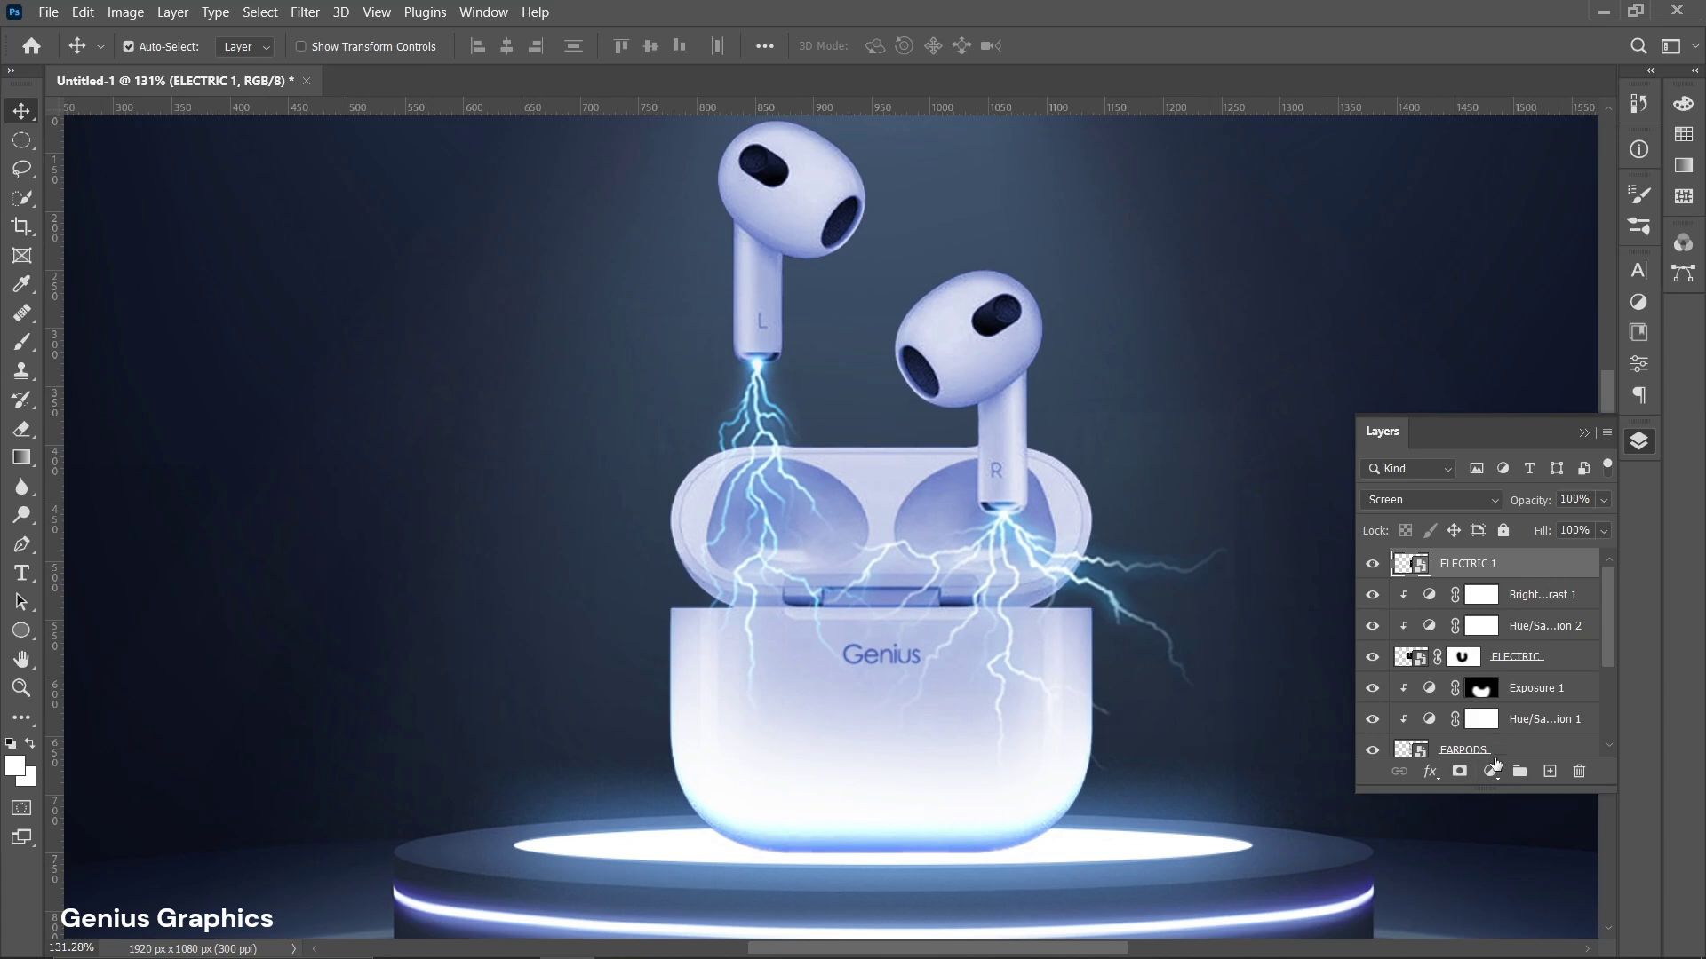
# Add a Hue/Saturation layer clipped to ELECTRIC 1, colorized at hue 212, saturation 41.
pyautogui.click(1493, 769)
pyautogui.click(1542, 568)
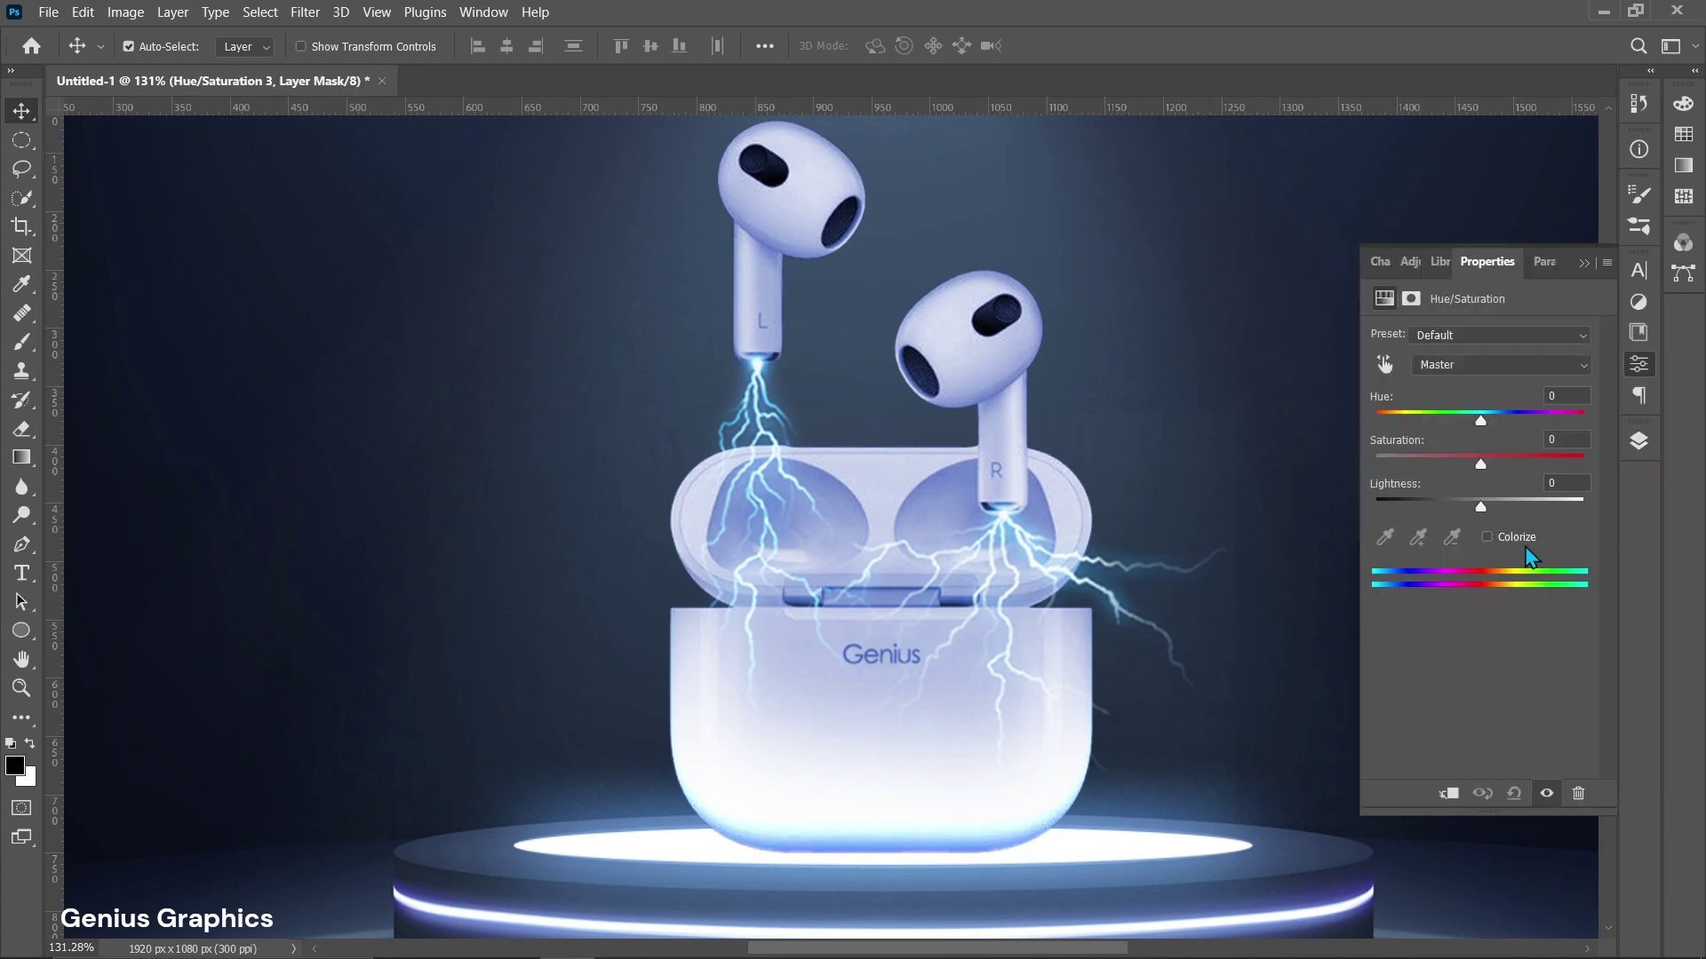
pyautogui.moveTo(1480, 420); pyautogui.dragTo(1498, 422)
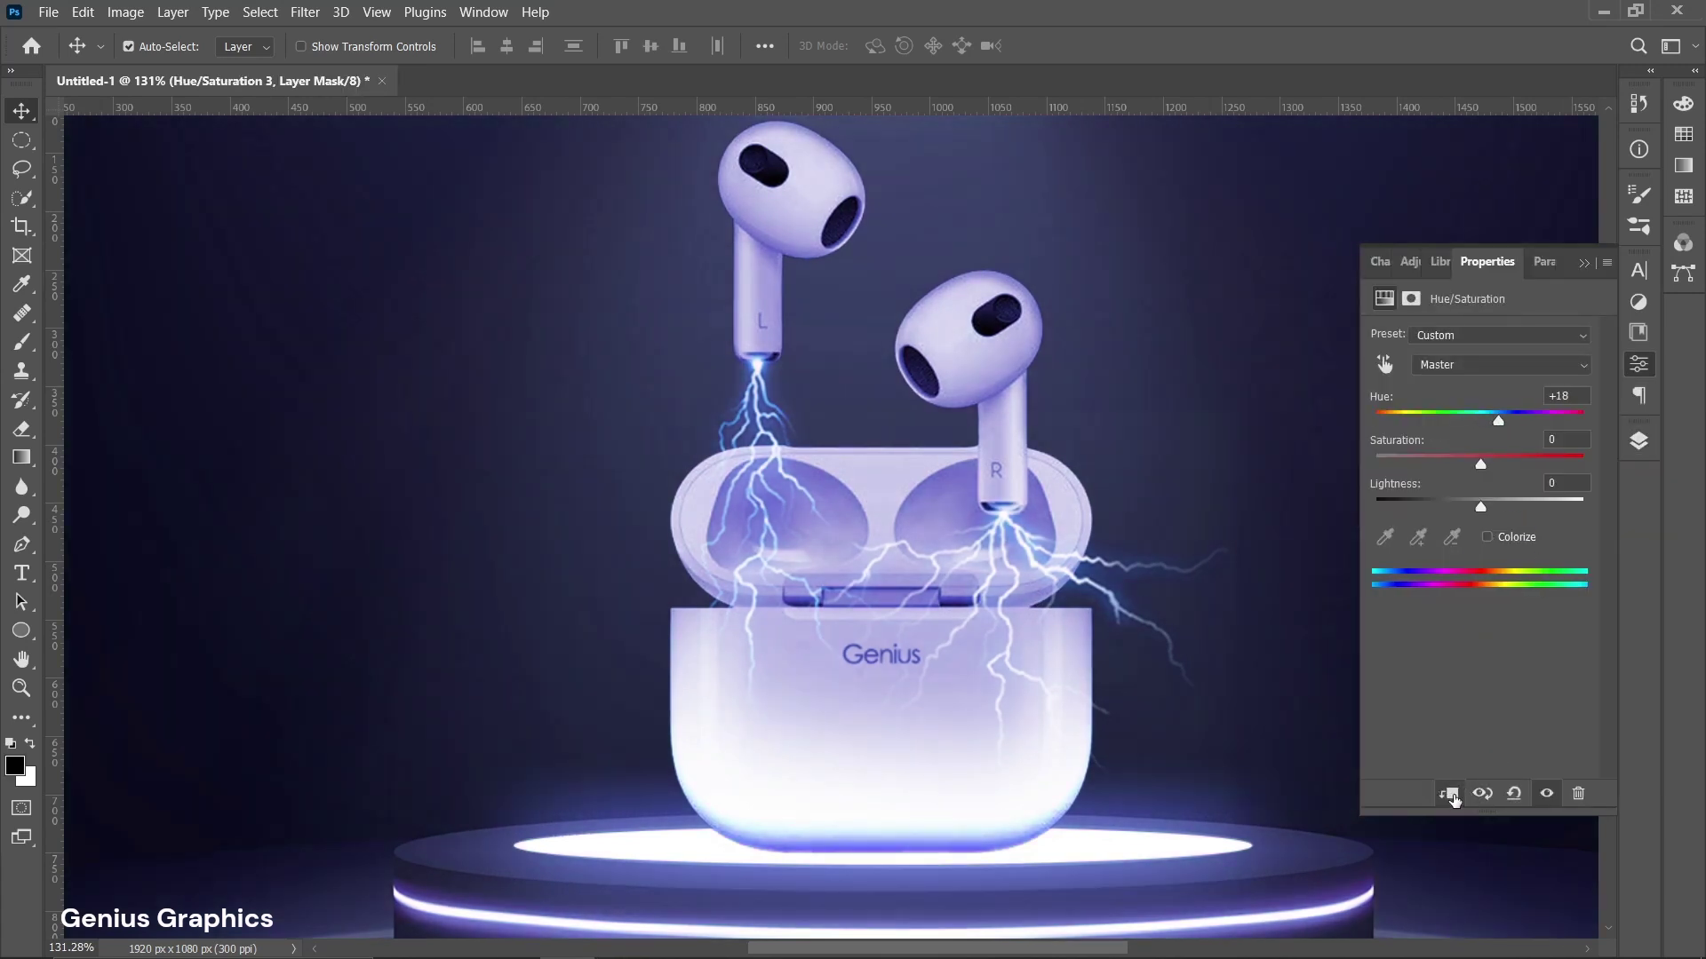
pyautogui.click(1450, 795)
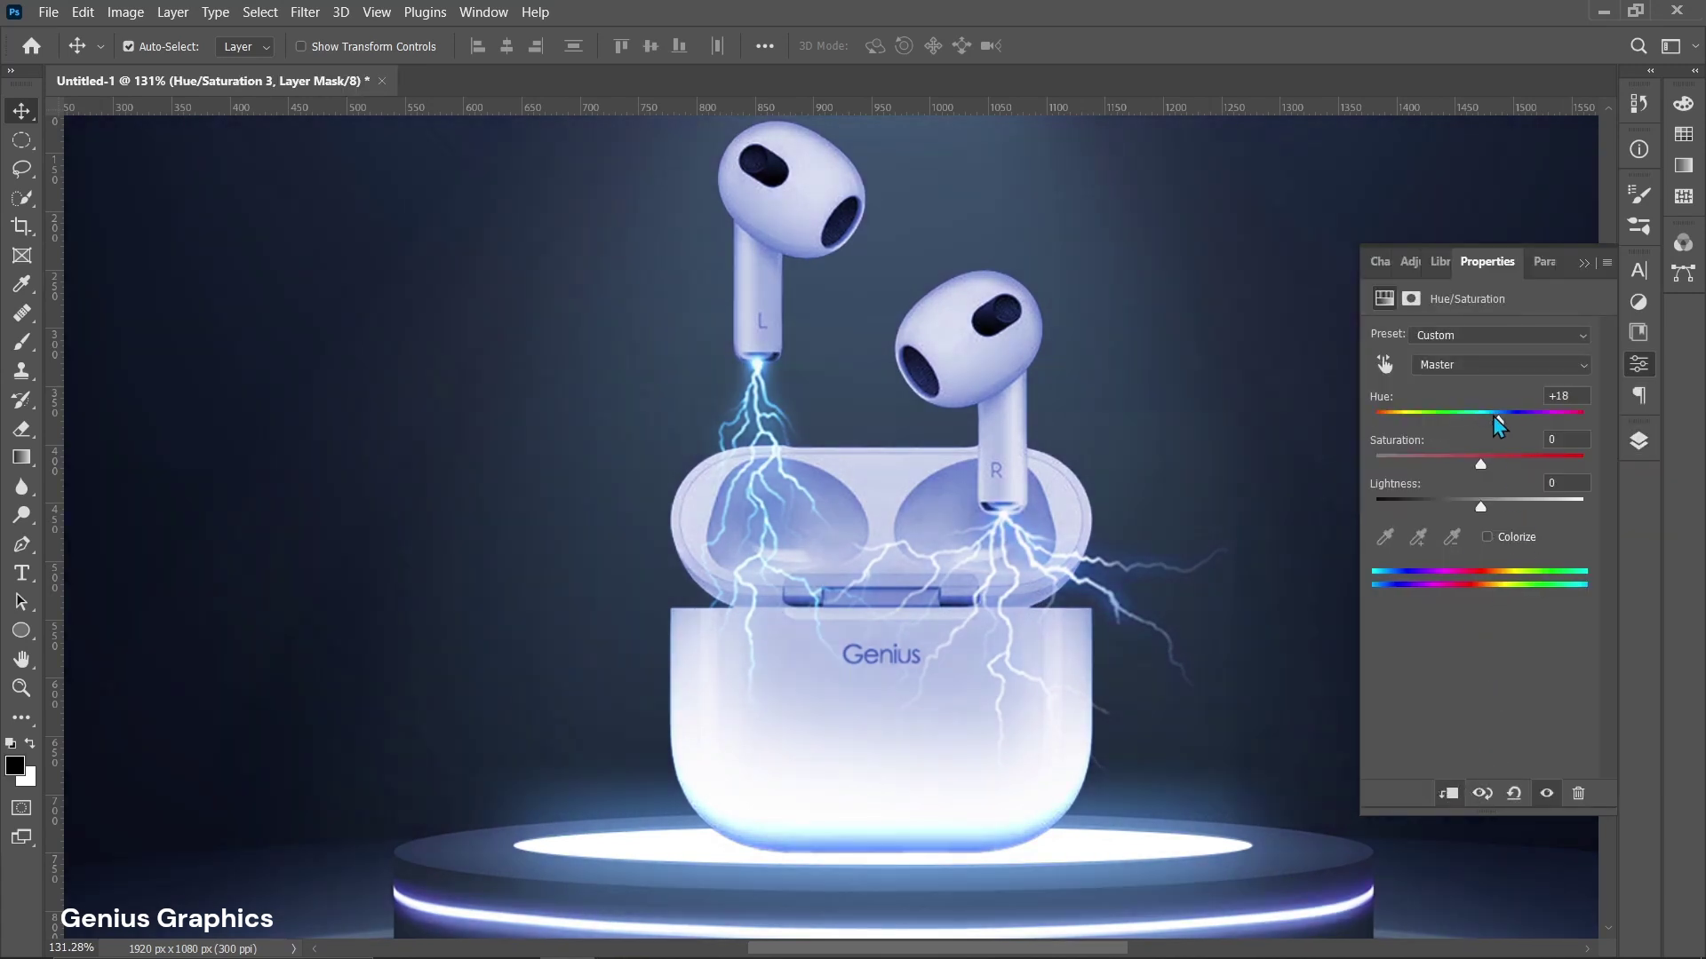
pyautogui.click(1489, 535)
pyautogui.moveTo(1484, 424); pyautogui.dragTo(1501, 424)
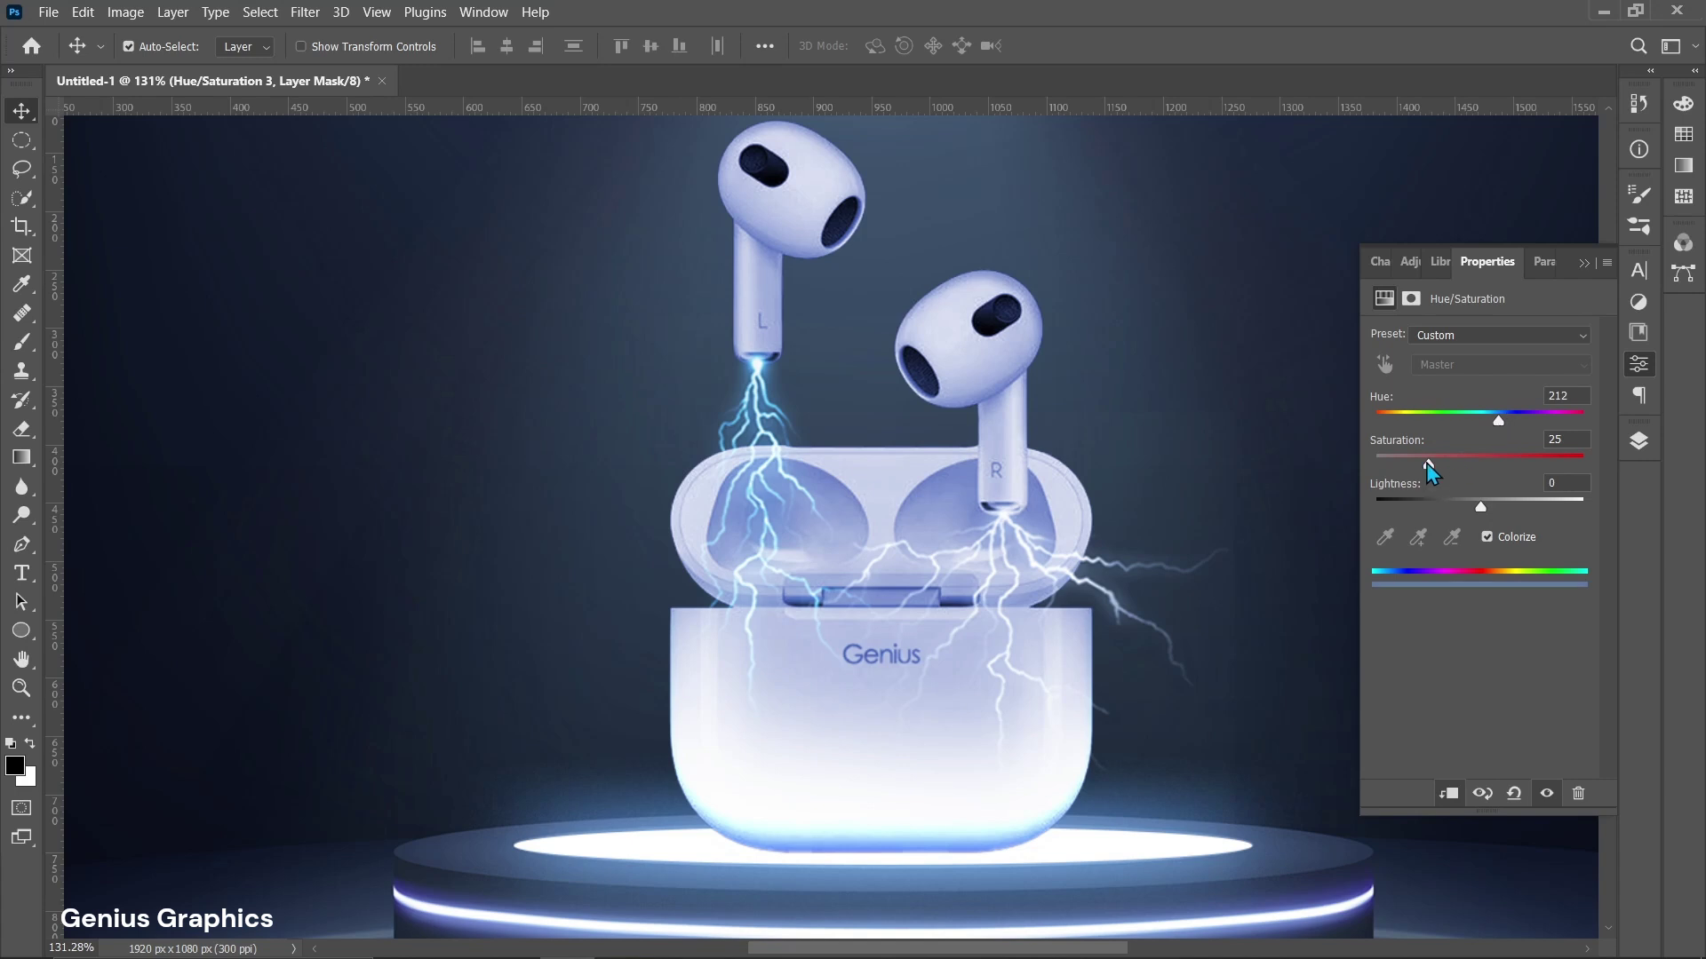
pyautogui.moveTo(1426, 468); pyautogui.dragTo(1502, 462)
pyautogui.click(1584, 265)
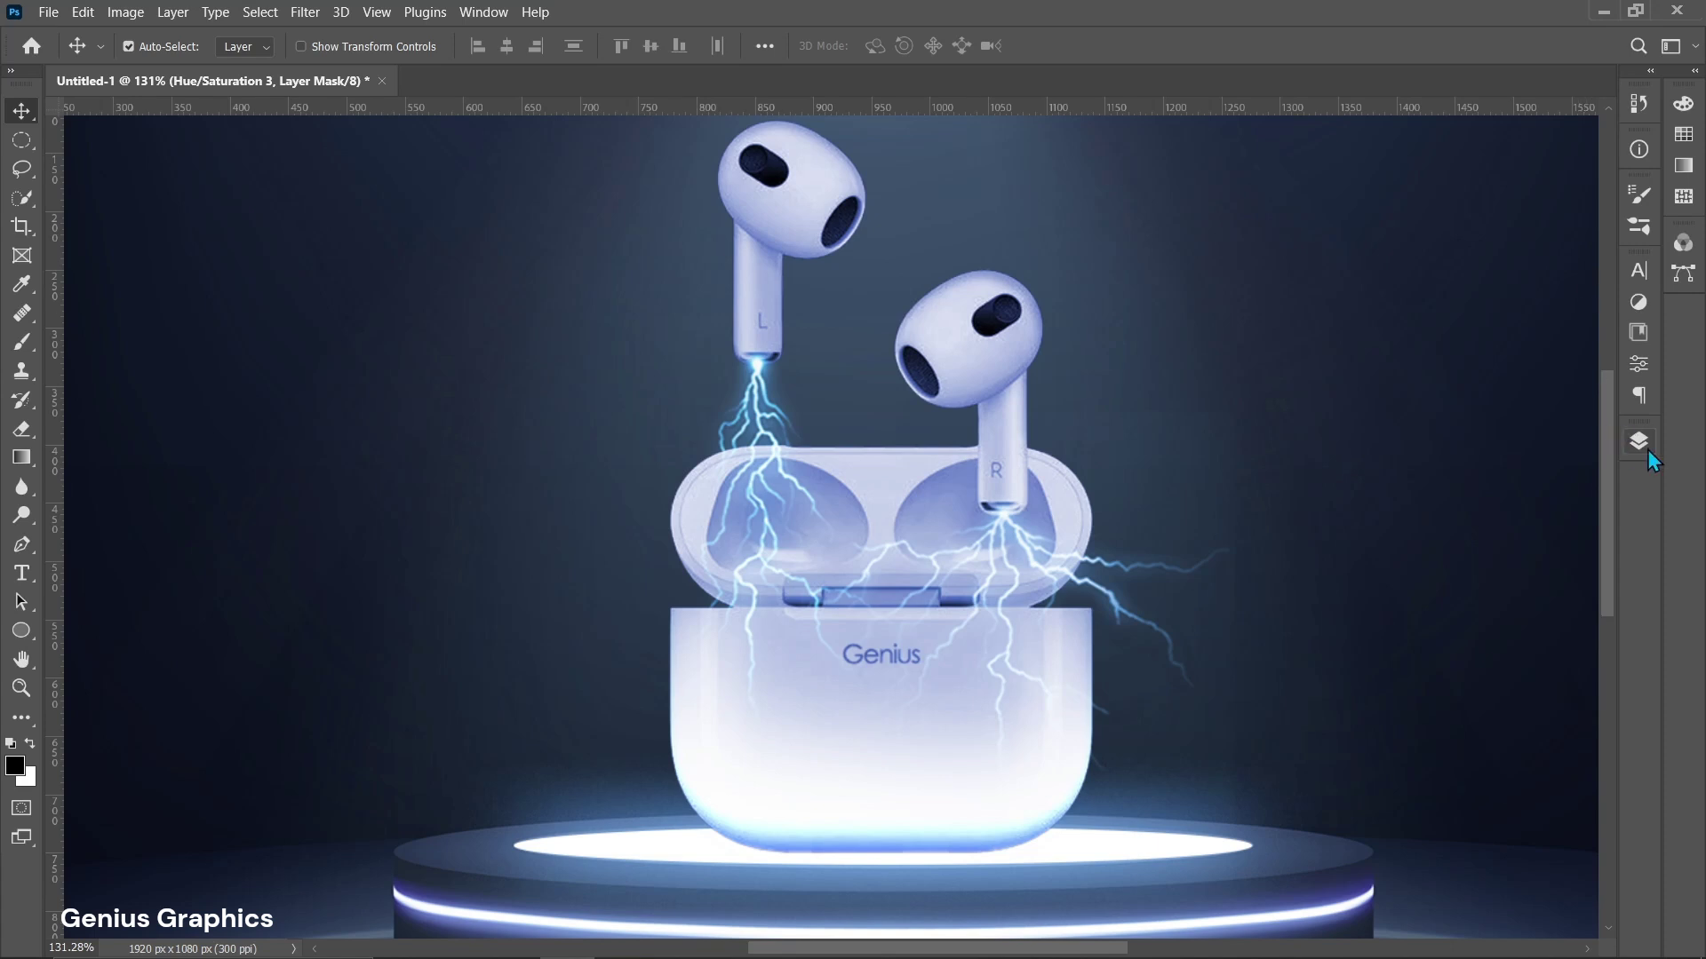
pyautogui.click(1639, 442)
# Add a Brightness/Contrast layer clipped to ELECTRIC 1 with brightness 38 and contrast 64.
pyautogui.click(1490, 771)
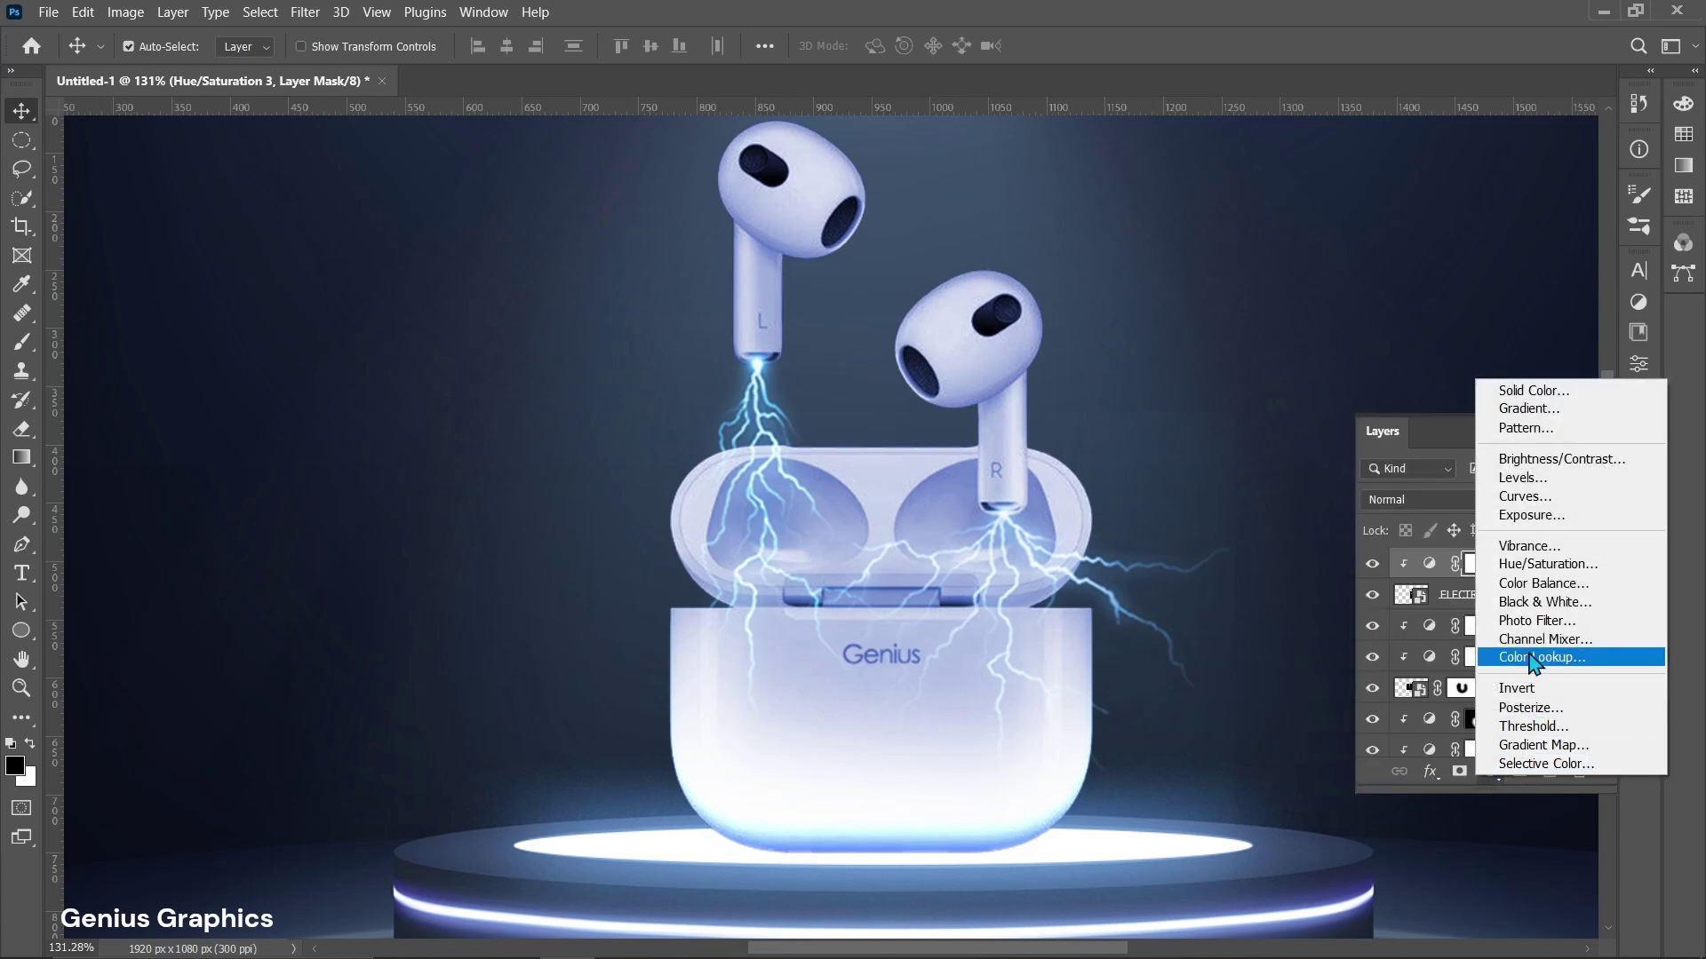
pyautogui.click(1541, 462)
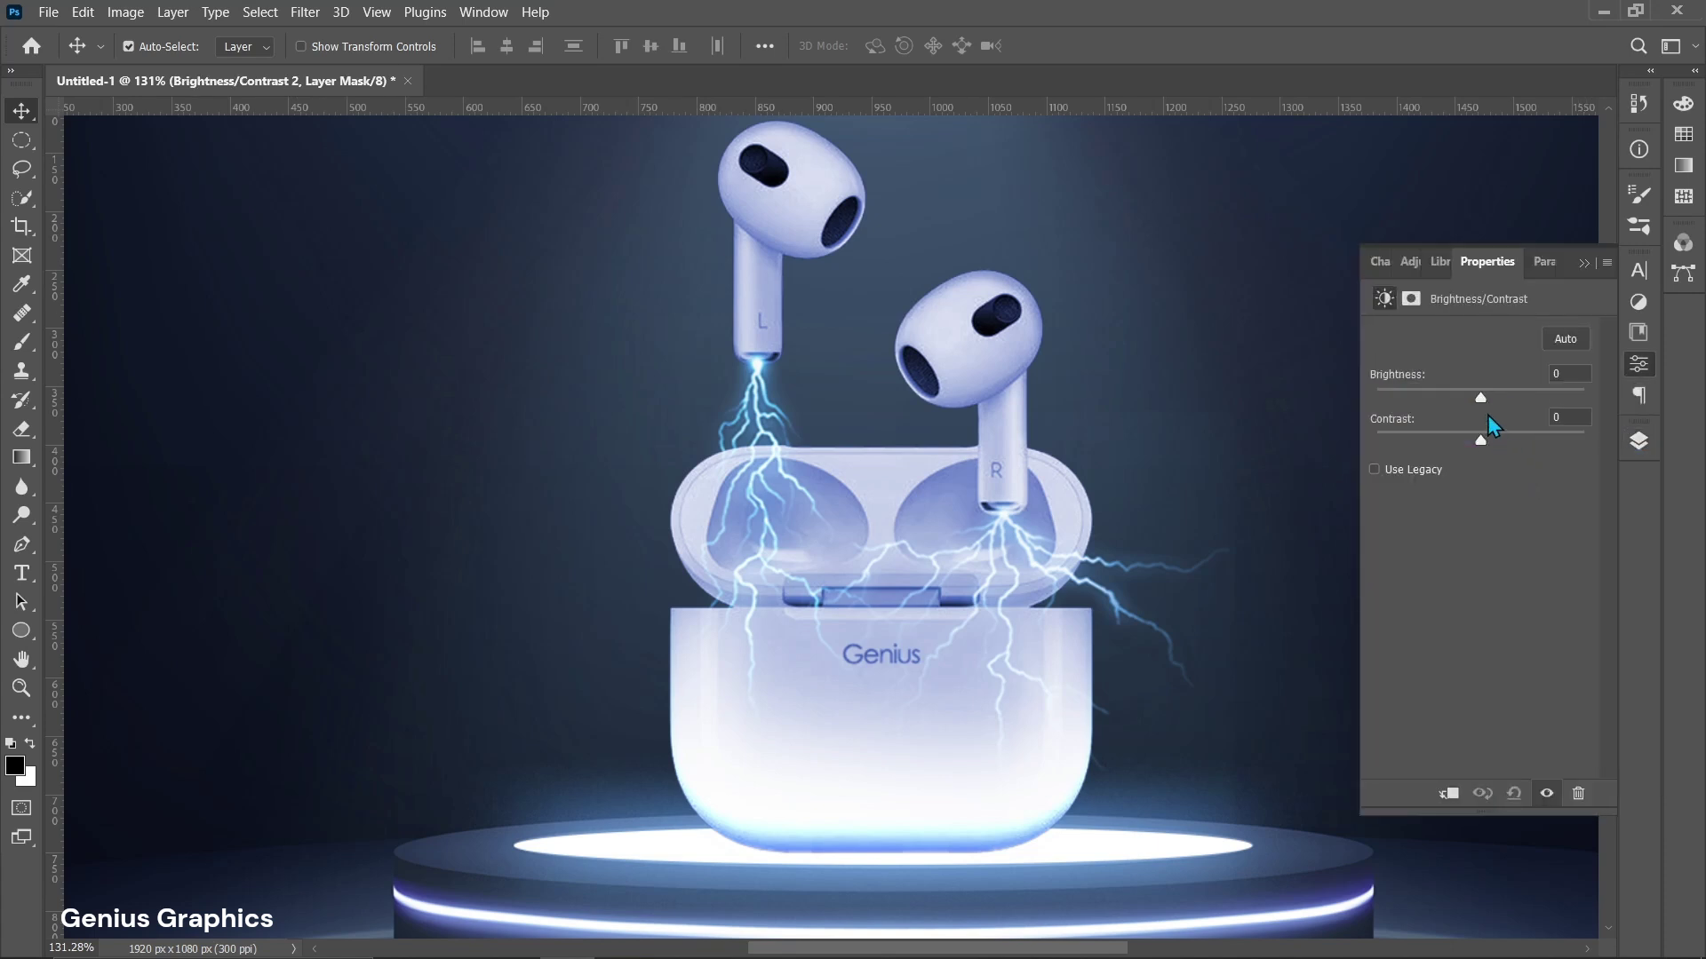
pyautogui.moveTo(1481, 400); pyautogui.dragTo(1514, 399)
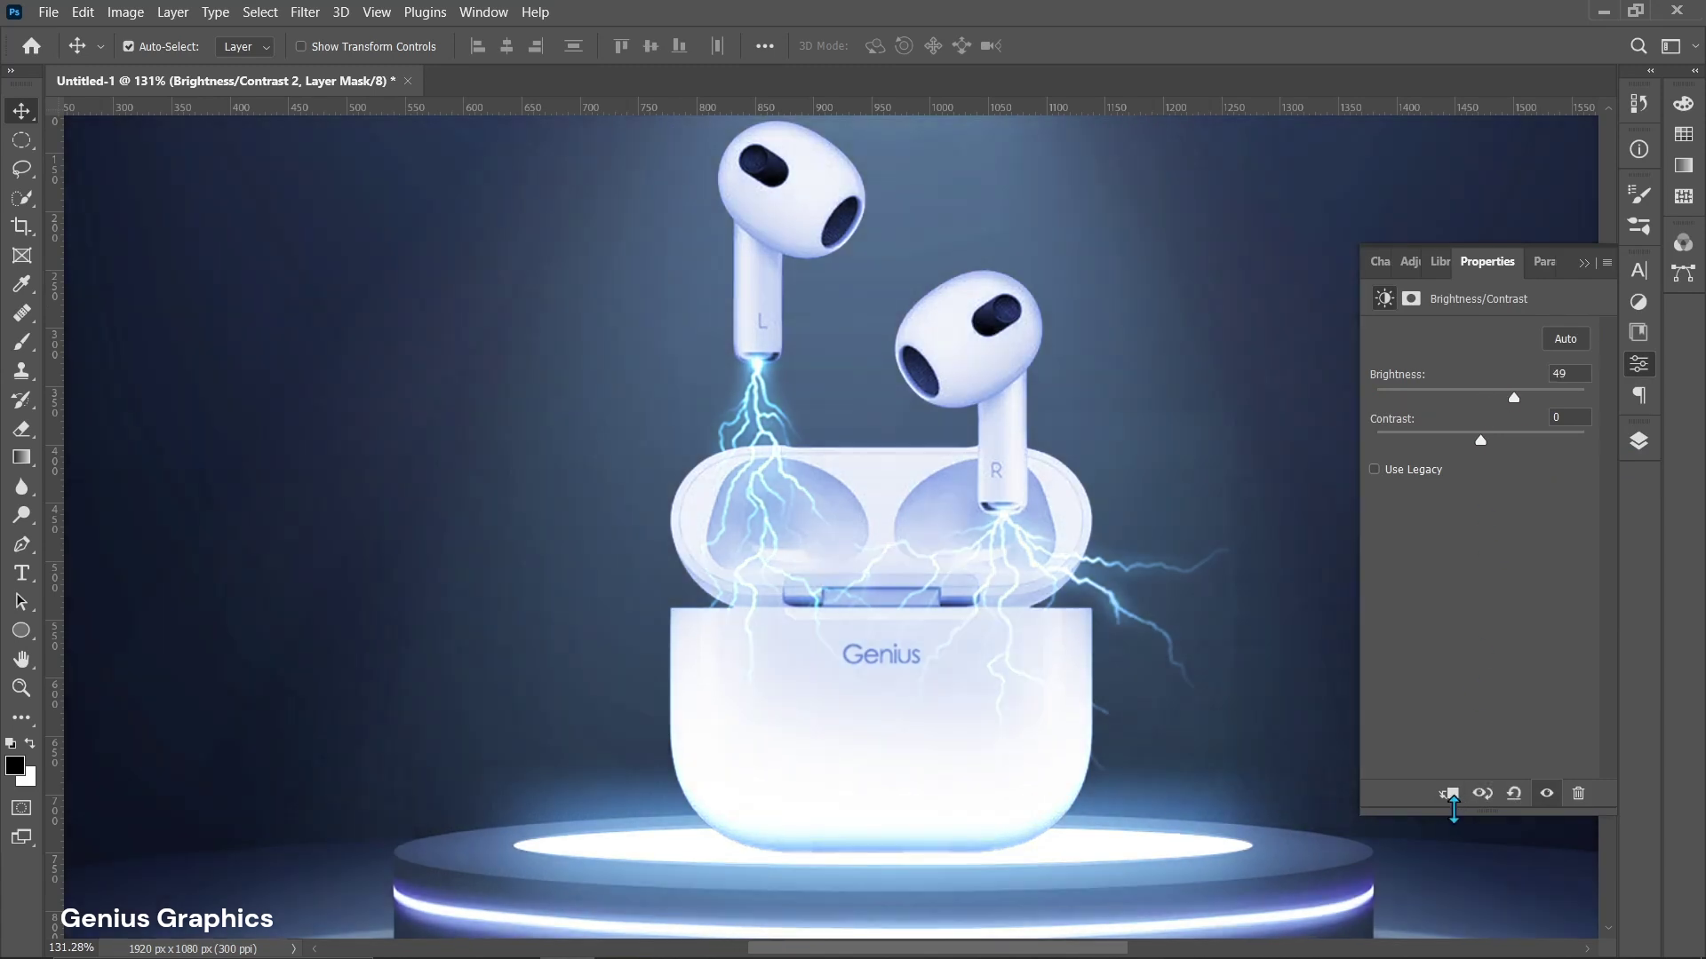
pyautogui.click(1451, 795)
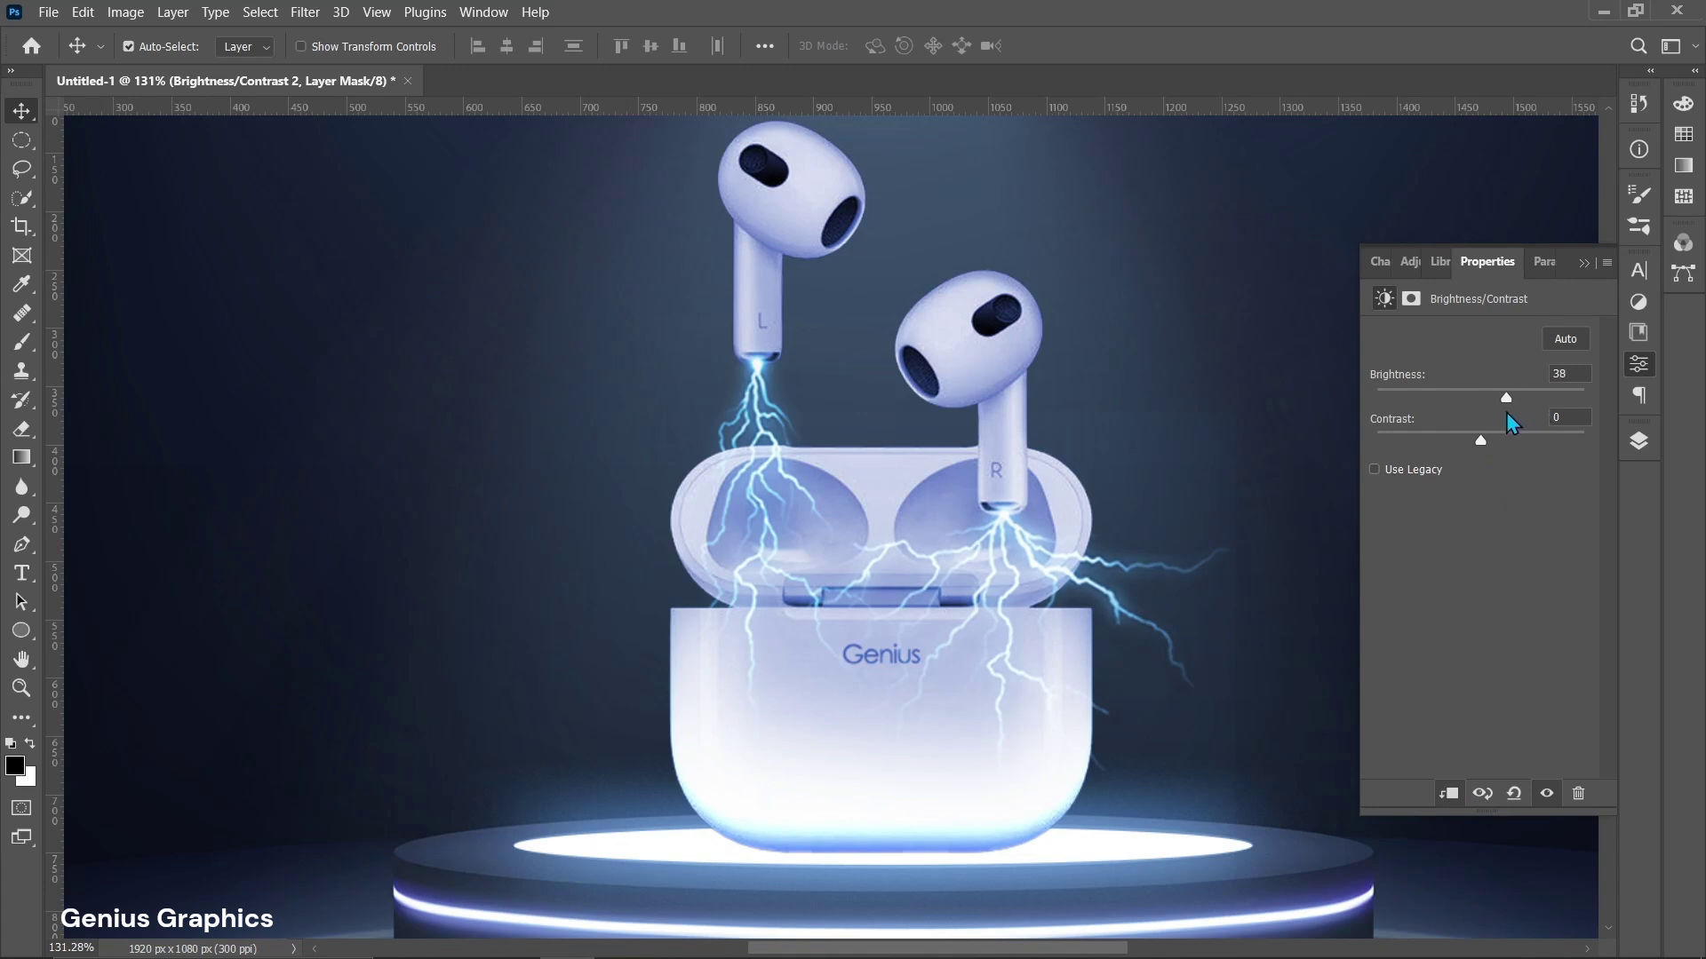
pyautogui.moveTo(1480, 442); pyautogui.dragTo(1552, 444)
pyautogui.click(1637, 444)
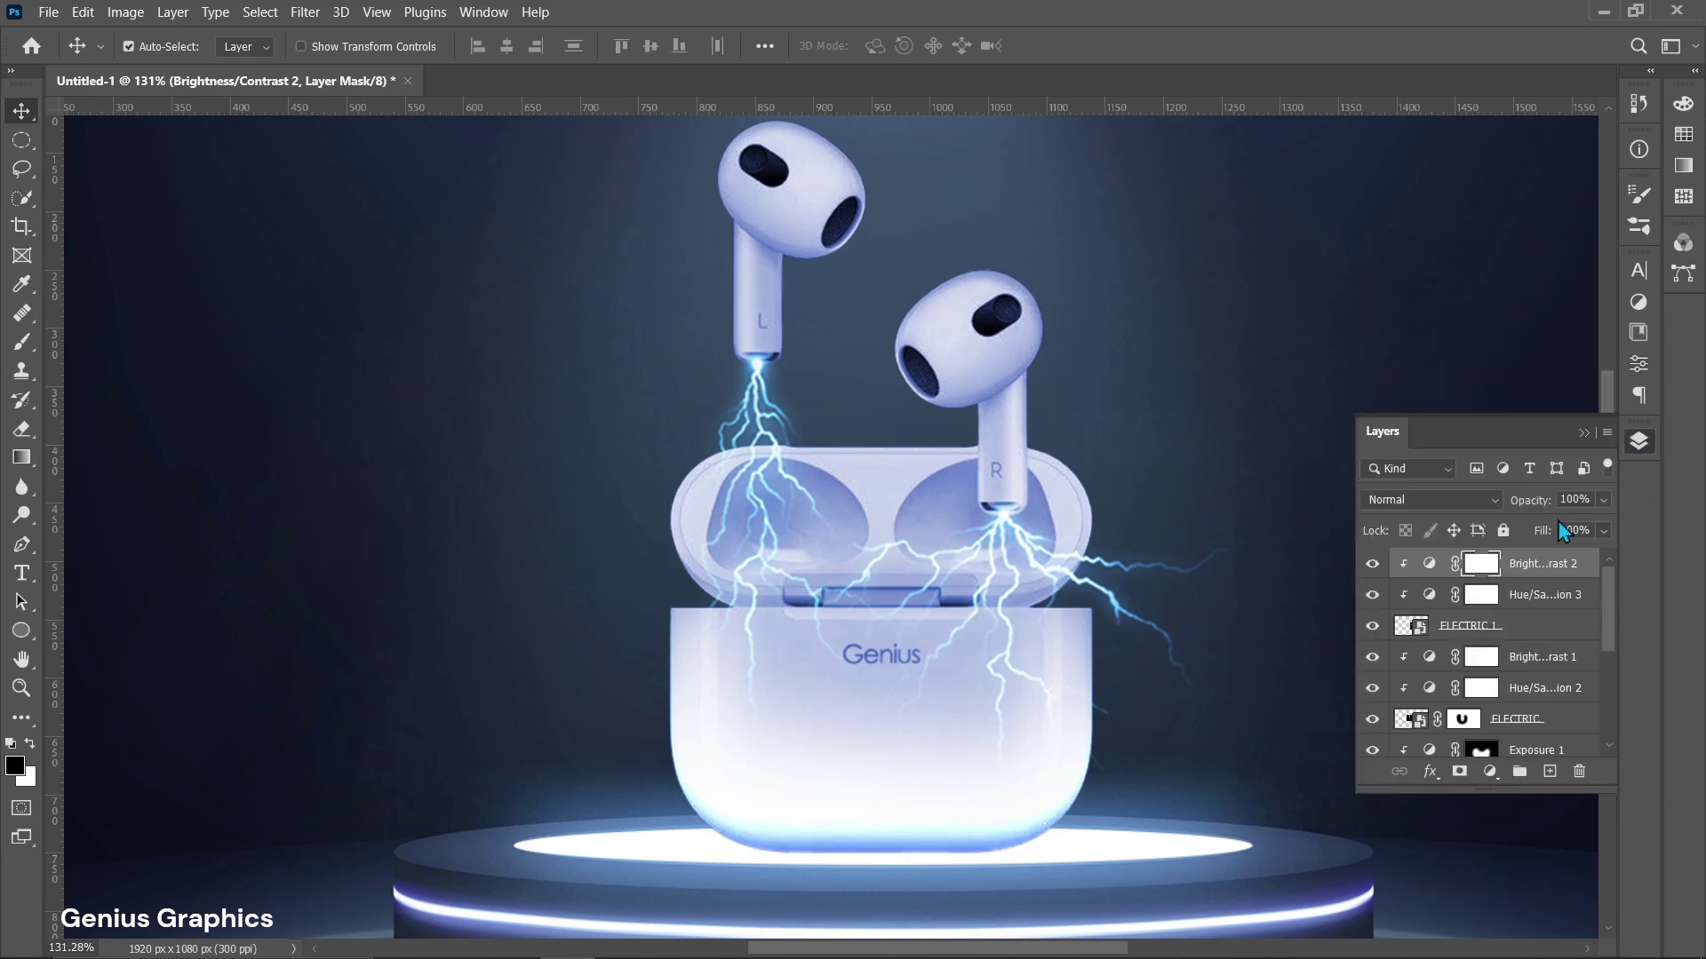
# Mask ELECTRIC 1 and paint black with a smaller brush along the case's lower left.
pyautogui.click(1412, 629)
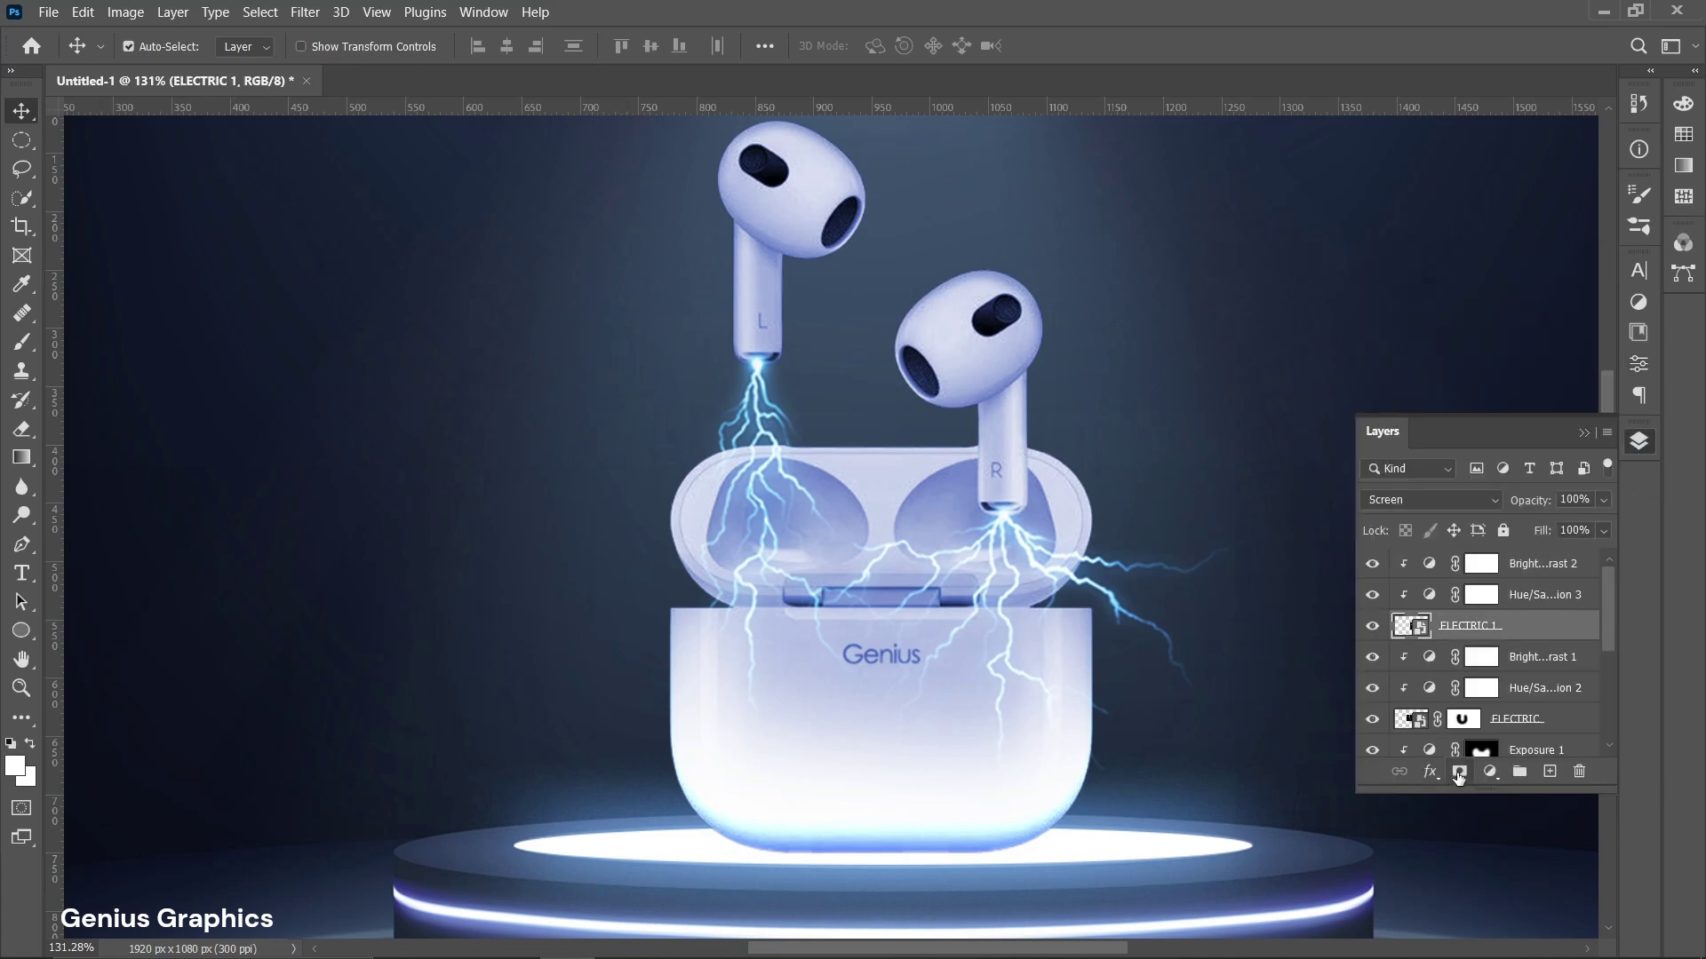
pyautogui.click(1458, 771)
pyautogui.click(22, 342)
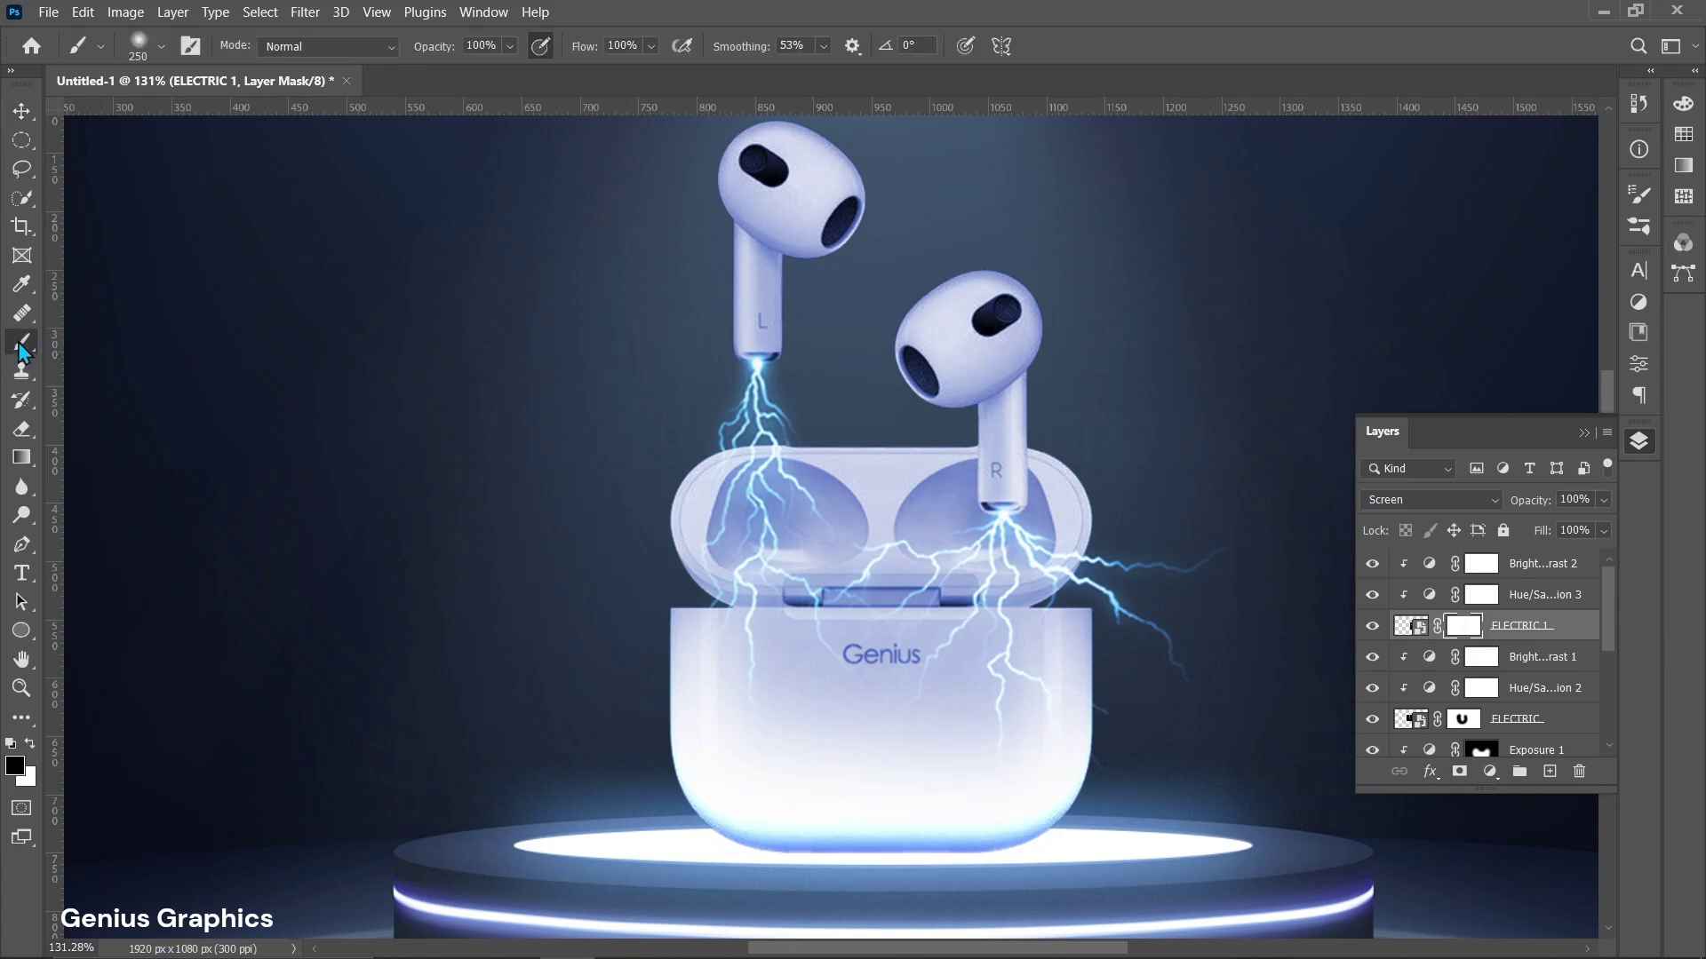
pyautogui.press('[')
pyautogui.press('[')
pyautogui.press('[')
pyautogui.moveTo(924, 799)
pyautogui.mouseDown()
pyautogui.moveTo(942, 800)
pyautogui.moveTo(808, 814)
pyautogui.moveTo(845, 804)
pyautogui.moveTo(853, 875)
pyautogui.moveTo(892, 844)
pyautogui.mouseUp()
pyautogui.moveTo(622, 746)
pyautogui.mouseDown()
pyautogui.moveTo(723, 716)
pyautogui.moveTo(780, 773)
pyautogui.mouseUp()
# Select Brightness/Contrast 2, switch to the Move tool and fit the whole image on screen.
pyautogui.click(1515, 565)
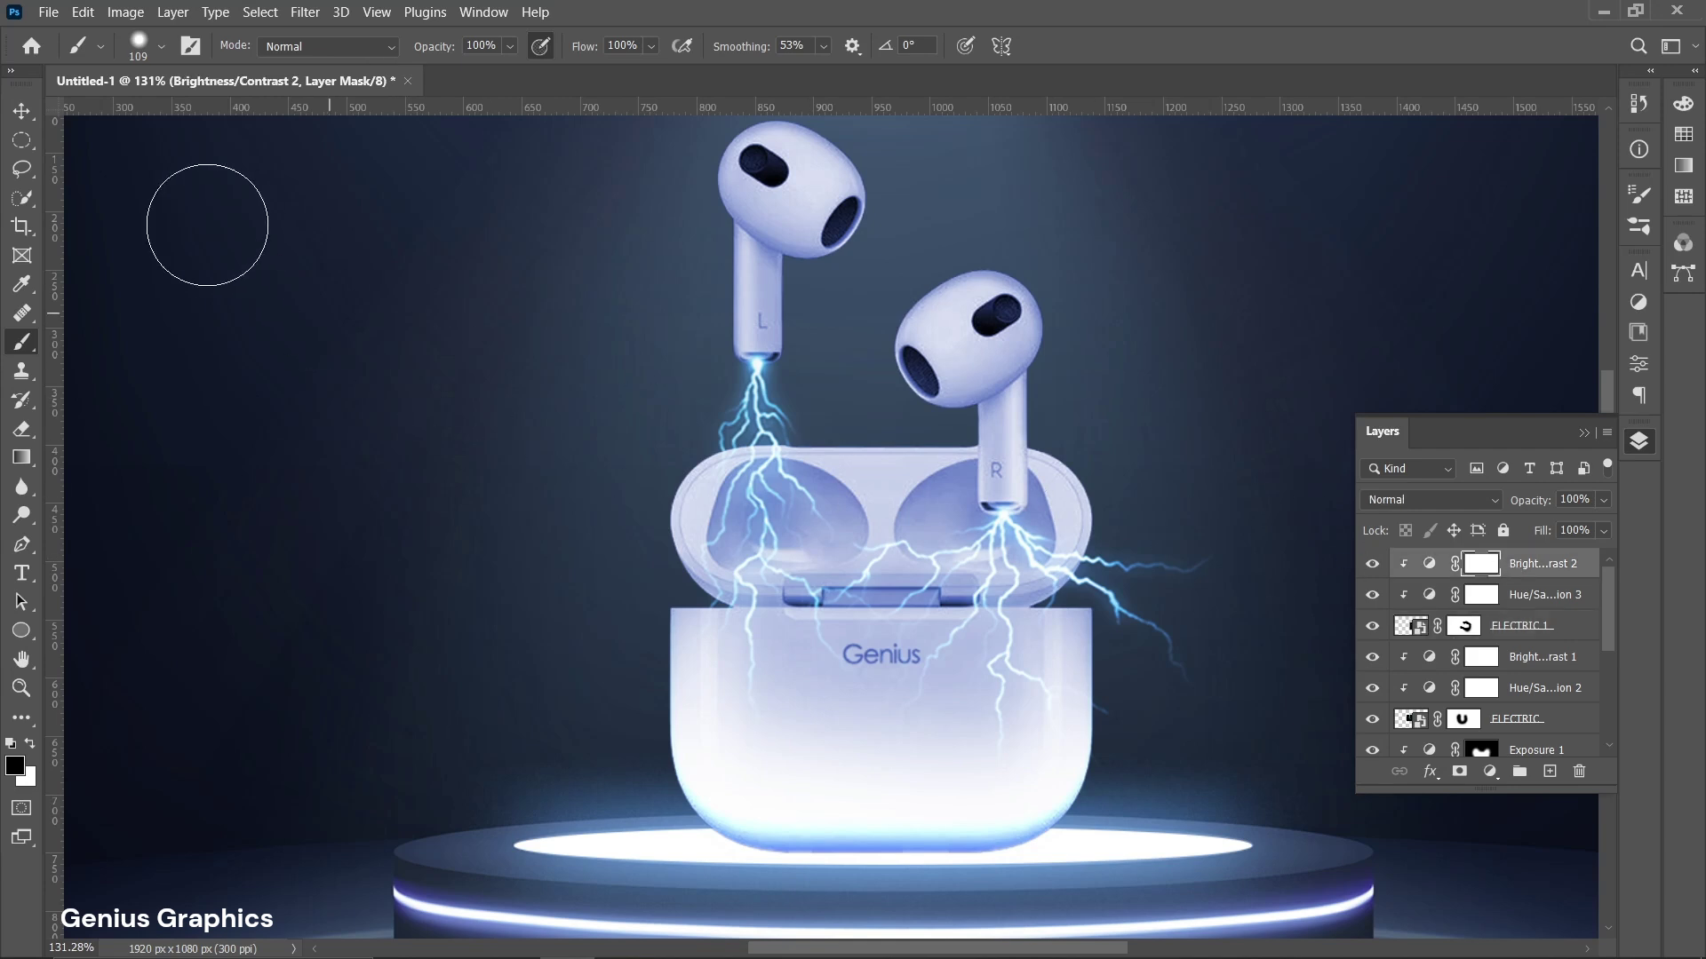
pyautogui.press('v')
pyautogui.hotkey('ctrl', '0')
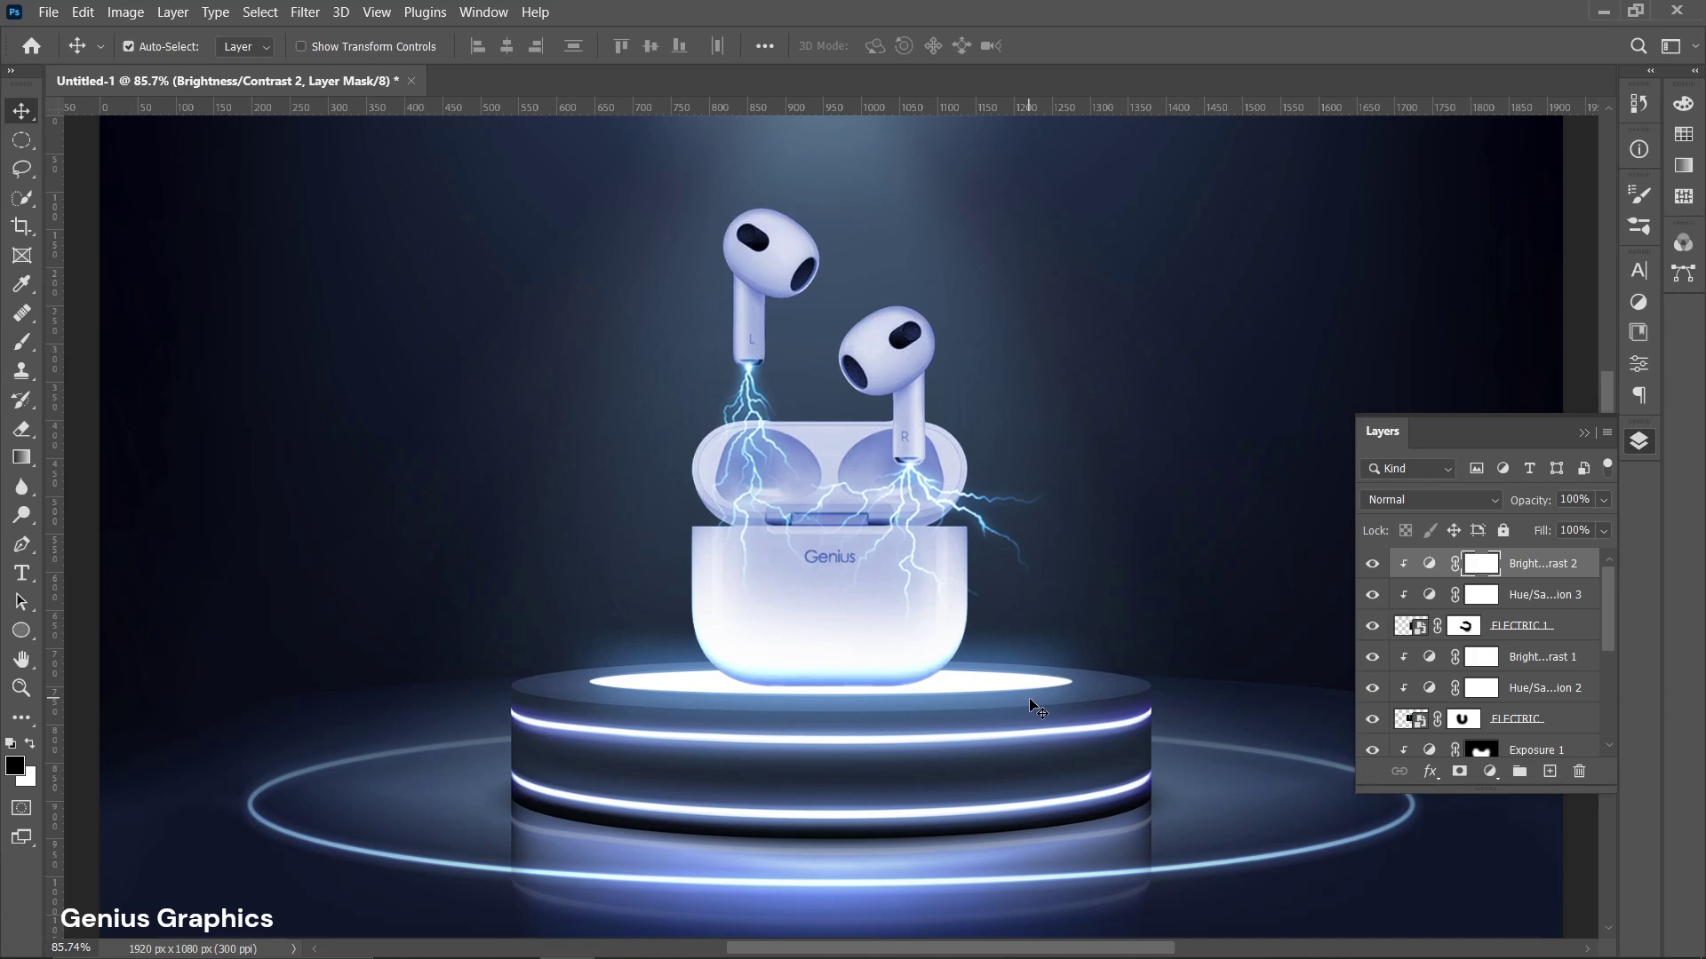
# Place the SPOT 1 light-beam image embedded into the document.
pyautogui.click(49, 12)
pyautogui.click(93, 410)
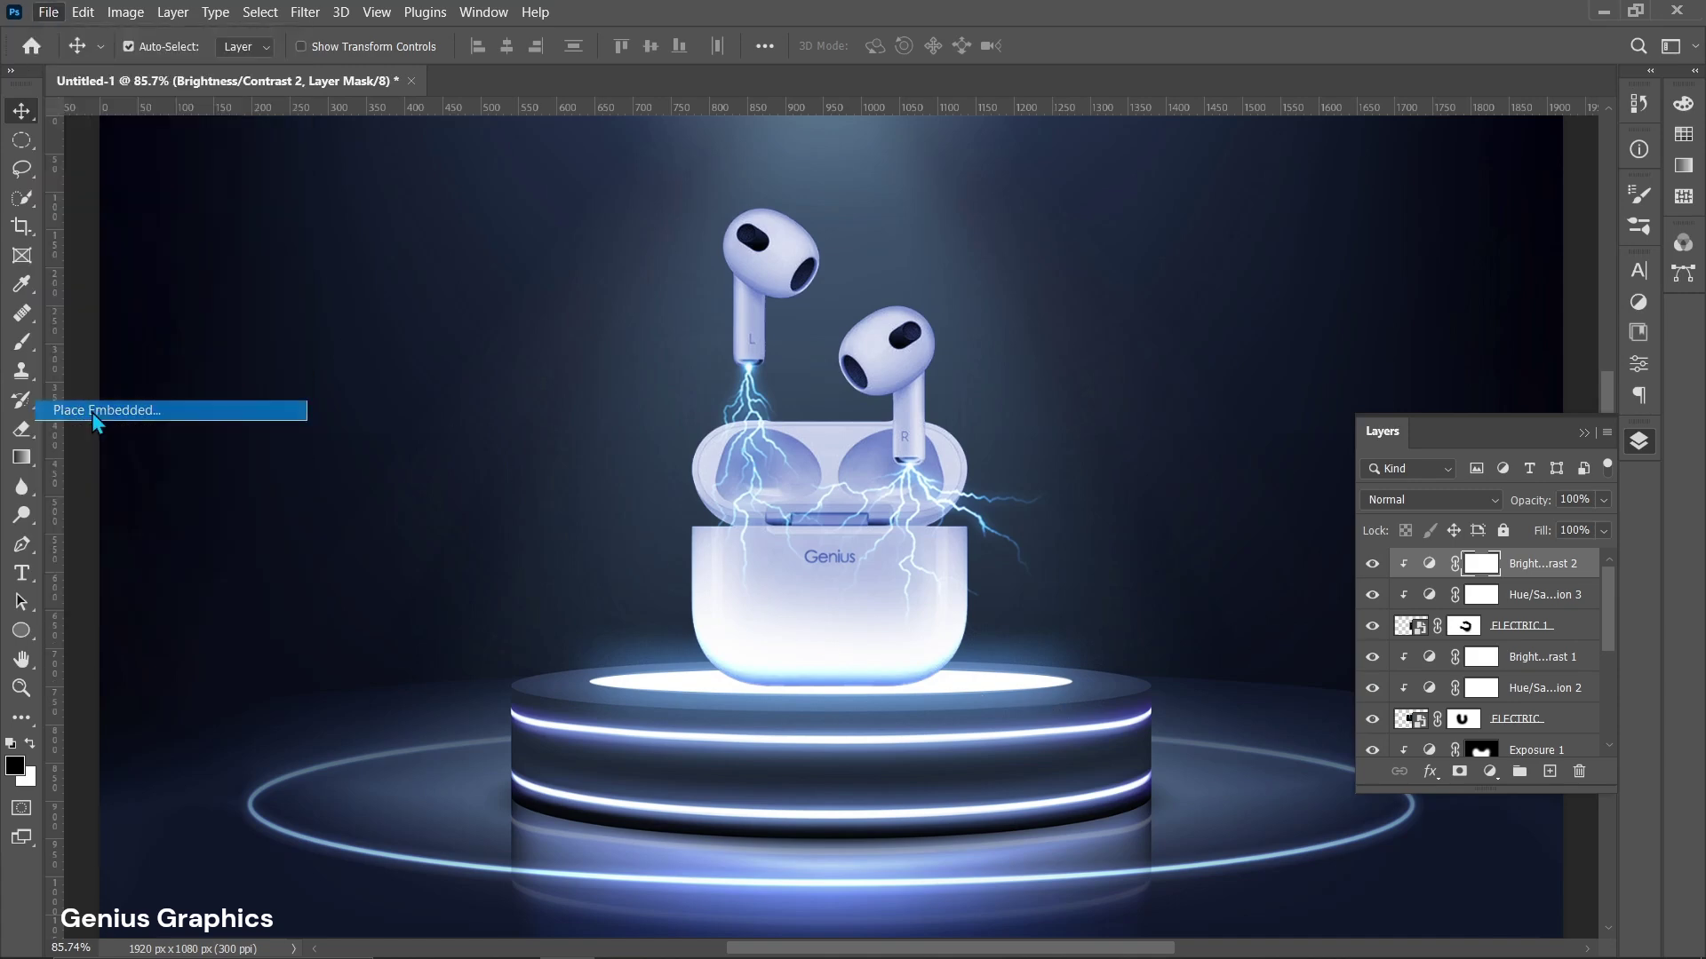
pyautogui.click(745, 185)
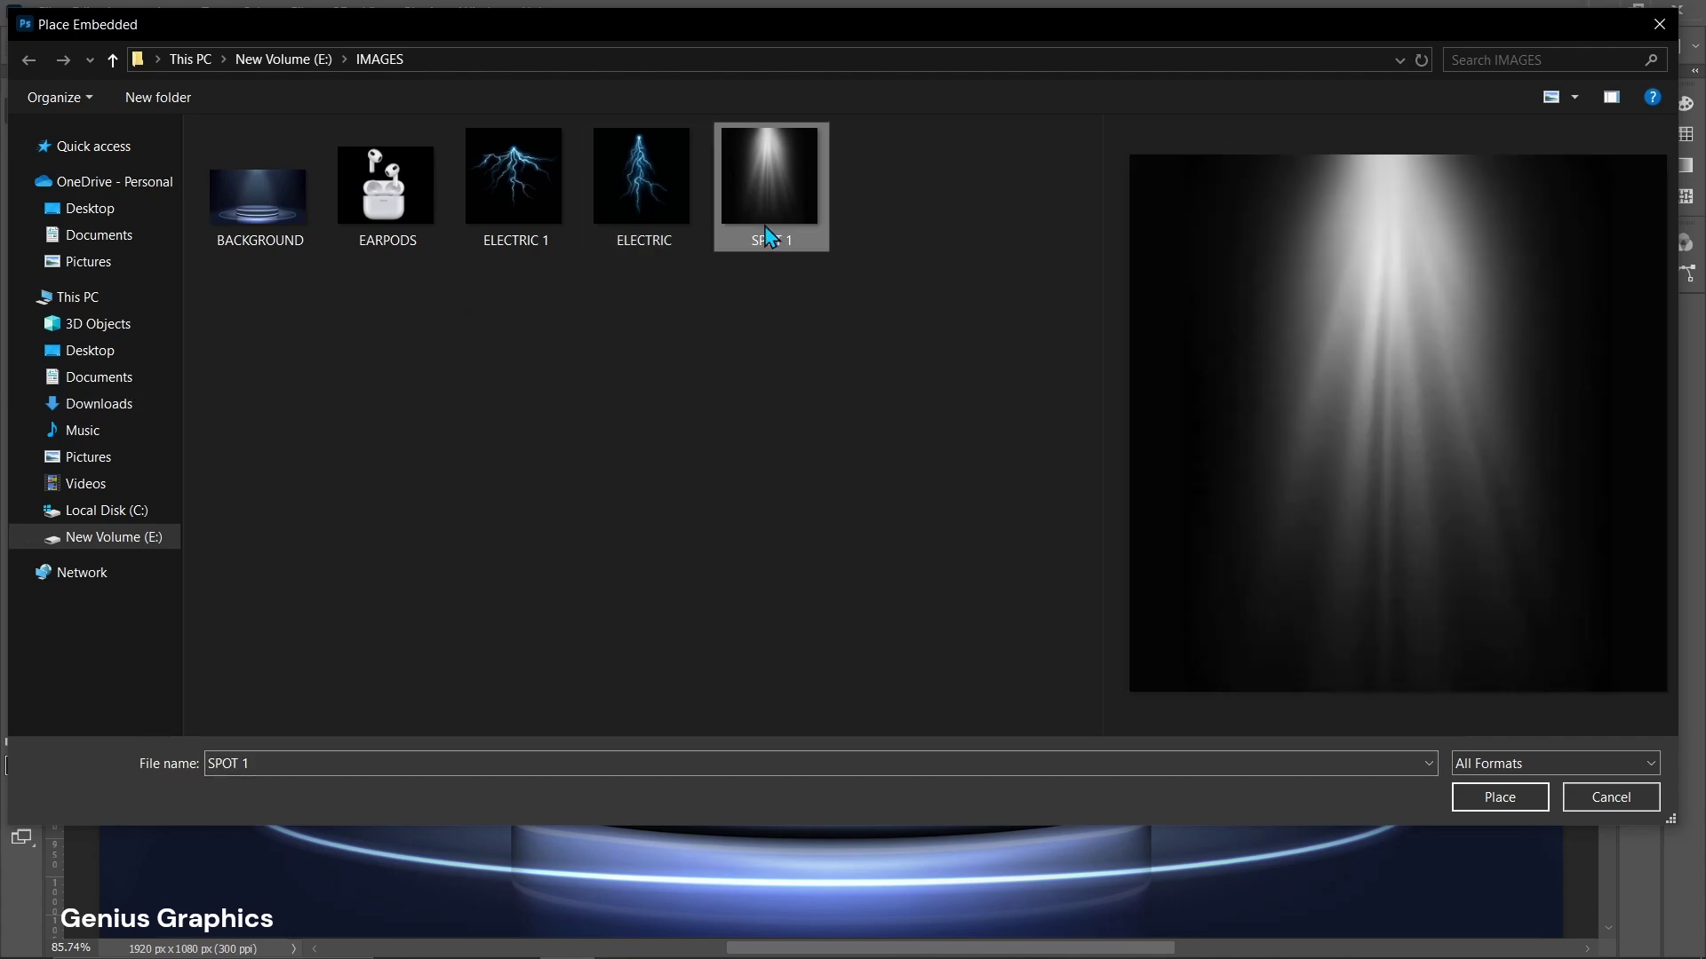
pyautogui.click(1521, 802)
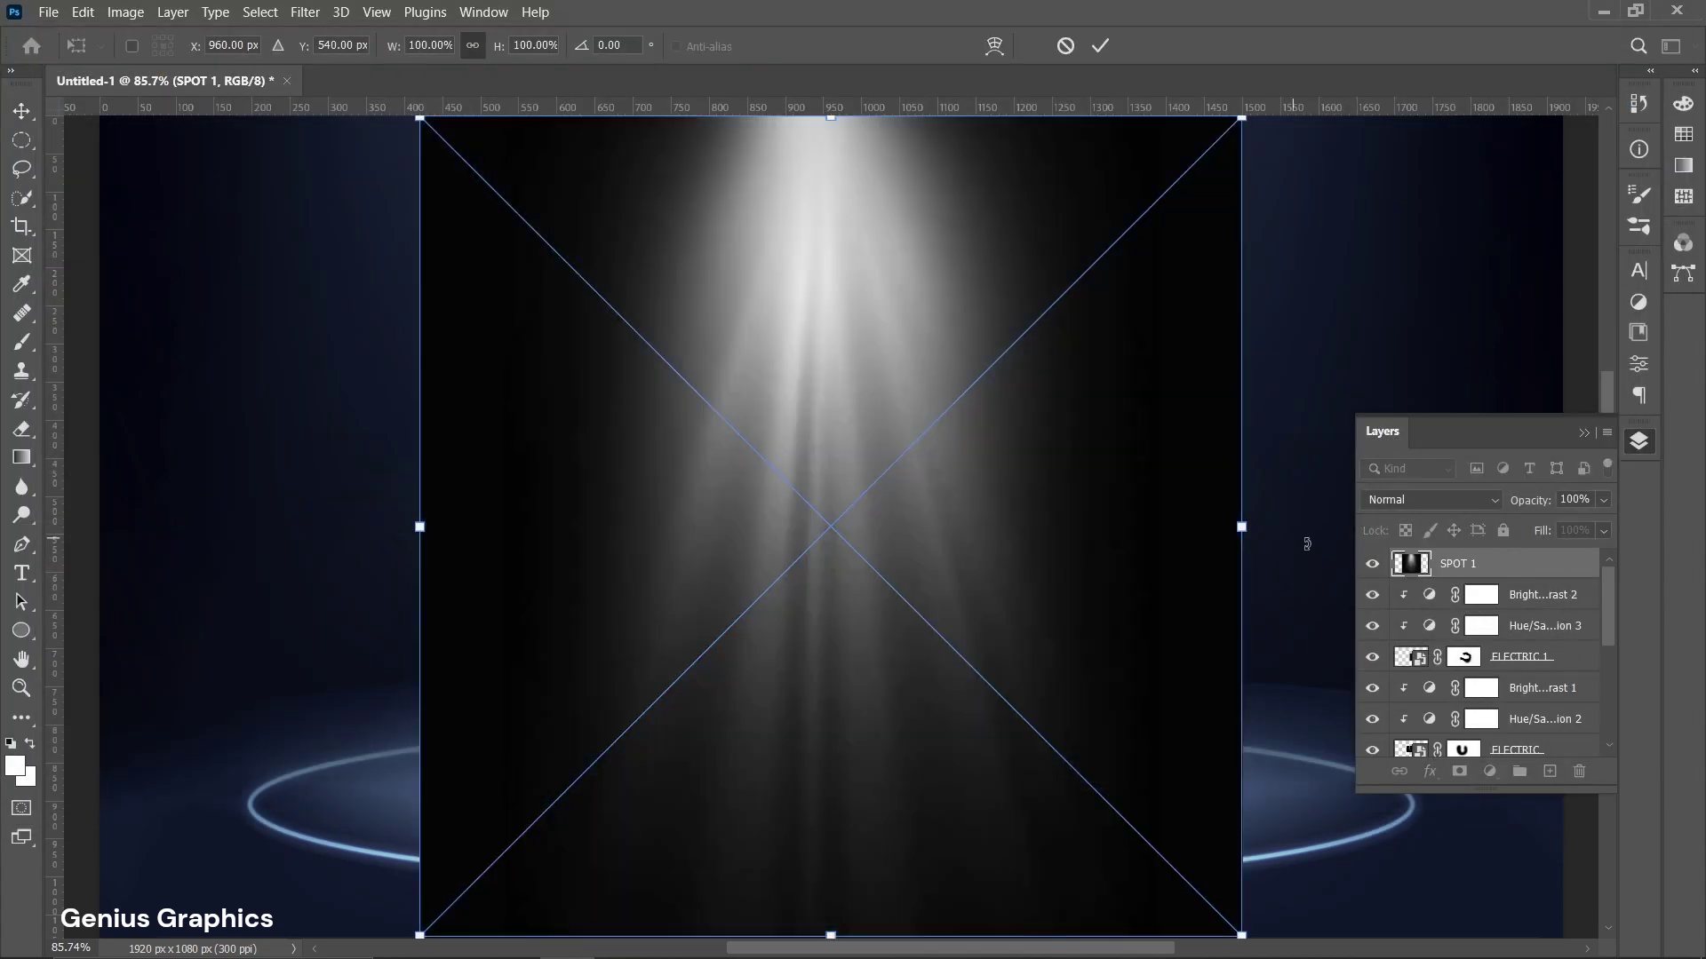
# Set SPOT 1 to Screen, scale it to 73% and move it above the earbuds.
pyautogui.click(1458, 503)
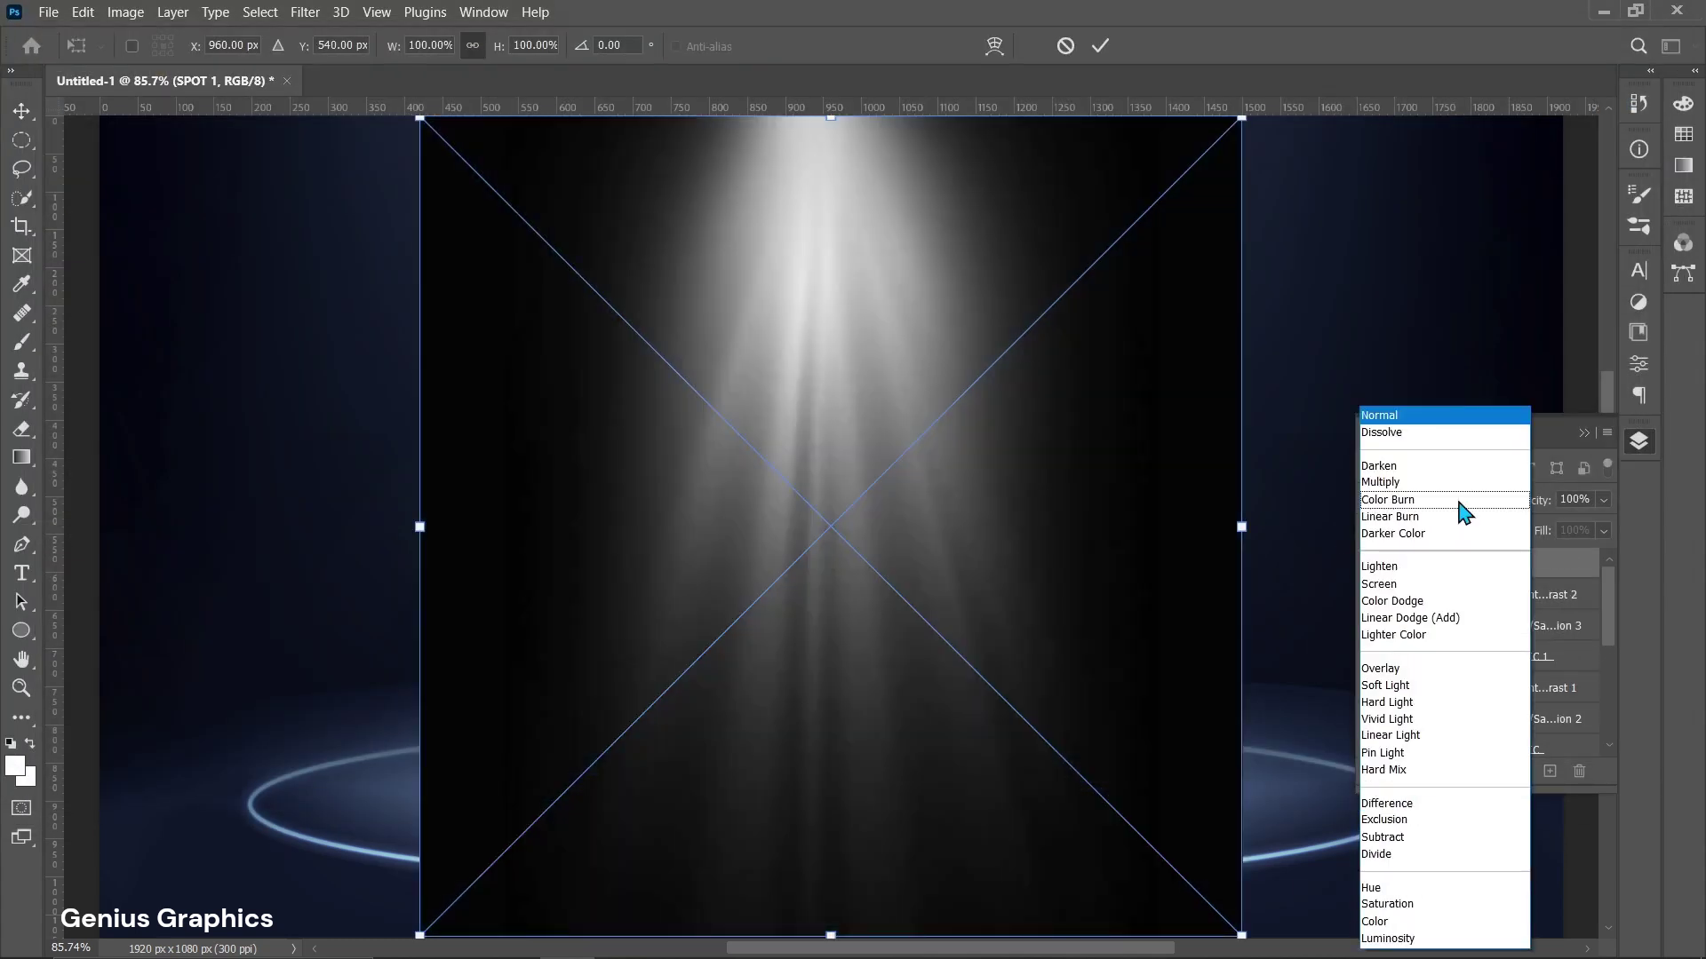
pyautogui.click(1422, 584)
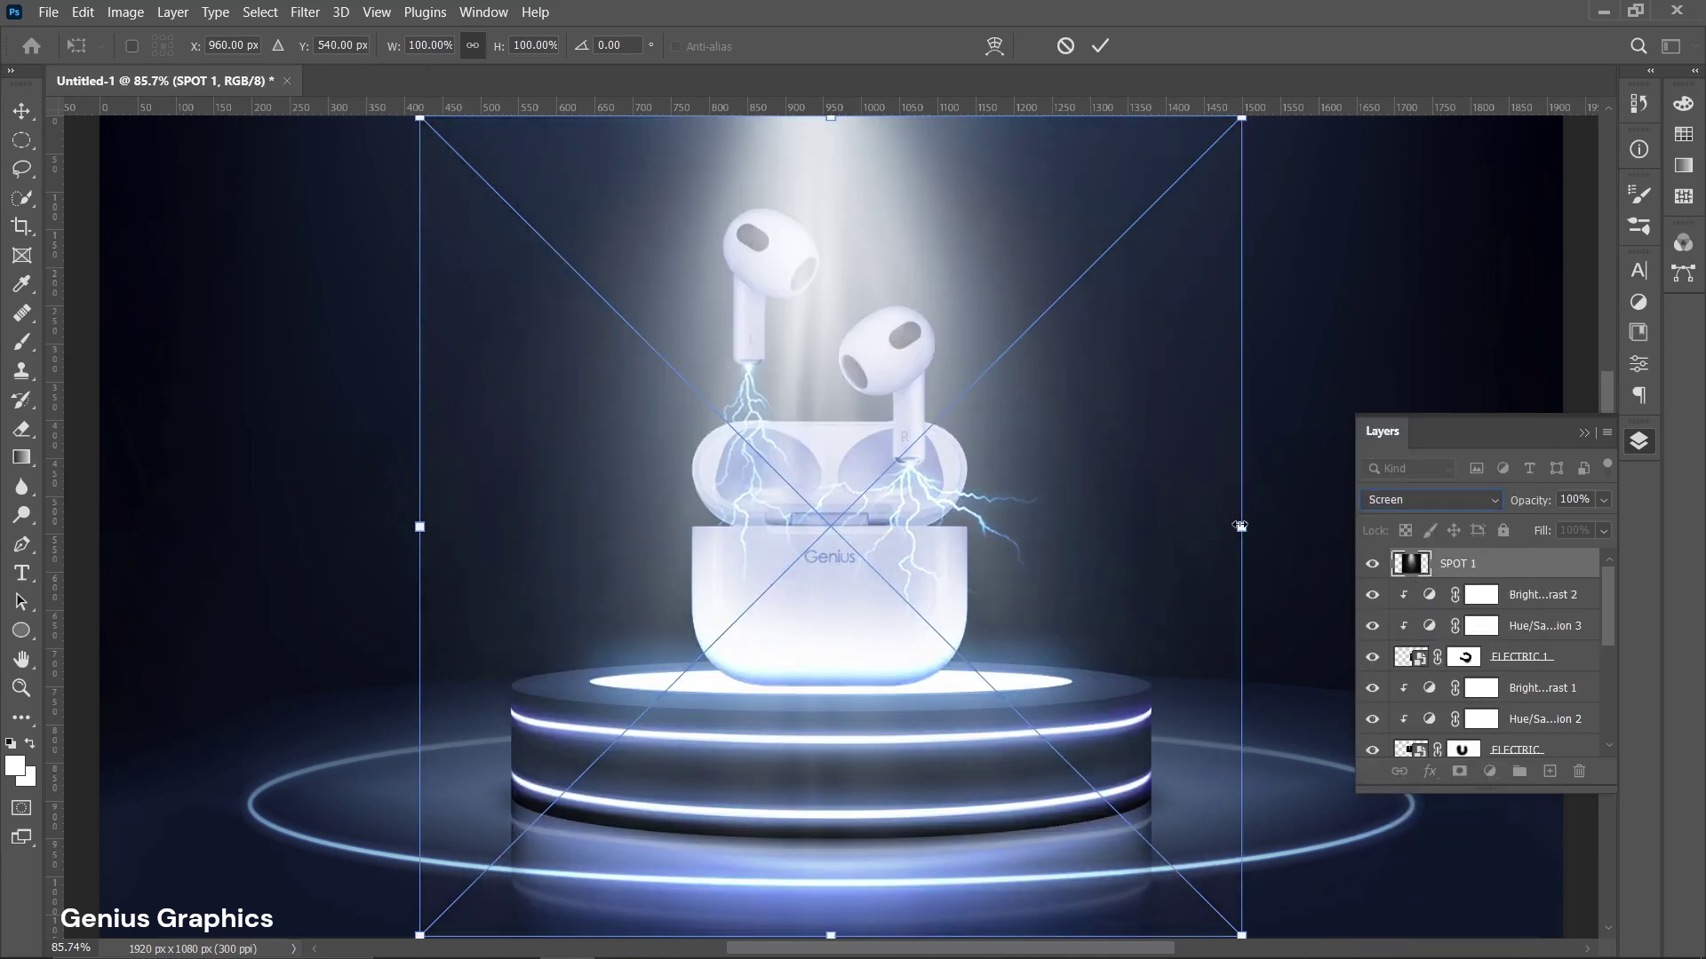
pyautogui.moveTo(1240, 526); pyautogui.dragTo(1130, 526)
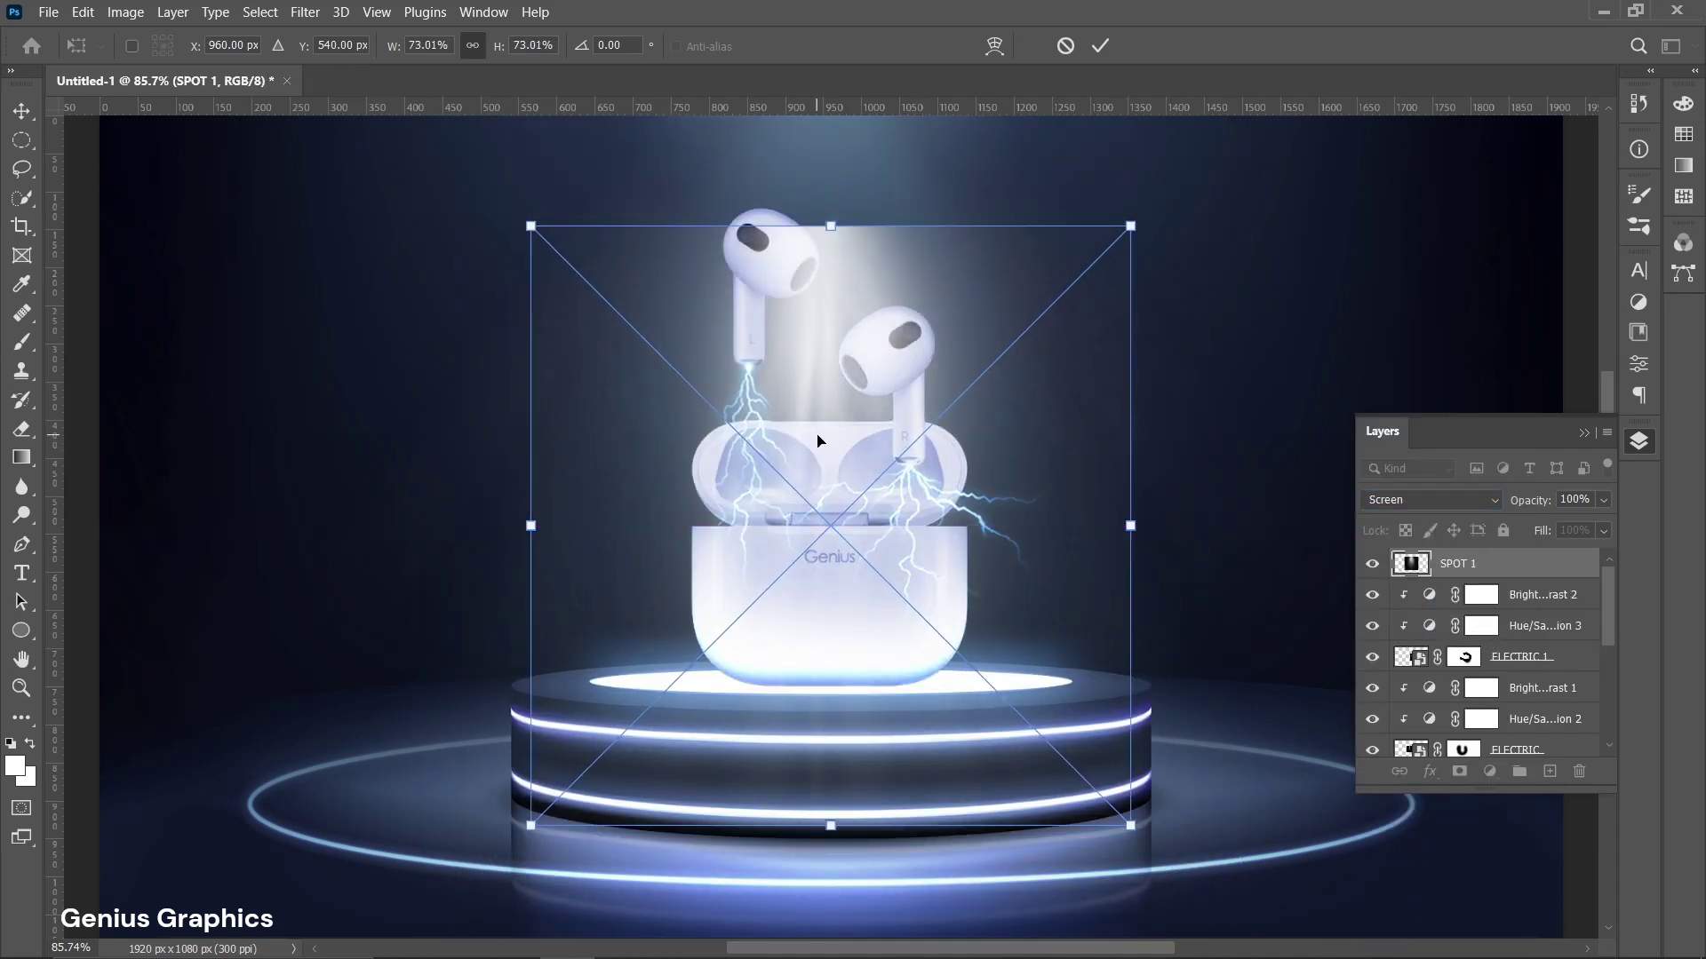
pyautogui.moveTo(825, 442); pyautogui.dragTo(821, 252)
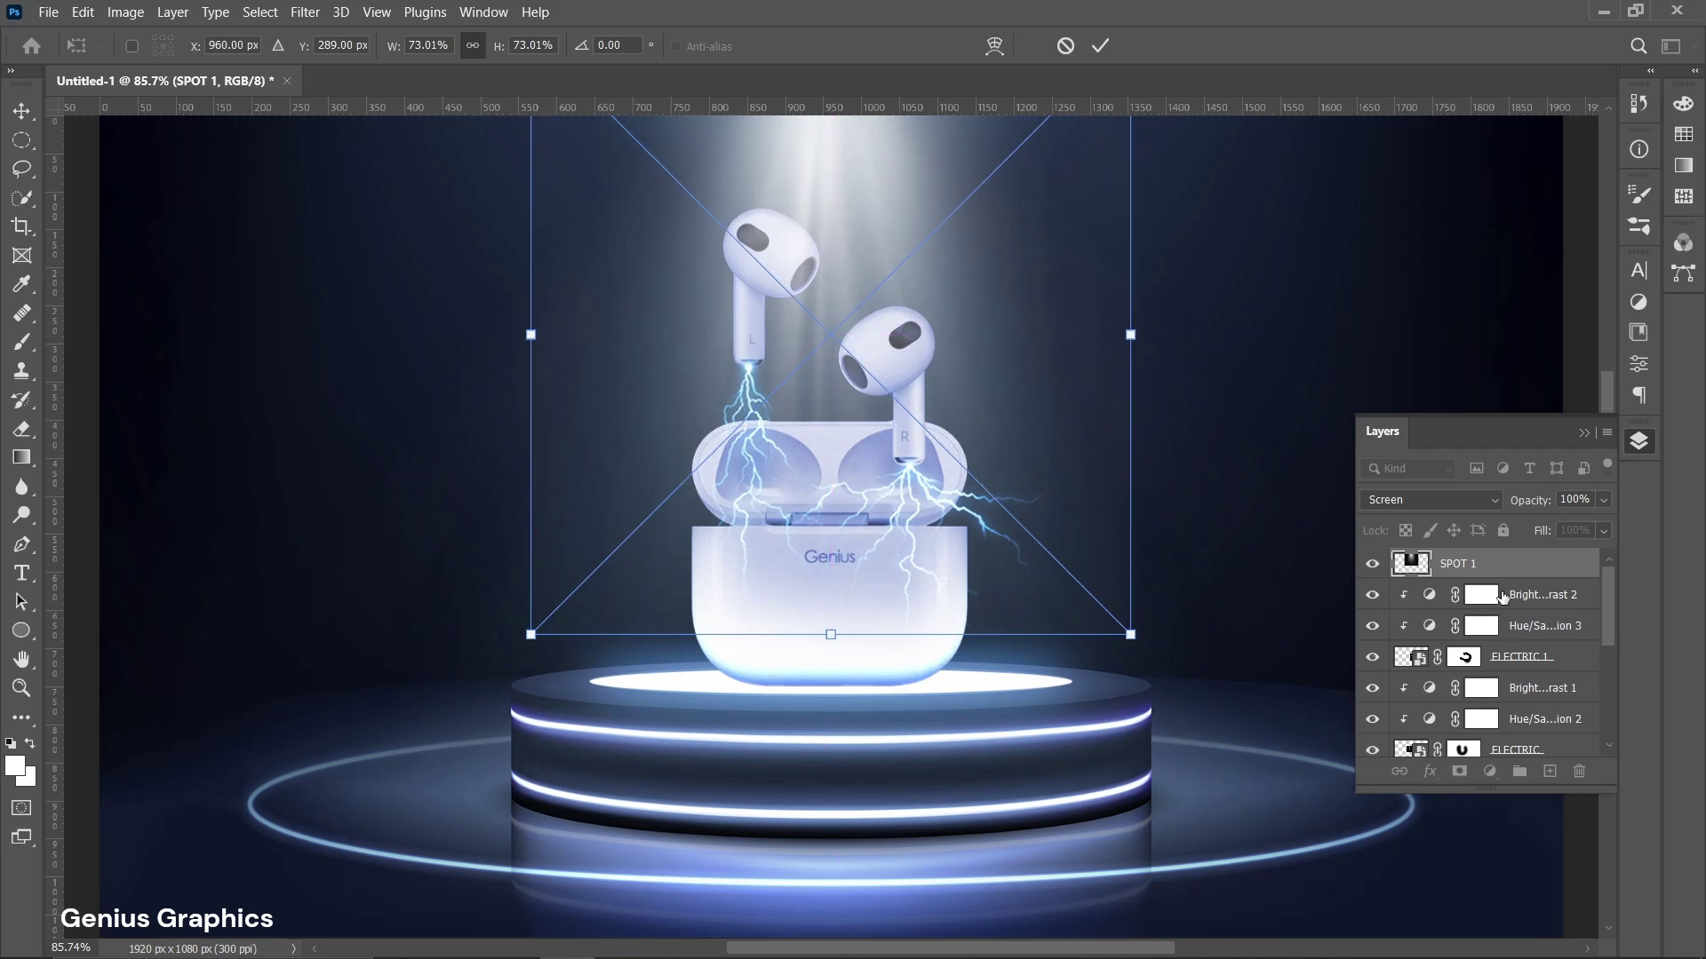
pyautogui.press('Return')
# Add a colorized Hue/Saturation layer on SPOT 1 at hue 212, saturation 78, lightness -6.
pyautogui.click(1489, 771)
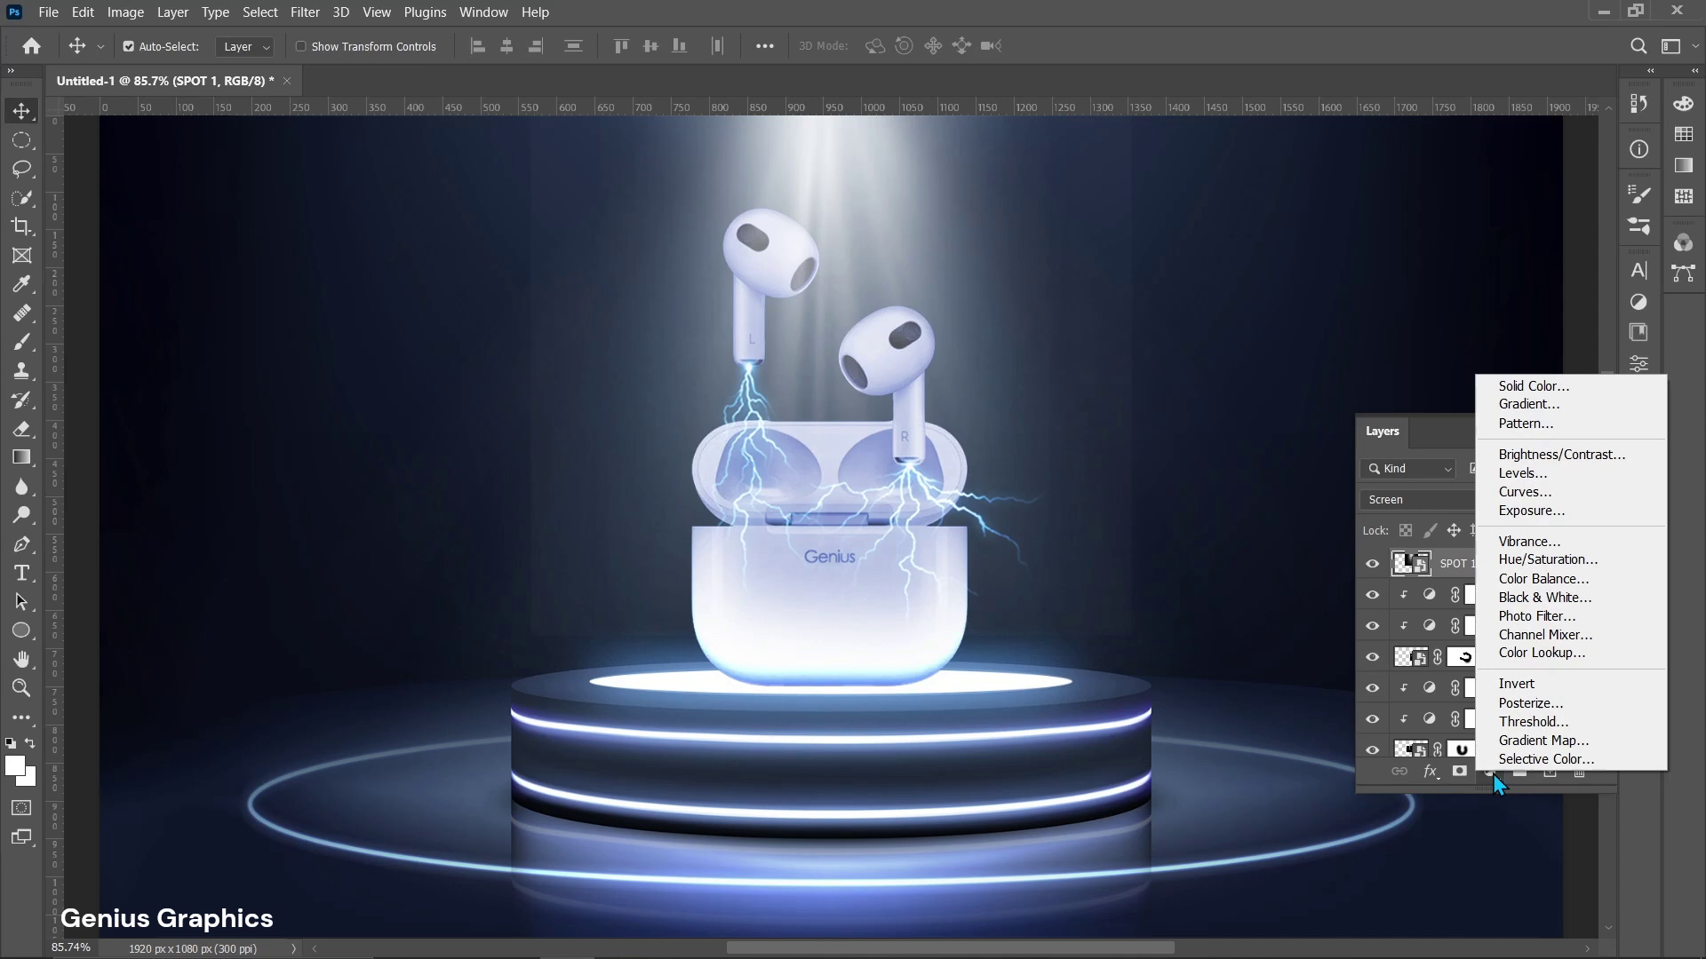
pyautogui.click(1551, 561)
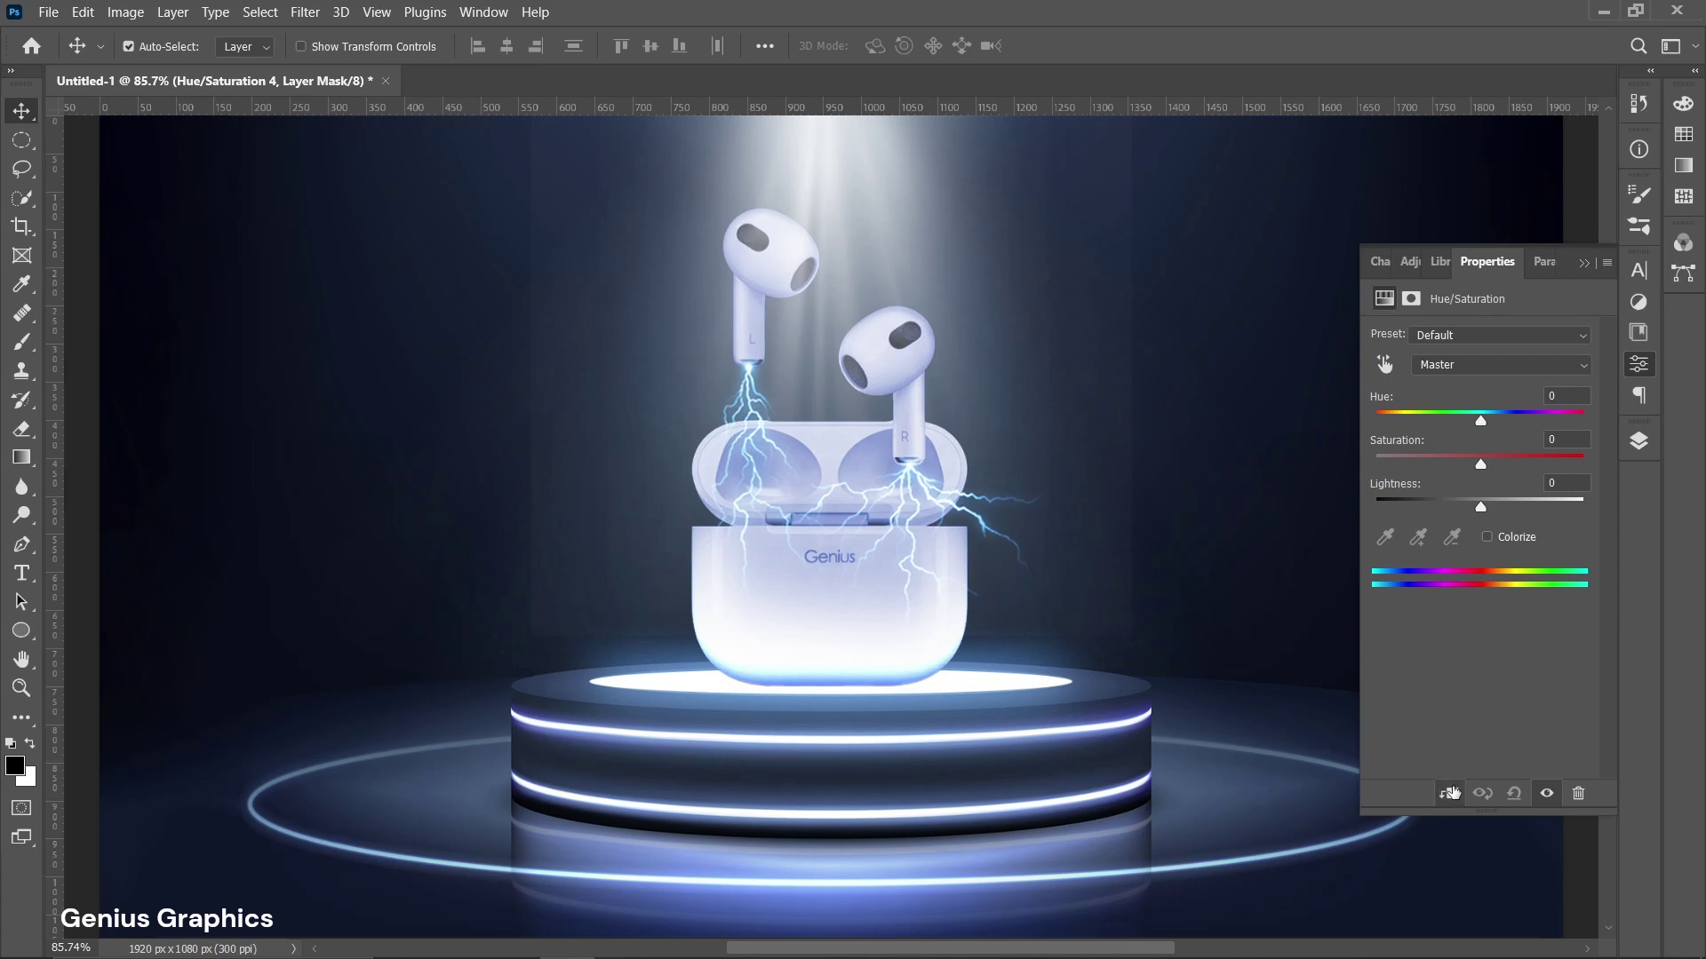
pyautogui.moveTo(1479, 423); pyautogui.dragTo(1503, 434)
pyautogui.click(1486, 537)
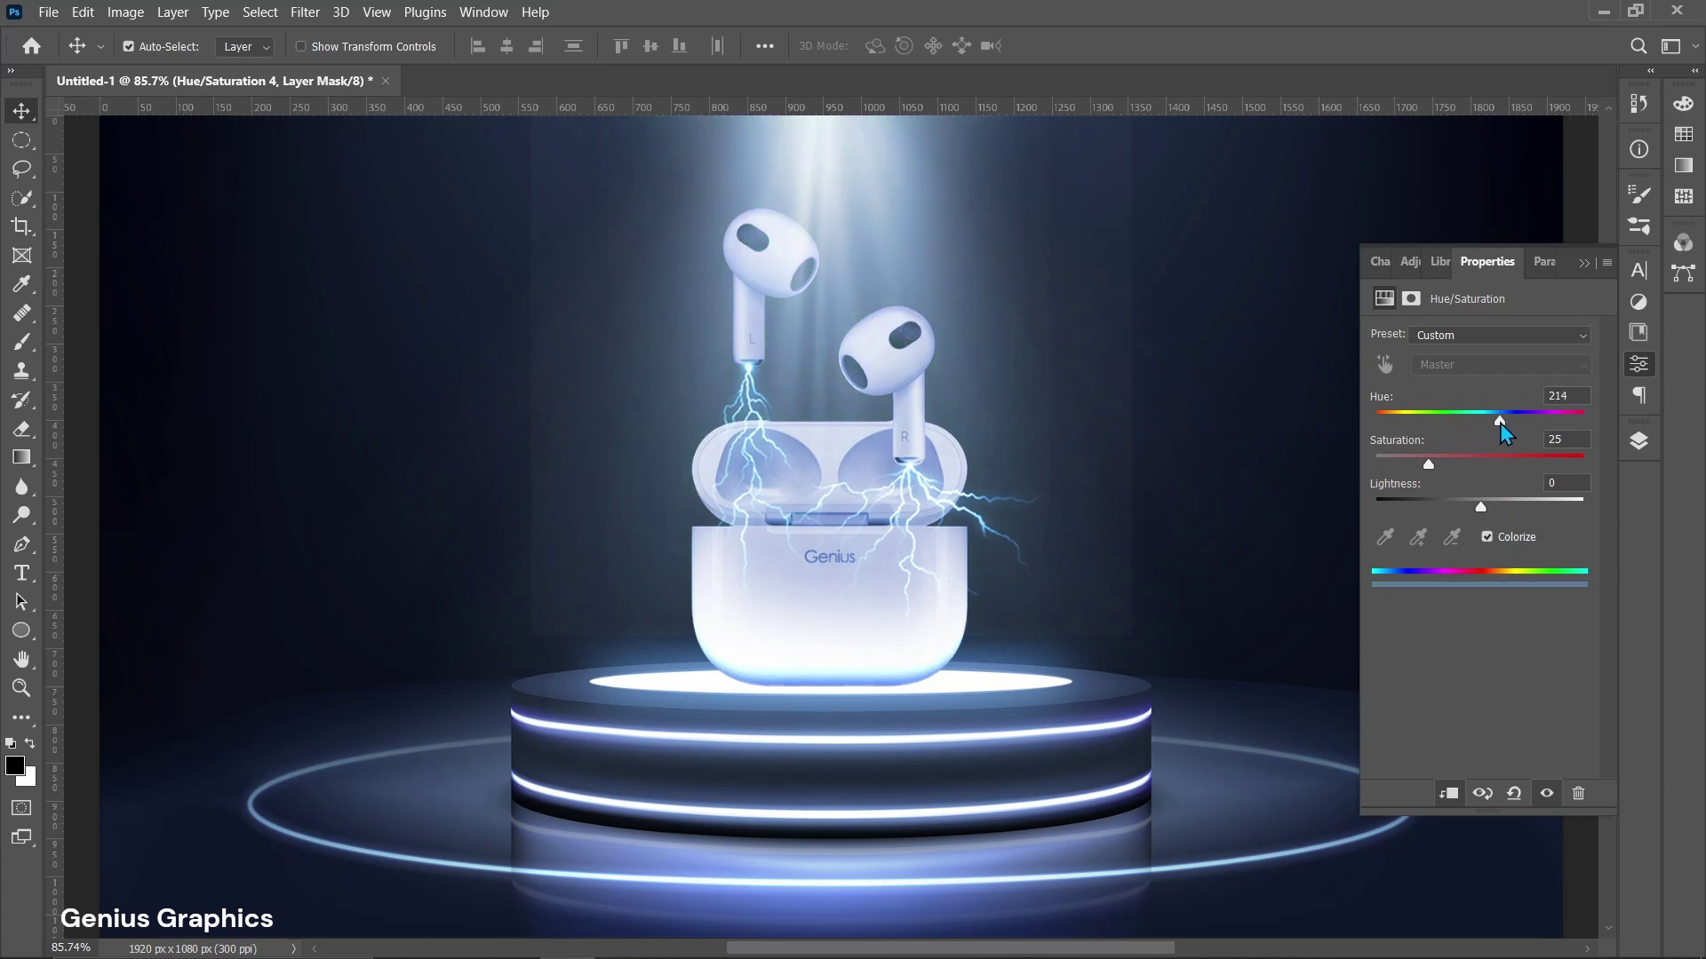
pyautogui.moveTo(1429, 466); pyautogui.dragTo(1502, 465)
pyautogui.moveTo(1508, 468); pyautogui.dragTo(1551, 475)
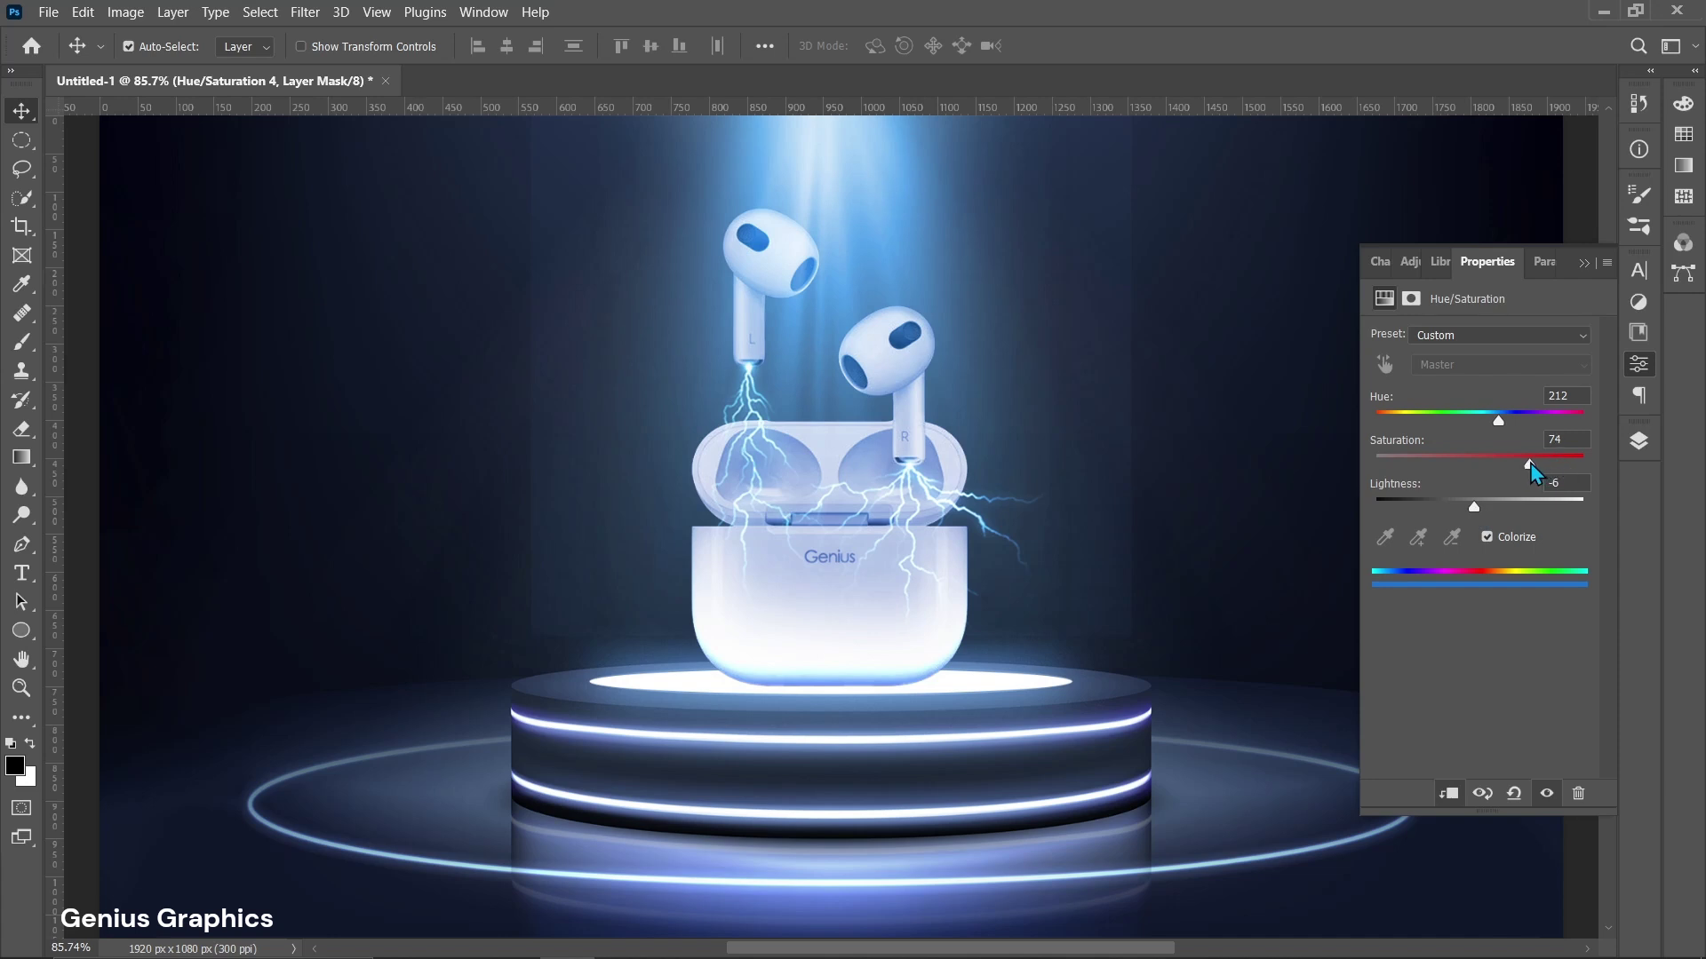
pyautogui.moveTo(1530, 462)
pyautogui.mouseDown()
pyautogui.moveTo(1554, 469)
pyautogui.moveTo(1539, 473)
pyautogui.mouseUp()
pyautogui.click(1639, 442)
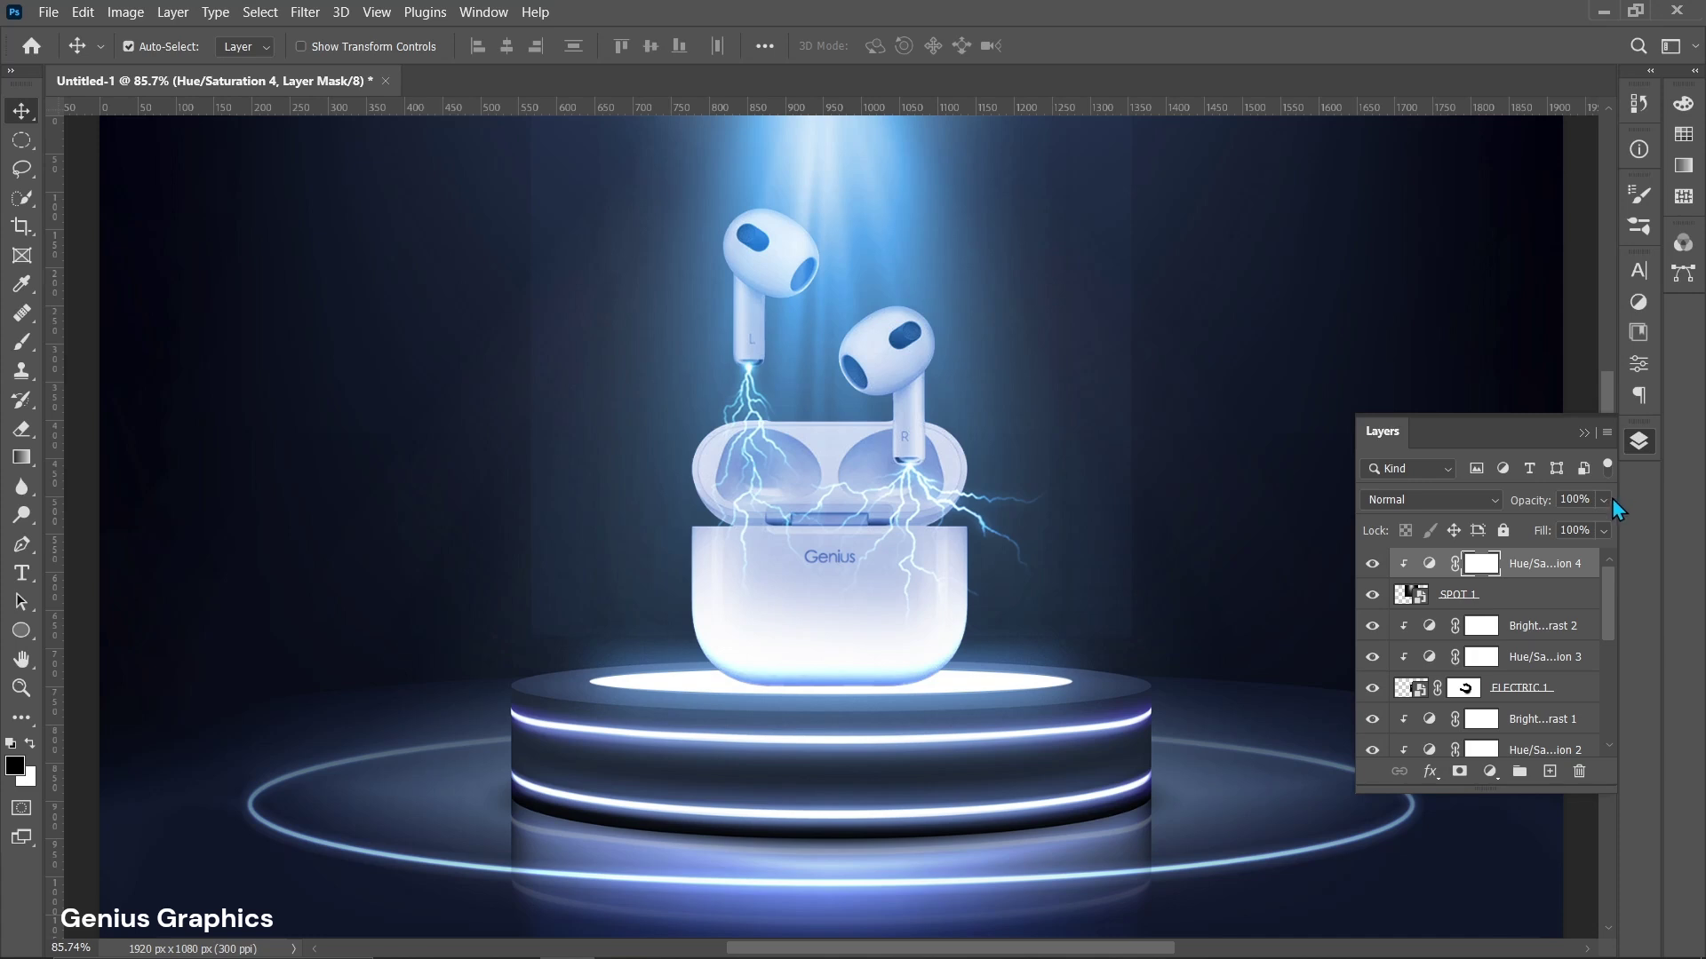
# Mask SPOT 1, paint out the beam's edges with a 528 px black brush, and shift the picture down.
pyautogui.click(1413, 597)
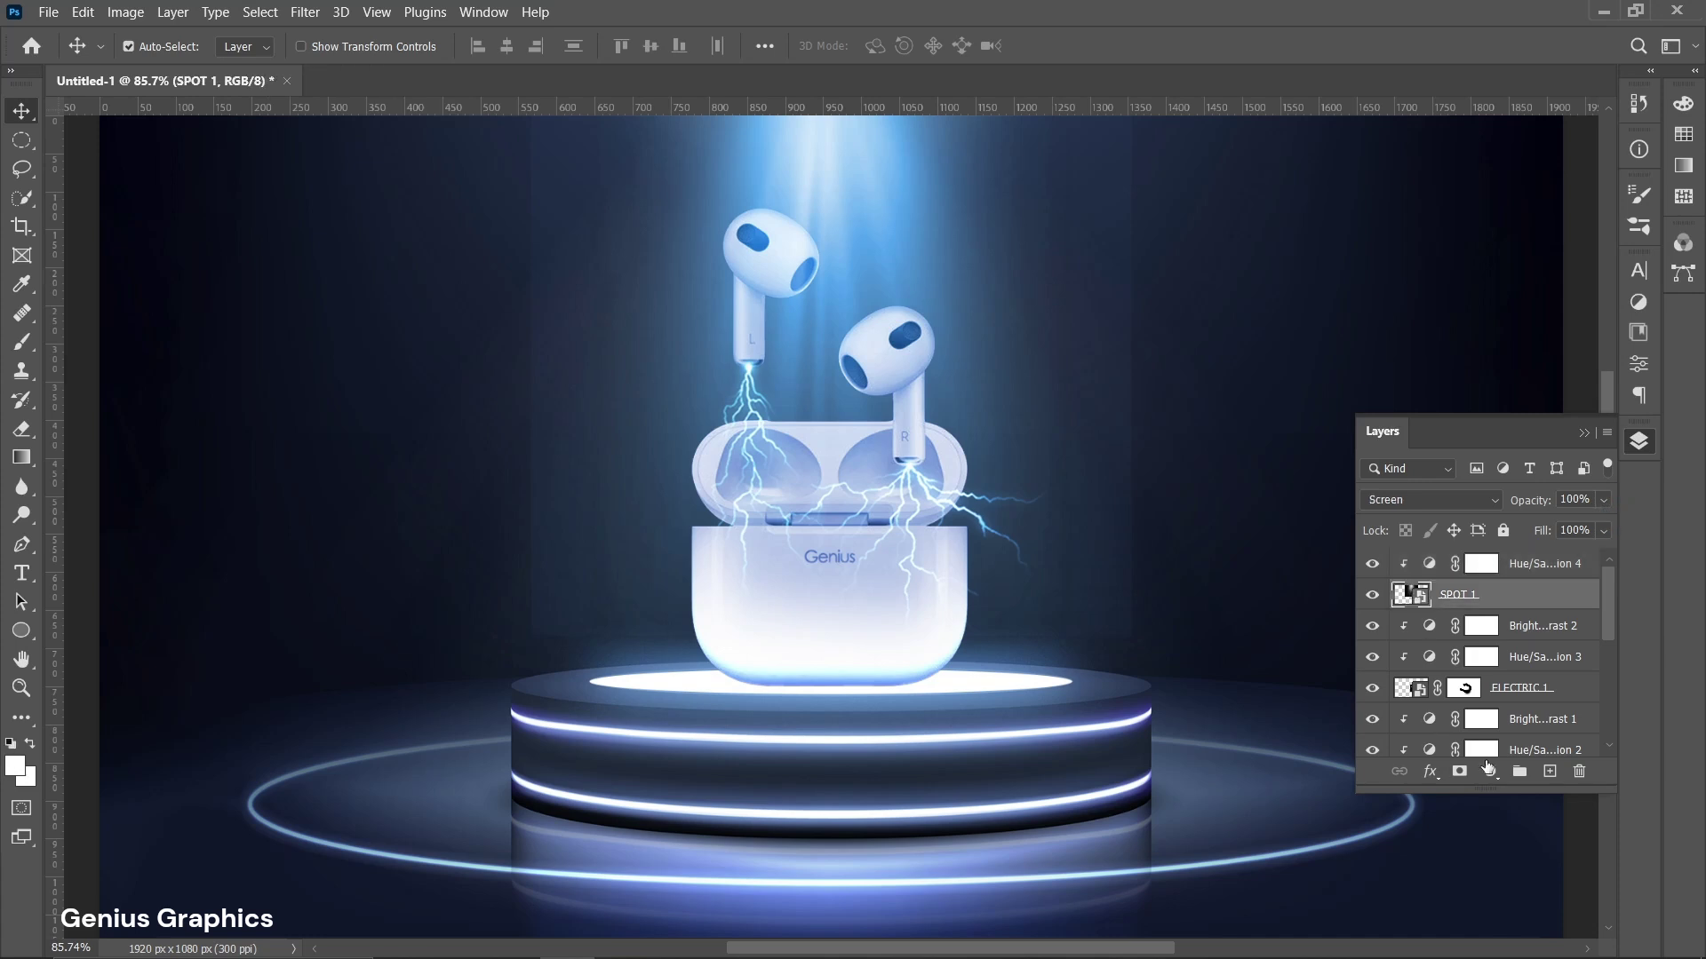
pyautogui.click(1458, 771)
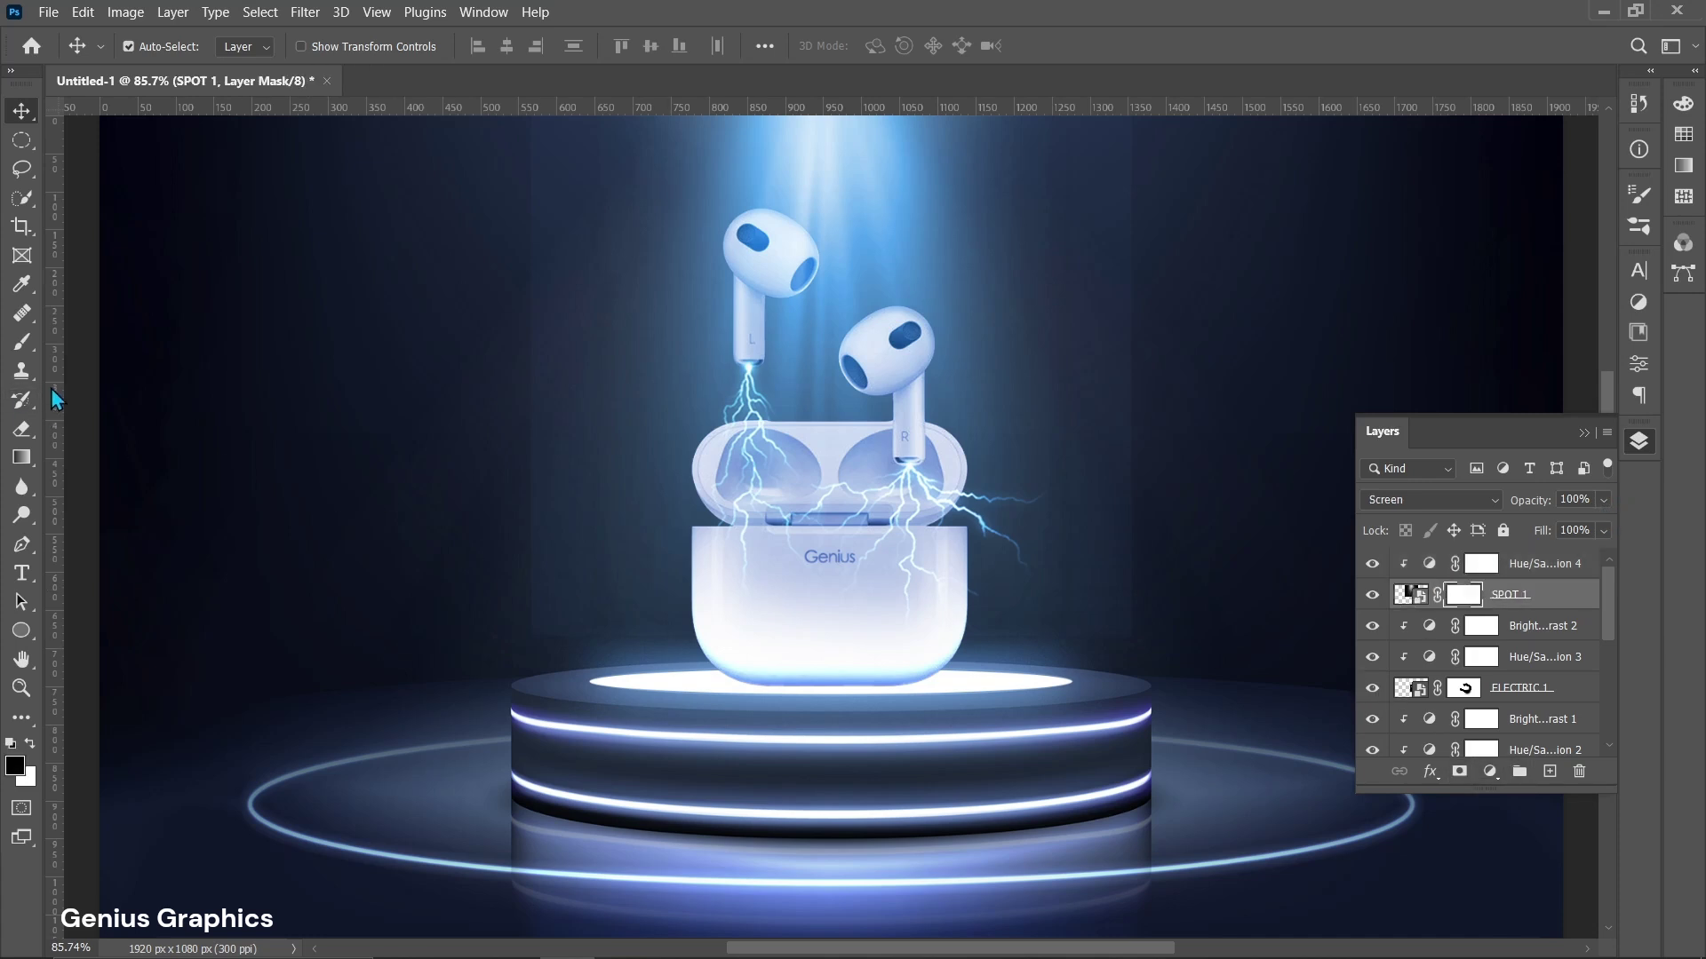
pyautogui.click(22, 342)
pyautogui.moveTo(457, 477)
pyautogui.mouseDown()
pyautogui.moveTo(659, 489)
pyautogui.moveTo(576, 238)
pyautogui.moveTo(579, 295)
pyautogui.moveTo(575, 275)
pyautogui.mouseUp()
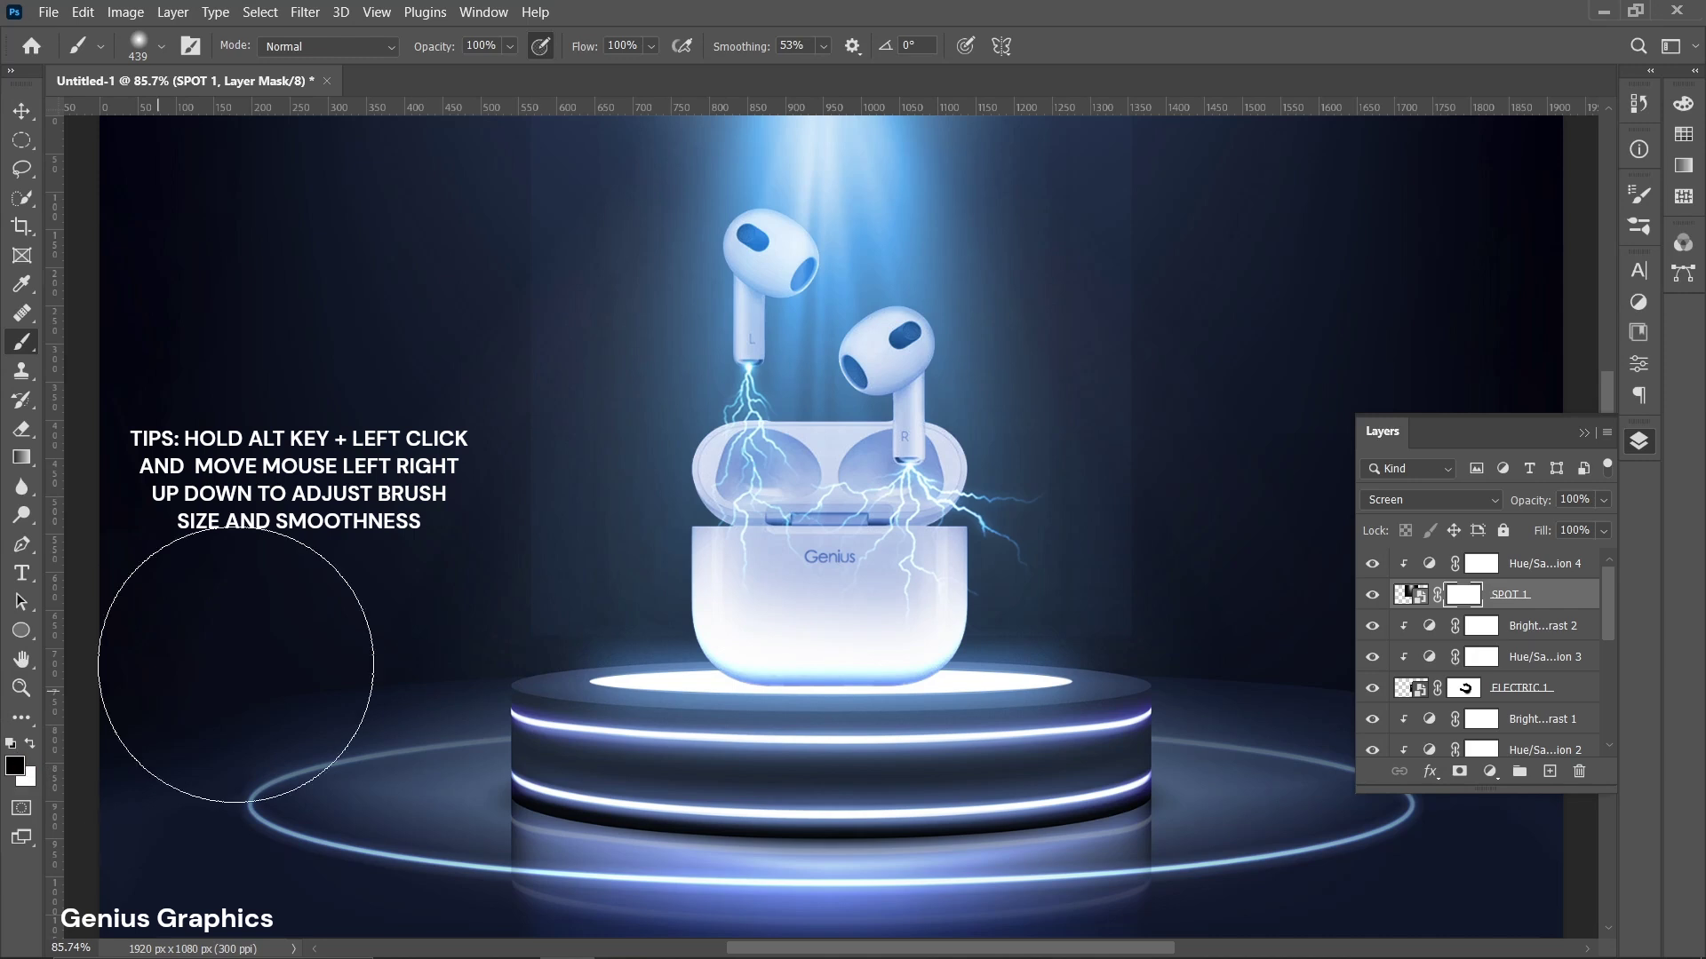
pyautogui.moveTo(1256, 312)
pyautogui.mouseDown()
pyautogui.moveTo(1299, 317)
pyautogui.moveTo(1253, 229)
pyautogui.mouseUp()
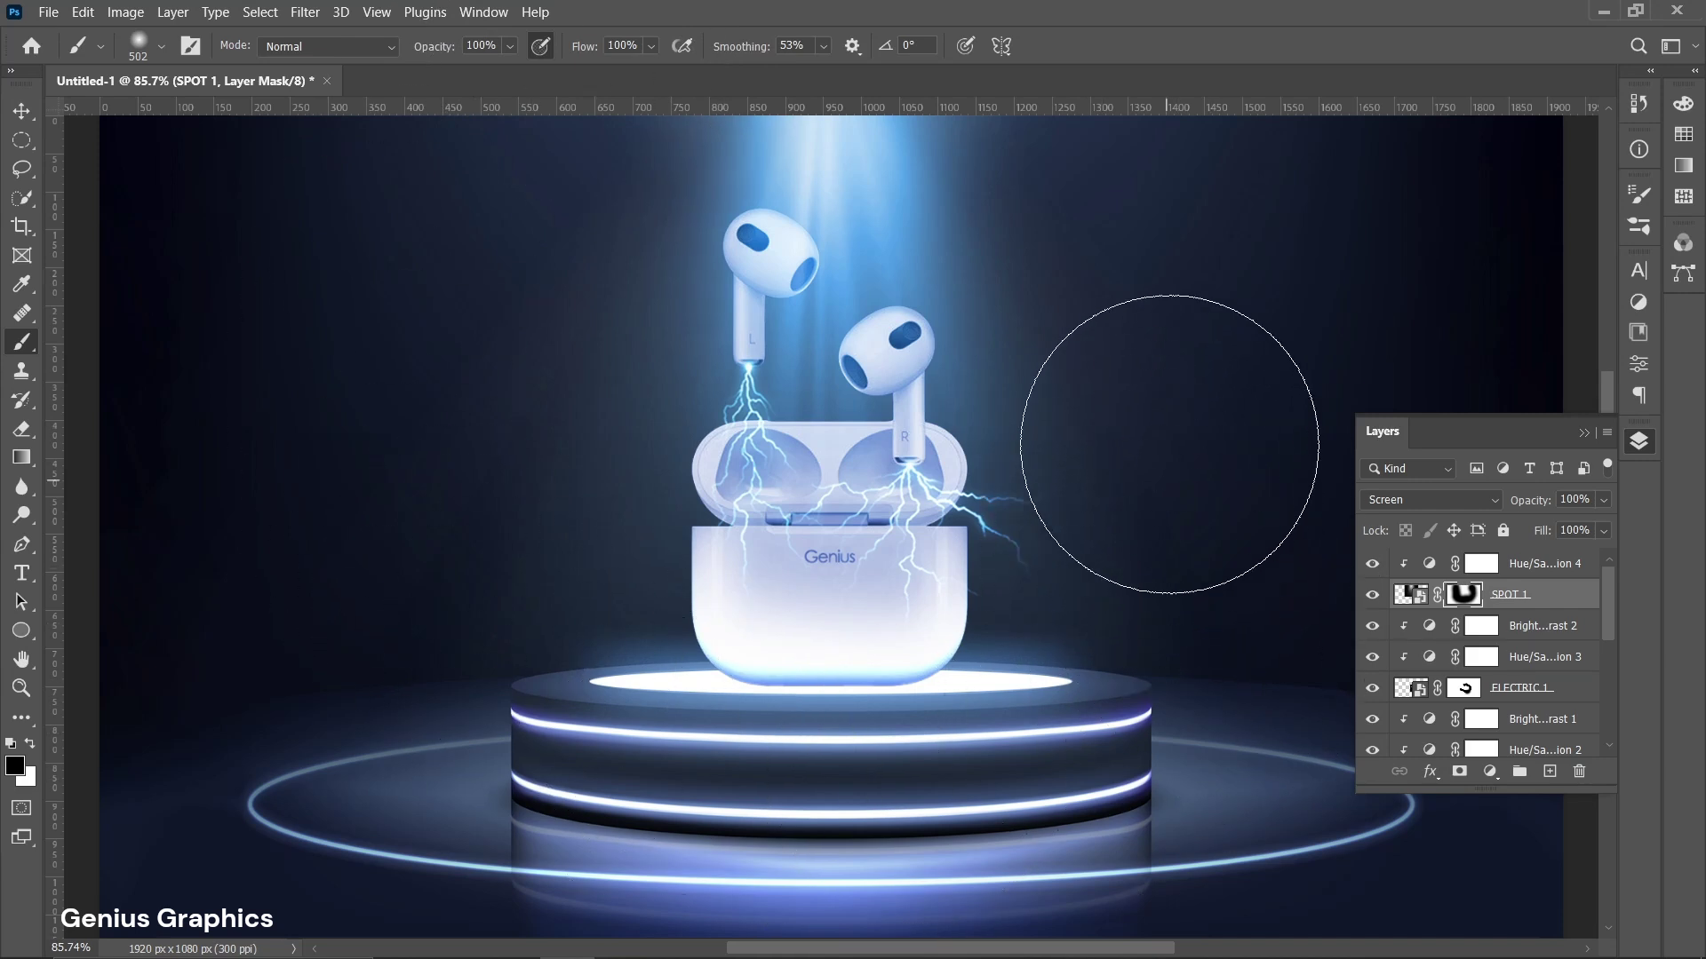
pyautogui.click(22, 112)
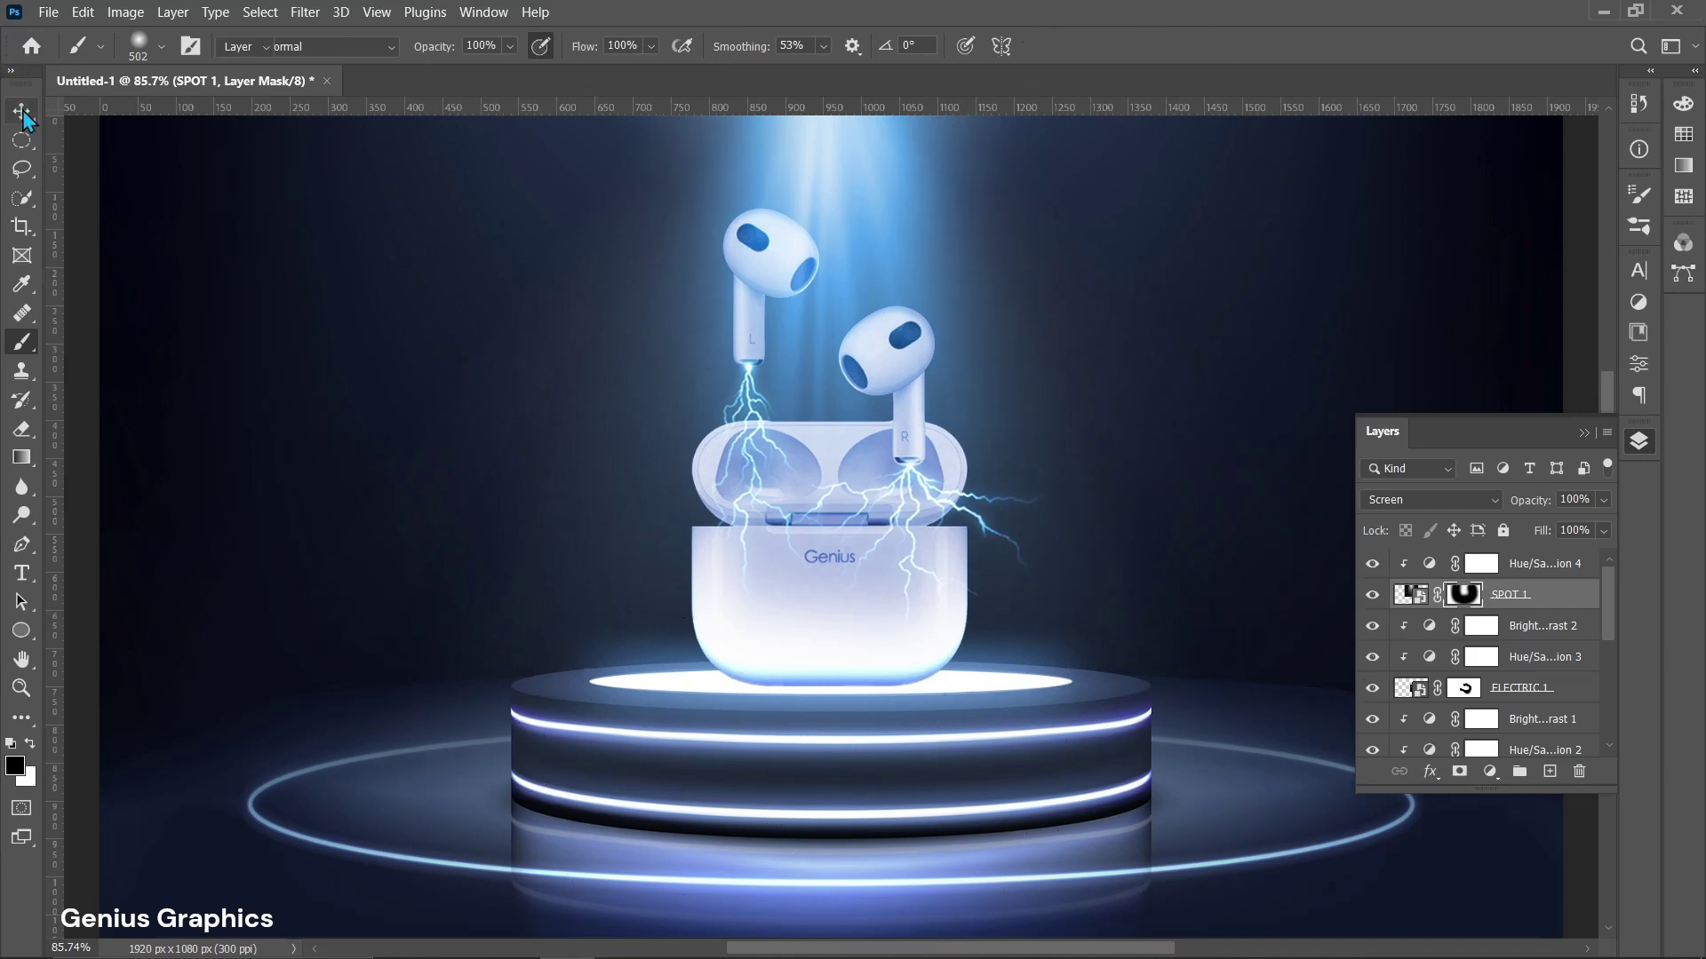
pyautogui.moveTo(848, 176); pyautogui.dragTo(839, 227)
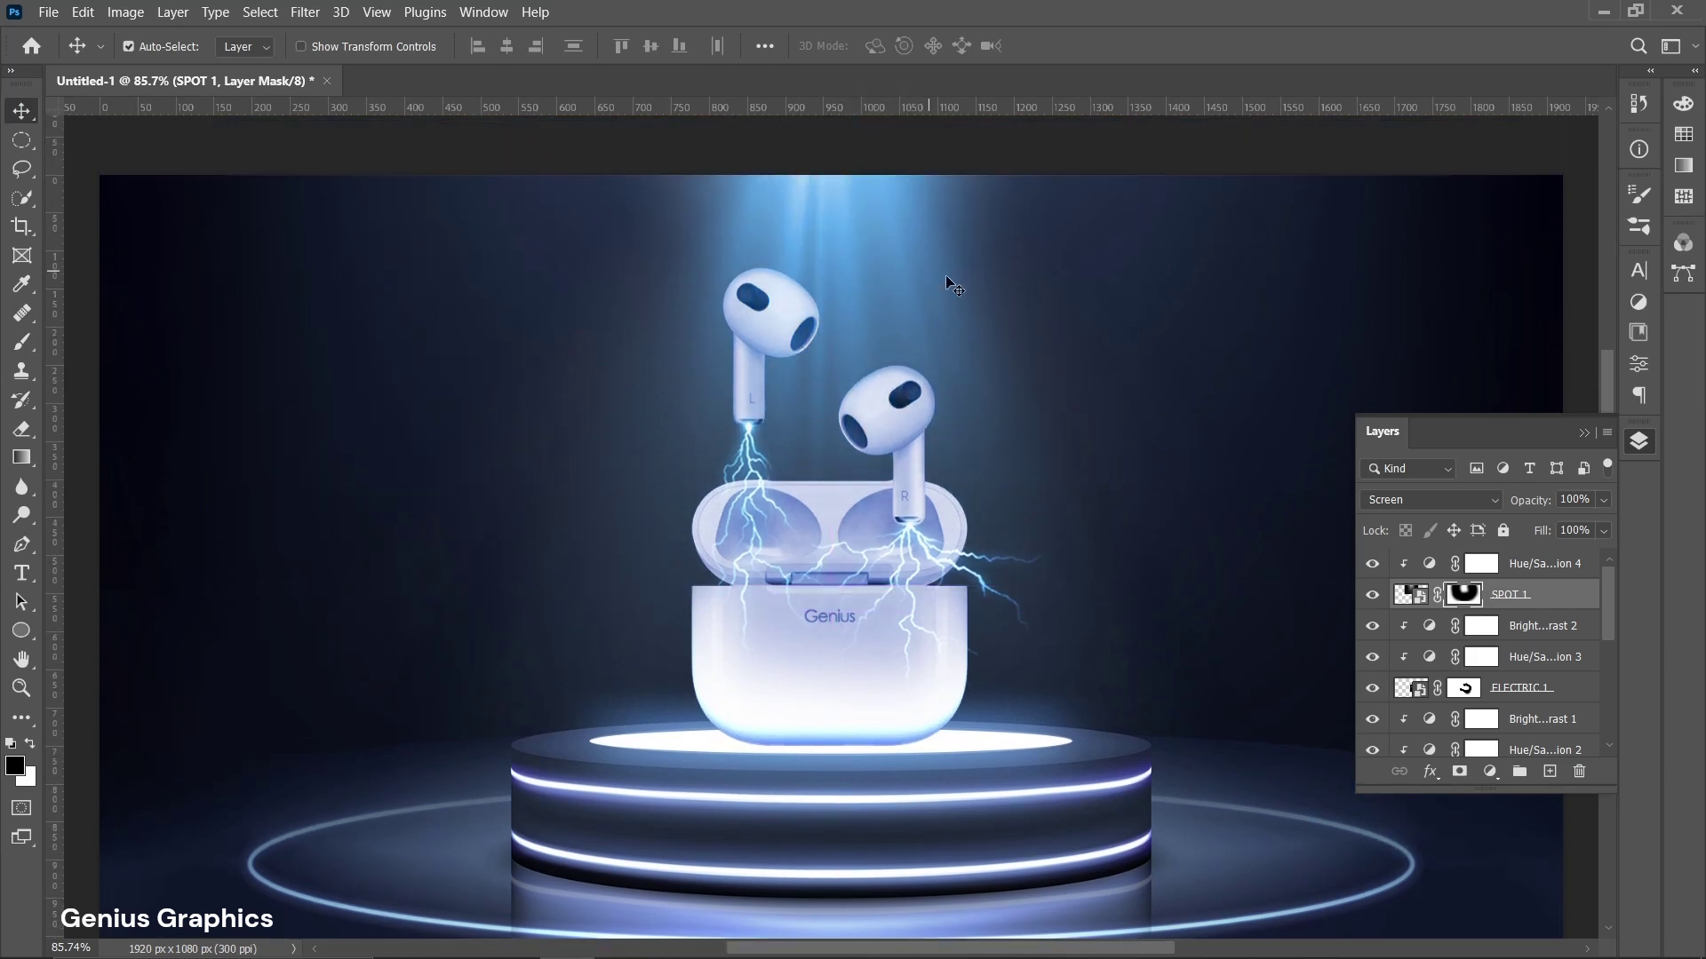
# Widen the SPOT 1 beam to about 110% and move it down about 79 px.
pyautogui.press('t')
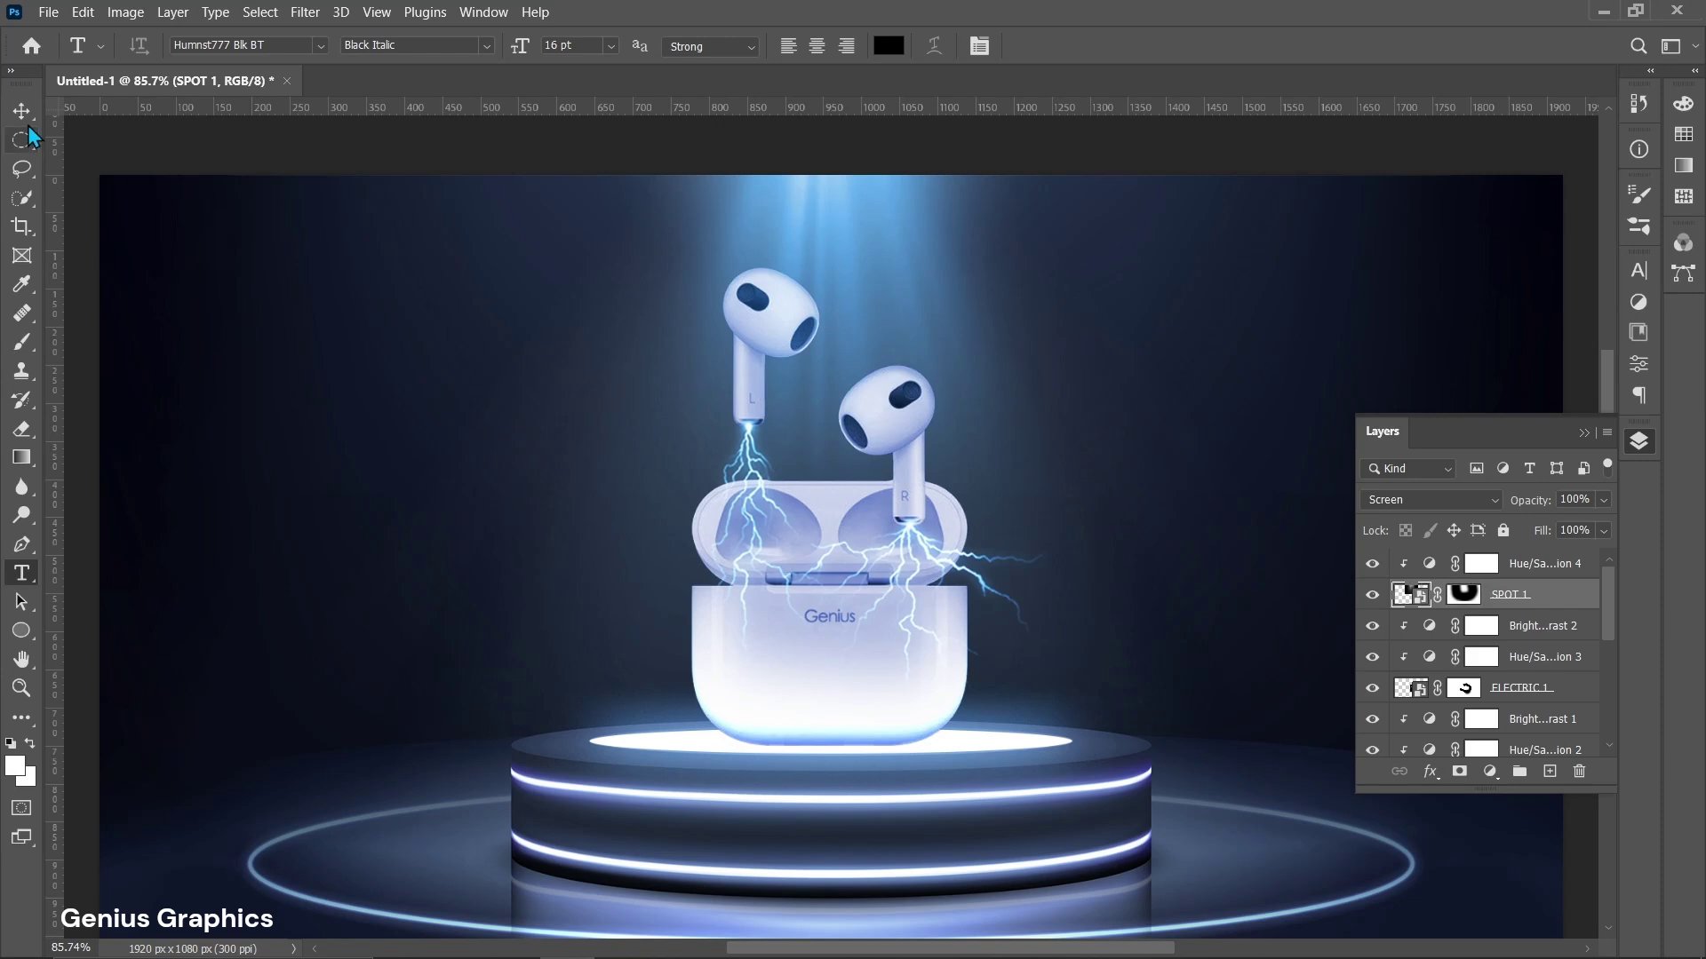
pyautogui.press('v')
pyautogui.moveTo(841, 213); pyautogui.dragTo(834, 235)
pyautogui.hotkey('ctrl', 't')
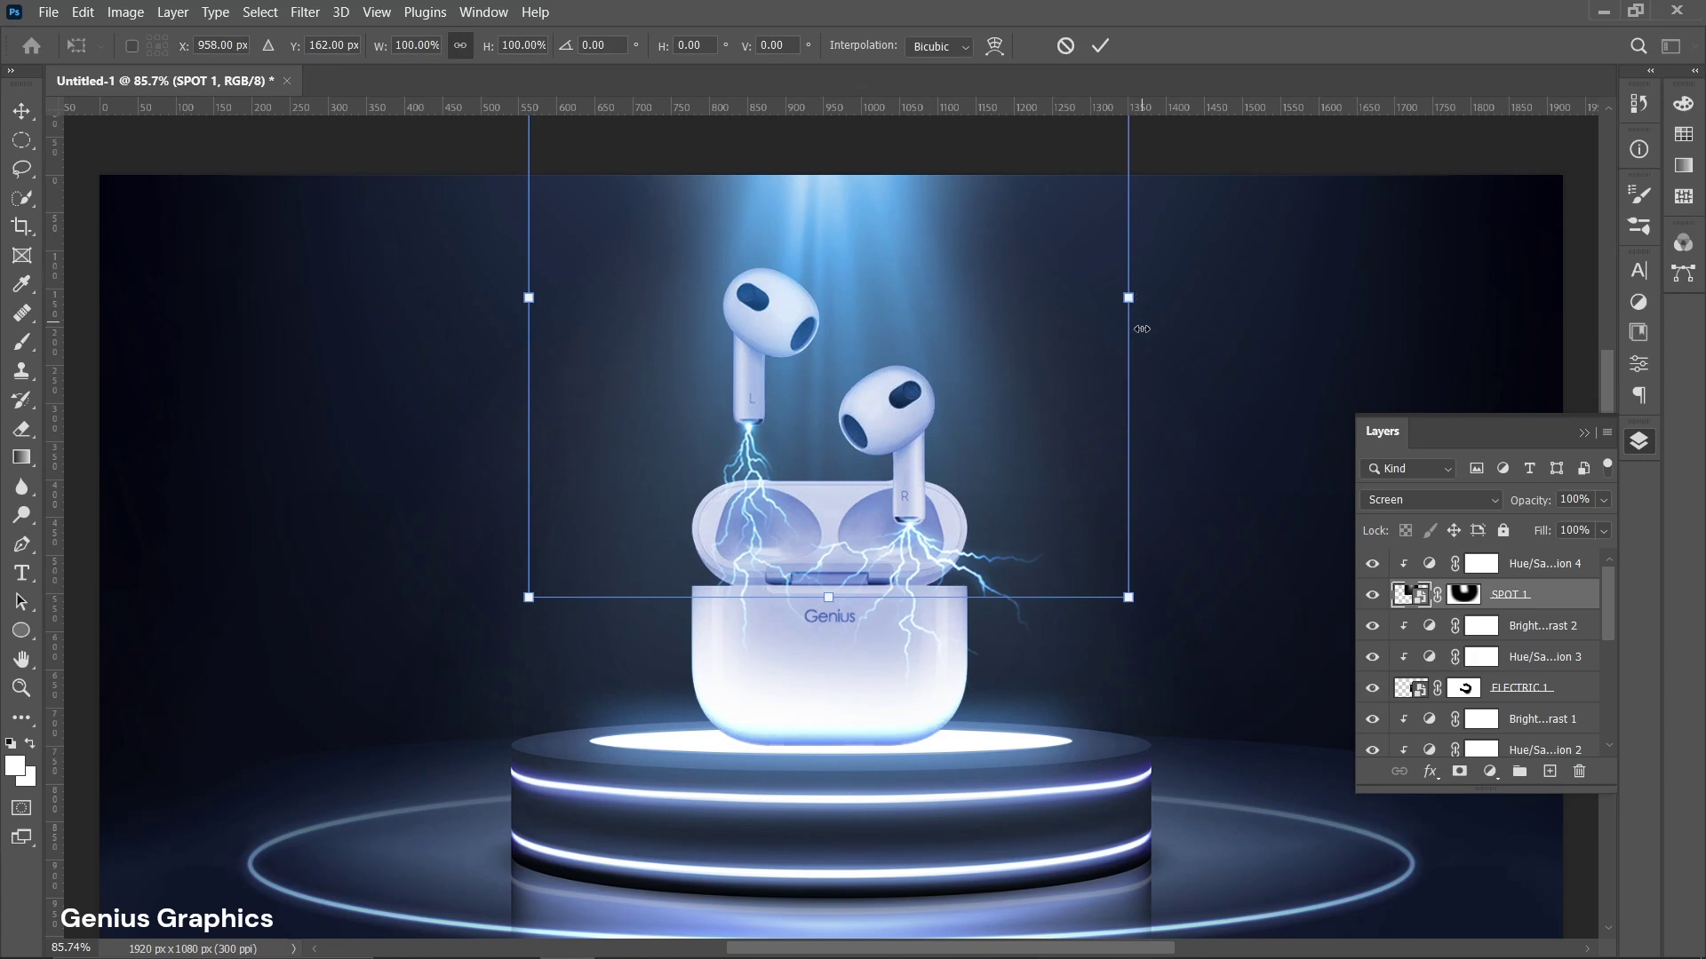
pyautogui.moveTo(1130, 298); pyautogui.dragTo(1159, 299)
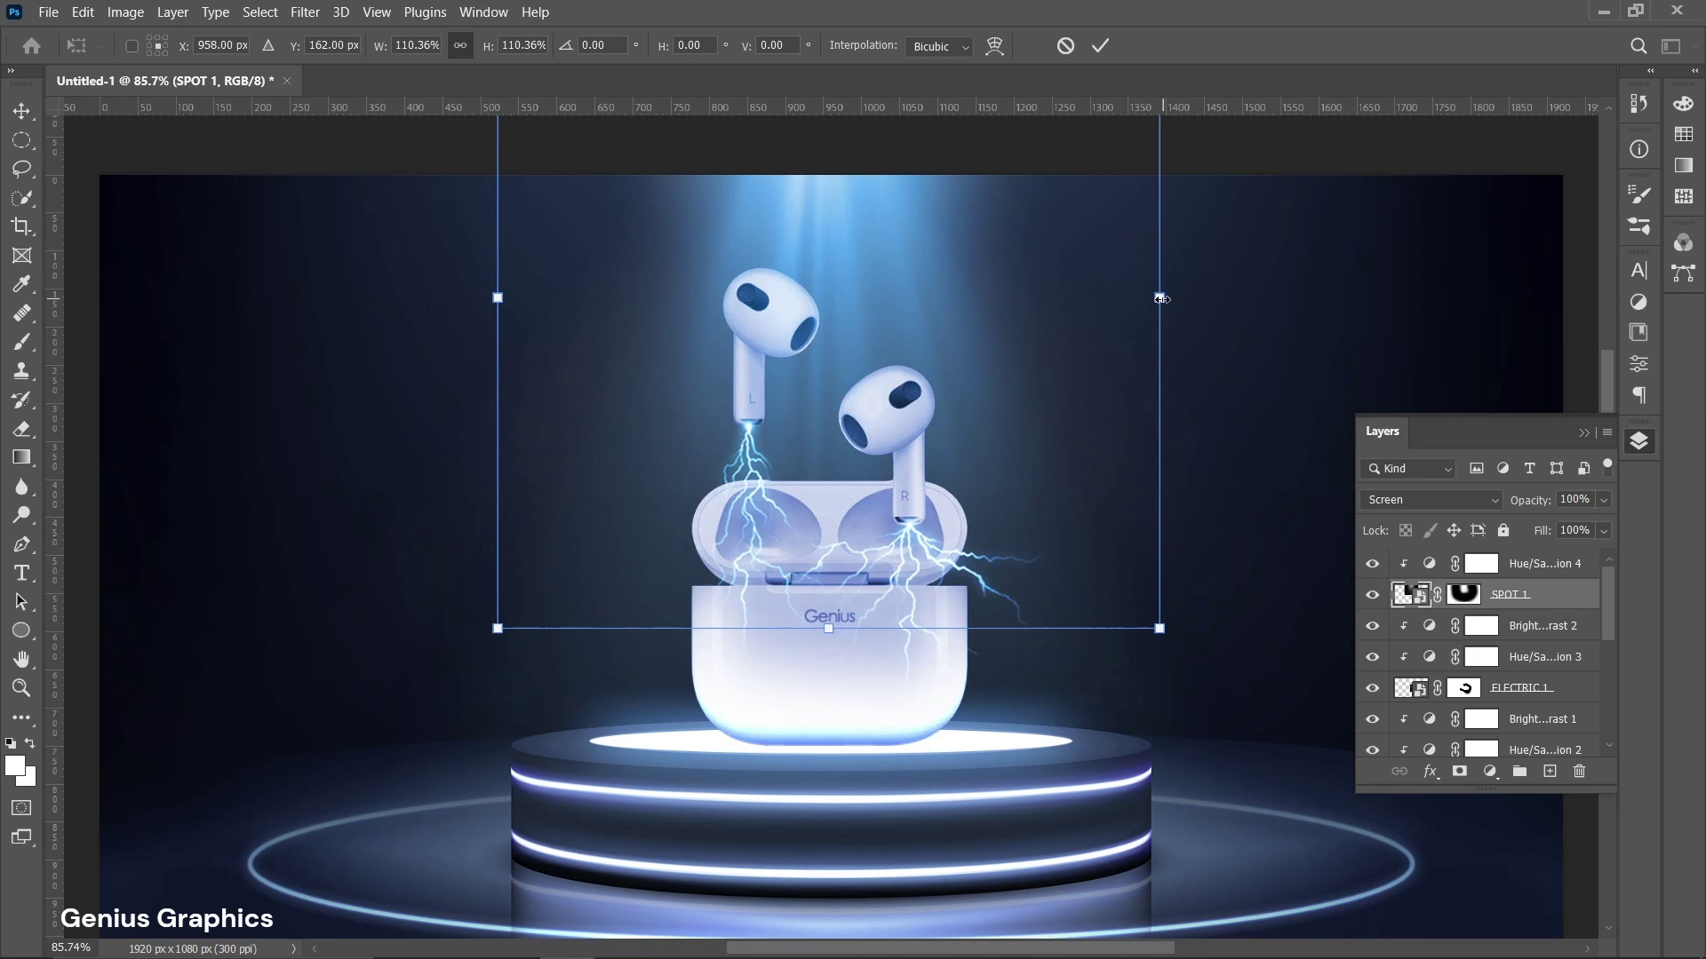
pyautogui.moveTo(835, 229)
pyautogui.mouseDown()
pyautogui.moveTo(833, 281)
pyautogui.moveTo(832, 255)
pyautogui.mouseUp()
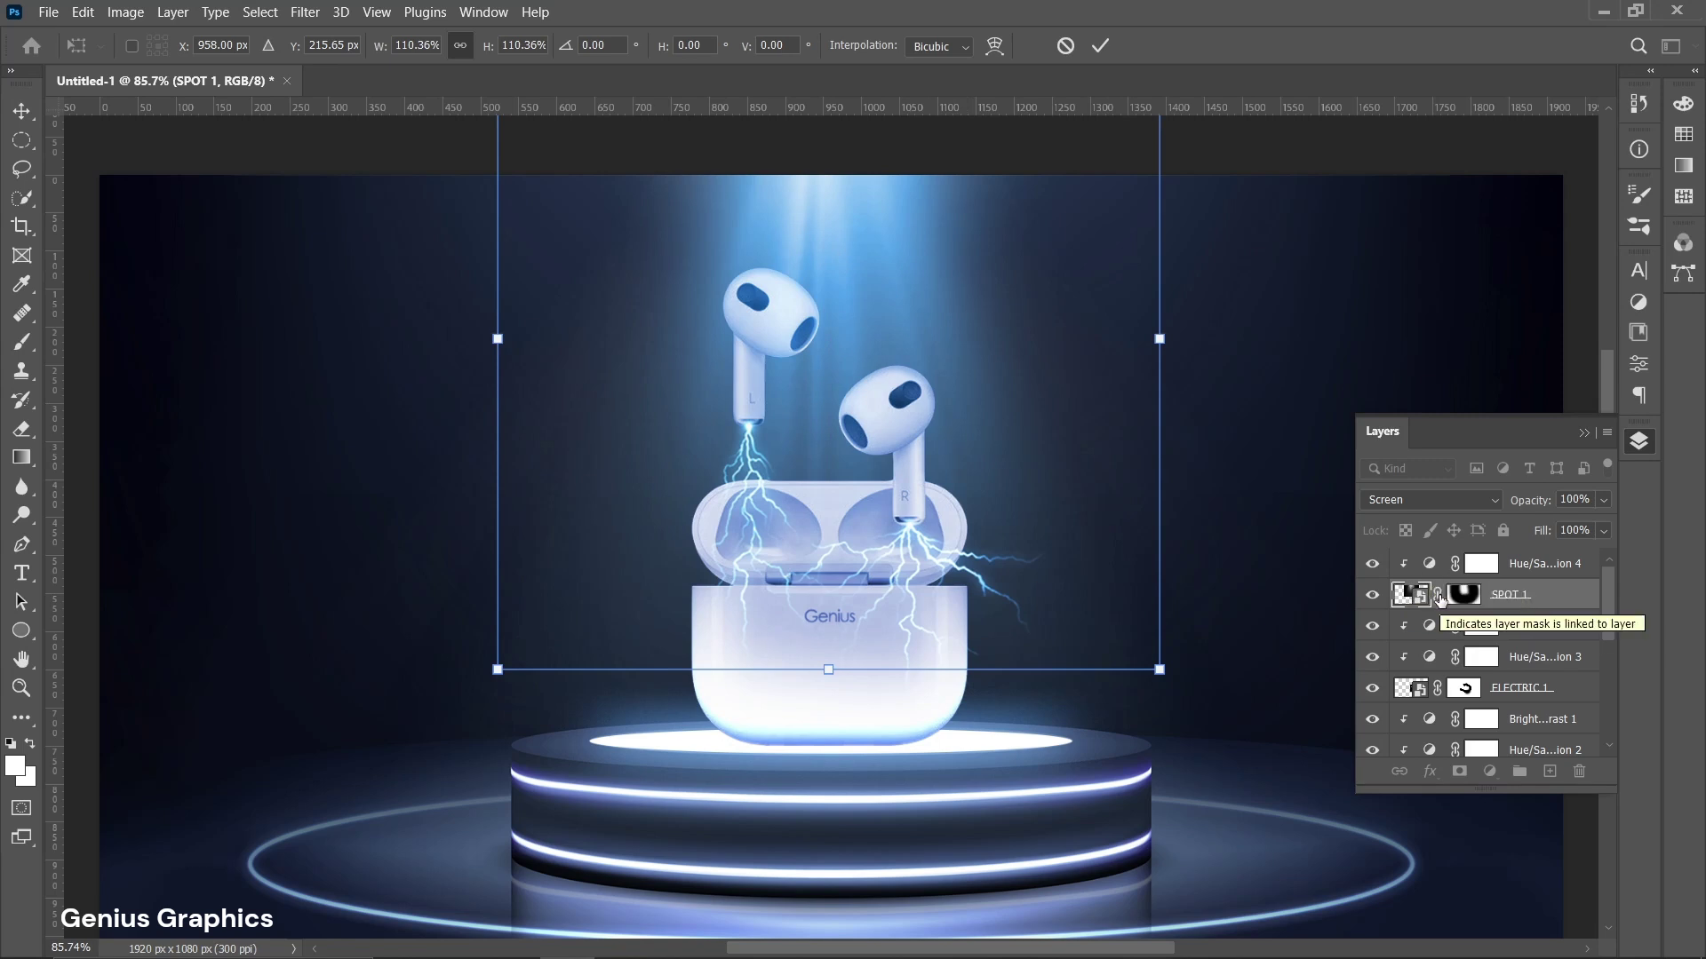
# Deepen the Hue/Saturation 4 blue tint to Lightness -19 and Saturation 84.
pyautogui.click(1431, 568)
pyautogui.doubleClick(1431, 569)
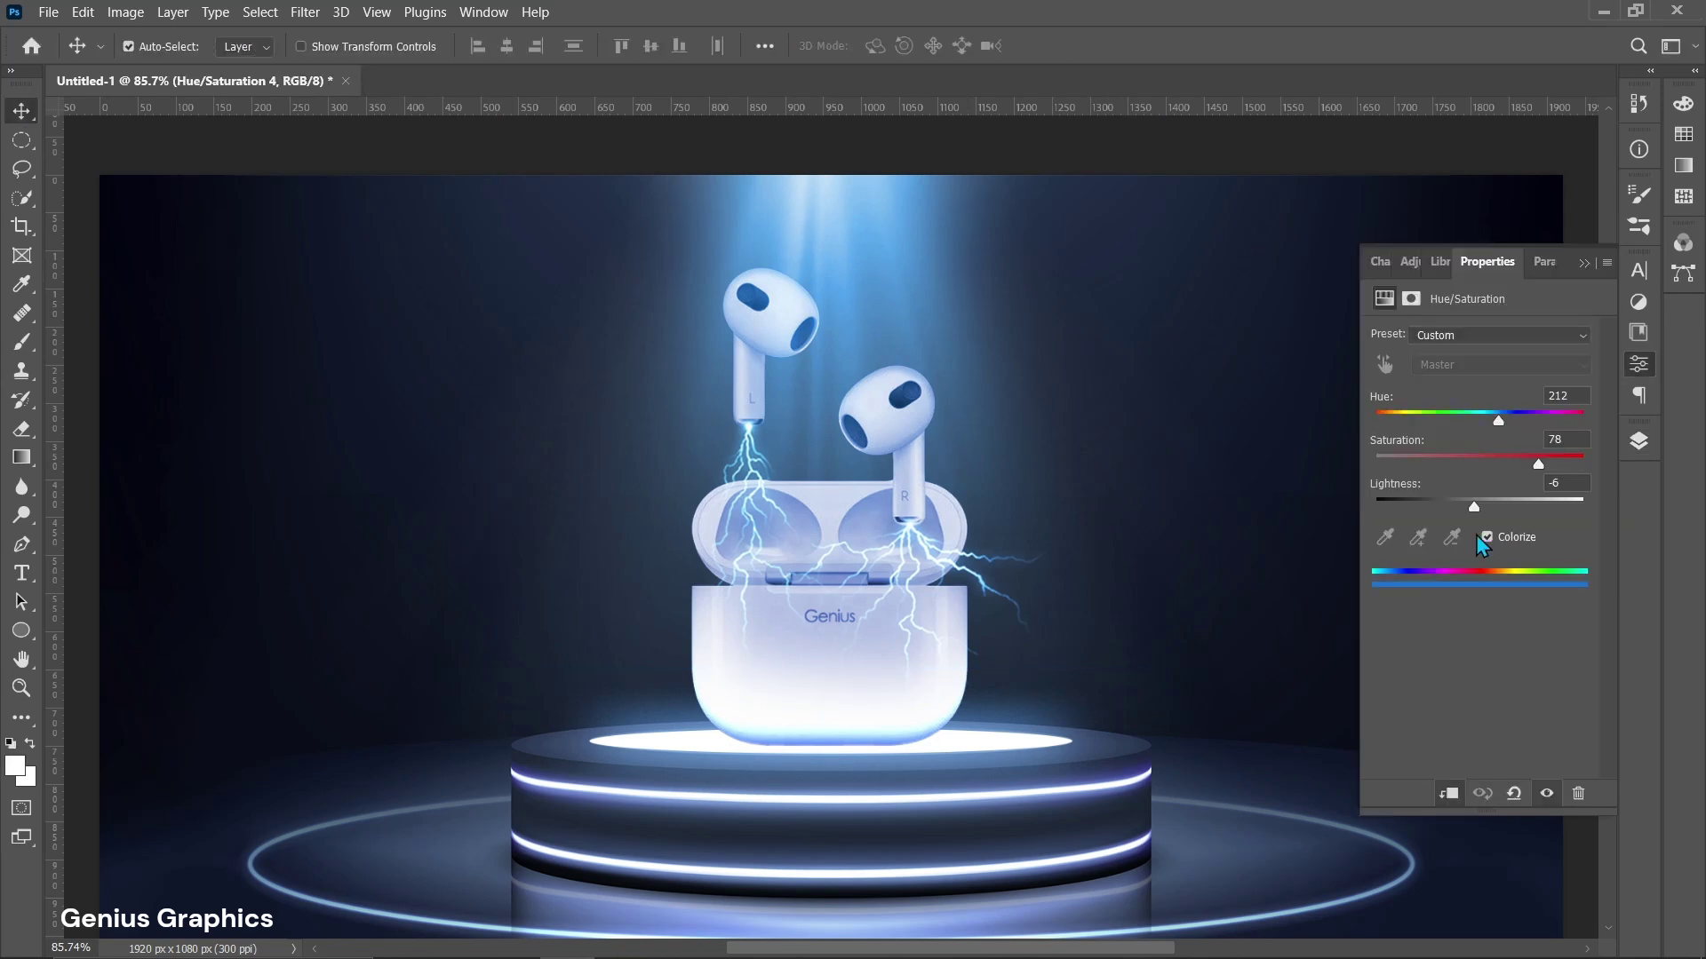
pyautogui.moveTo(1471, 510); pyautogui.dragTo(1461, 514)
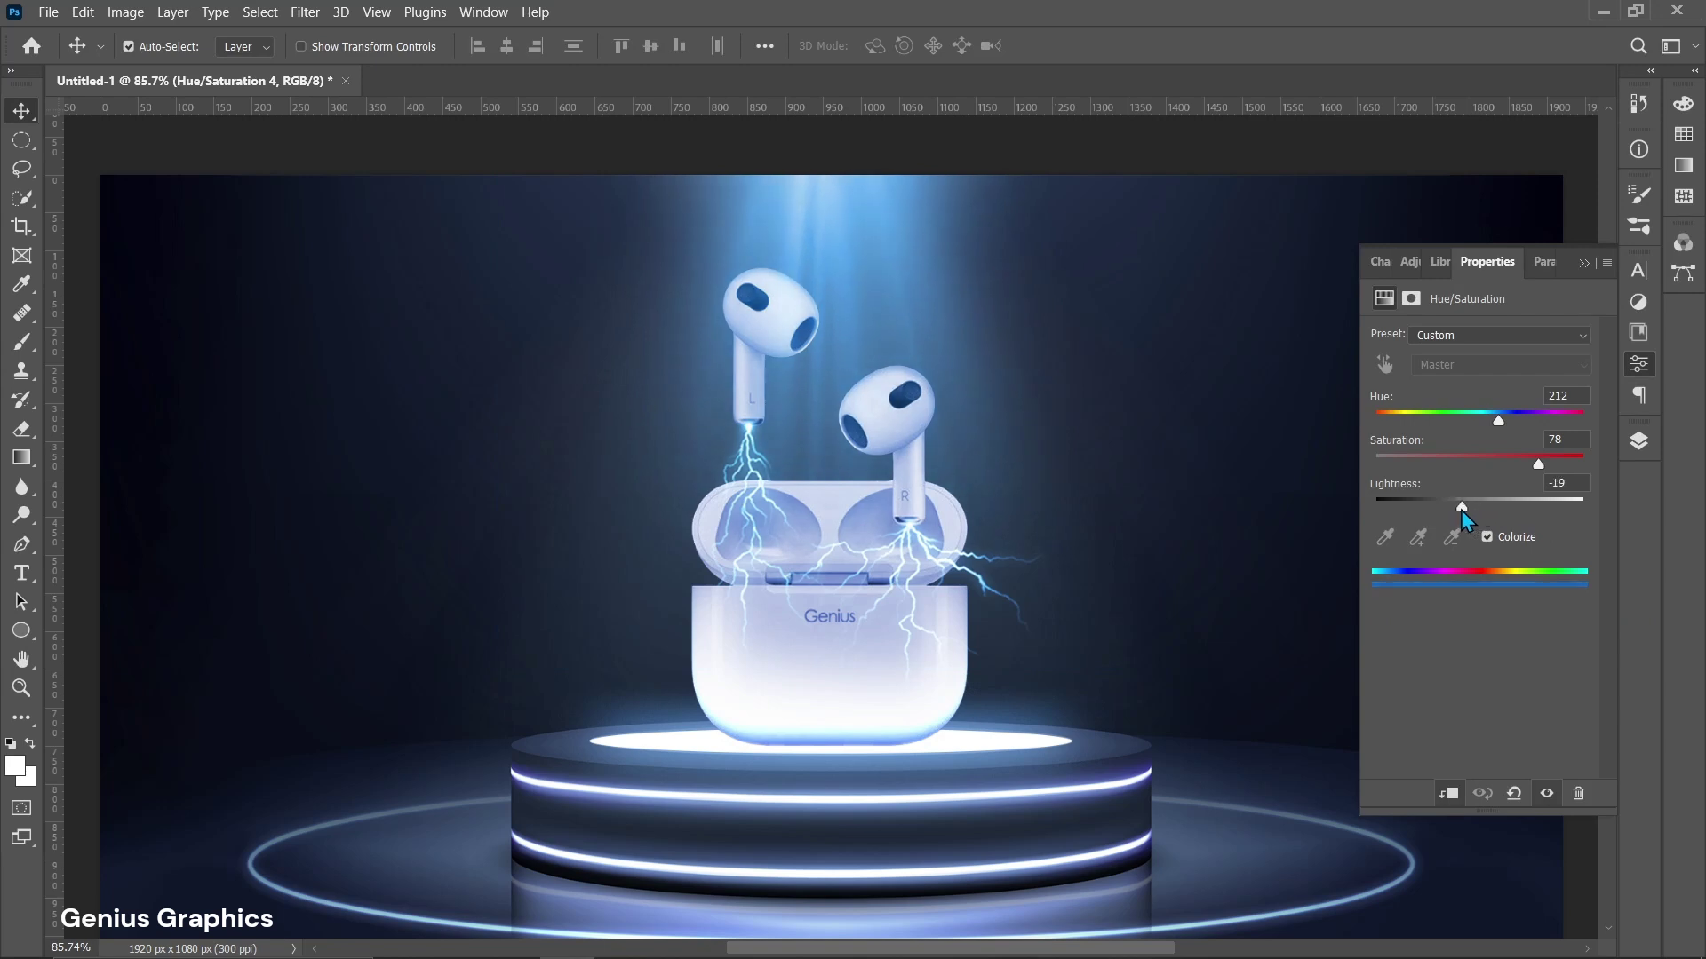
pyautogui.moveTo(1537, 464); pyautogui.dragTo(1561, 480)
pyautogui.click(1639, 444)
# Select the BACKGROUND layer and undo the downward shift of the scene.
pyautogui.hotkey('alt', 'shift', '[')
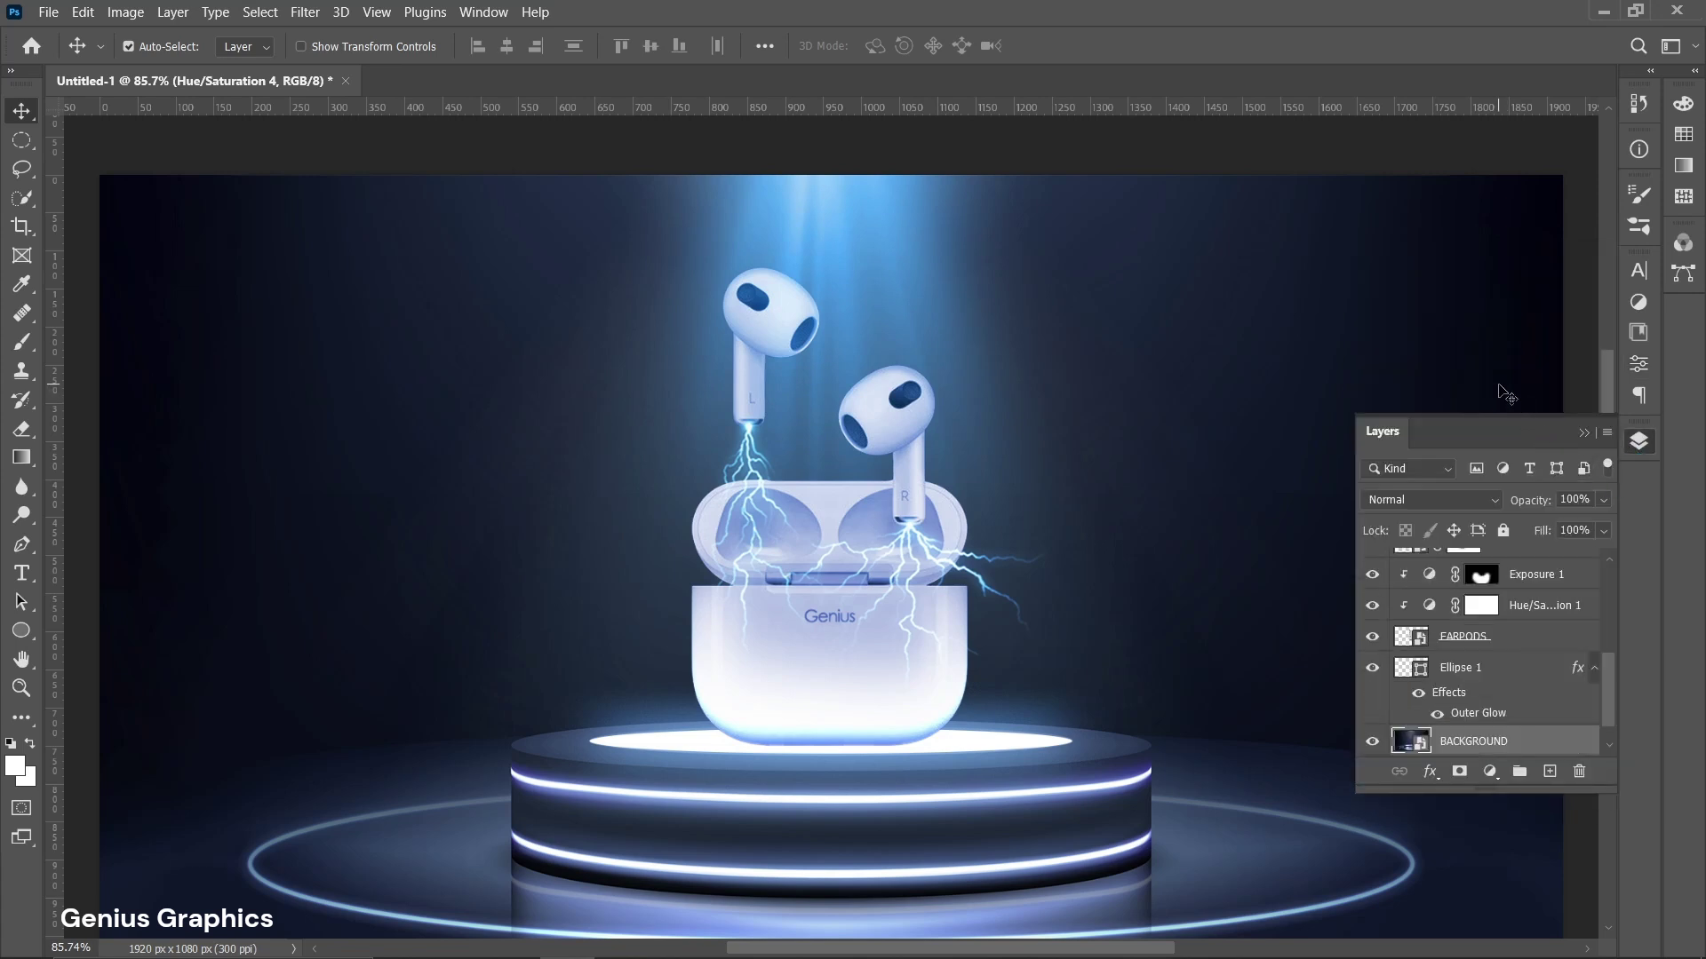
pyautogui.hotkey('ctrl', 'z')
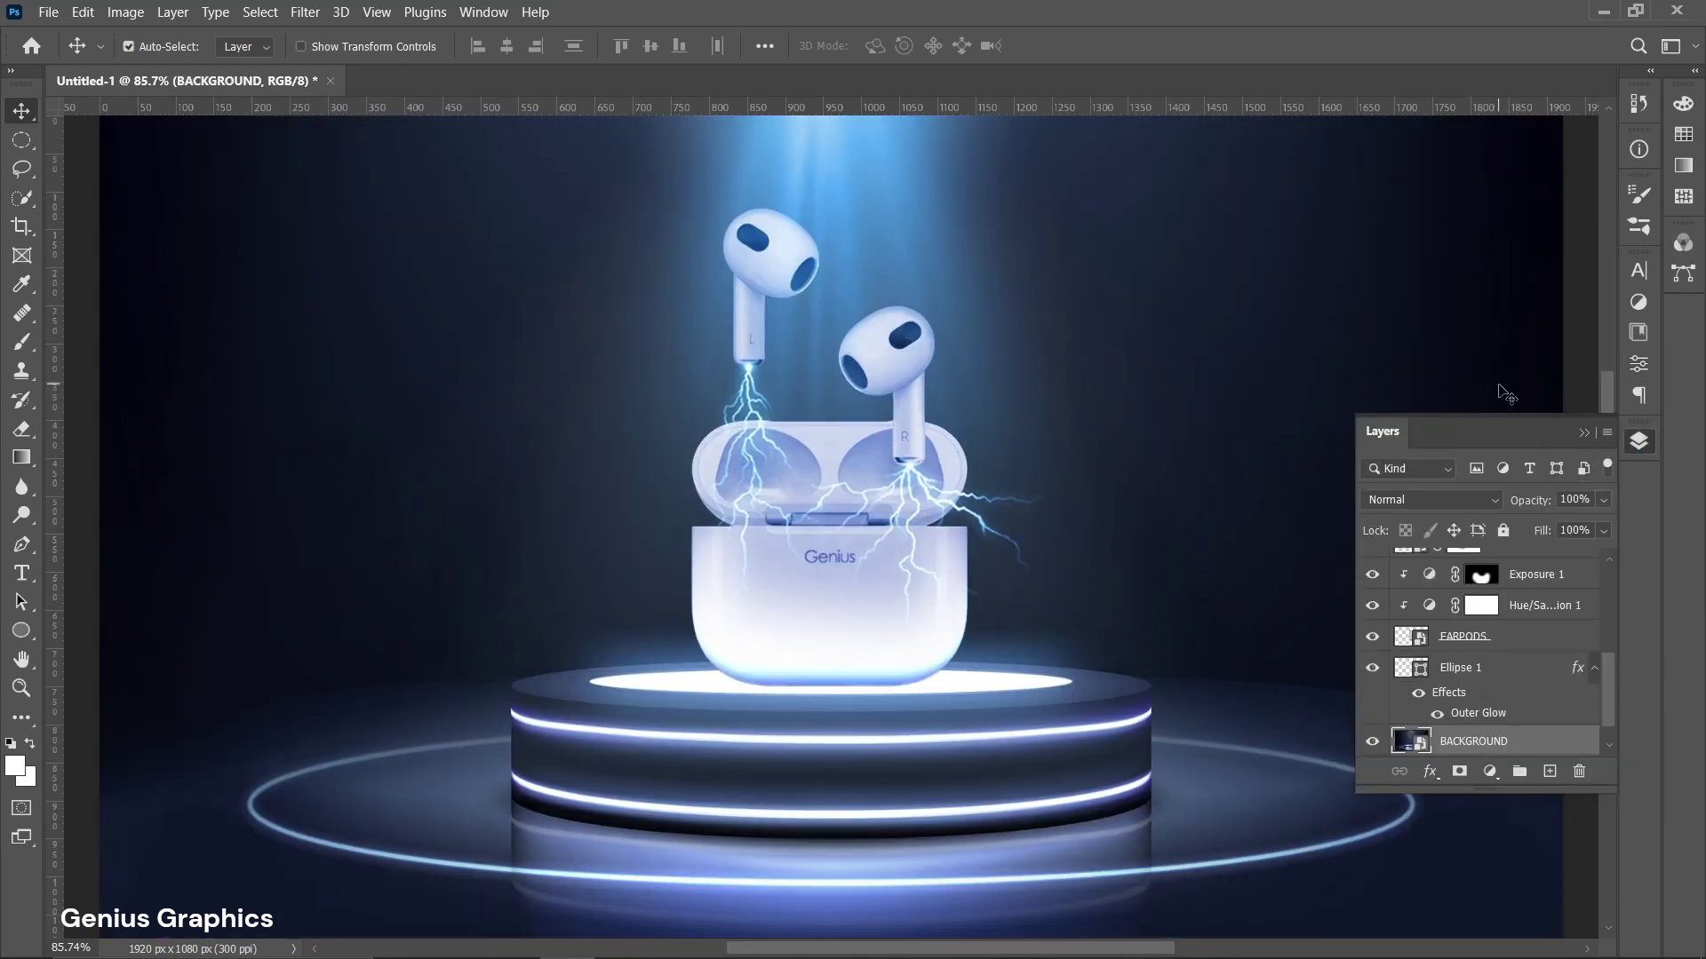